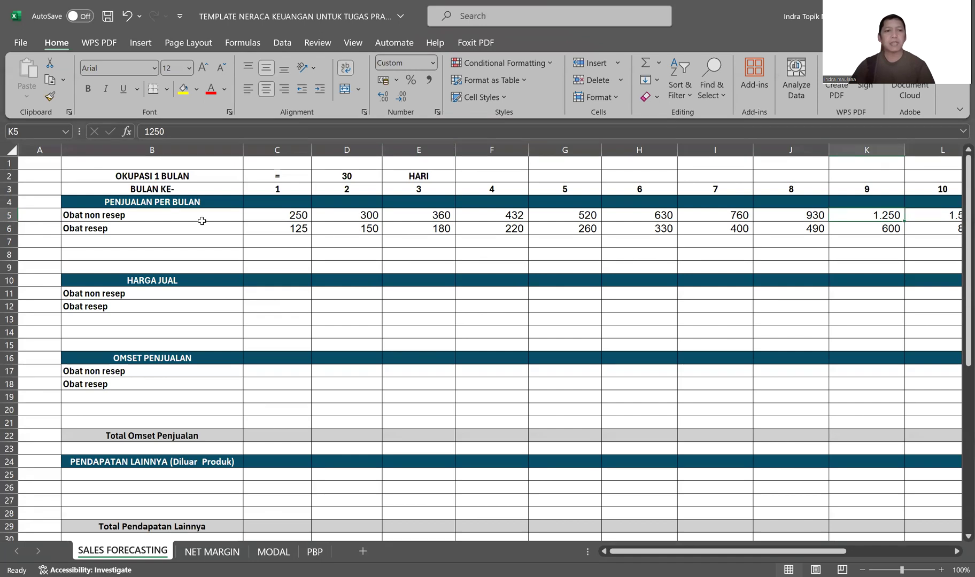
# Enter the month 1 selling prices under HARGA JUAL: 12500 for Obat non resep and 20000 for Obat resep.
pyautogui.click(7, 202)
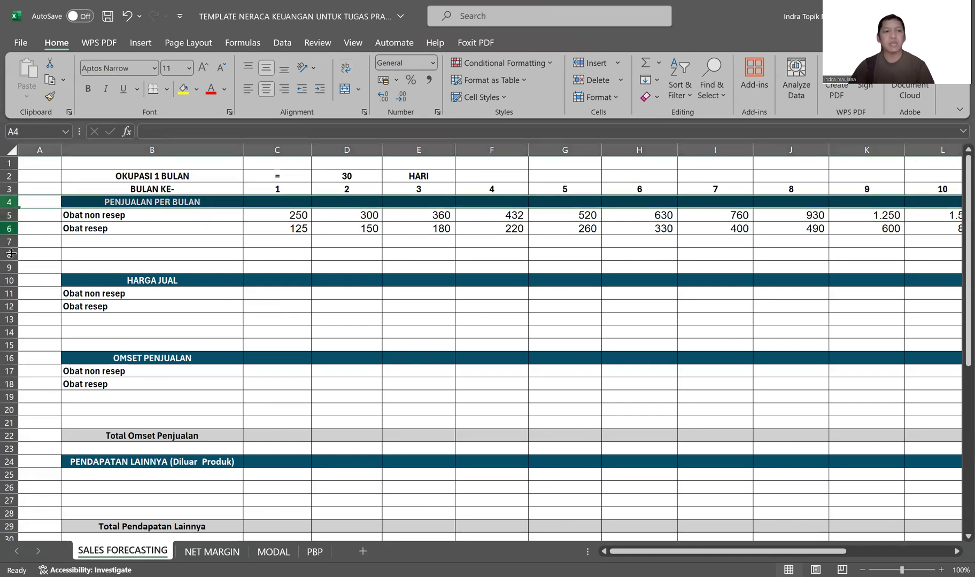
pyautogui.click(9, 280)
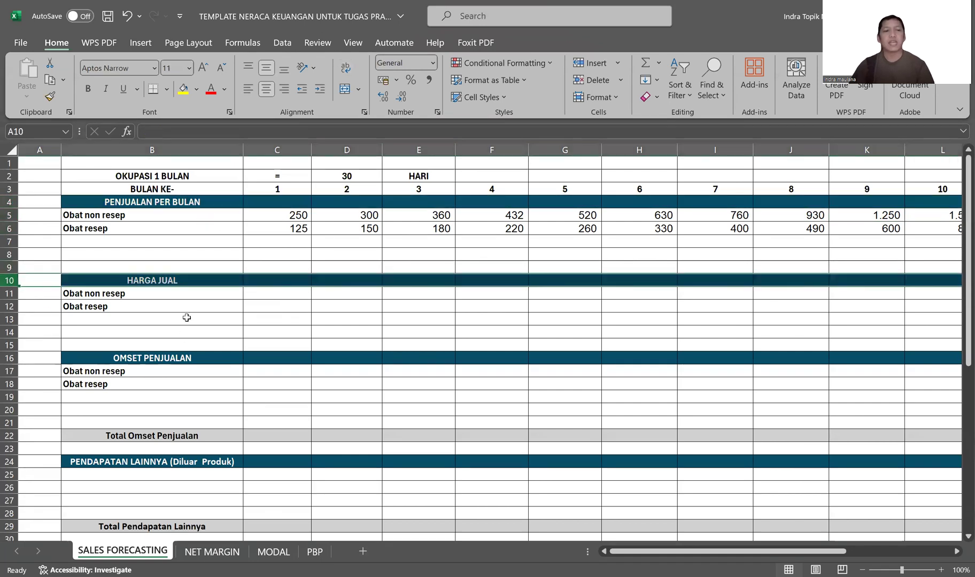
pyautogui.click(287, 294)
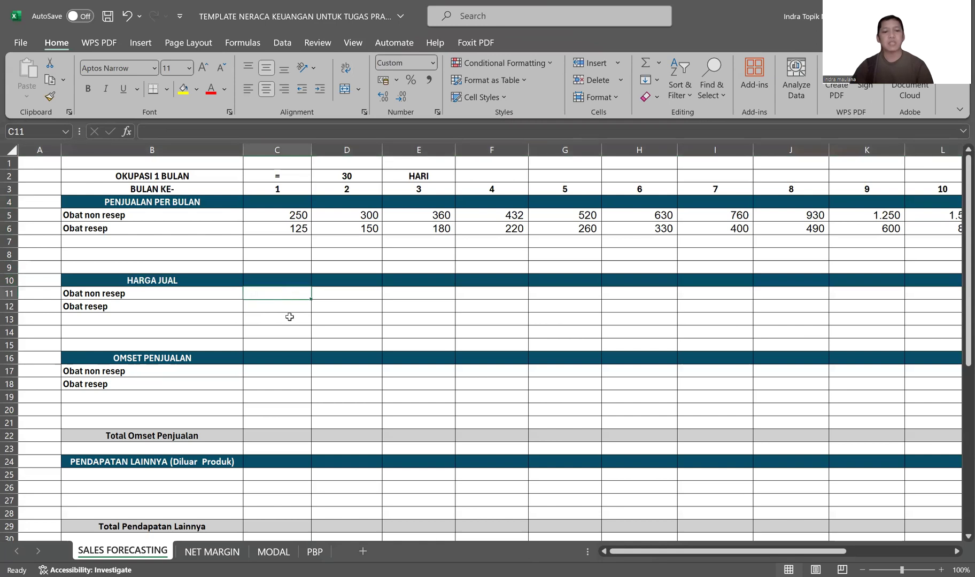
pyautogui.write('12500')
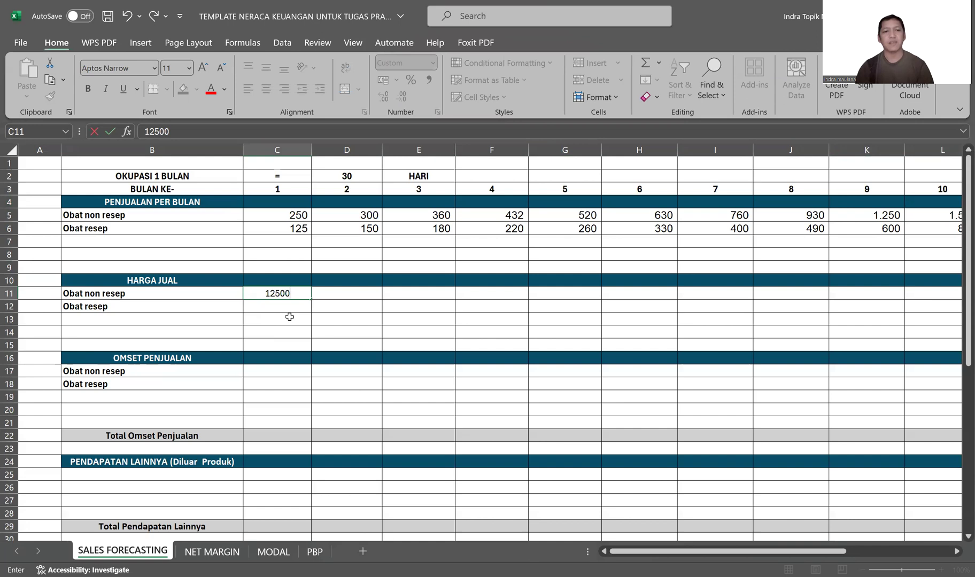
pyautogui.press('Return')
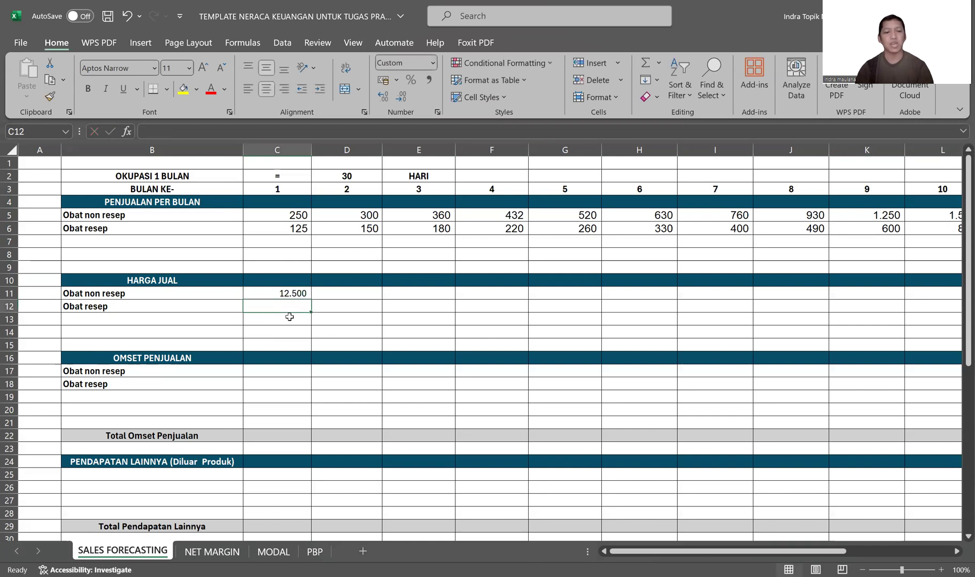
pyautogui.write('20000')
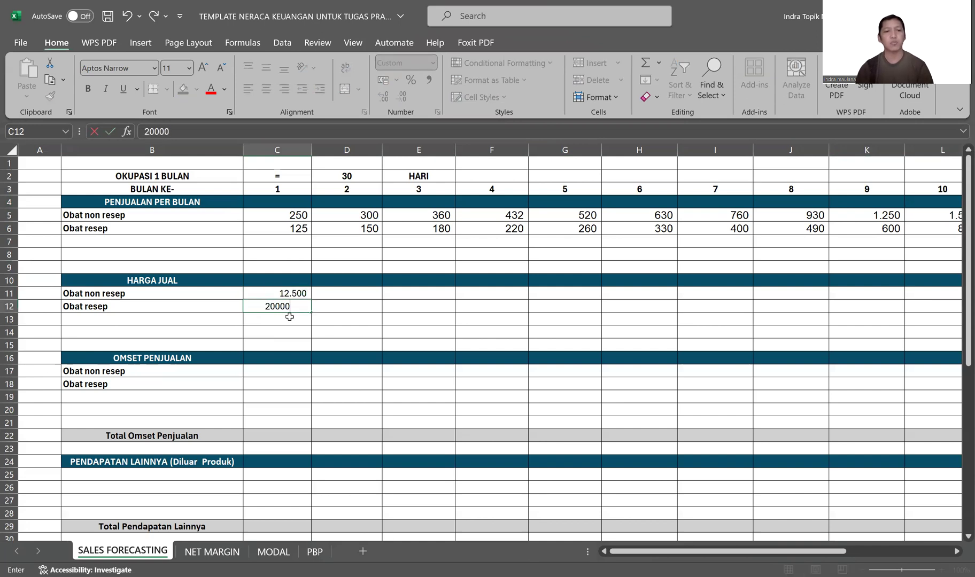
pyautogui.press('Tab')
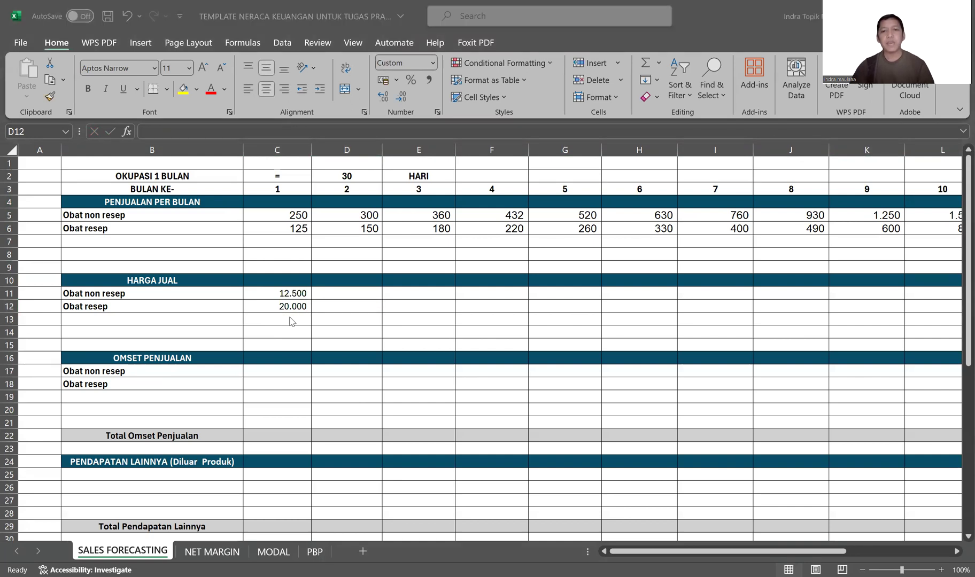
# Link the month 2 selling prices in D11 and D12 to the month 1 prices with =C11 and =C12.
pyautogui.click(346, 294)
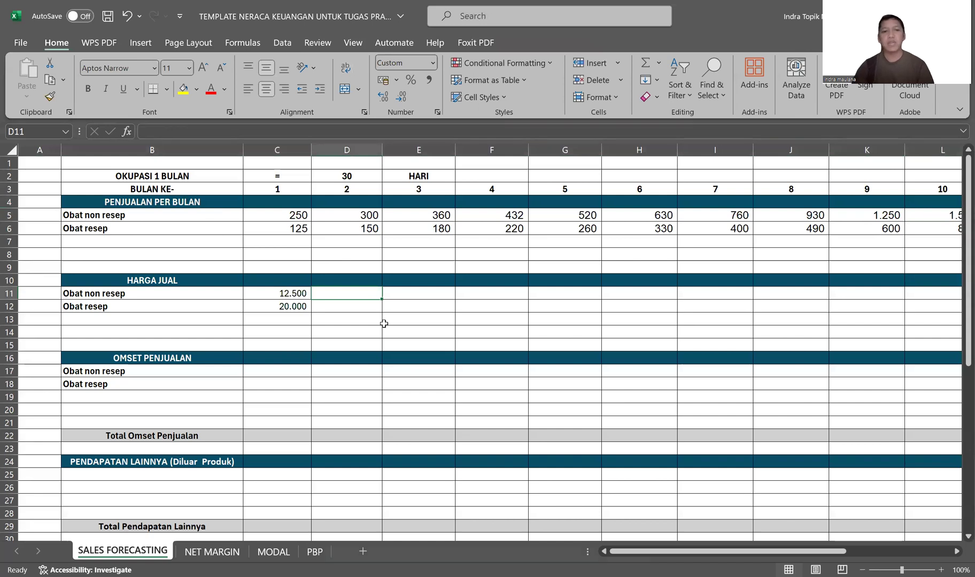
pyautogui.write('=')
pyautogui.press('Left')
pyautogui.press('Return')
pyautogui.hotkey('ctrl', 'd')
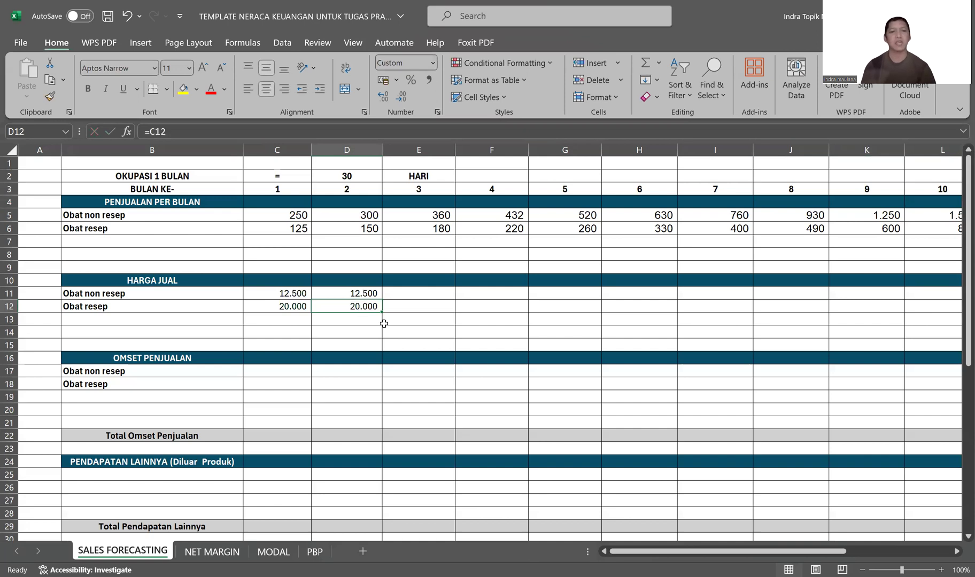
# Try copying the month 1 selling prices in C11:C12 across through month 4, and undo the fill.
pyautogui.moveTo(303, 293); pyautogui.dragTo(301, 303)
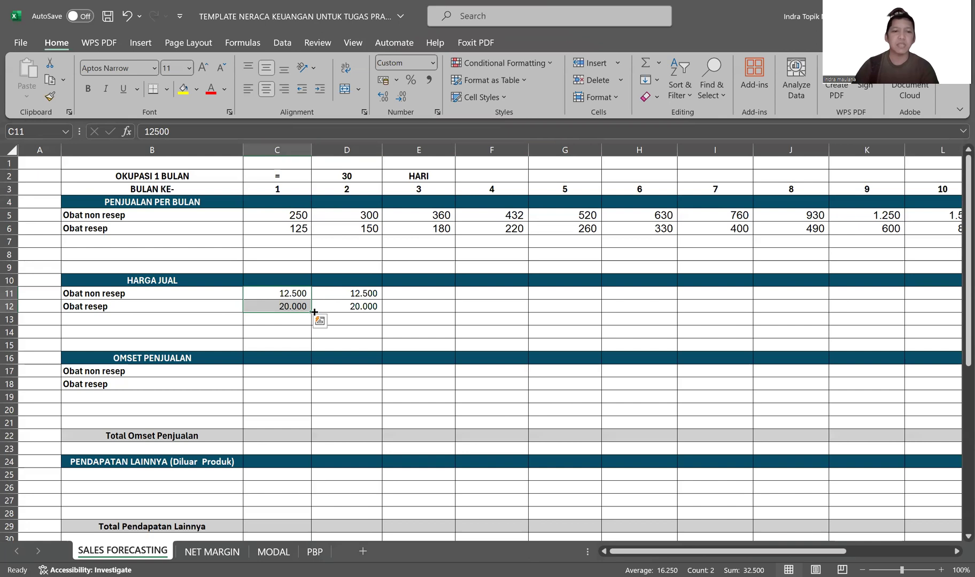
pyautogui.moveTo(314, 312); pyautogui.dragTo(420, 314)
pyautogui.moveTo(514, 318); pyautogui.dragTo(516, 317)
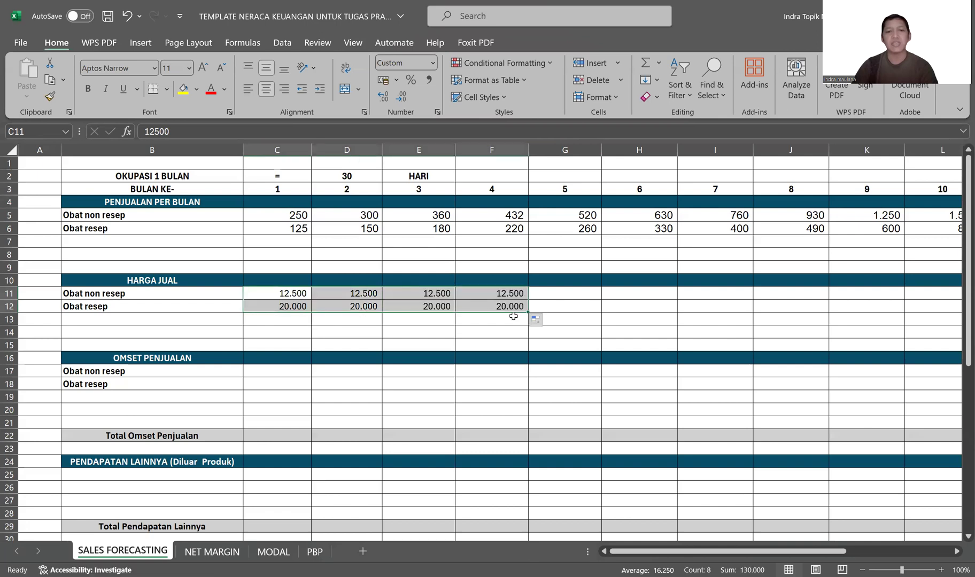
pyautogui.click(299, 294)
pyautogui.moveTo(317, 300)
pyautogui.mouseDown()
pyautogui.moveTo(506, 295)
pyautogui.moveTo(299, 296)
pyautogui.mouseUp()
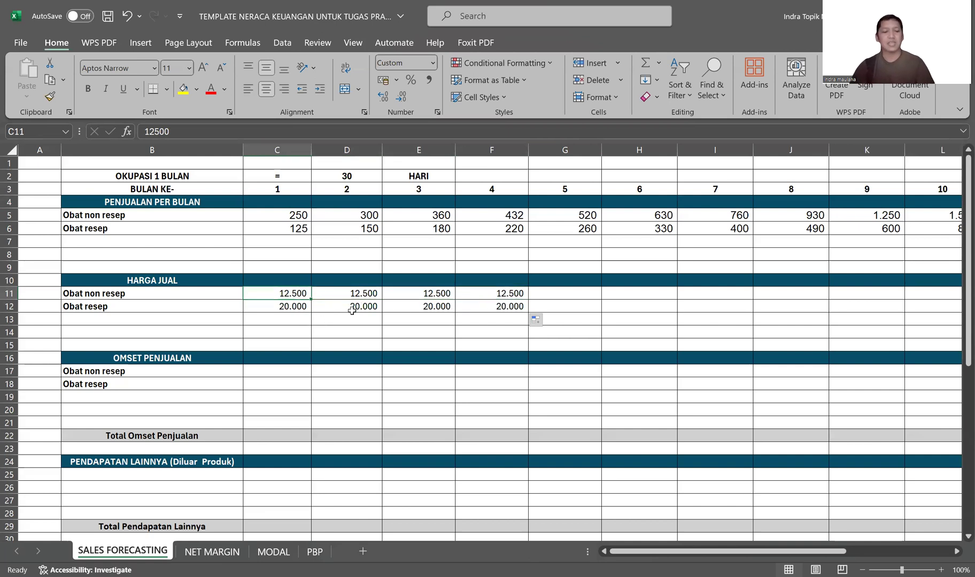
pyautogui.hotkey('ctrl', 'z')
# Fill the linked selling price formulas in D11:D12 across through month 12 and check the reference in D11.
pyautogui.click(360, 293)
pyautogui.moveTo(360, 293); pyautogui.dragTo(771, 303)
pyautogui.moveTo(753, 551); pyautogui.dragTo(657, 551)
pyautogui.click(368, 293)
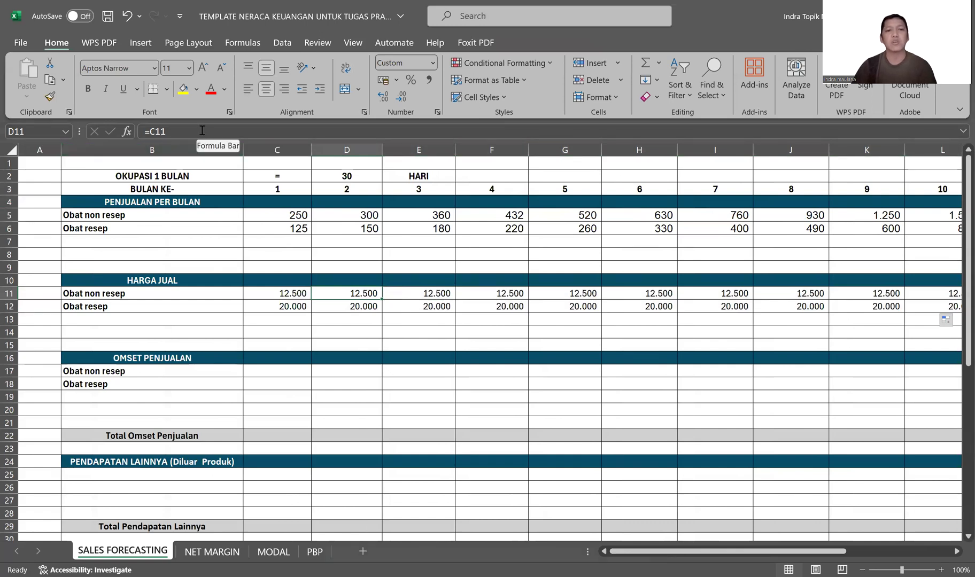
pyautogui.click(409, 296)
pyautogui.click(364, 296)
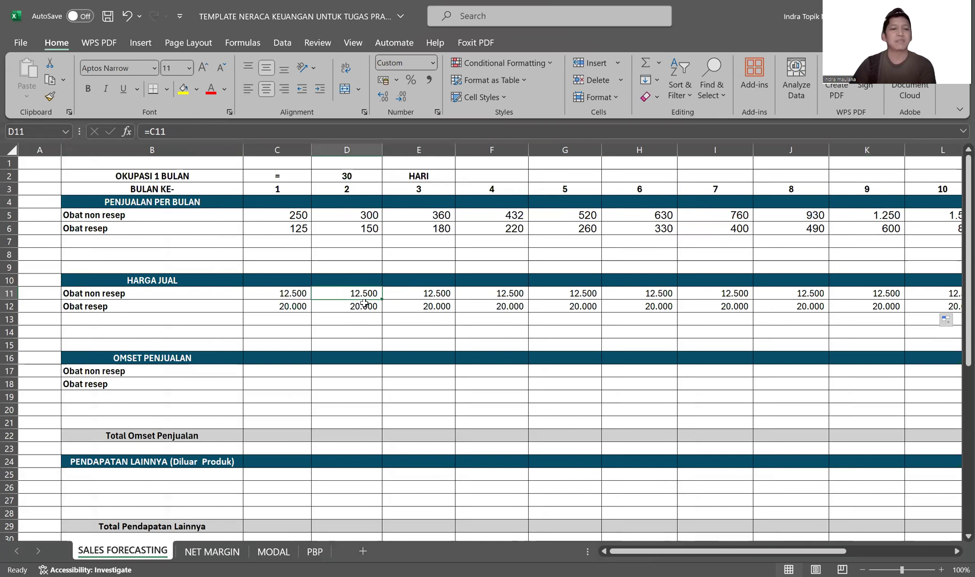
# Calculate month 1 sales revenue under OMSET PENJUALAN with =C5*C11 in C17 and copy the formula down to C18.
pyautogui.click(298, 372)
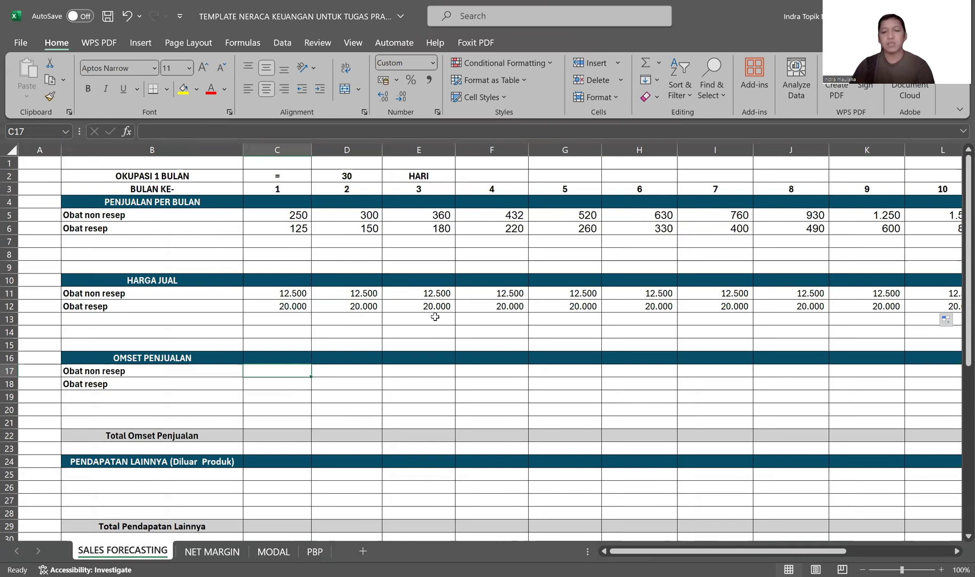
pyautogui.write('=')
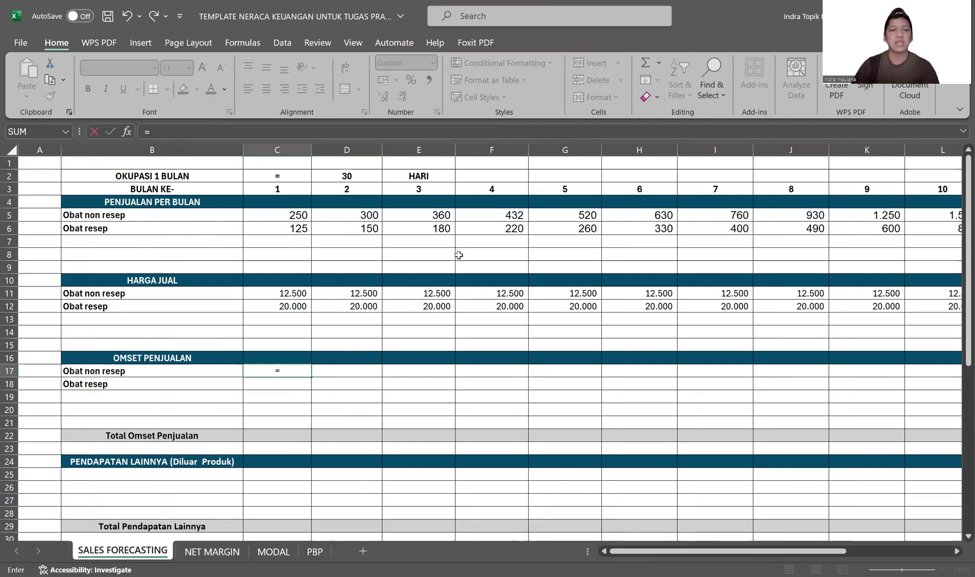
pyautogui.click(286, 216)
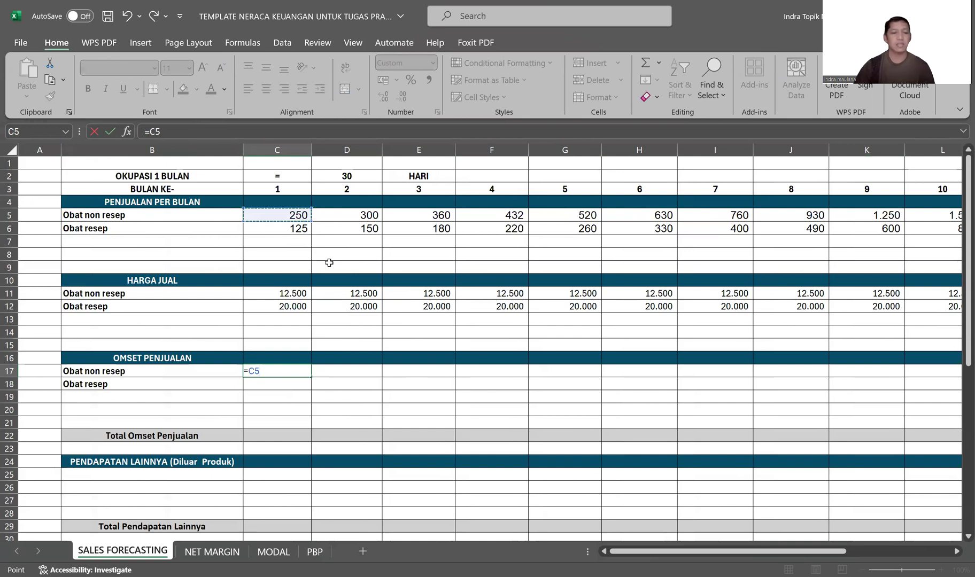
pyautogui.write('*')
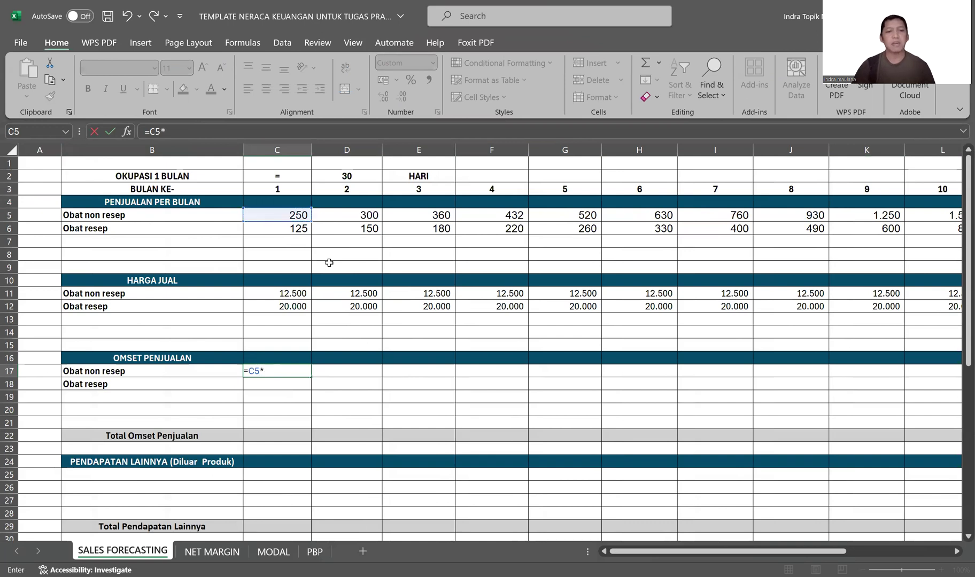
pyautogui.click(287, 294)
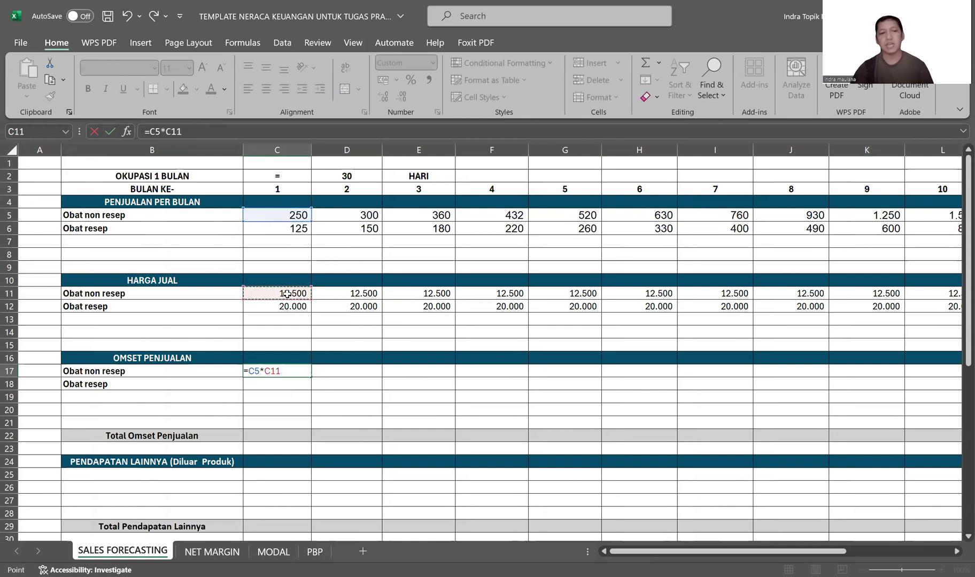
pyautogui.press('Return')
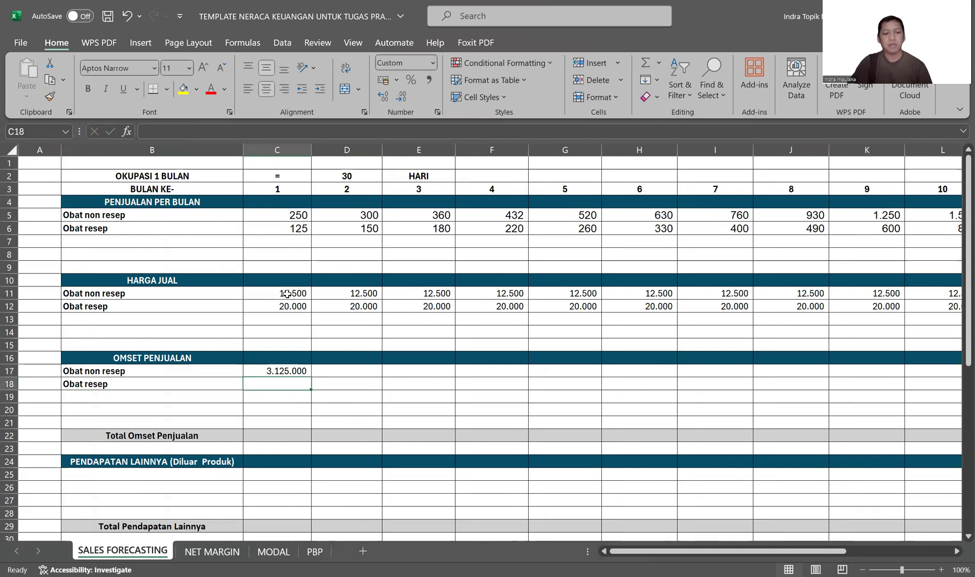
pyautogui.hotkey('ctrl', 'd')
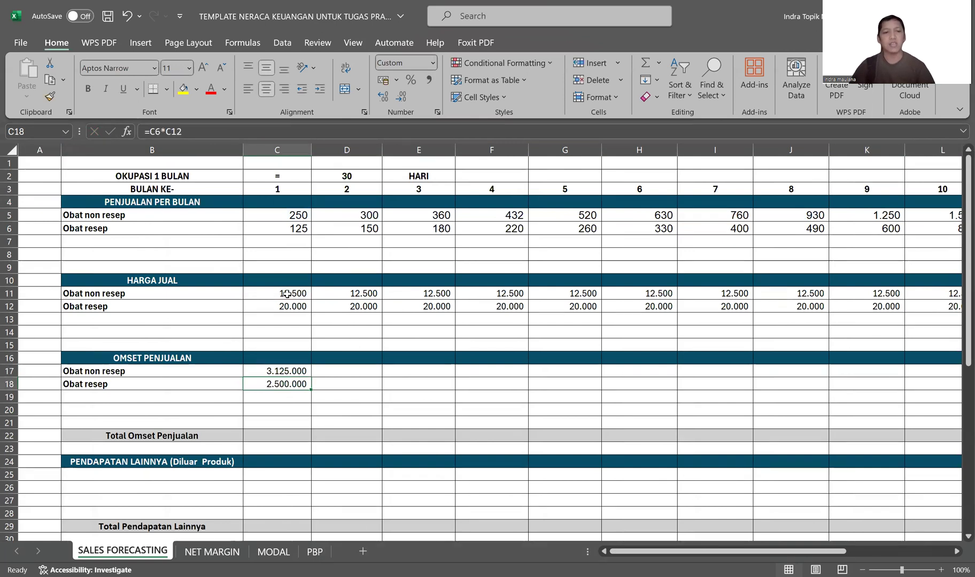
# Fill the sales revenue formulas in C17:C18 across through month 12.
pyautogui.moveTo(305, 370); pyautogui.dragTo(312, 389)
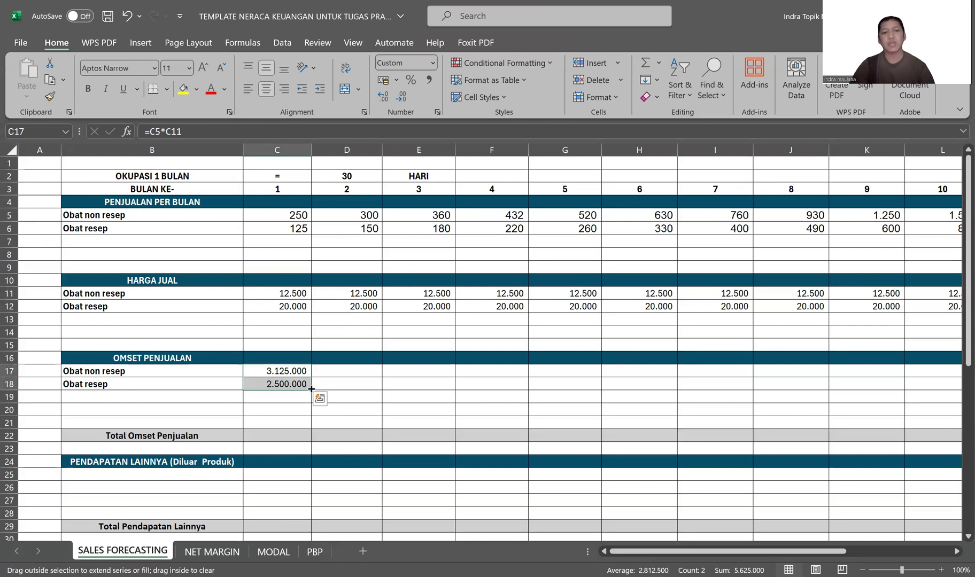
pyautogui.moveTo(314, 388); pyautogui.dragTo(762, 385)
pyautogui.moveTo(786, 551); pyautogui.dragTo(689, 552)
# Total the month 1 sales revenue in C22 with =SUM(C17:C21) and fill the formula across through month 12.
pyautogui.click(283, 438)
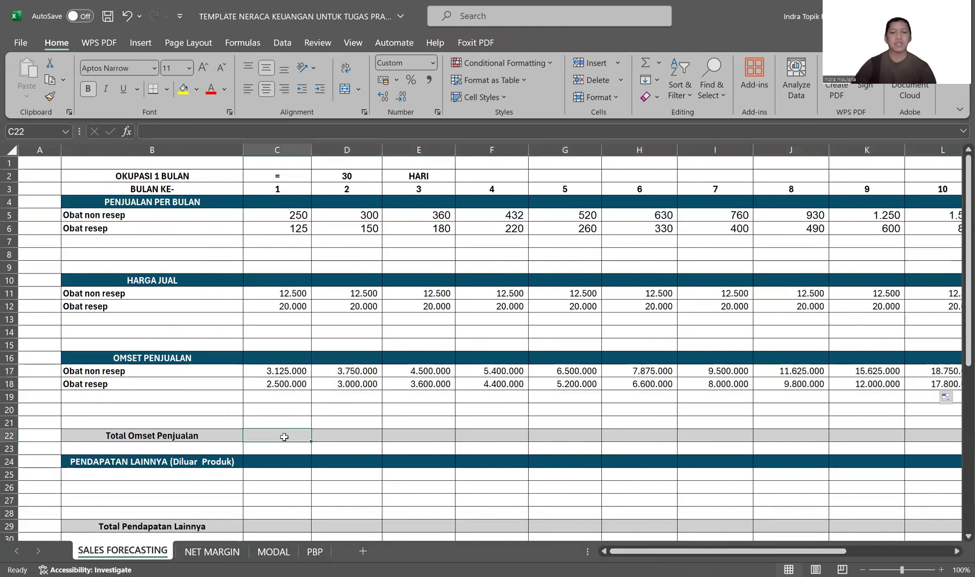
pyautogui.write('=sum(')
pyautogui.press('Up')
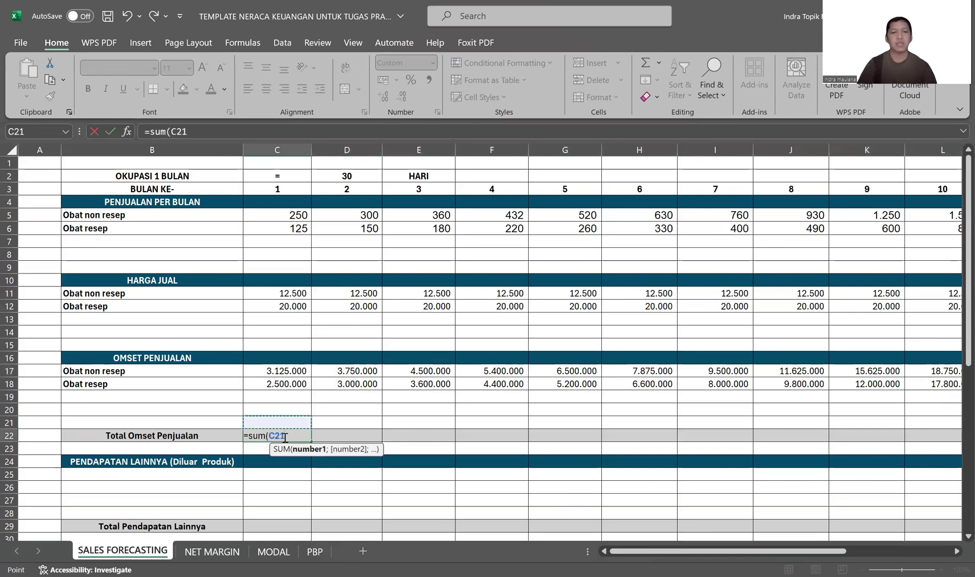
pyautogui.hotkey('shift', 'Up')
pyautogui.hotkey('shift', 'Up')
pyautogui.hotkey('shift', 'Up')
pyautogui.hotkey('shift', 'Up')
pyautogui.press('Return')
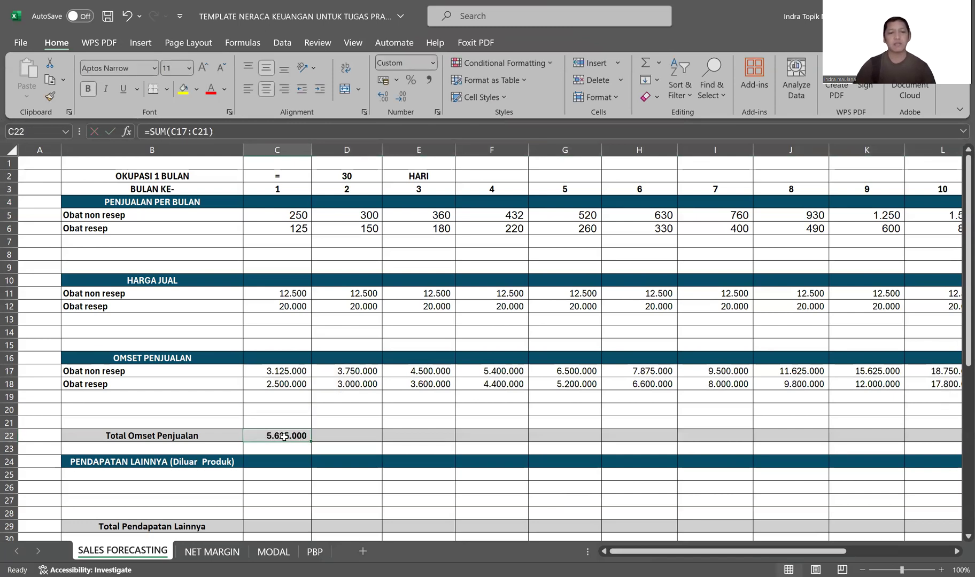
pyautogui.moveTo(410, 447); pyautogui.dragTo(765, 437)
pyautogui.moveTo(836, 556); pyautogui.dragTo(740, 553)
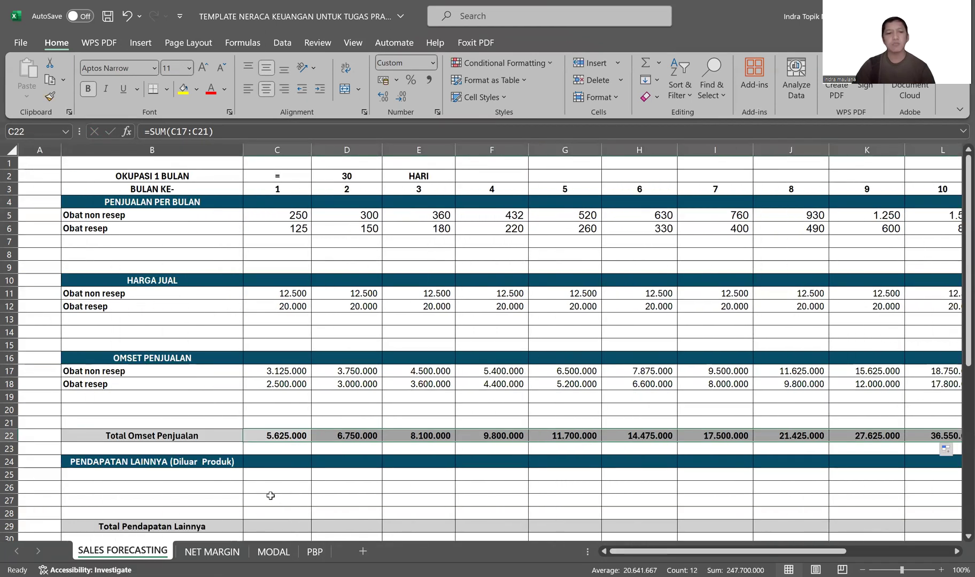
# Calculate Total Pendapatan in C32 as =C22+C29 and fill the formula across through month 12.
pyautogui.scroll(-3, 267, 414)
pyautogui.scroll(1, 262, 407)
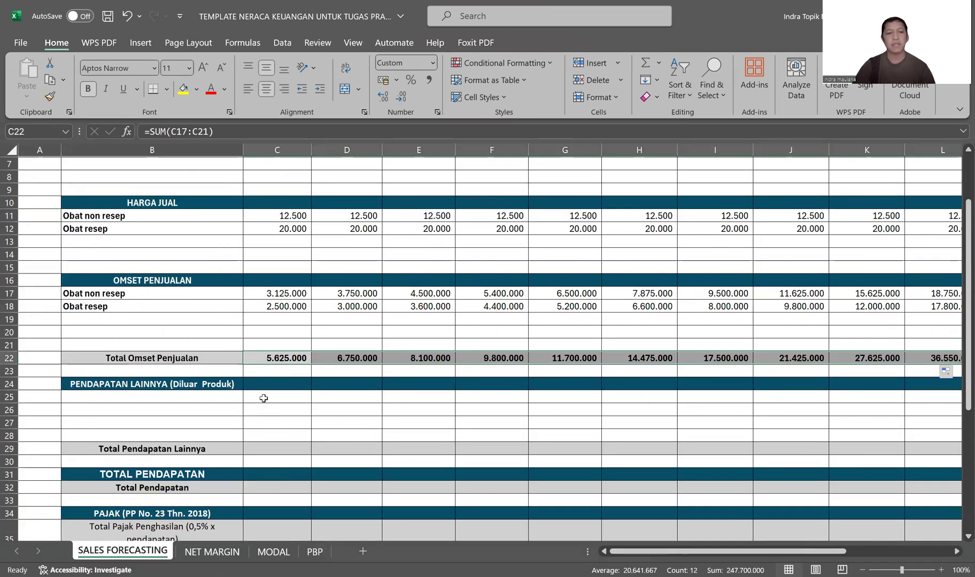
pyautogui.click(261, 437)
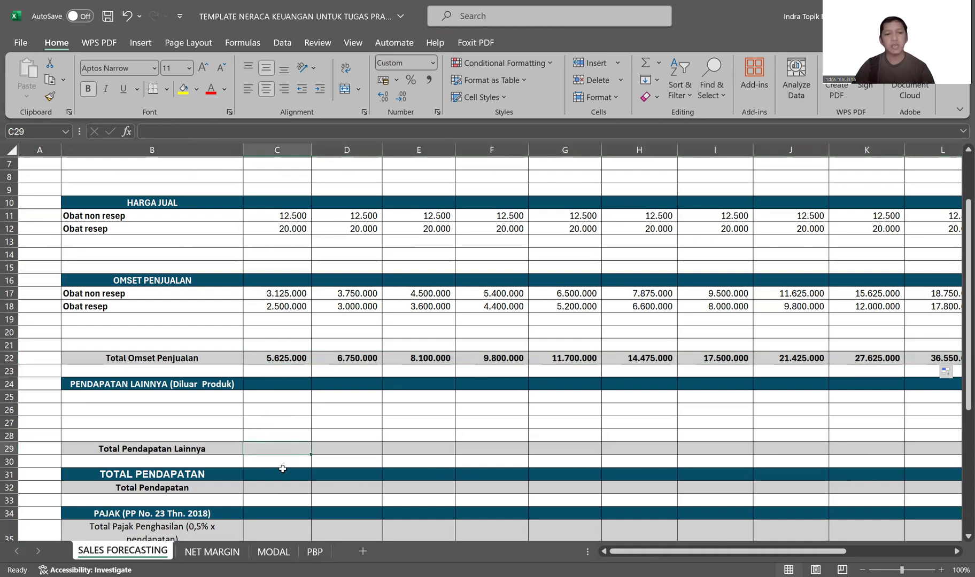
pyautogui.click(272, 491)
pyautogui.write('=')
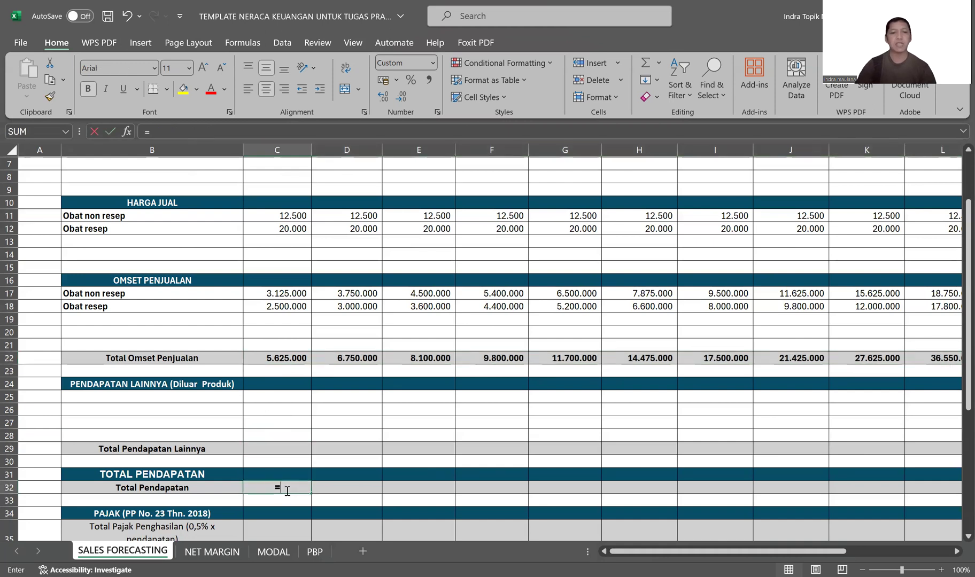
pyautogui.click(270, 358)
pyautogui.write('+')
pyautogui.click(278, 448)
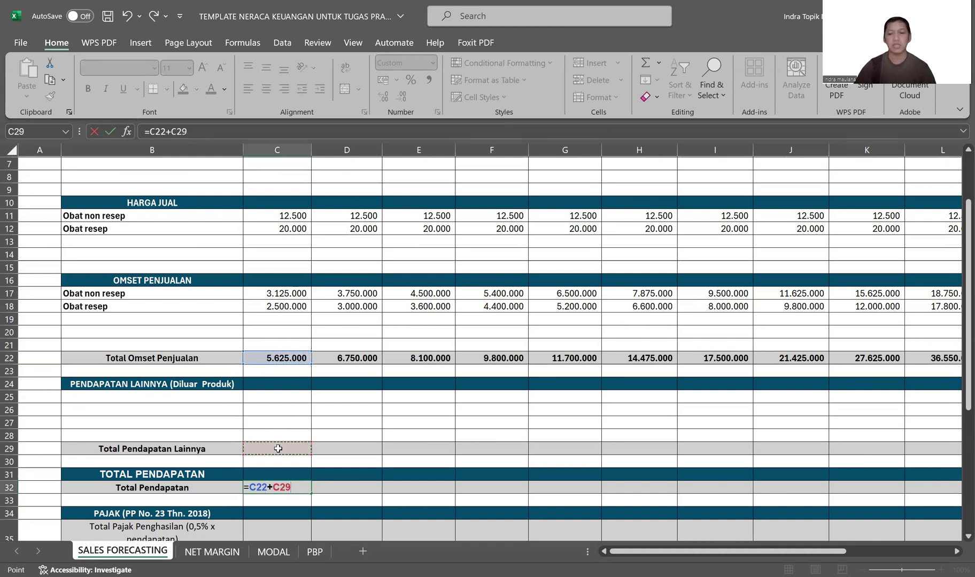
pyautogui.press('Return')
pyautogui.click(295, 487)
pyautogui.moveTo(311, 492); pyautogui.dragTo(774, 494)
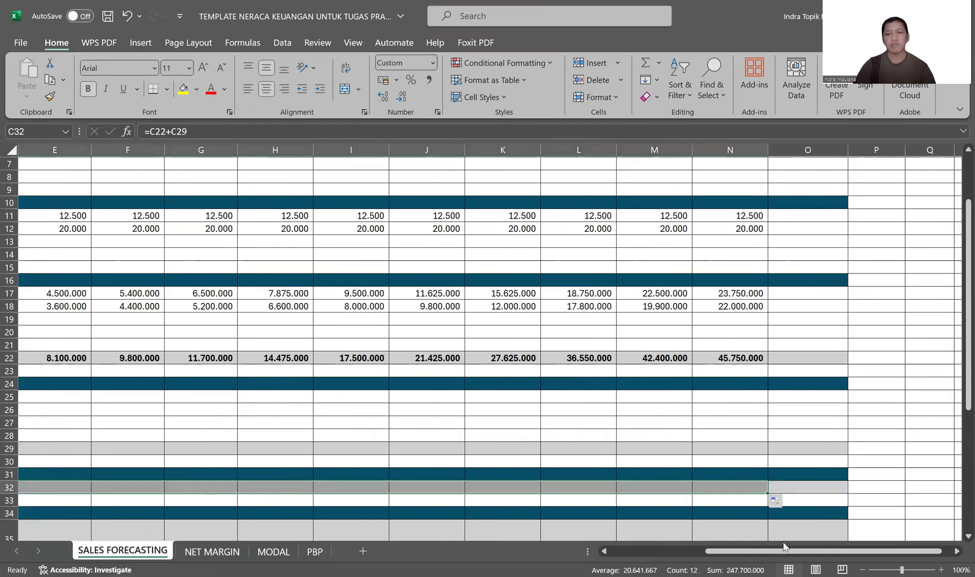
pyautogui.moveTo(775, 551); pyautogui.dragTo(693, 551)
# Calculate month 1 income tax in C35 with =0,5%*C32 and fill the formula across through month 12.
pyautogui.scroll(-1, 263, 490)
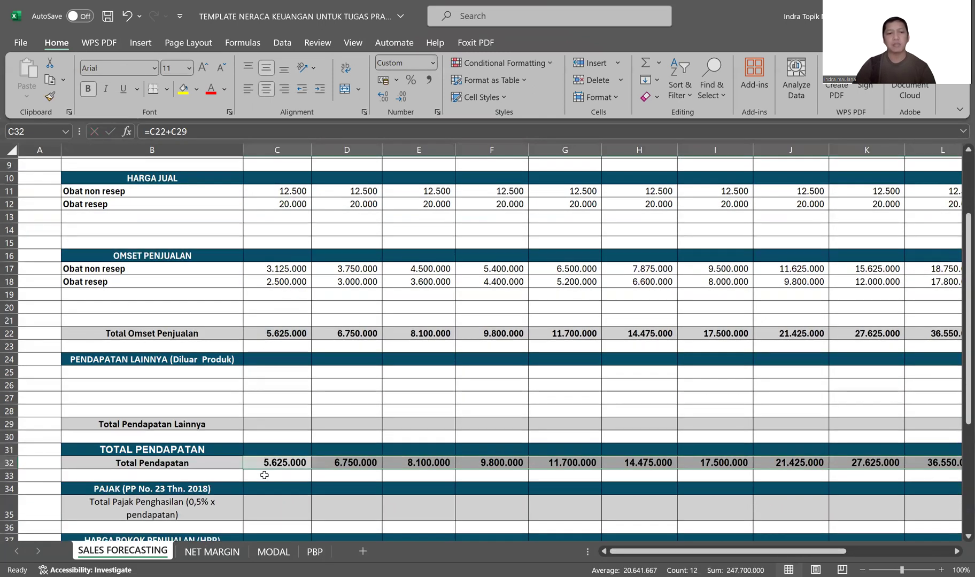
pyautogui.click(310, 490)
pyautogui.scroll(-1, 317, 490)
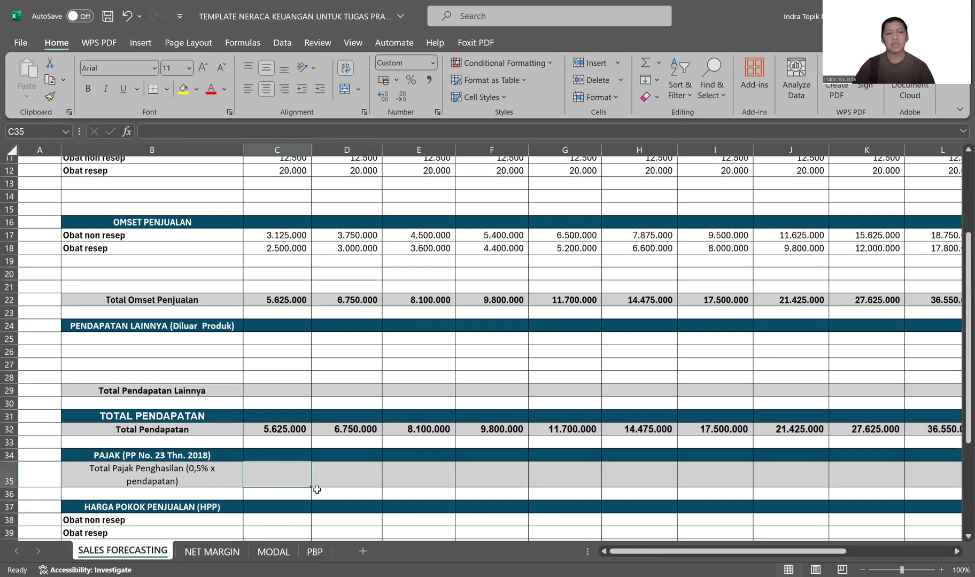
pyautogui.write('=0,')
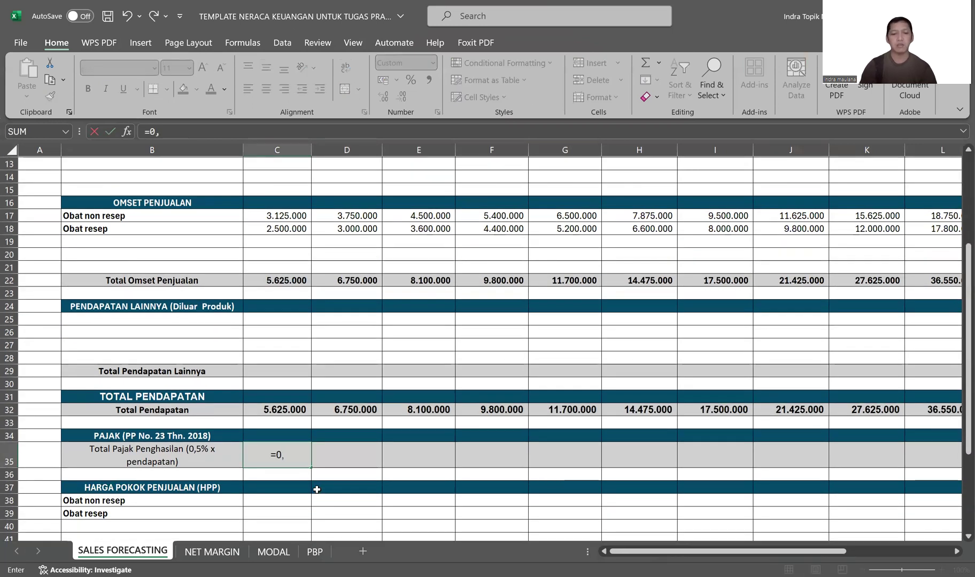
pyautogui.write('5%*')
pyautogui.click(303, 409)
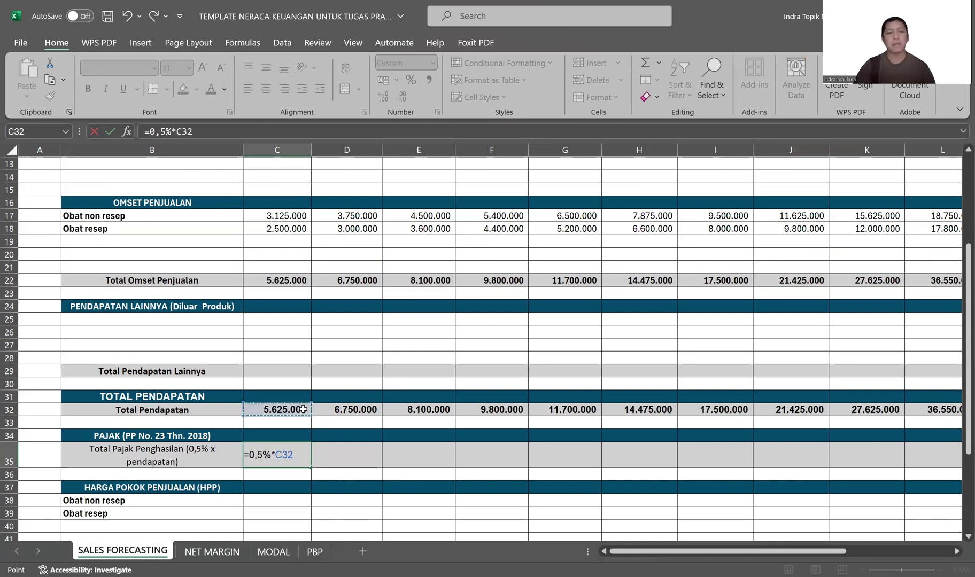
pyautogui.press('Return')
pyautogui.click(302, 464)
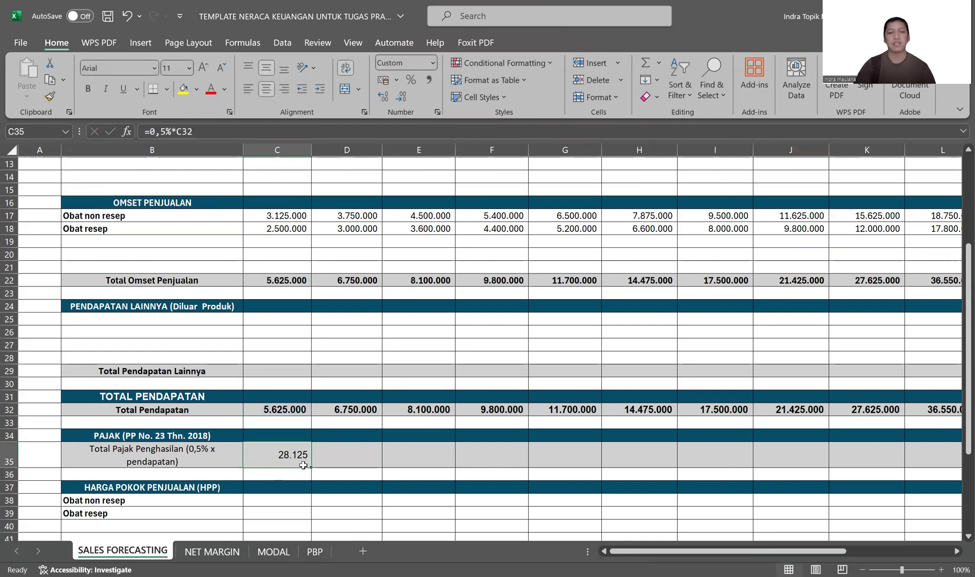
pyautogui.moveTo(303, 464); pyautogui.dragTo(768, 466)
# Freeze the panes at C5 so that rows 1–4 and columns A–B stay in view.
pyautogui.moveTo(761, 552); pyautogui.dragTo(665, 551)
pyautogui.scroll(-1, 299, 460)
pyautogui.click(296, 462)
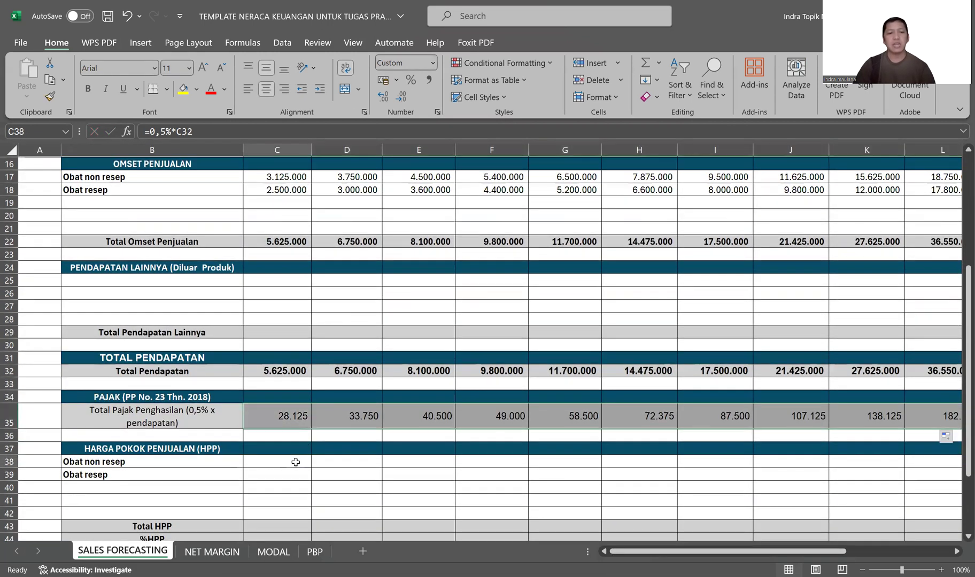
pyautogui.scroll(4, 444, 454)
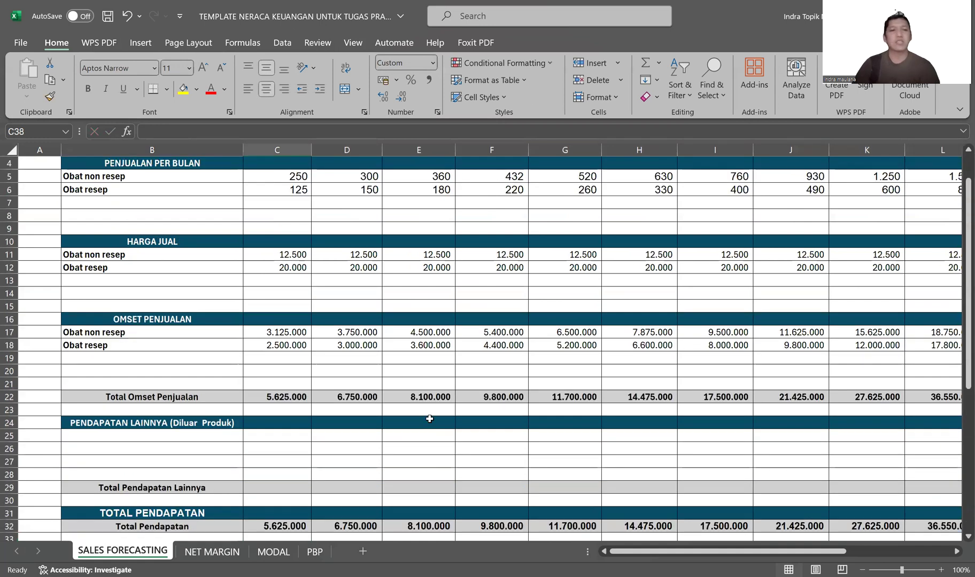
pyautogui.scroll(1, 429, 418)
pyautogui.click(260, 215)
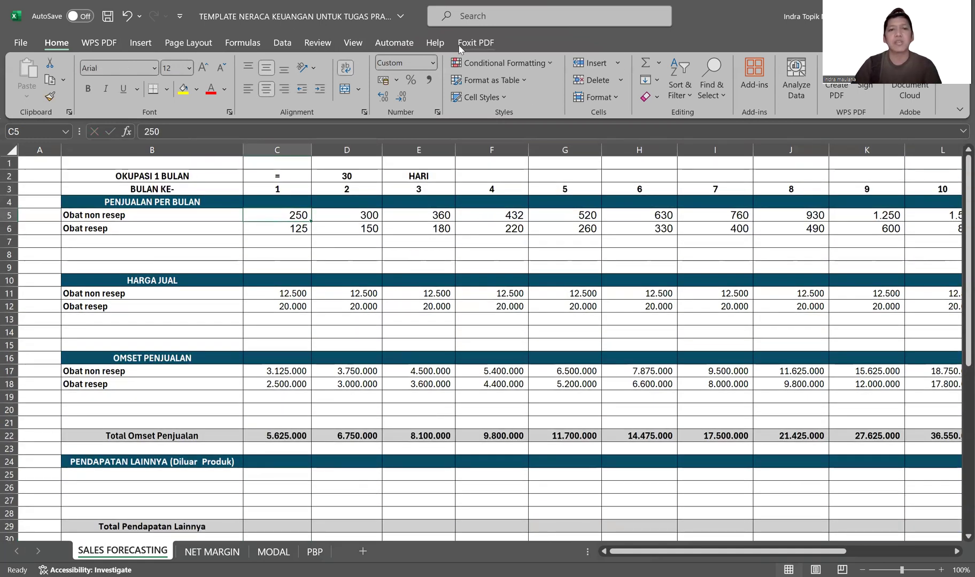
pyautogui.click(352, 42)
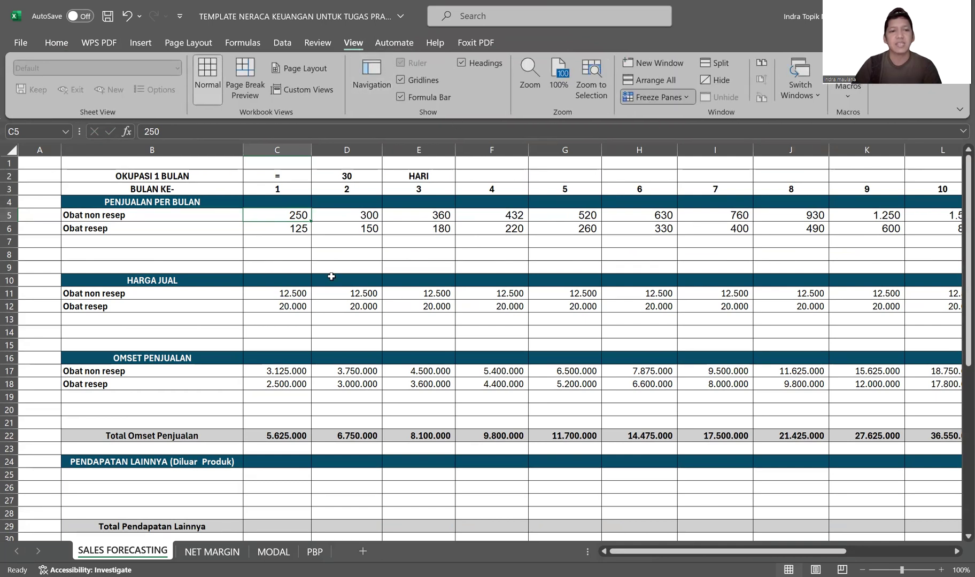
# Calculate the month 1 cost of goods for Obat non resep in C38 under HARGA POKOK PENJUALAN (HPP) with =C17/1,25.
pyautogui.scroll(-7, 251, 399)
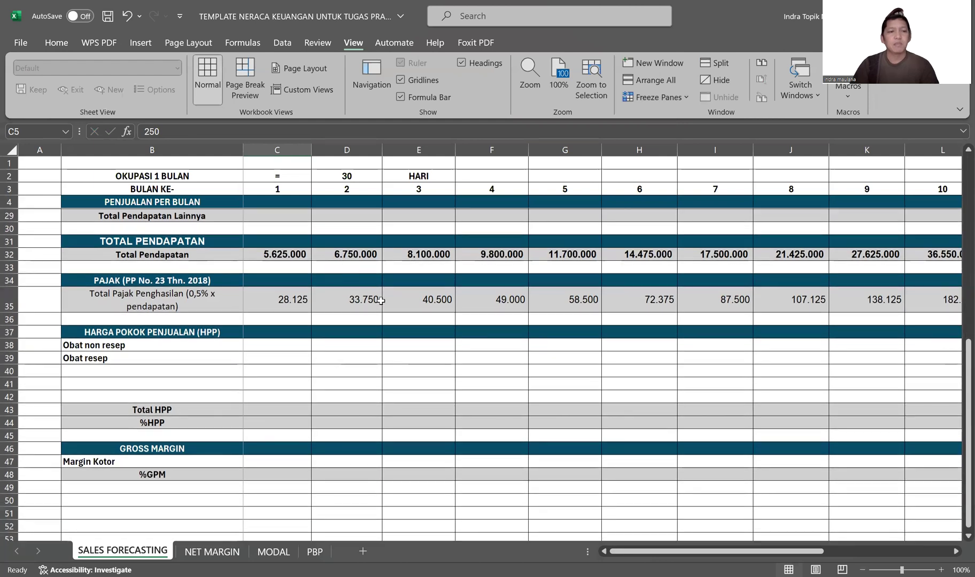
pyautogui.click(283, 345)
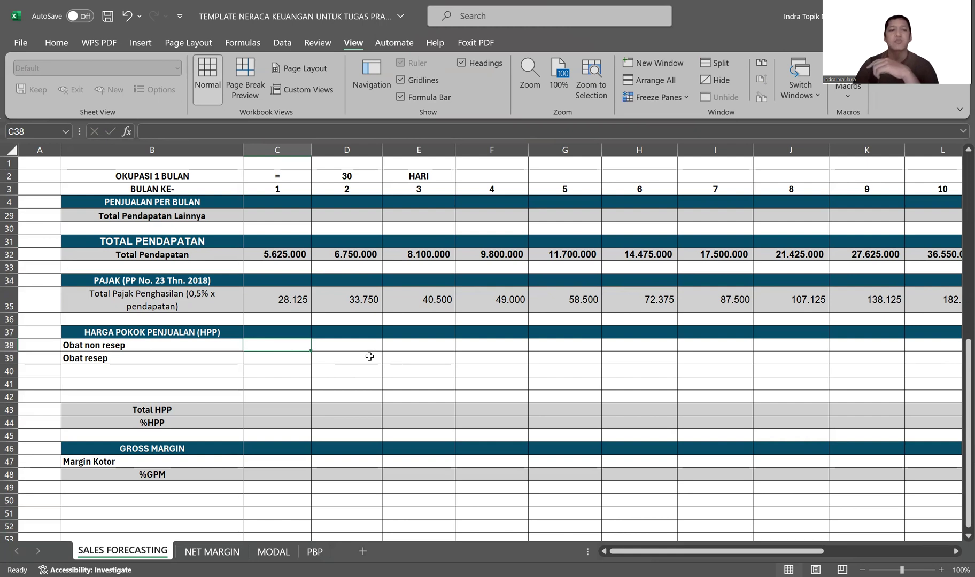
pyautogui.click(176, 345)
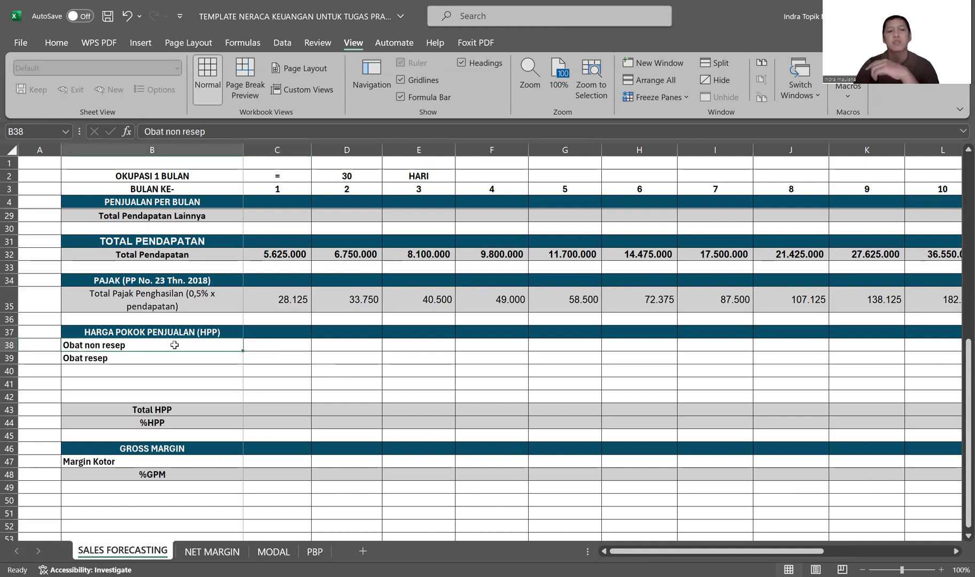
pyautogui.click(156, 359)
pyautogui.click(255, 349)
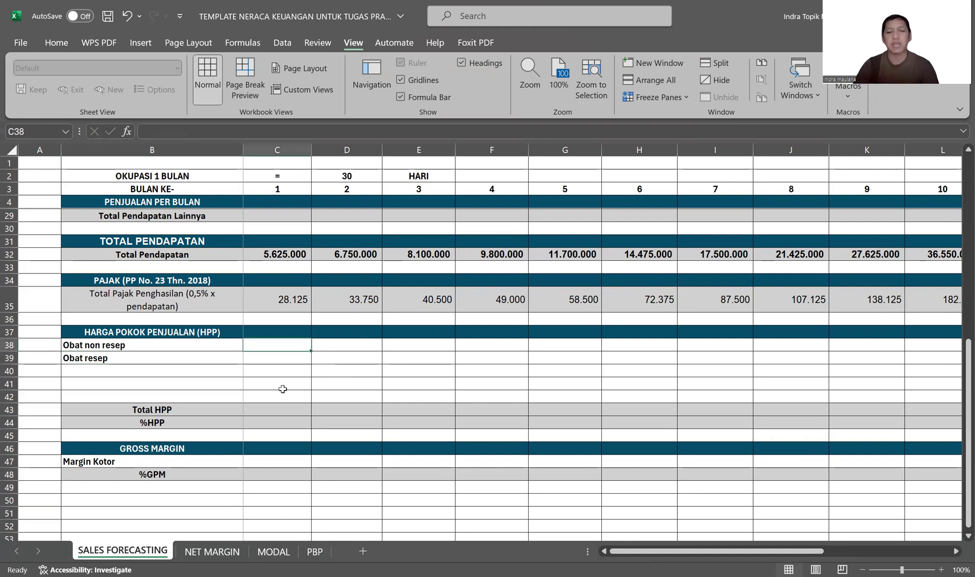
pyautogui.write('=')
pyautogui.scroll(5, 282, 391)
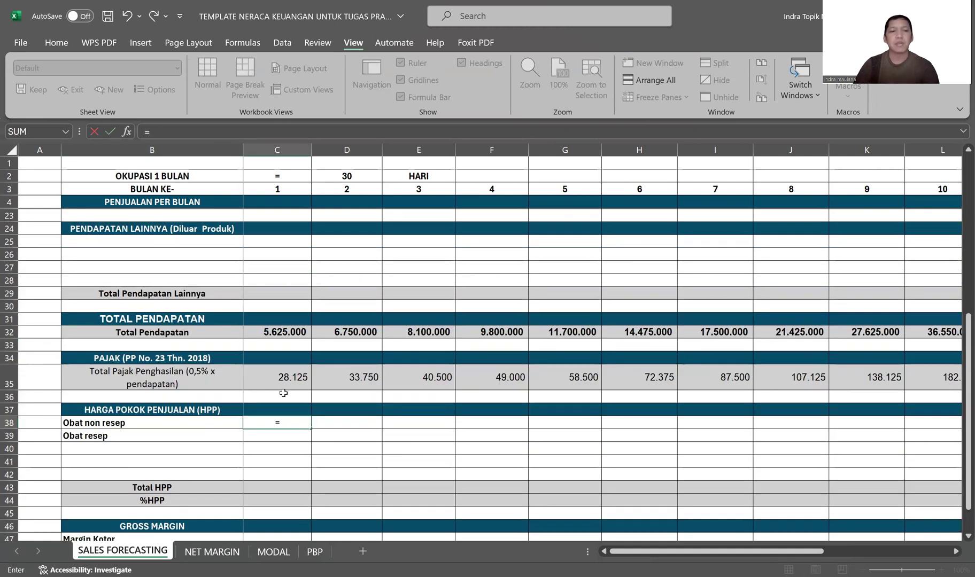
pyautogui.scroll(2, 280, 393)
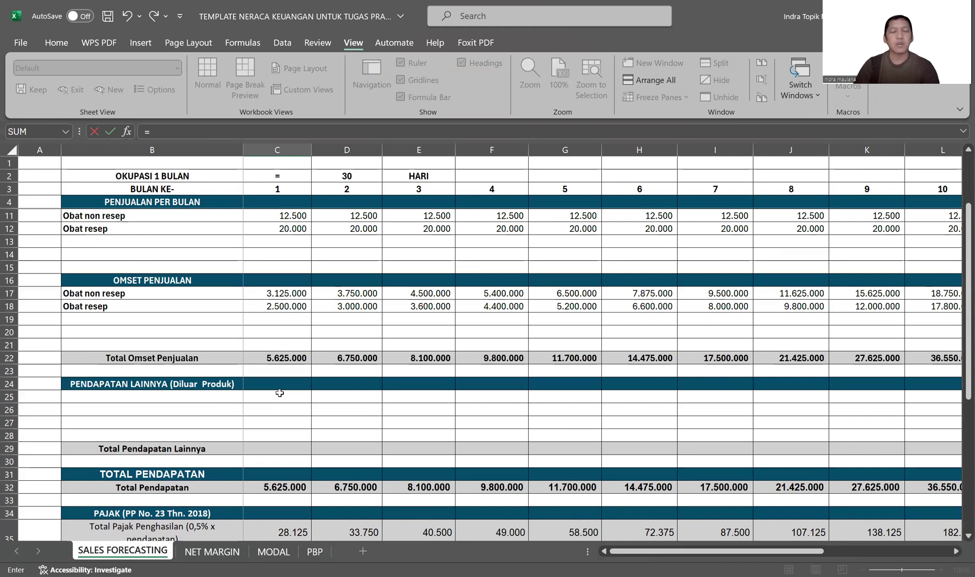
pyautogui.click(265, 295)
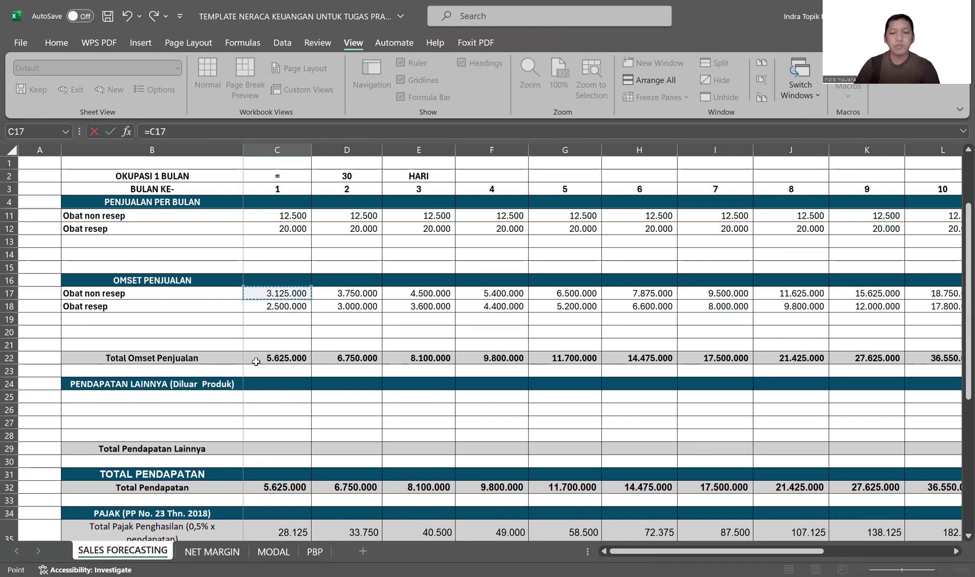
pyautogui.write('/')
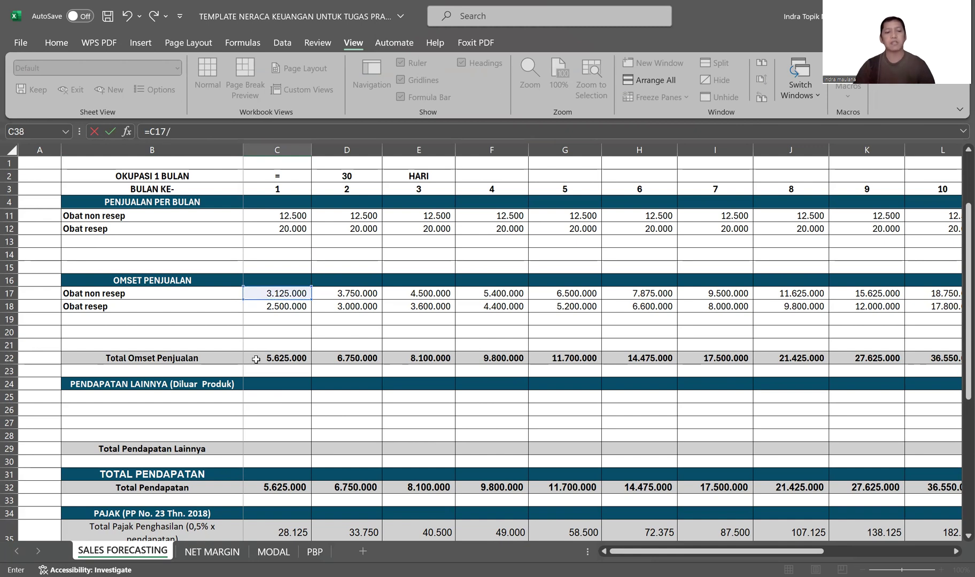
pyautogui.write('1,25')
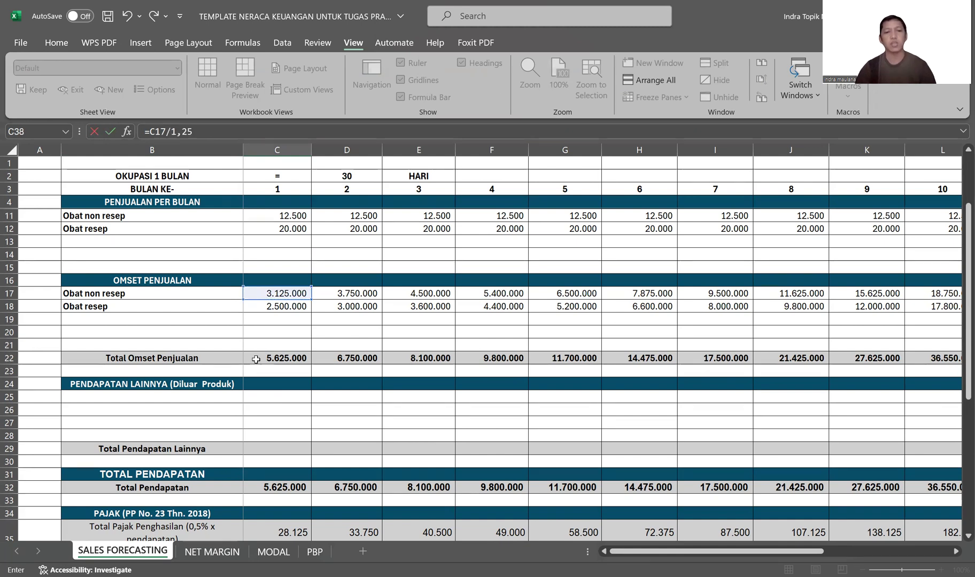
pyautogui.press('Return')
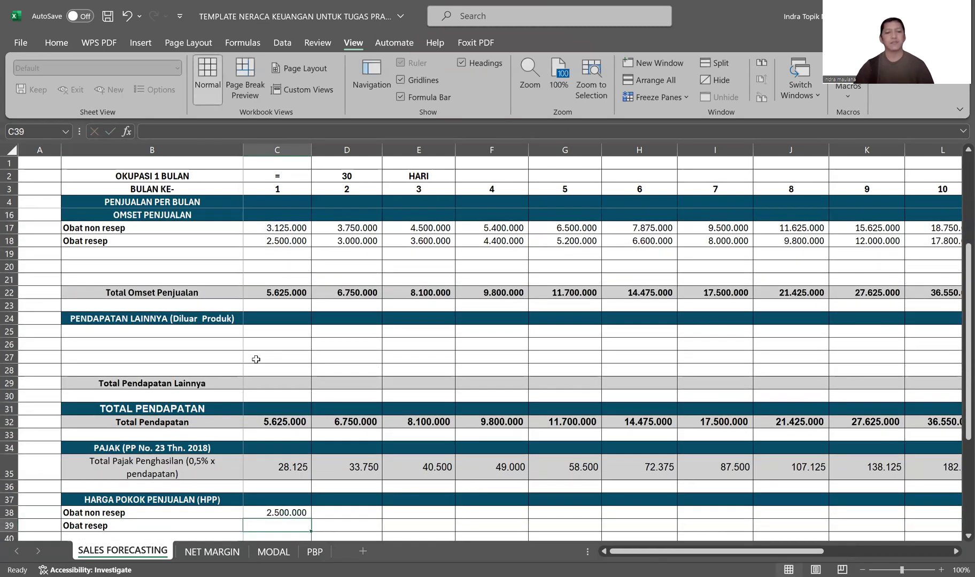
# Set the Obat resep cost formula in C39 to =C18/1,35 and fill C38:C39 across through month 12.
pyautogui.hotkey('ctrl', 'd')
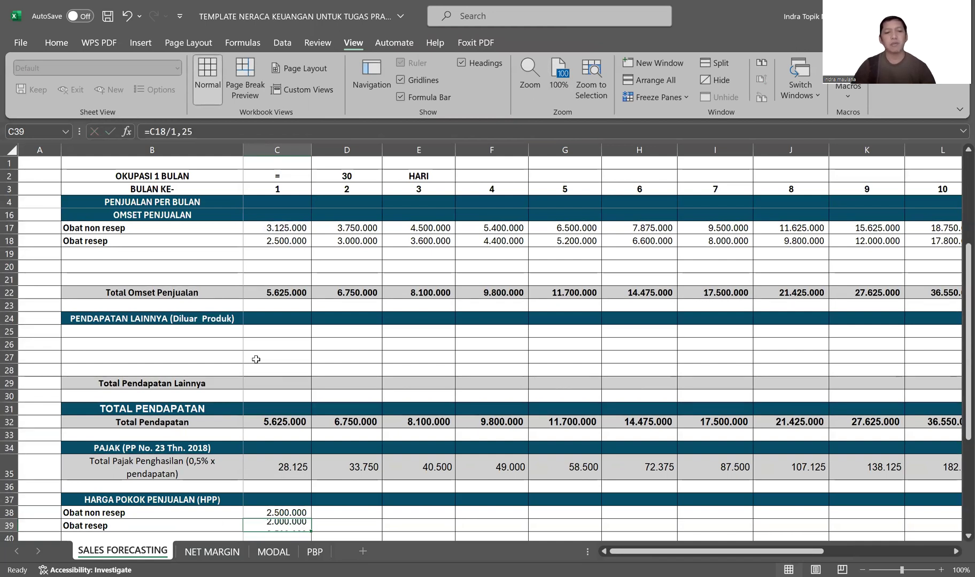
pyautogui.click(193, 138)
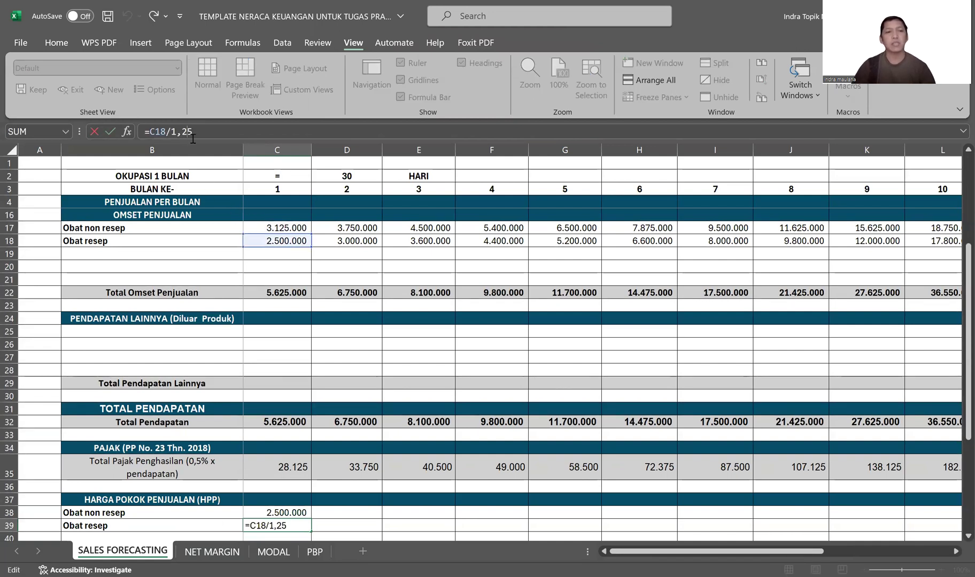
pyautogui.press('BackSpace')
pyautogui.press('BackSpace')
pyautogui.write('35')
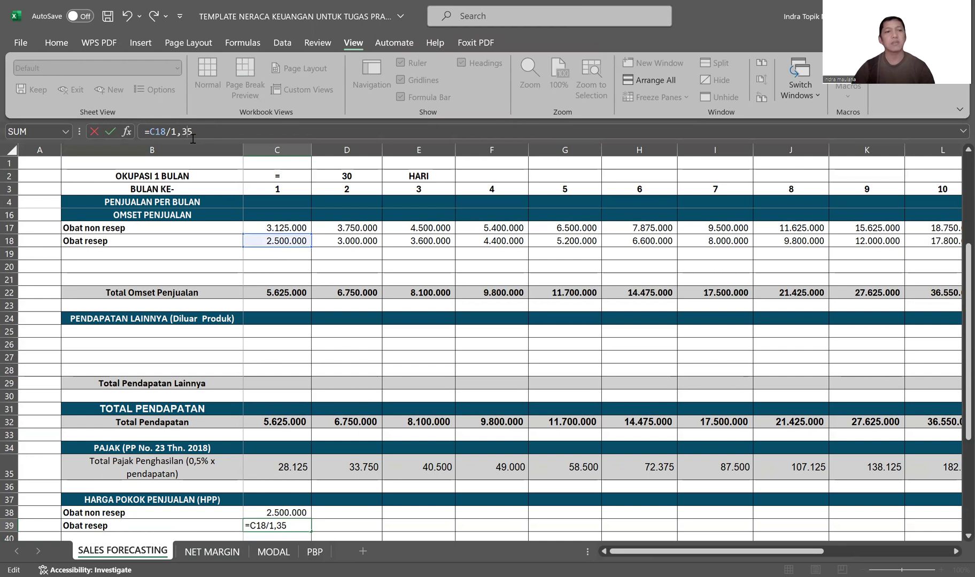
pyautogui.press('Return')
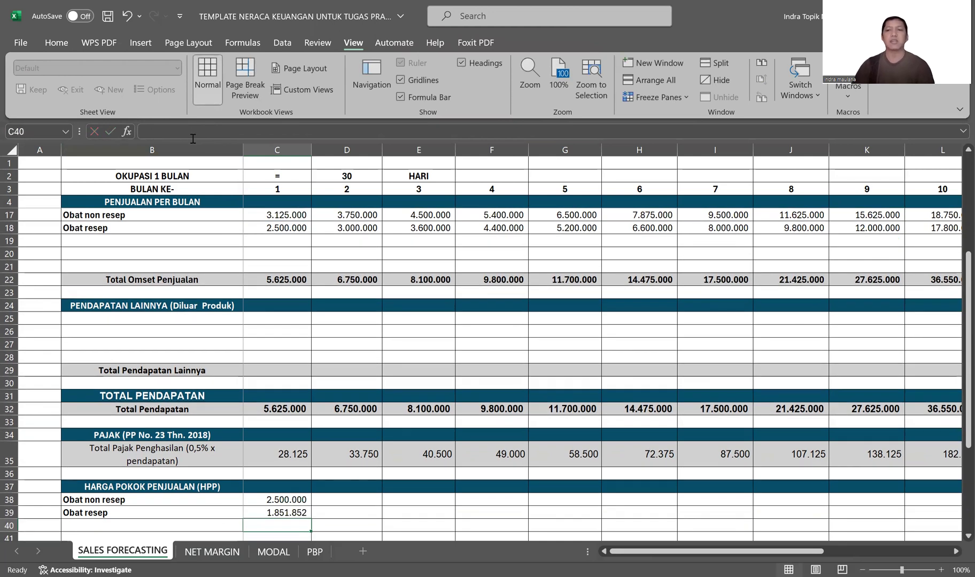
pyautogui.moveTo(306, 500); pyautogui.dragTo(914, 506)
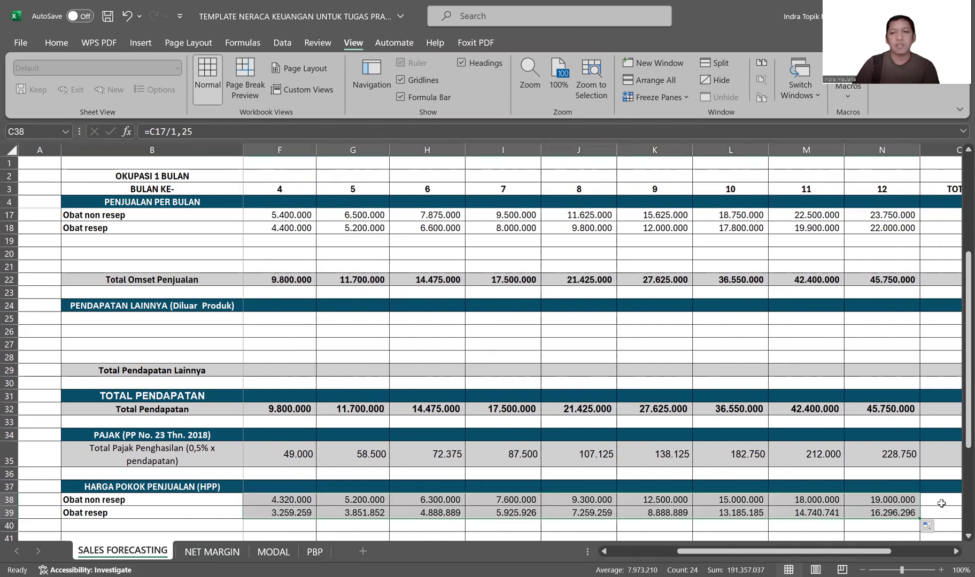
# Total the month 4 cost of goods in the Total HPP row with =SUM(F38:F42) in F43.
pyautogui.scroll(-2, 875, 496)
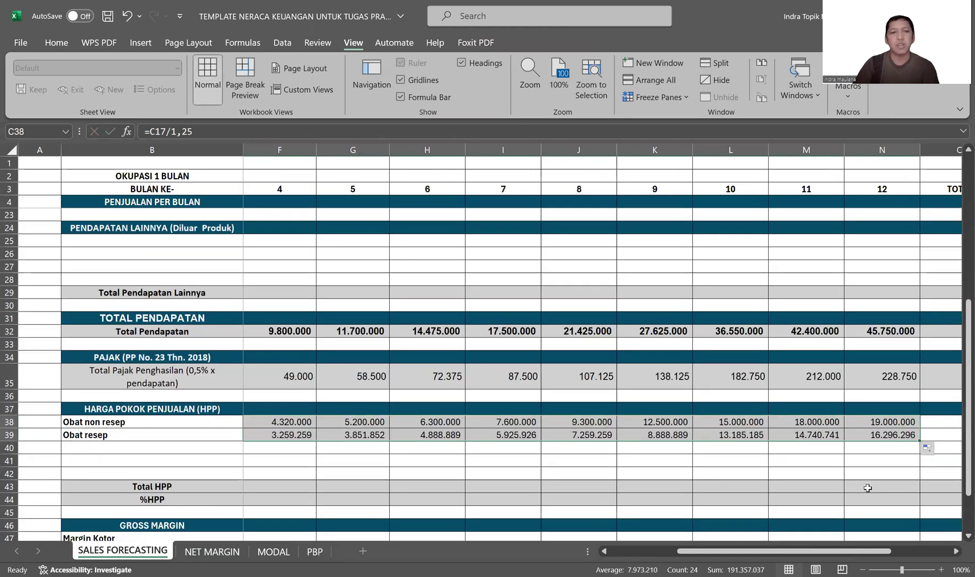
pyautogui.click(287, 488)
pyautogui.write('=')
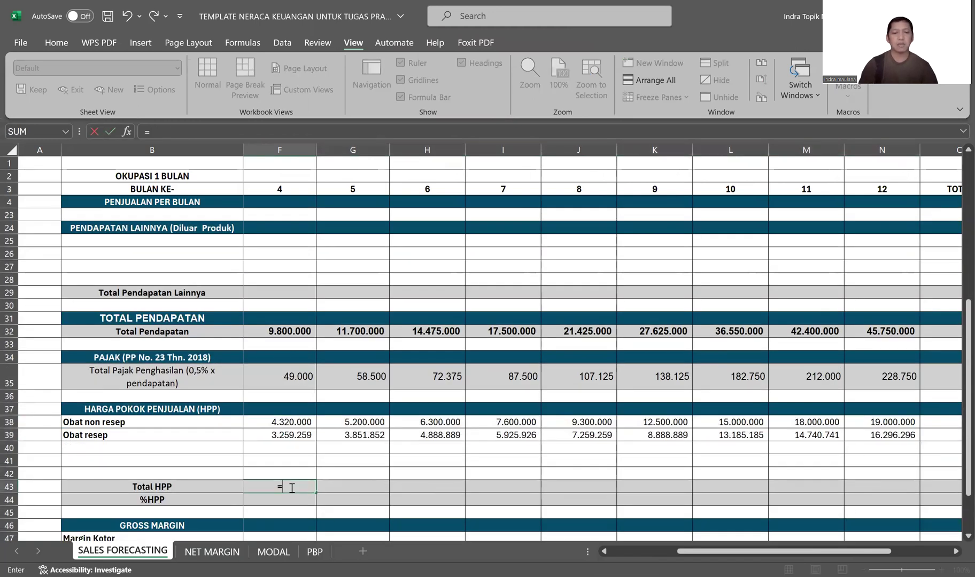
pyautogui.write('sum(')
pyautogui.press('Up')
pyautogui.hotkey('shift', 'Up')
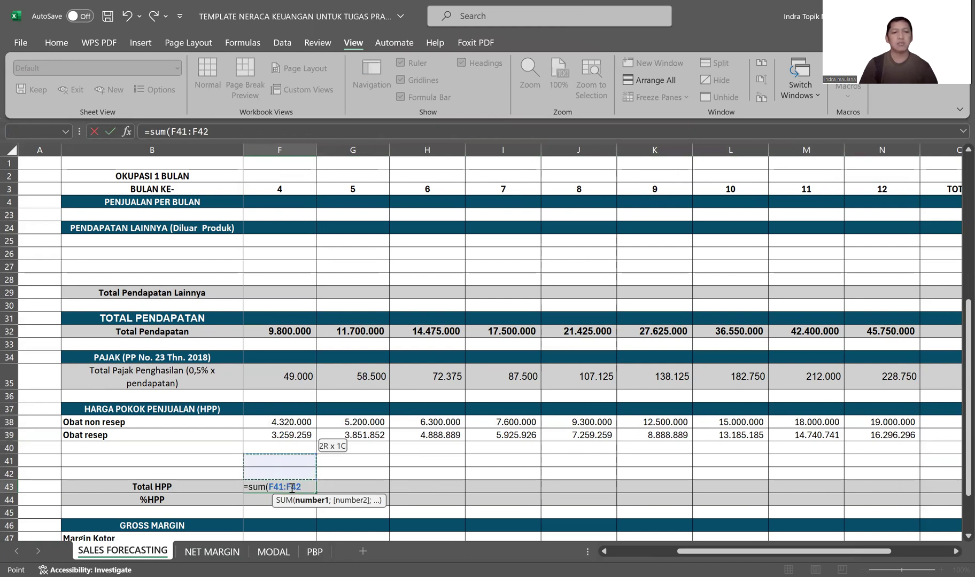
pyautogui.press('Return')
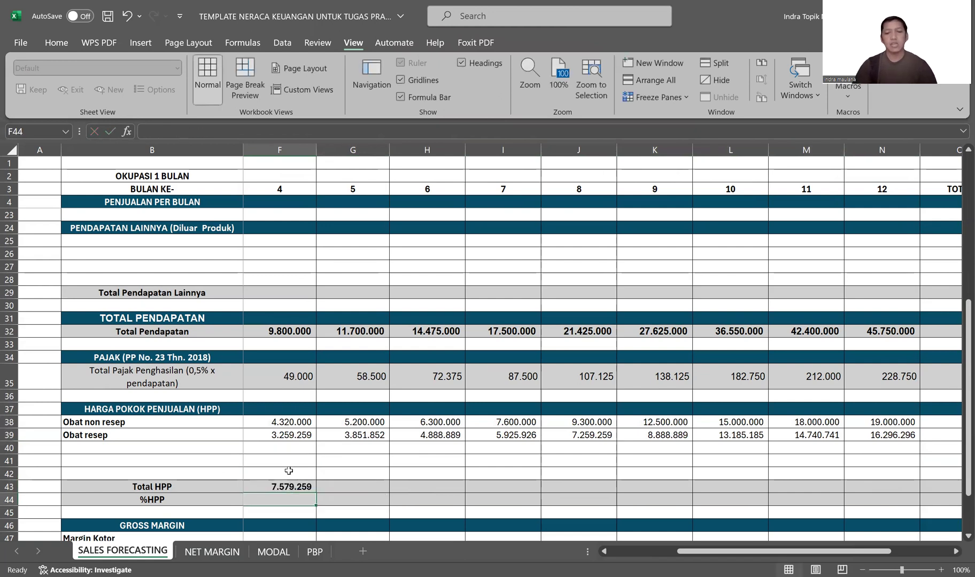
# Calculate month 4 %HPP in F44 as =F43/F32 and fill the F43:F44 formulas across through month 12.
pyautogui.write('=')
pyautogui.click(303, 486)
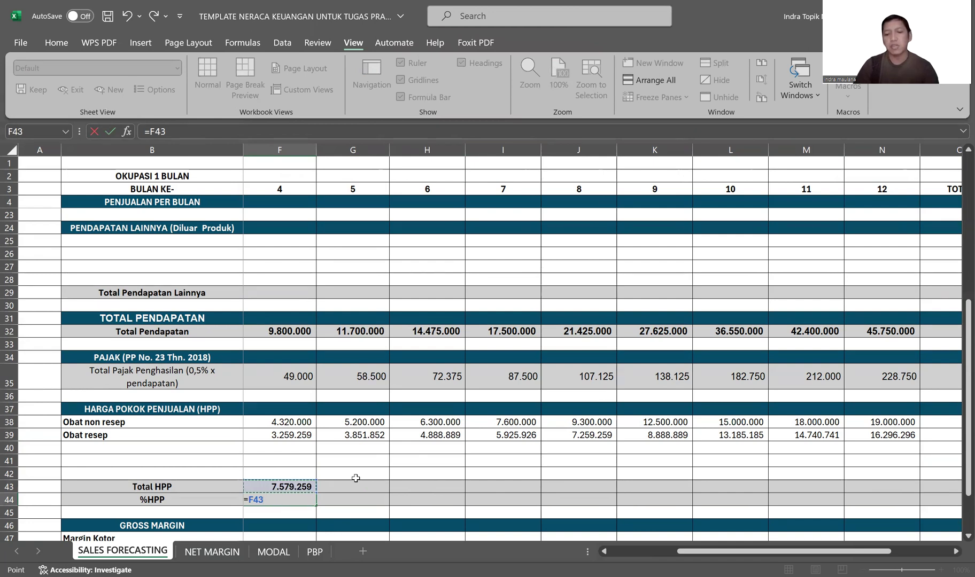
pyautogui.write('/')
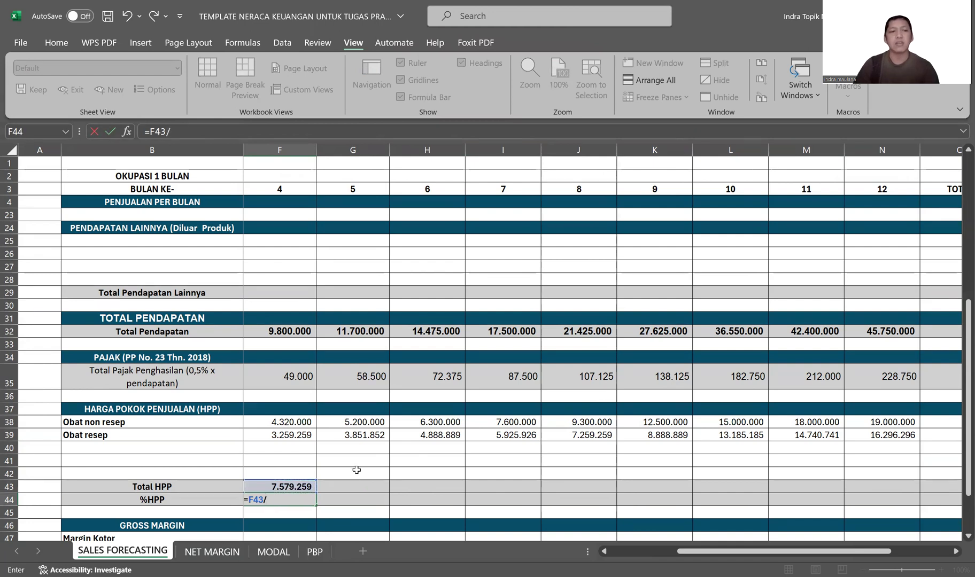
pyautogui.click(286, 334)
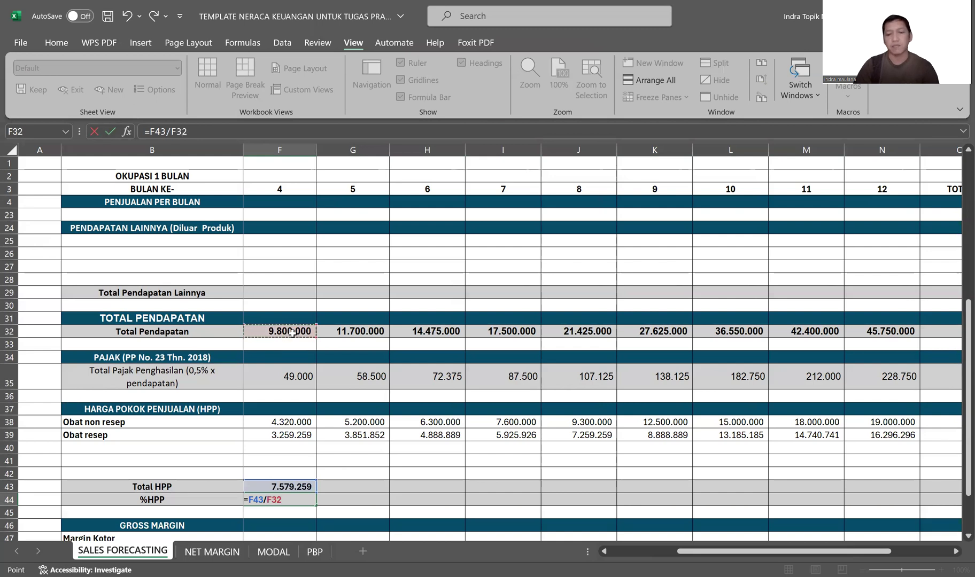
pyautogui.press('Return')
pyautogui.moveTo(300, 487); pyautogui.dragTo(712, 516)
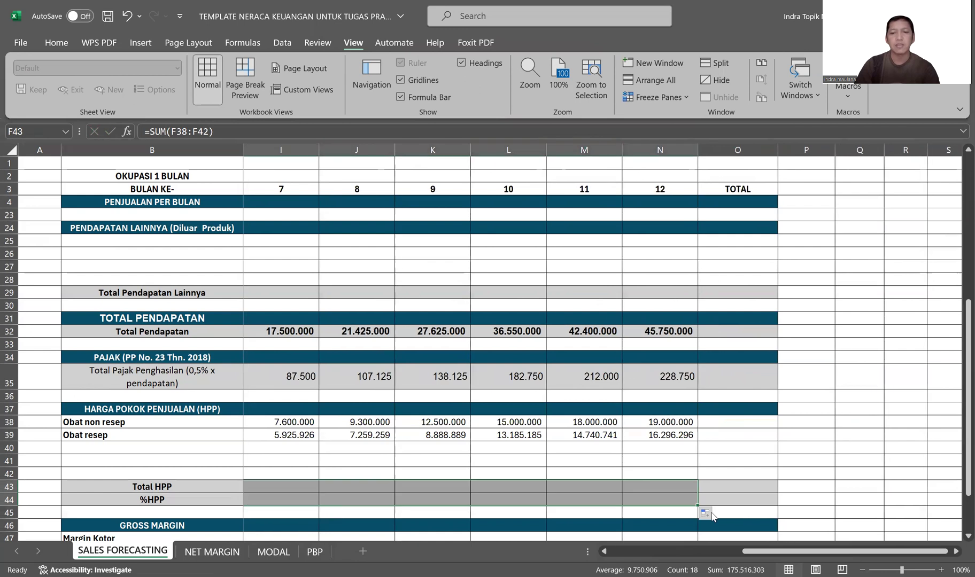
# Sum the Total HPP row for all 12 months in the TOTAL column with =SUM(C43:N43) in O43.
pyautogui.click(735, 487)
pyautogui.write('=')
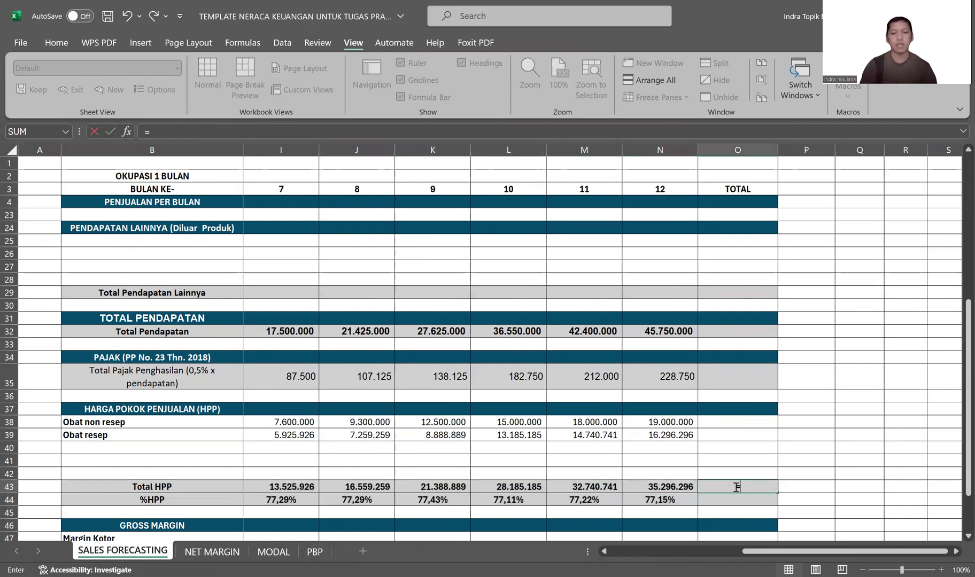
pyautogui.write('sum(')
pyautogui.press('Left')
pyautogui.hotkey('shift', 'Left')
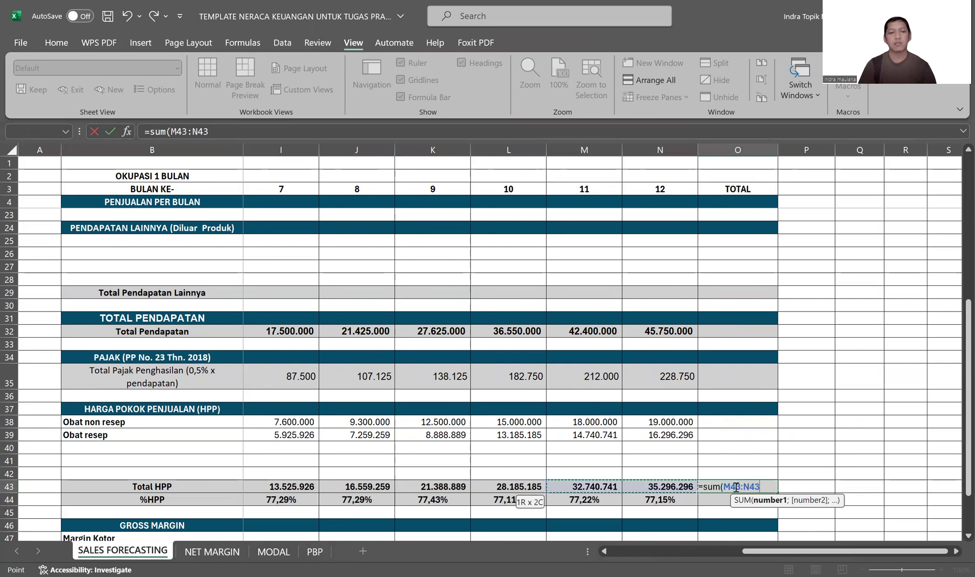
pyautogui.hotkey('shift', 'Left')
pyautogui.hotkey('shift', 'Left')
pyautogui.hotkey('shift', 'Left')
pyautogui.hotkey('shift', 'Left')
pyautogui.hotkey('shift', 'Left')
pyautogui.hotkey('shift', 'Left')
pyautogui.hotkey('shift', 'Left')
pyautogui.hotkey('shift', 'Left')
pyautogui.hotkey('shift', 'Left')
pyautogui.hotkey('shift', 'Left')
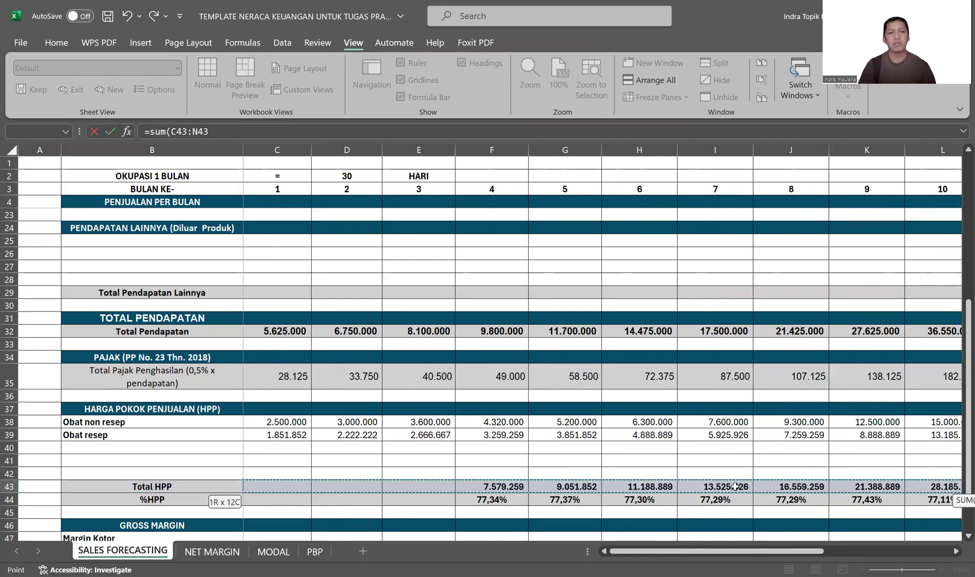
pyautogui.press('Return')
# Copy the month 4 Total HPP and %HPP formulas from F43:F44 into months 1 to 3 (C43:E44).
pyautogui.press('Left')
pyautogui.press('Left')
pyautogui.press('Left')
pyautogui.press('Left')
pyautogui.press('Left')
pyautogui.press('Left')
pyautogui.press('Left')
pyautogui.press('Left')
pyautogui.press('Left')
pyautogui.press('Left')
pyautogui.press('Left')
pyautogui.press('Left')
pyautogui.press('Left')
pyautogui.press('Left')
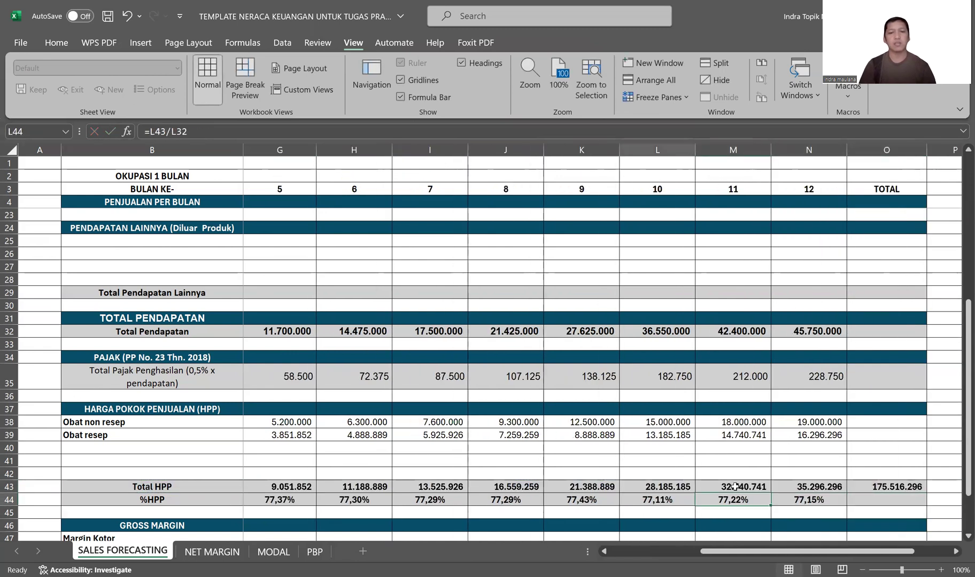
pyautogui.moveTo(502, 486); pyautogui.dragTo(503, 494)
pyautogui.hotkey('ctrl', 'c')
pyautogui.moveTo(290, 482); pyautogui.dragTo(411, 503)
pyautogui.press('Return')
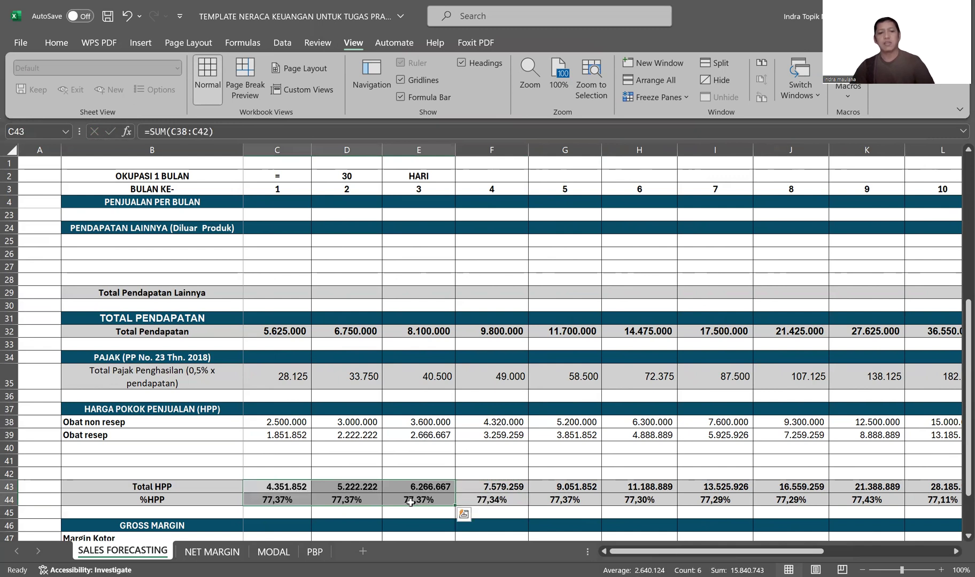
# Copy the Total HPP yearly sum from O43 to the income tax total in O35 and the Total Pendapatan total in O32.
pyautogui.moveTo(640, 550); pyautogui.dragTo(766, 551)
pyautogui.click(770, 484)
pyautogui.doubleClick(770, 484)
pyautogui.moveTo(784, 557); pyautogui.dragTo(658, 557)
pyautogui.press('Return')
pyautogui.click(875, 485)
pyautogui.hotkey('ctrl', 'c')
pyautogui.click(875, 375)
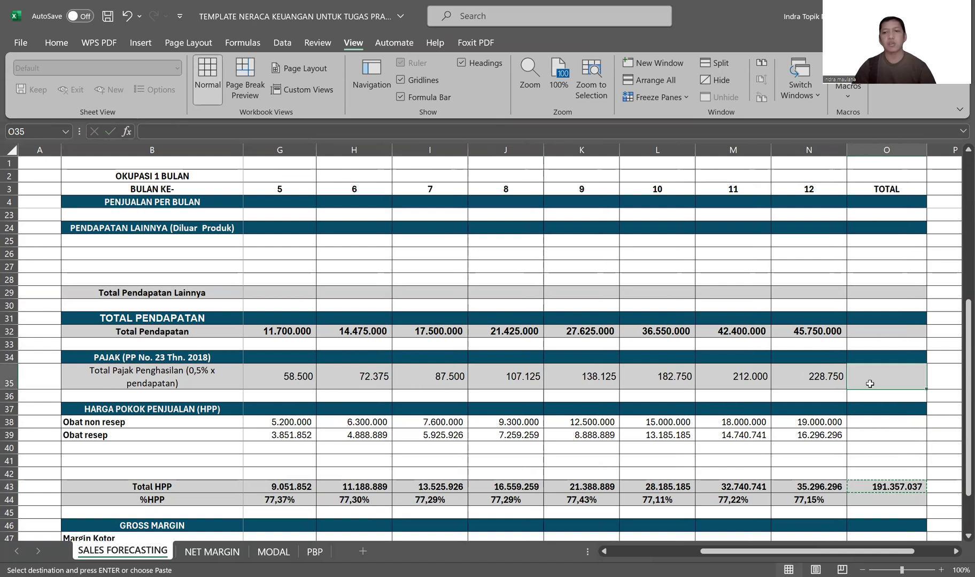
pyautogui.hotkey('ctrl', 'v')
pyautogui.click(857, 332)
pyautogui.hotkey('ctrl', 'v')
# Calculate month 1 Margin Kotor in C47 as =C32-C35-C43 and fill it across through month 12.
pyautogui.scroll(-2, 727, 469)
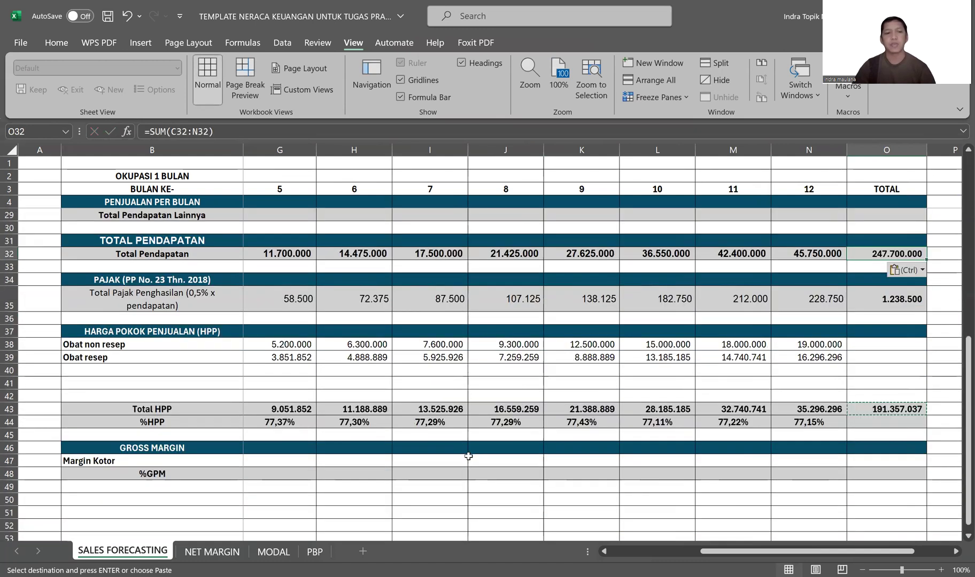
pyautogui.moveTo(746, 551); pyautogui.dragTo(655, 551)
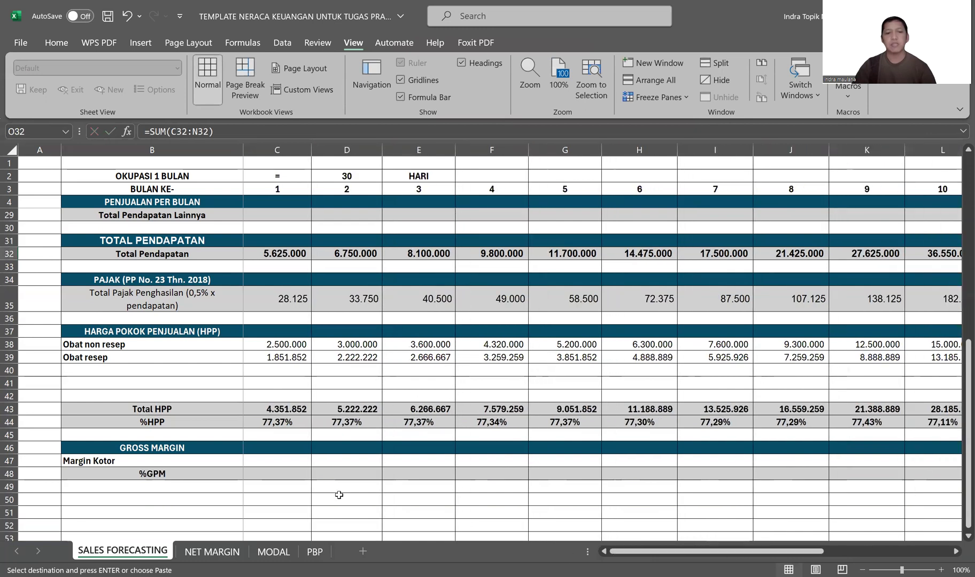
pyautogui.click(272, 460)
pyautogui.write('=')
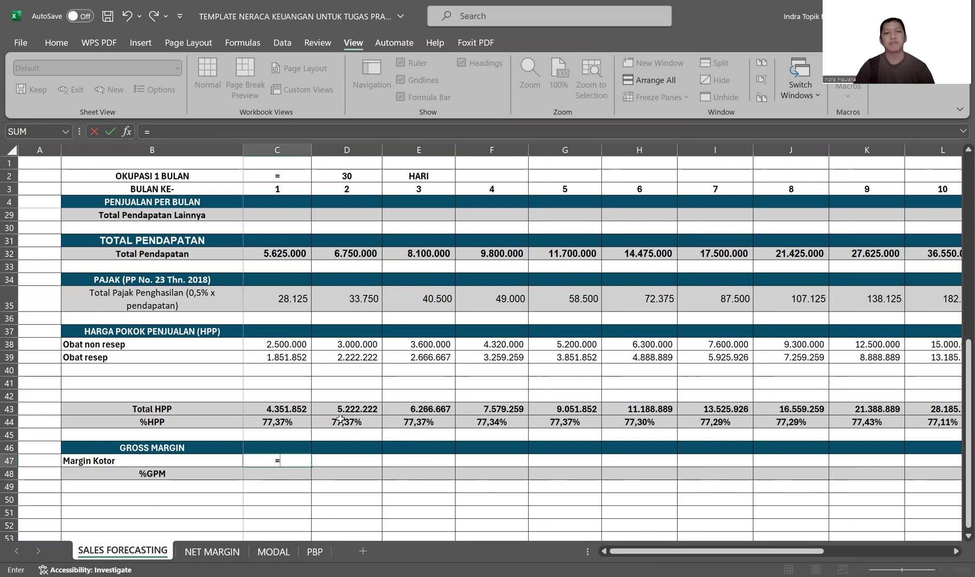
pyautogui.click(258, 253)
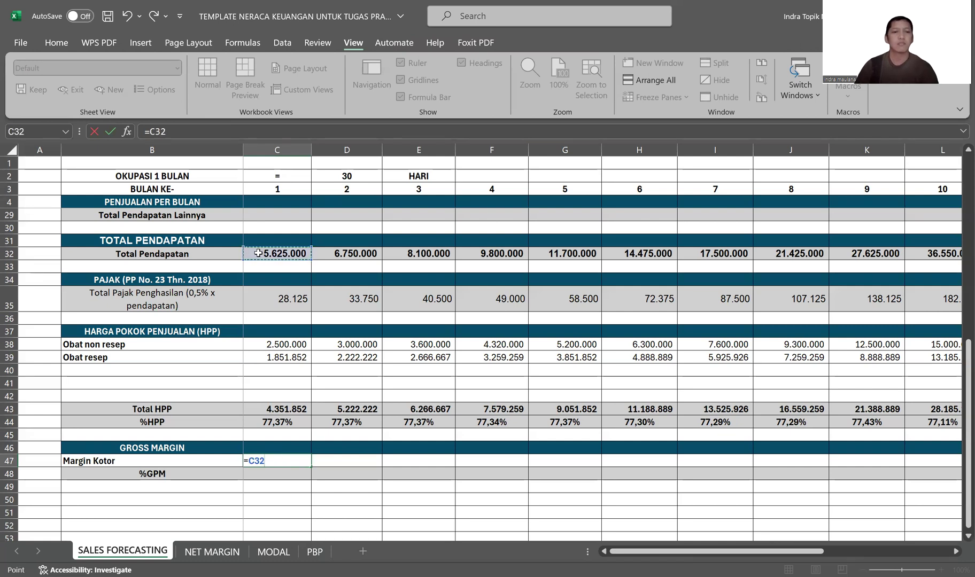
pyautogui.write('-')
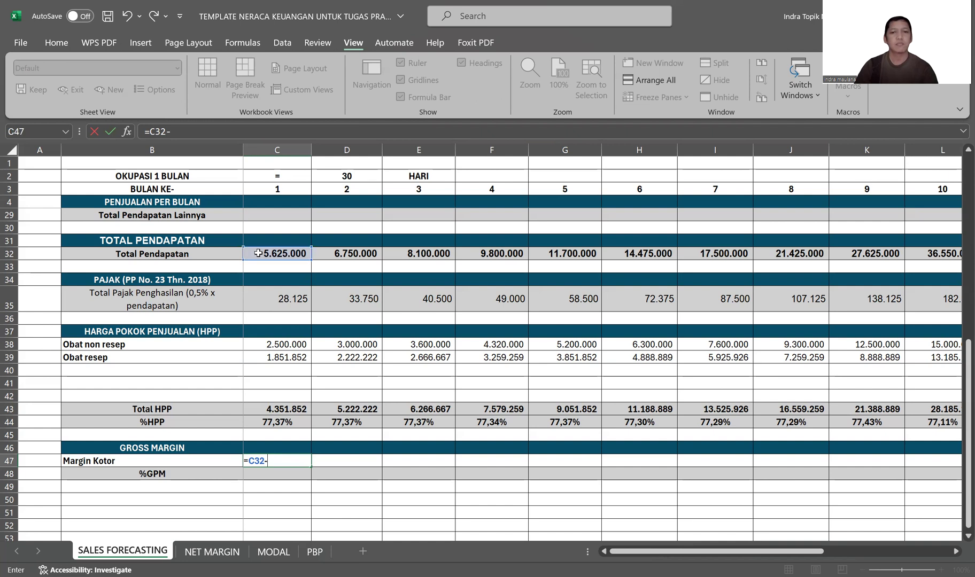
pyautogui.click(274, 410)
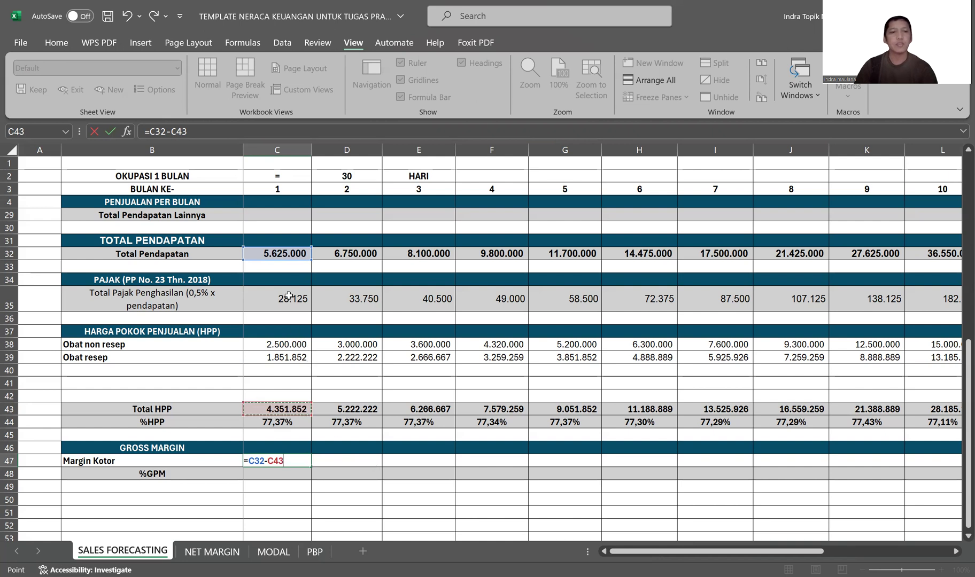
pyautogui.click(209, 131)
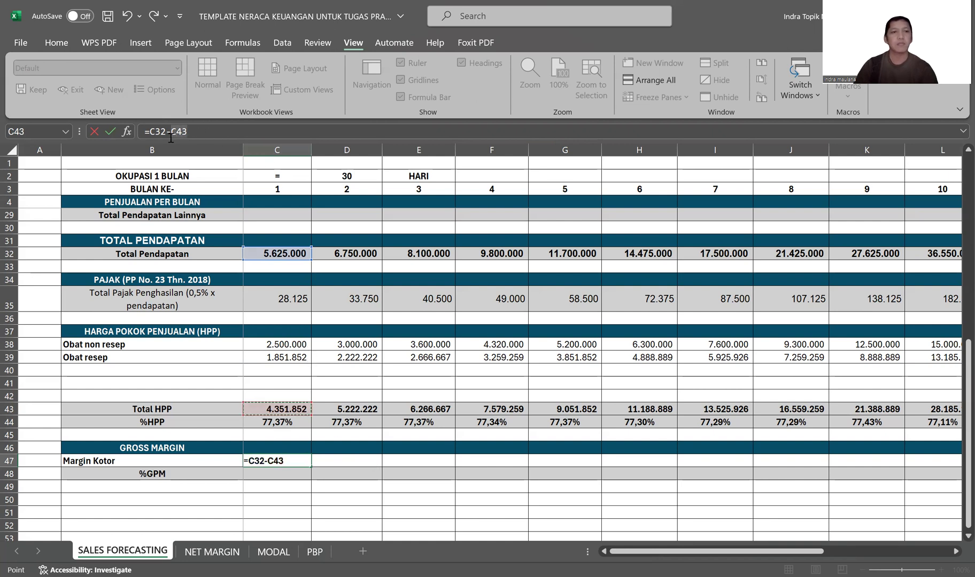
pyautogui.click(273, 308)
pyautogui.write('-')
pyautogui.click(279, 411)
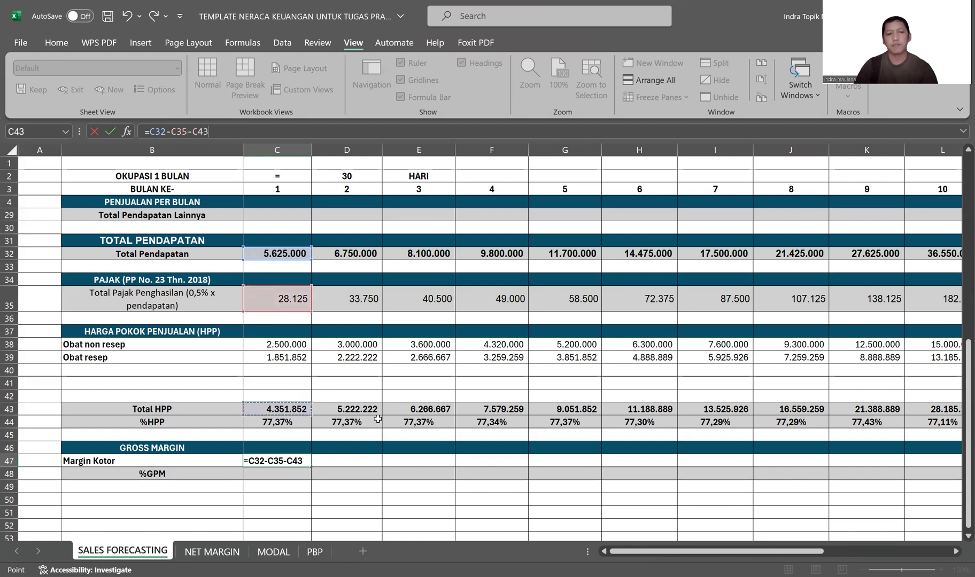
pyautogui.press('Return')
pyautogui.click(300, 463)
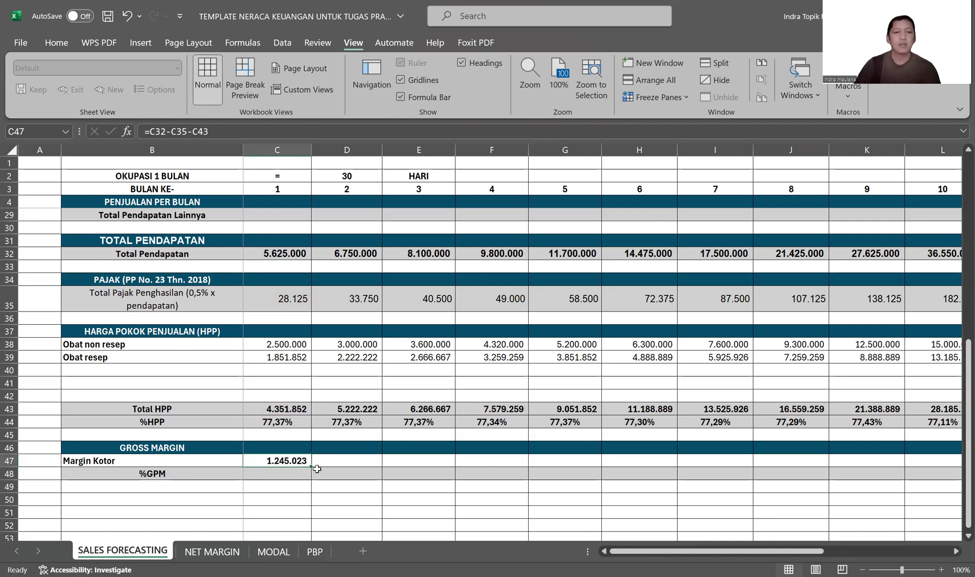
pyautogui.moveTo(312, 468); pyautogui.dragTo(777, 468)
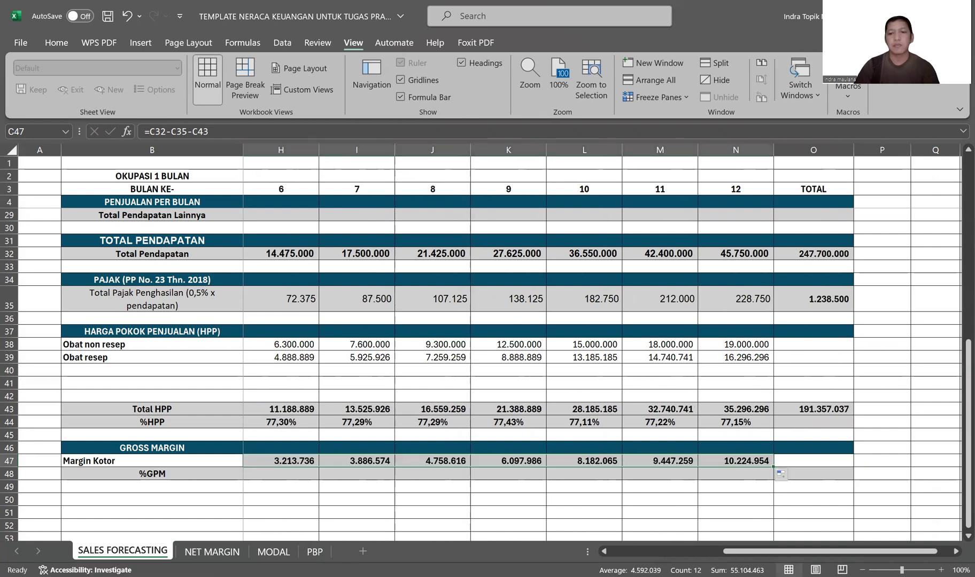
# Calculate month 1 %GPM in C48 as =C47/C32 and fill it across through month 12.
pyautogui.moveTo(830, 552); pyautogui.dragTo(716, 552)
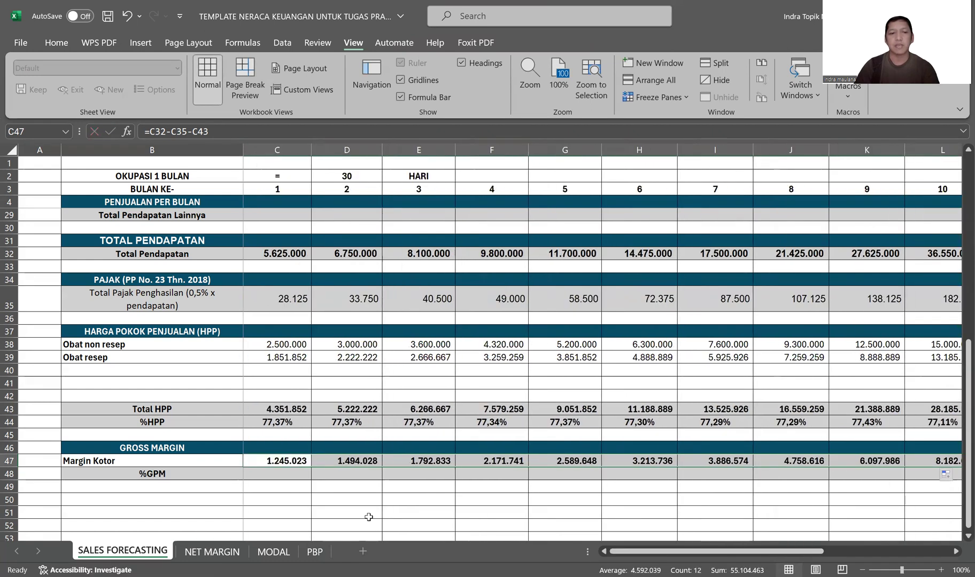
pyautogui.click(291, 479)
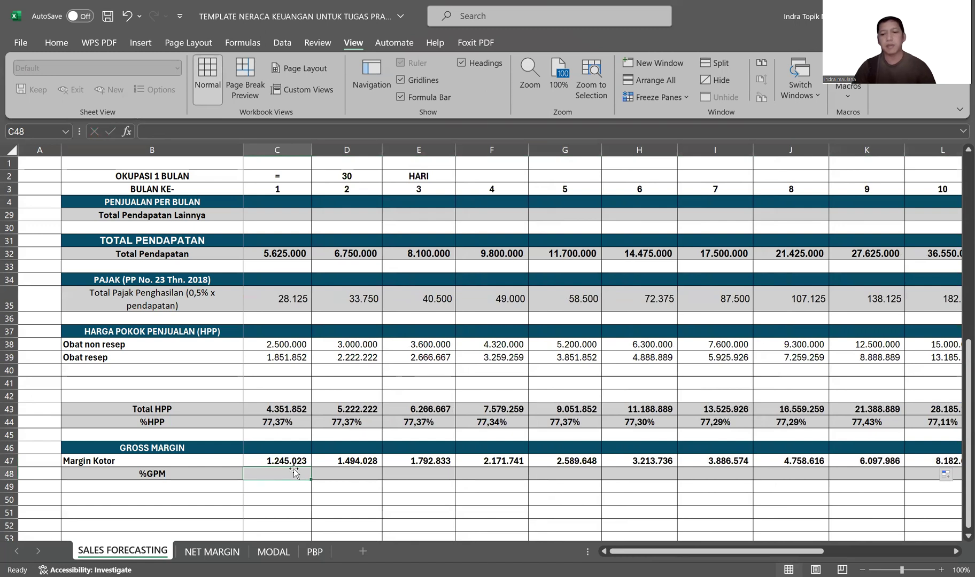
pyautogui.write('=')
pyautogui.click(298, 461)
pyautogui.write('/')
pyautogui.click(289, 253)
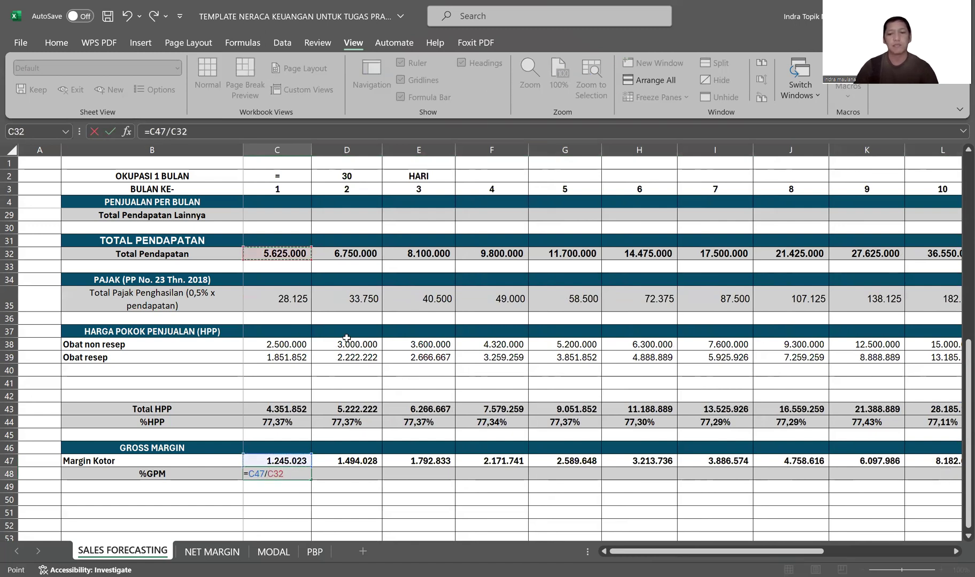
pyautogui.press('Return')
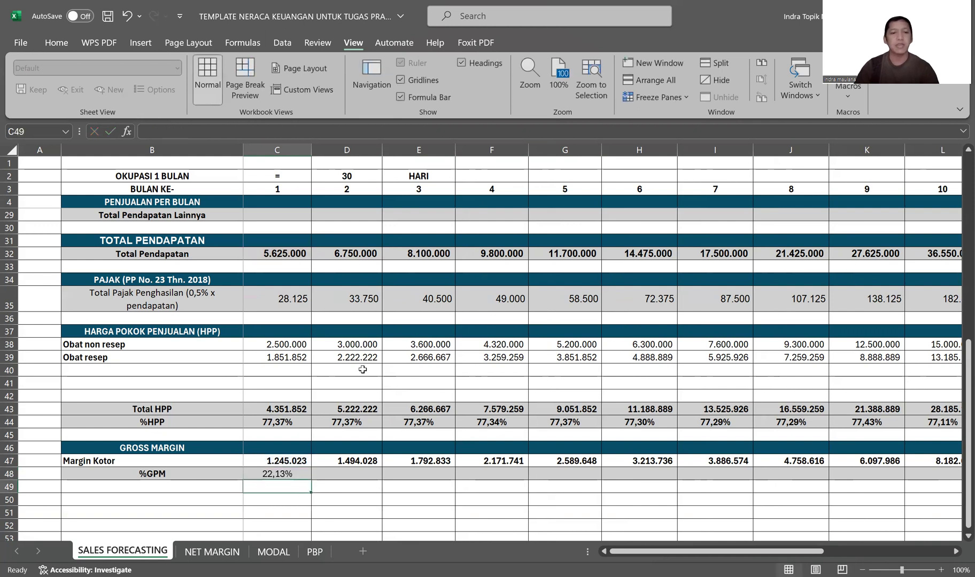
pyautogui.click(297, 475)
pyautogui.moveTo(321, 475); pyautogui.dragTo(914, 481)
# Copy the yearly sum formula from O43 to the Margin Kotor total in O47.
pyautogui.click(949, 410)
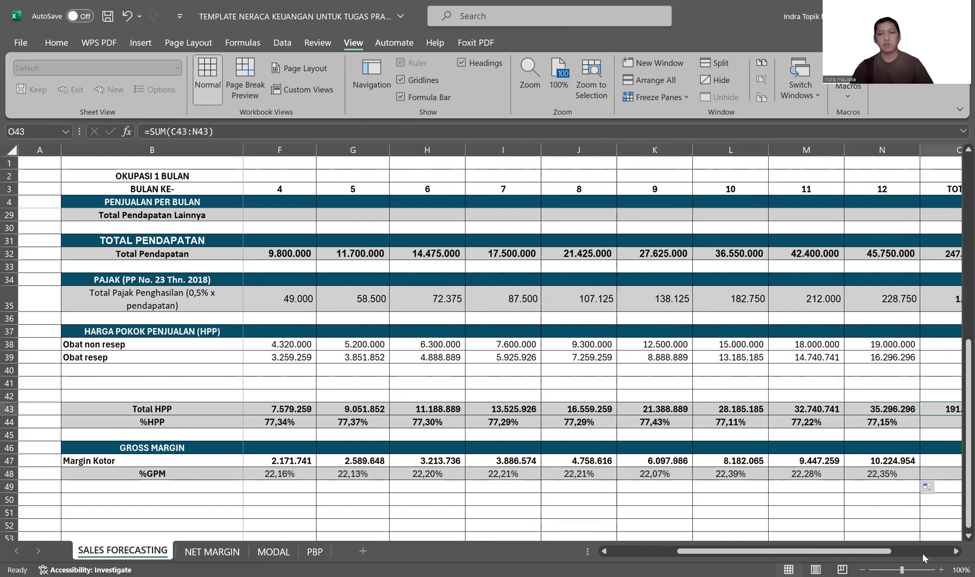
pyautogui.click(956, 553)
pyautogui.click(956, 553)
pyautogui.hotkey('ctrl', 'c')
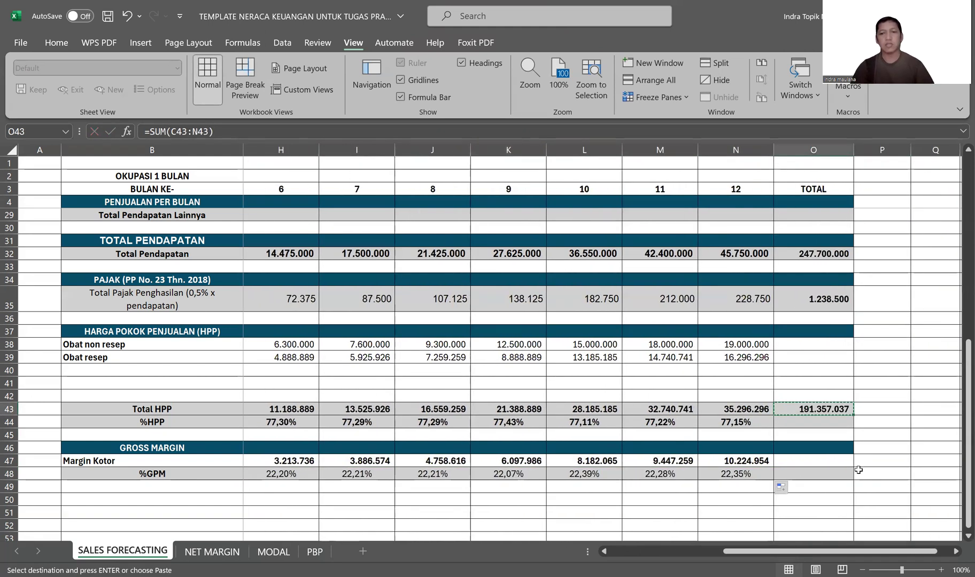
pyautogui.click(821, 460)
pyautogui.press('Return')
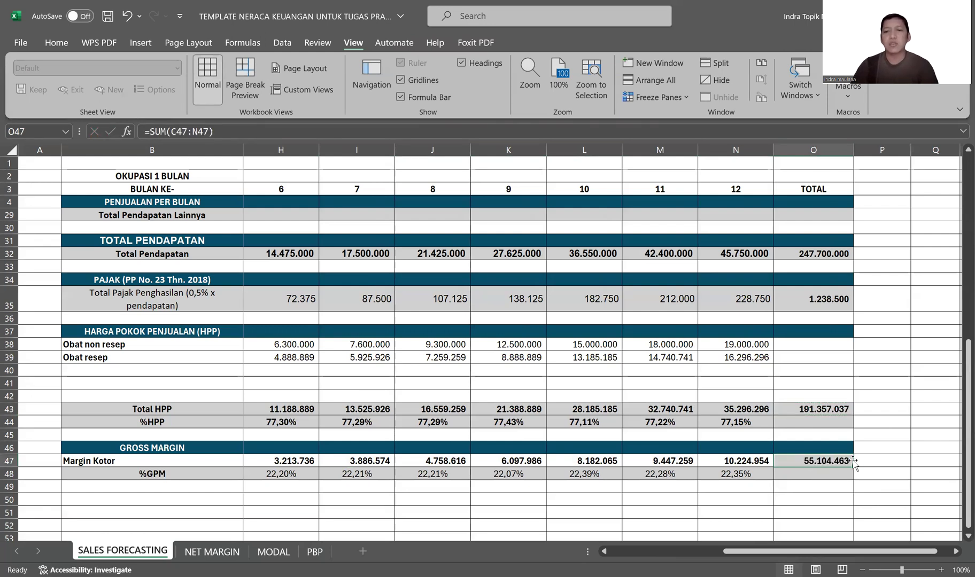
# Review the yearly sum formulas for income tax, Total HPP and Margin Kotor in the TOTAL column.
pyautogui.click(794, 296)
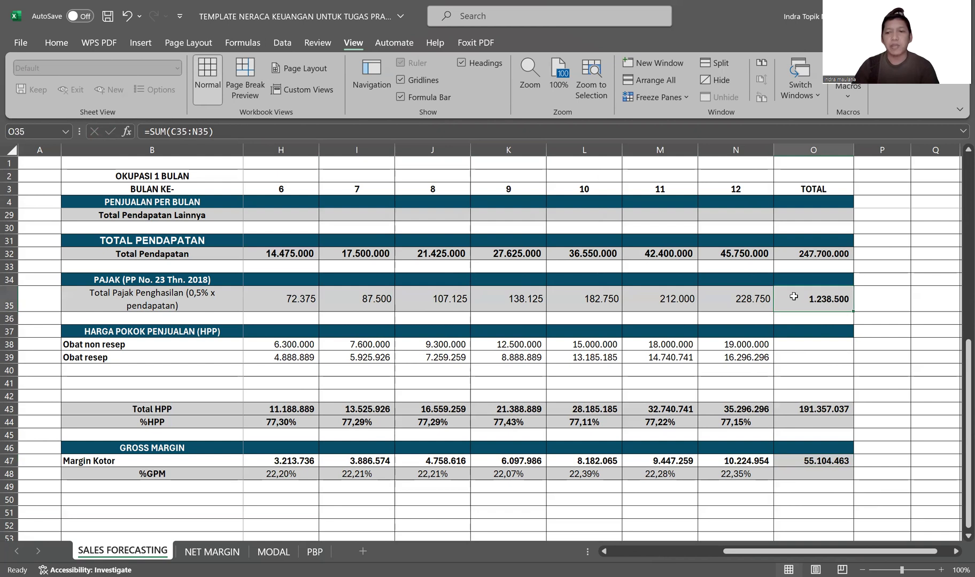
pyautogui.click(820, 409)
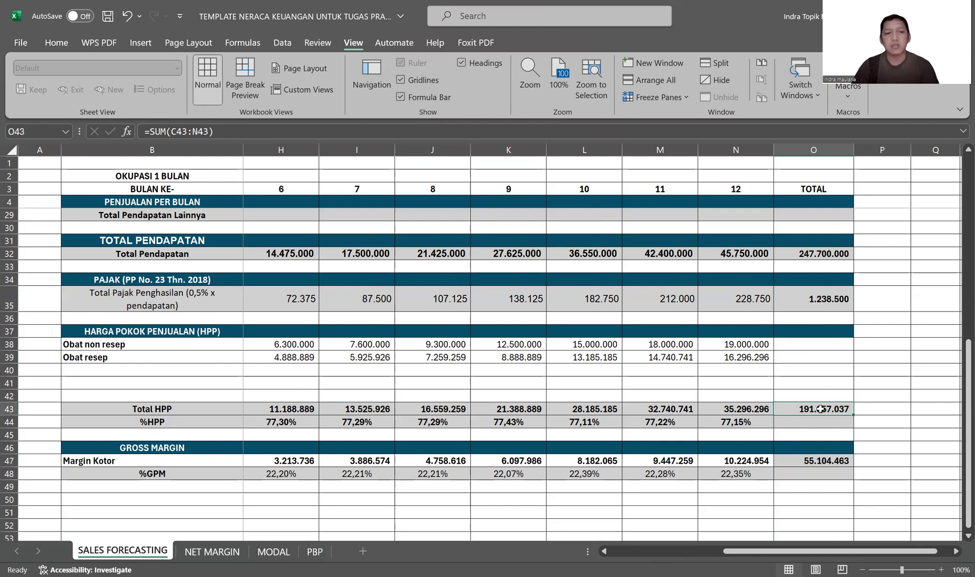
pyautogui.click(833, 457)
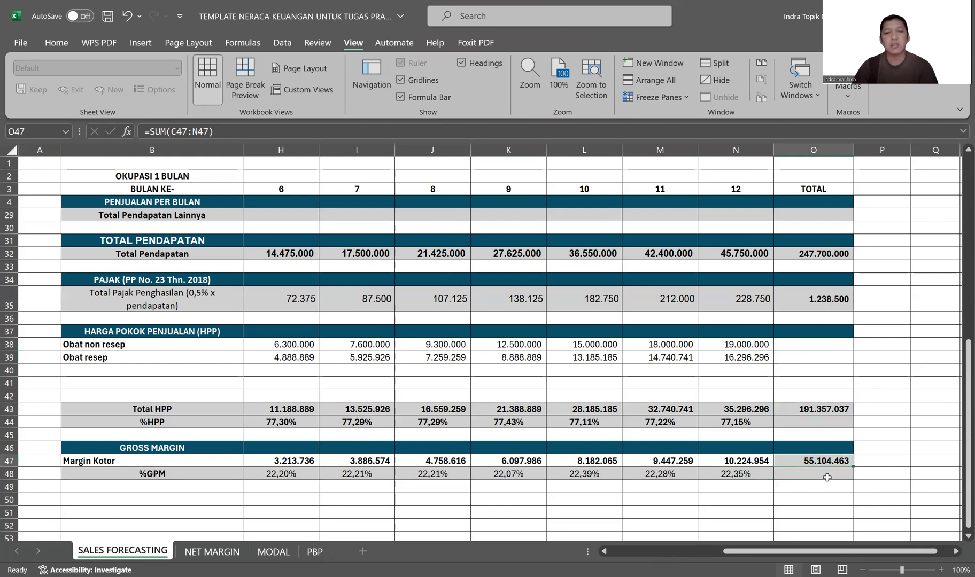
pyautogui.click(821, 477)
pyautogui.click(822, 460)
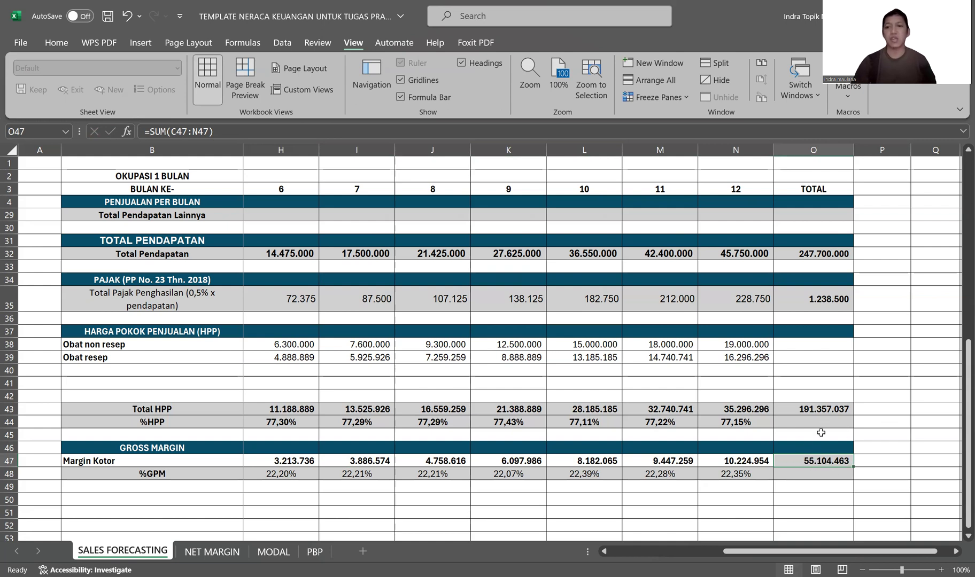
pyautogui.moveTo(829, 551); pyautogui.dragTo(716, 551)
# On the NET MARGIN sheet, link month 1 TOTAL PENDAPATAN in C3 to ='SALES FORECASTING'!C32.
pyautogui.click(198, 553)
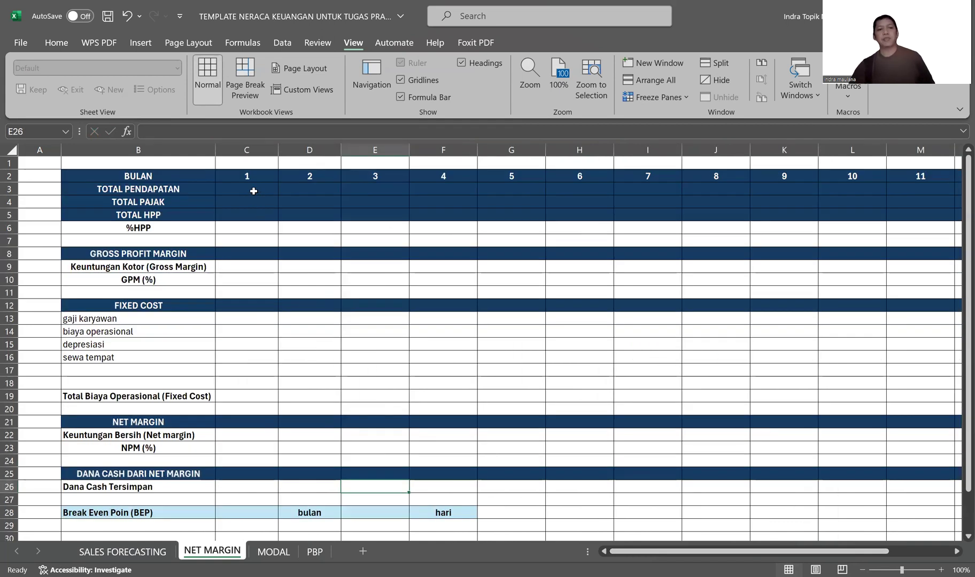
pyautogui.click(253, 191)
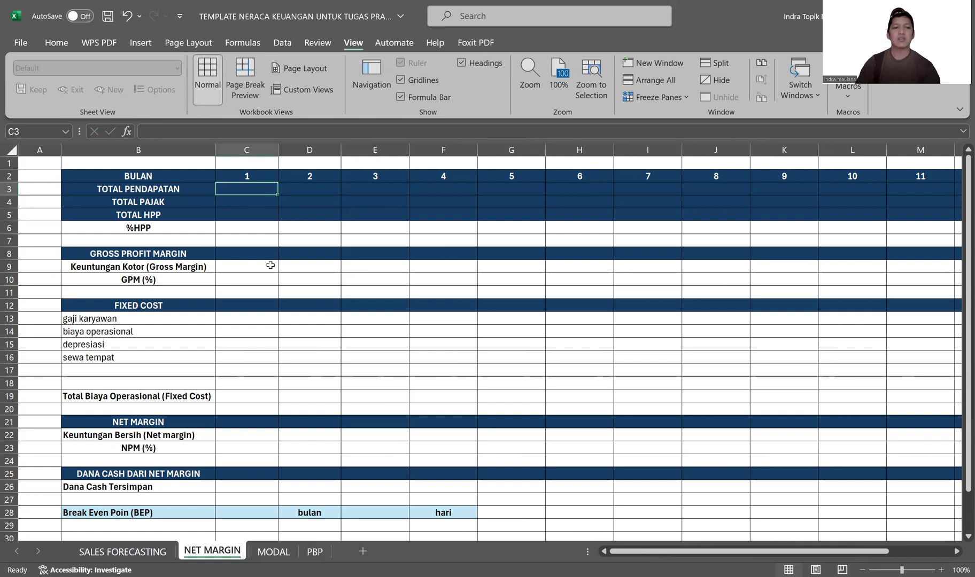
pyautogui.write('=')
pyautogui.click(123, 551)
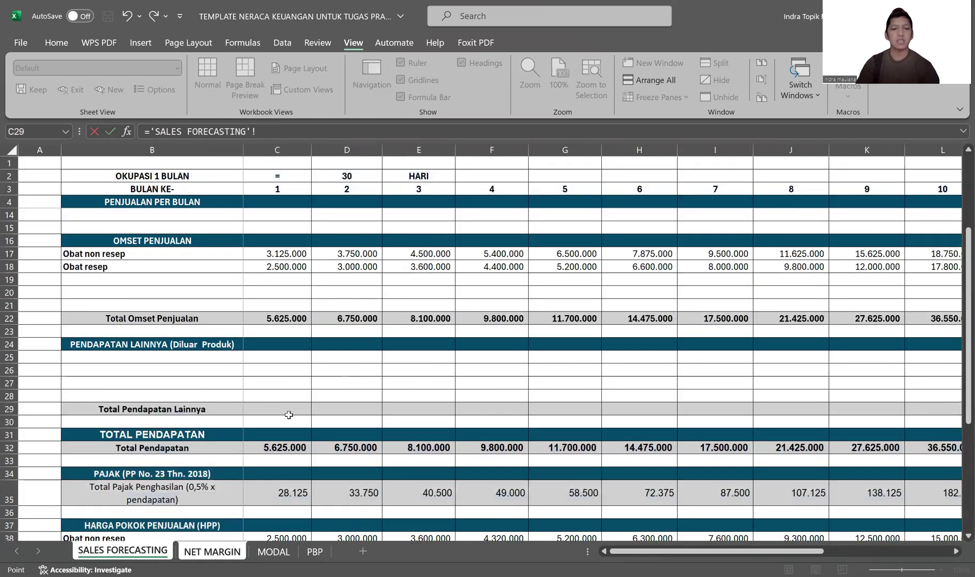
pyautogui.click(293, 419)
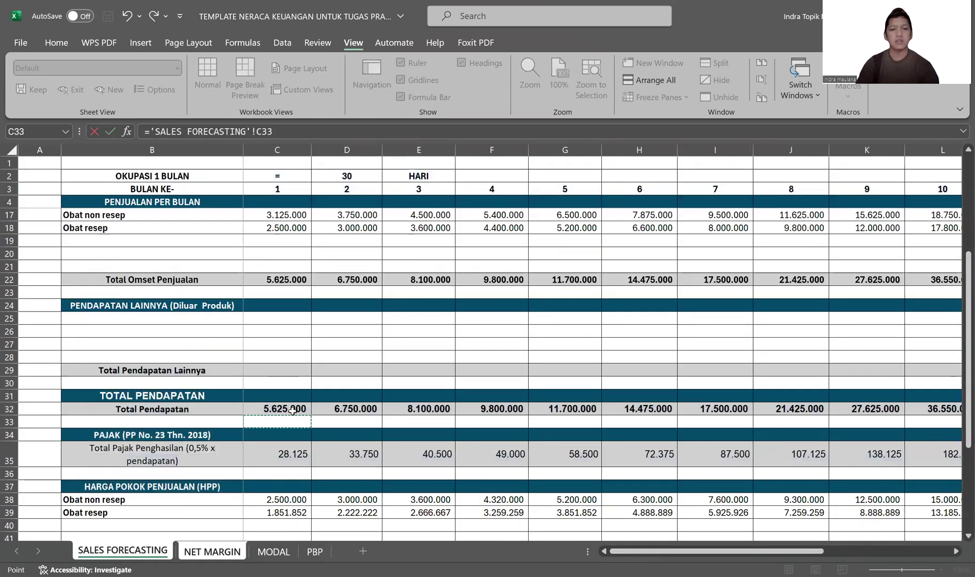
pyautogui.click(297, 409)
pyautogui.press('Return')
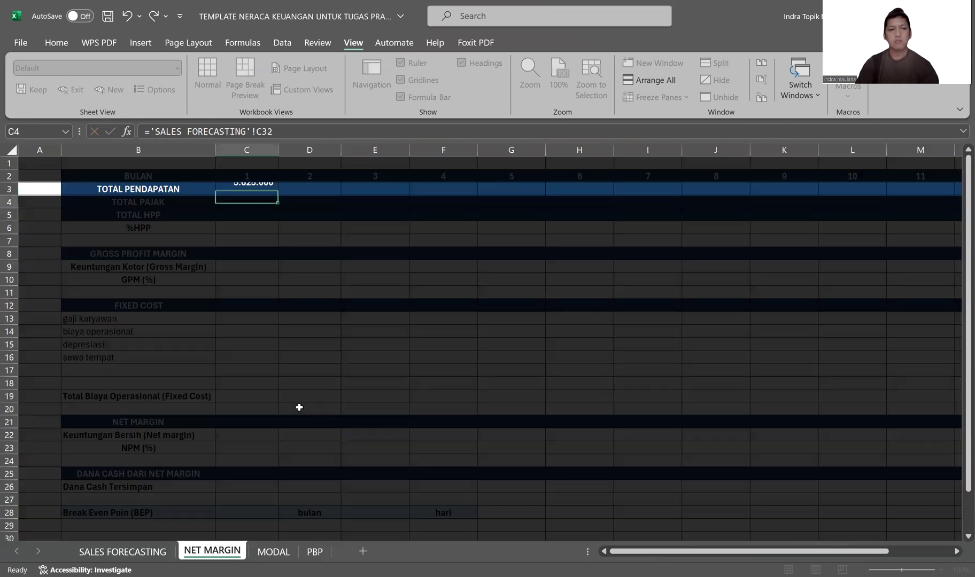
# Link month 1 TOTAL PAJAK in C4 of the NET MARGIN sheet to ='SALES FORECASTING'!C35.
pyautogui.write('=')
pyautogui.click(126, 553)
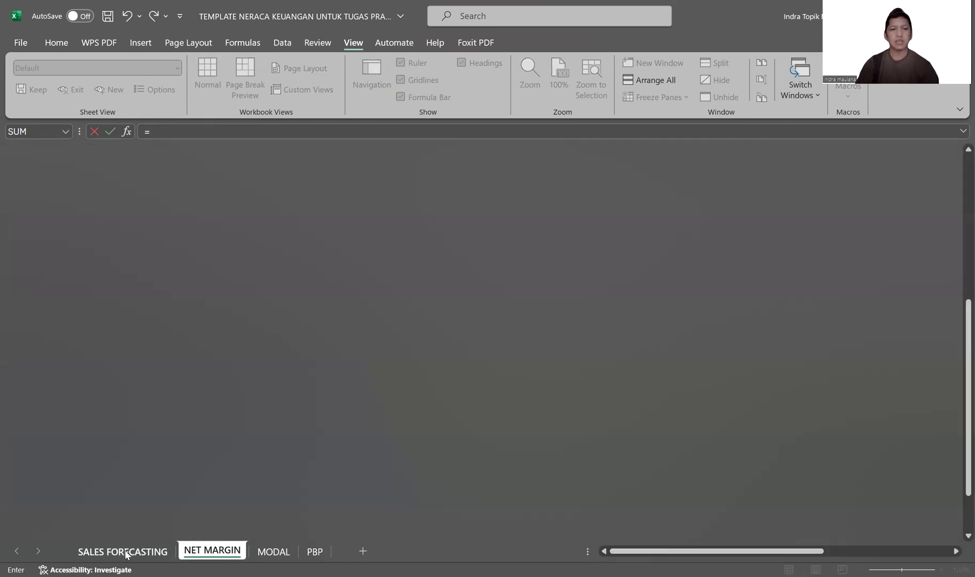
pyautogui.click(276, 381)
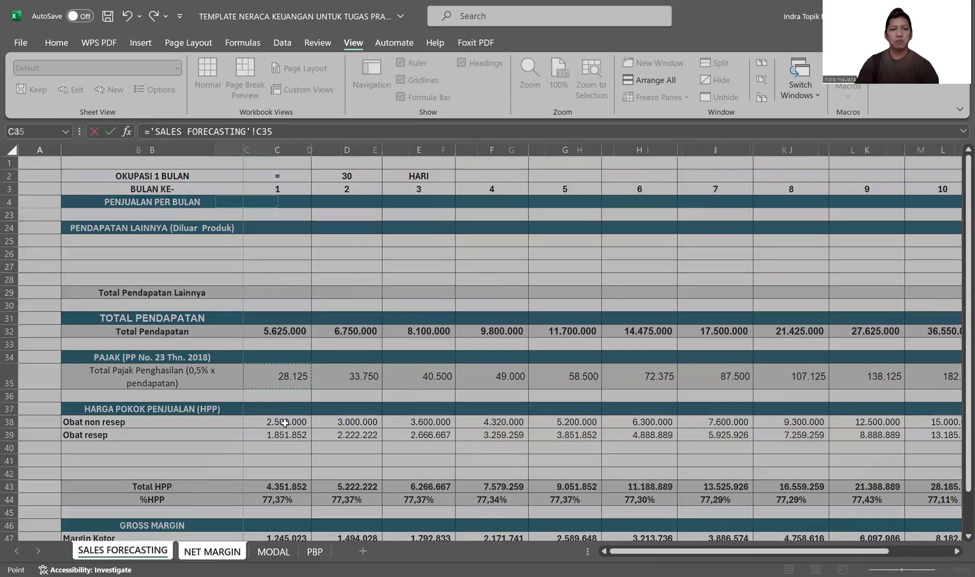
pyautogui.press('Return')
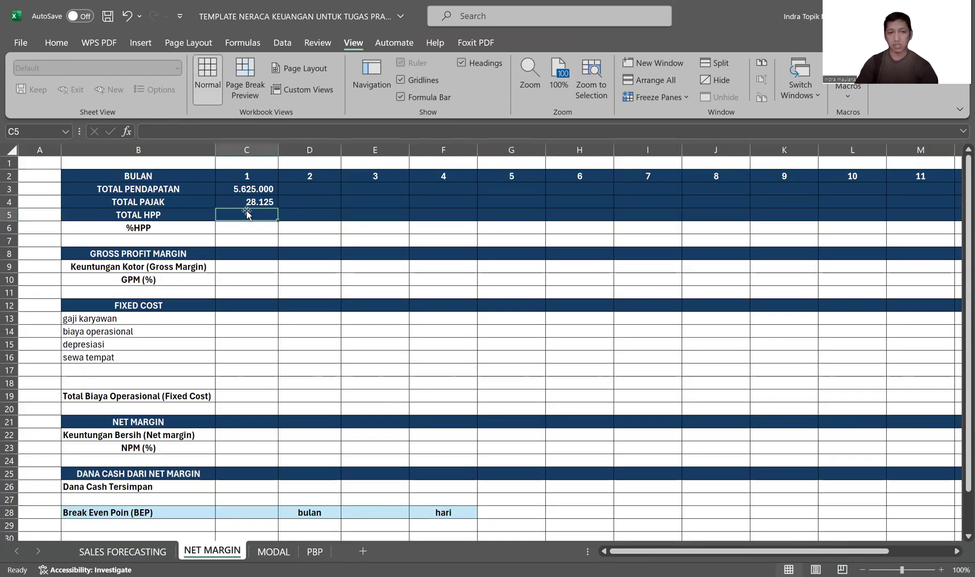
# Link month 1 TOTAL HPP in C5 of the NET MARGIN sheet to ='SALES FORECASTING'!C43.
pyautogui.write('=')
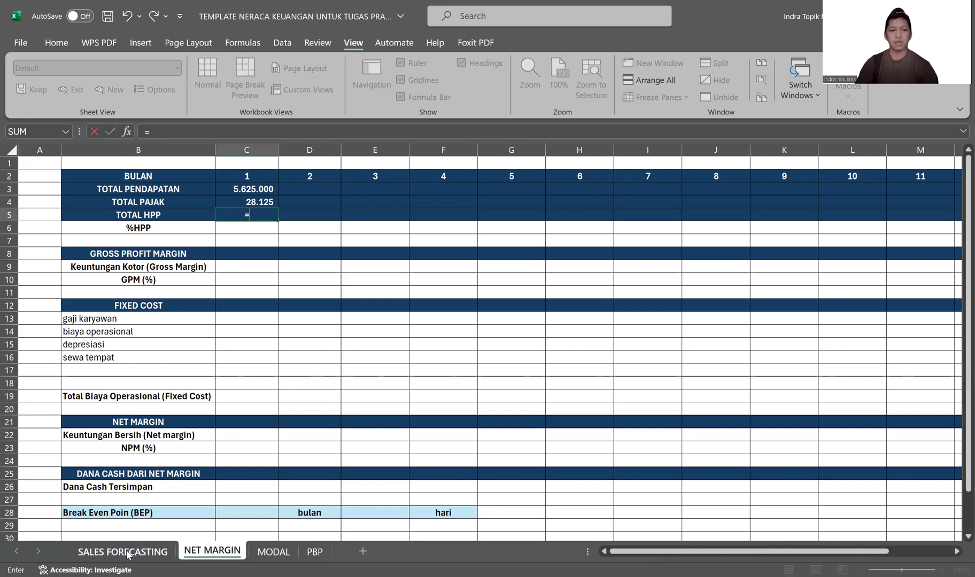
pyautogui.click(128, 551)
pyautogui.scroll(-1, 310, 358)
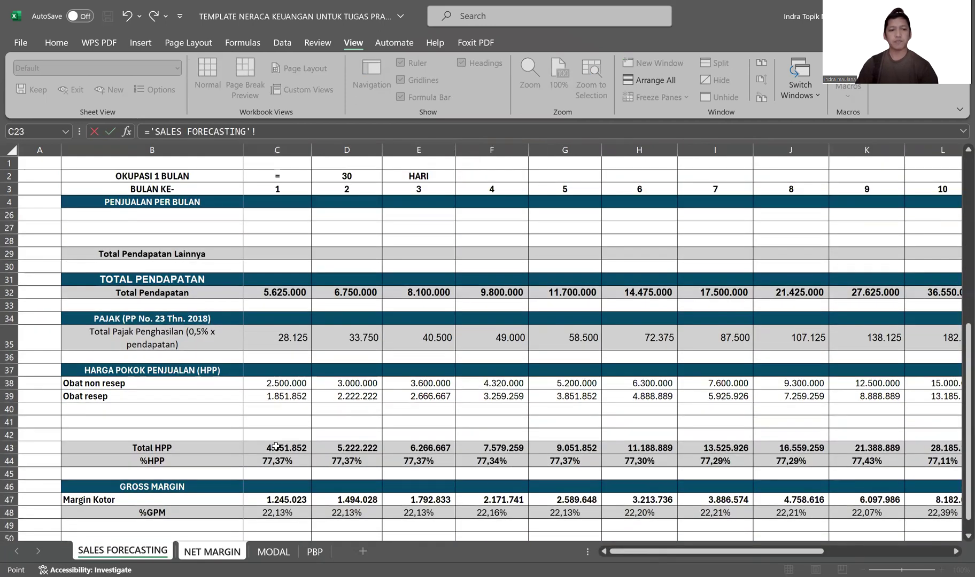
pyautogui.click(305, 440)
pyautogui.press('Return')
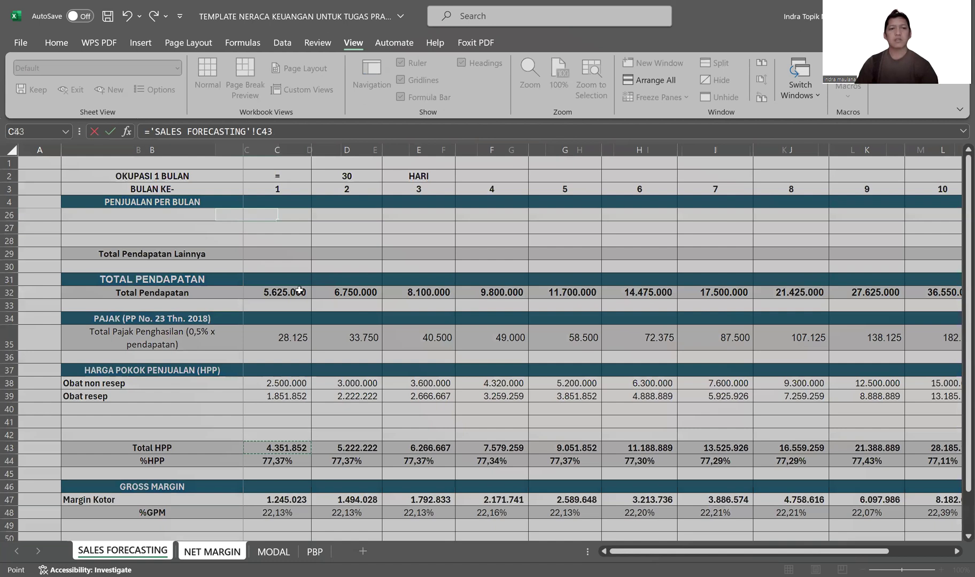
# Calculate month 1 %HPP in C6 as =C5/C3 and fill the formulas of C3:C6 across to month 12.
pyautogui.write('=')
pyautogui.press('Up')
pyautogui.write('/')
pyautogui.press('Up')
pyautogui.press('Up')
pyautogui.press('Up')
pyautogui.press('Return')
pyautogui.moveTo(261, 186); pyautogui.dragTo(826, 240)
pyautogui.moveTo(774, 551); pyautogui.dragTo(630, 553)
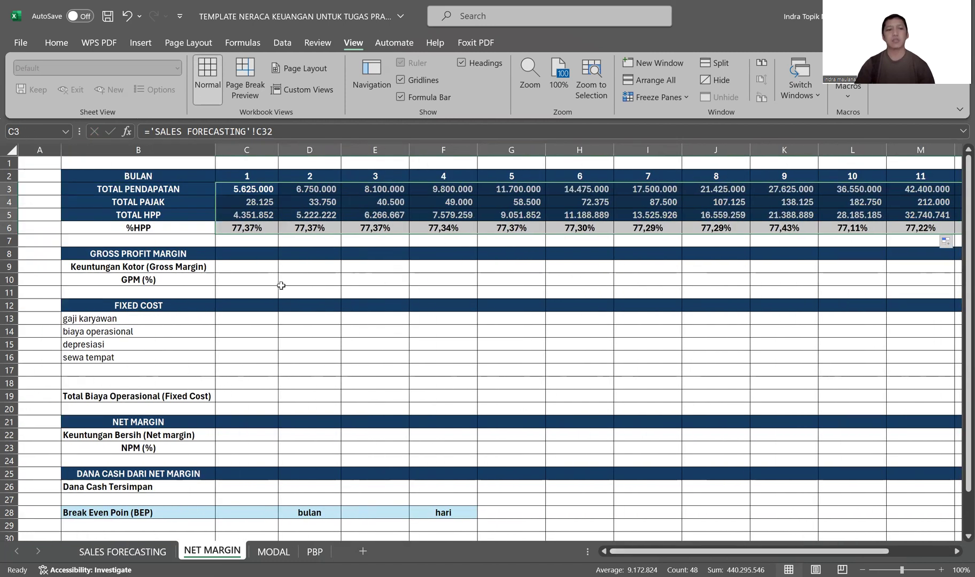
# Calculate month 1 Keuntungan Kotor (Gross Margin) in C9 as =C3-C4-C5.
pyautogui.click(229, 268)
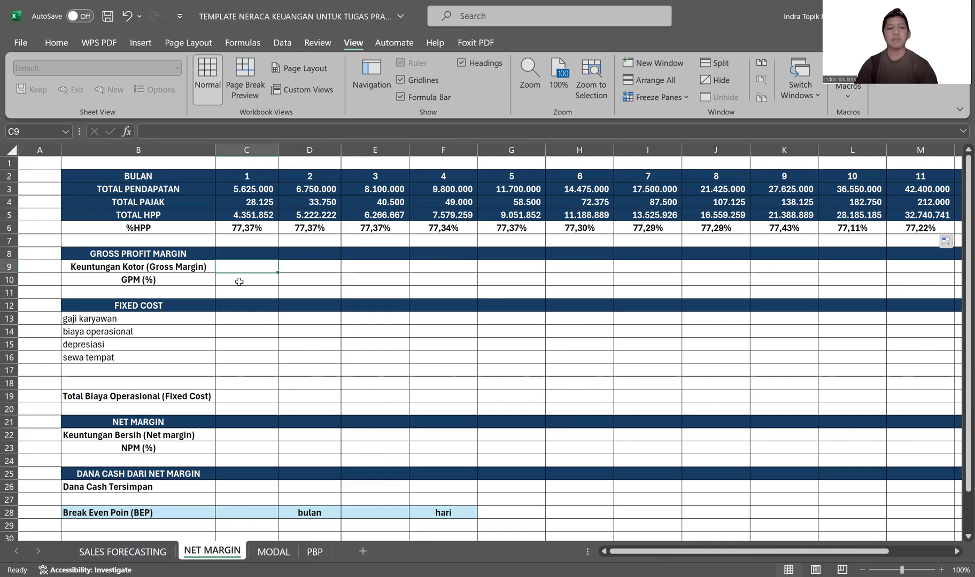
pyautogui.write('=')
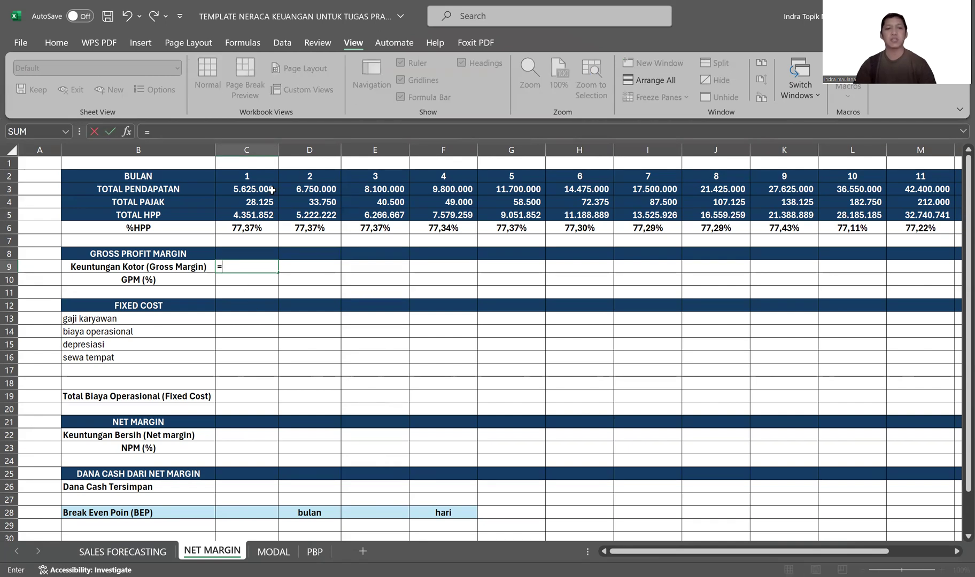
pyautogui.click(267, 189)
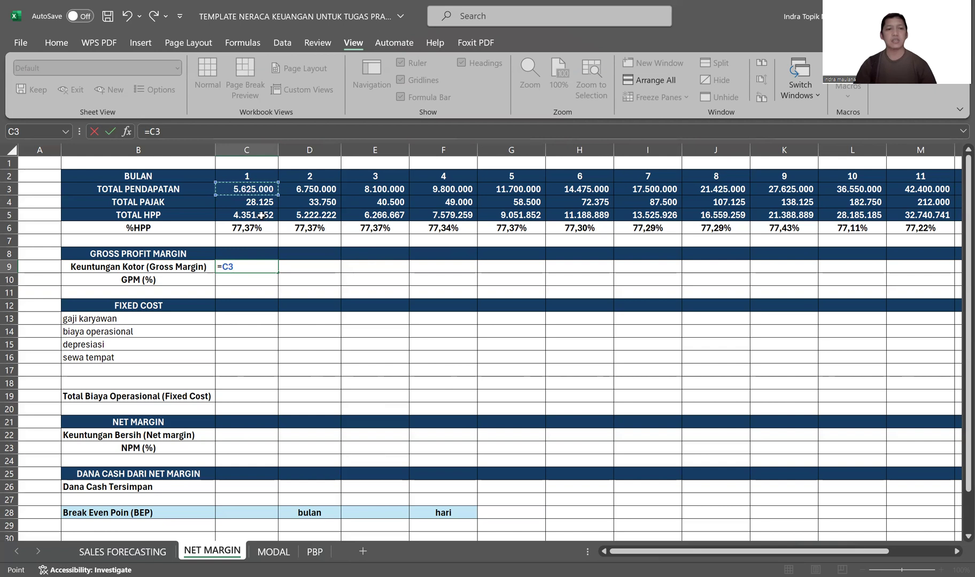
pyautogui.write('-')
pyautogui.click(260, 202)
pyautogui.write('-')
pyautogui.click(254, 214)
pyautogui.press('Return')
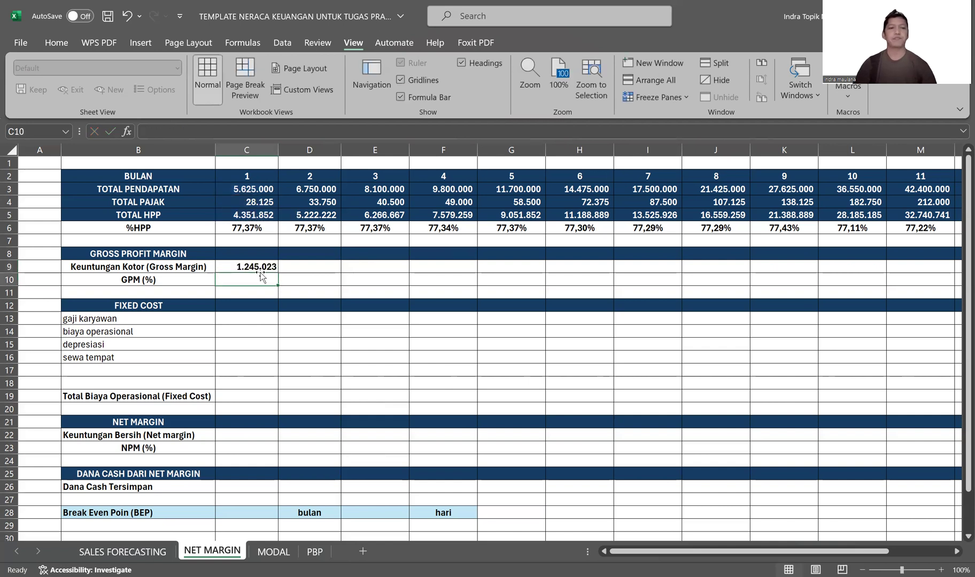
# Calculate month 1 GPM (%) in C10 as =C9/C3 and fill C9:C10 across to month 12.
pyautogui.write('=')
pyautogui.press('Up')
pyautogui.write('/')
pyautogui.click(262, 189)
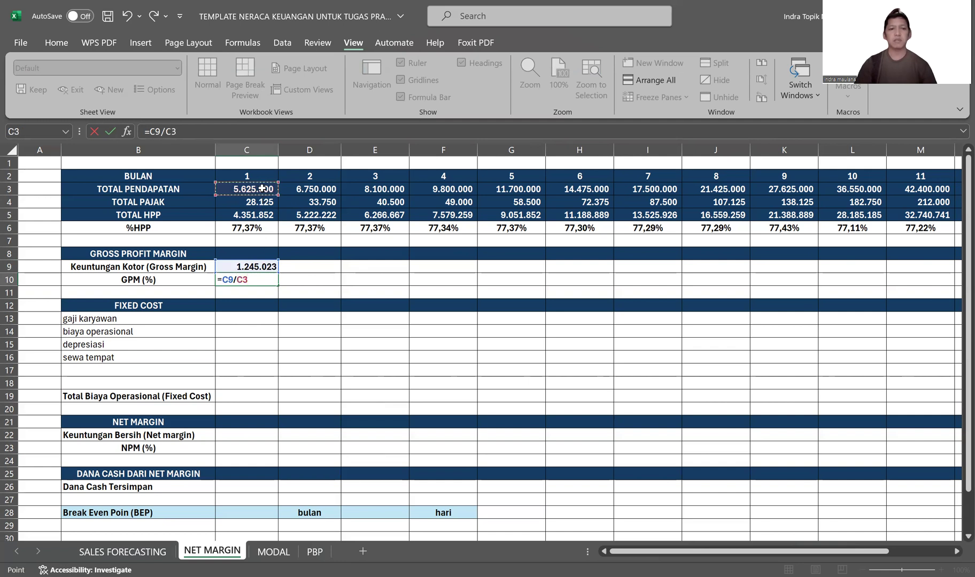
pyautogui.press('Return')
pyautogui.moveTo(258, 264); pyautogui.dragTo(802, 283)
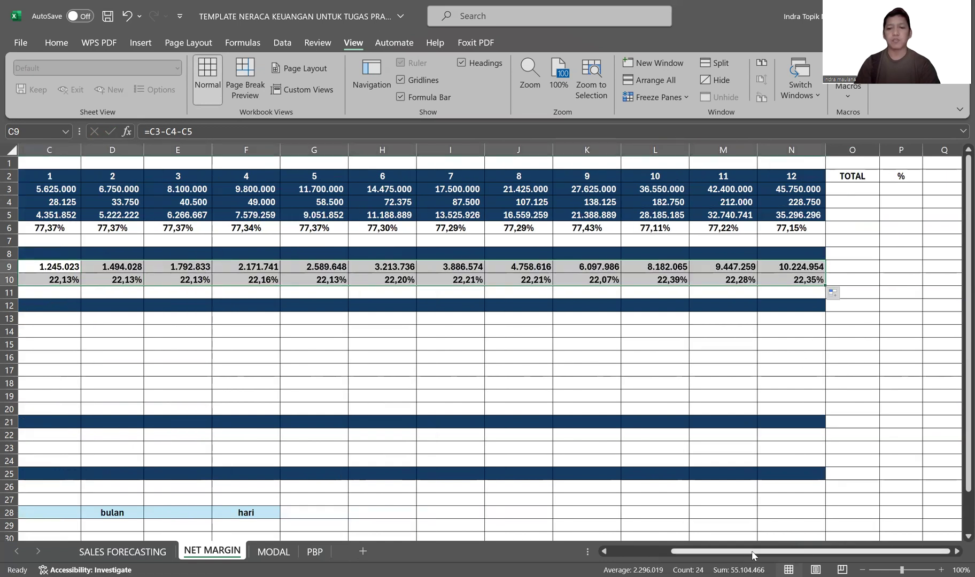
pyautogui.hscroll(-2, 321, 422)
# Enter the month 1 fixed costs: gaji karyawan 6.000.000, biaya operasional 650.000, depresiasi 875.000 and sewa tempat 2.500.000.
pyautogui.click(248, 317)
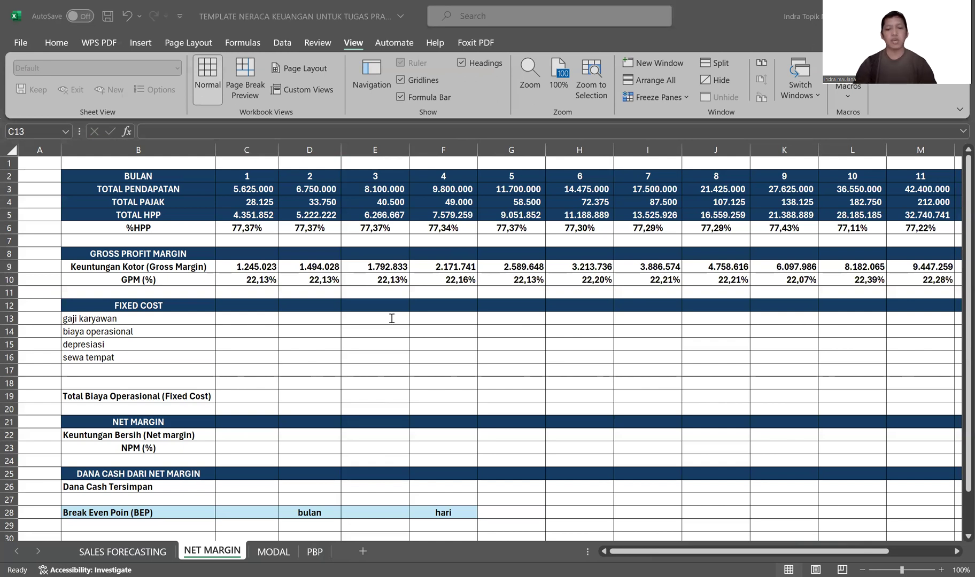
pyautogui.write('6000000')
pyautogui.press('Return')
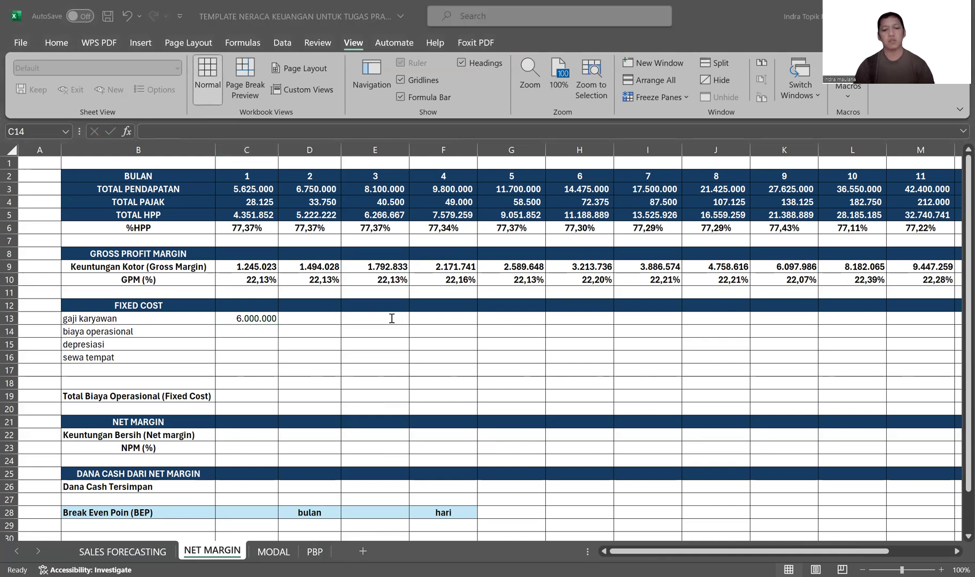
pyautogui.write('650000')
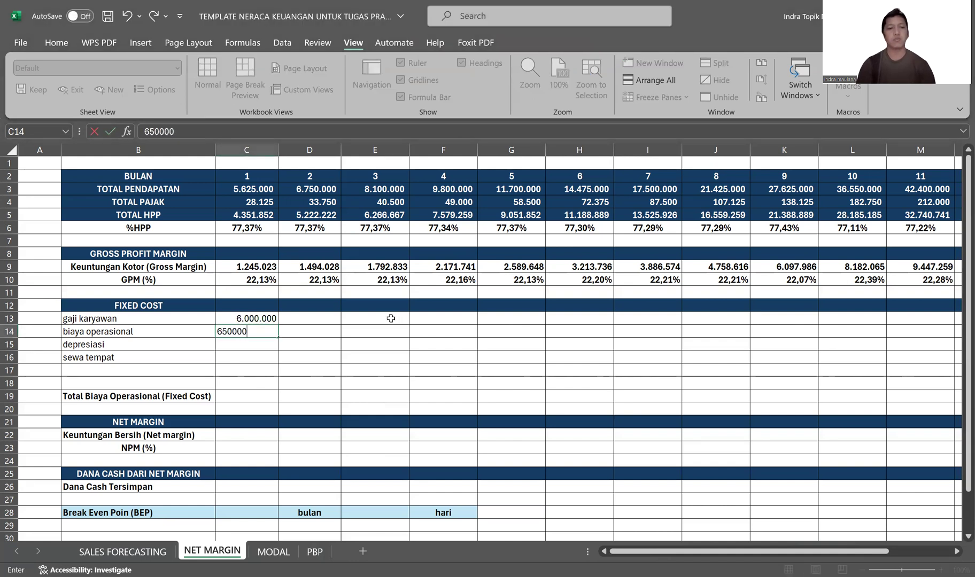
pyautogui.press('Return')
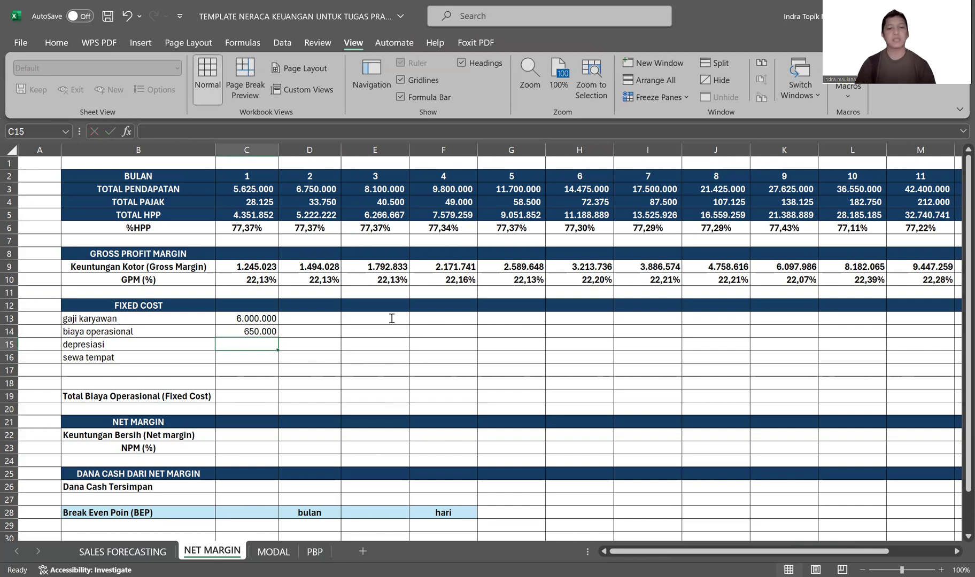
pyautogui.write('875000')
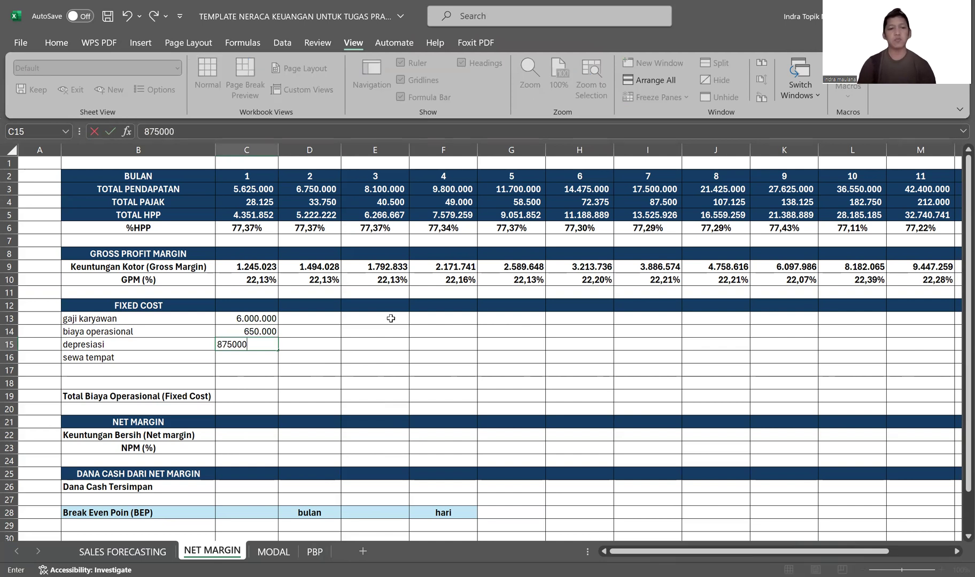
pyautogui.press('Return')
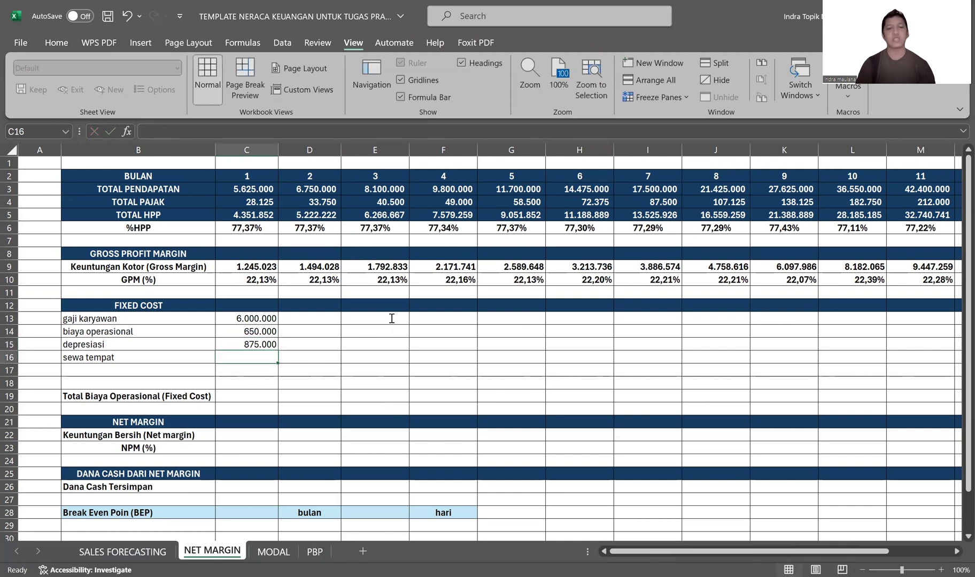
pyautogui.write('2.500.000')
pyautogui.press('Return')
# Total the month 1 fixed costs in C19 with =SUM(C13:C18).
pyautogui.press('Return')
pyautogui.press('Return')
pyautogui.write('=')
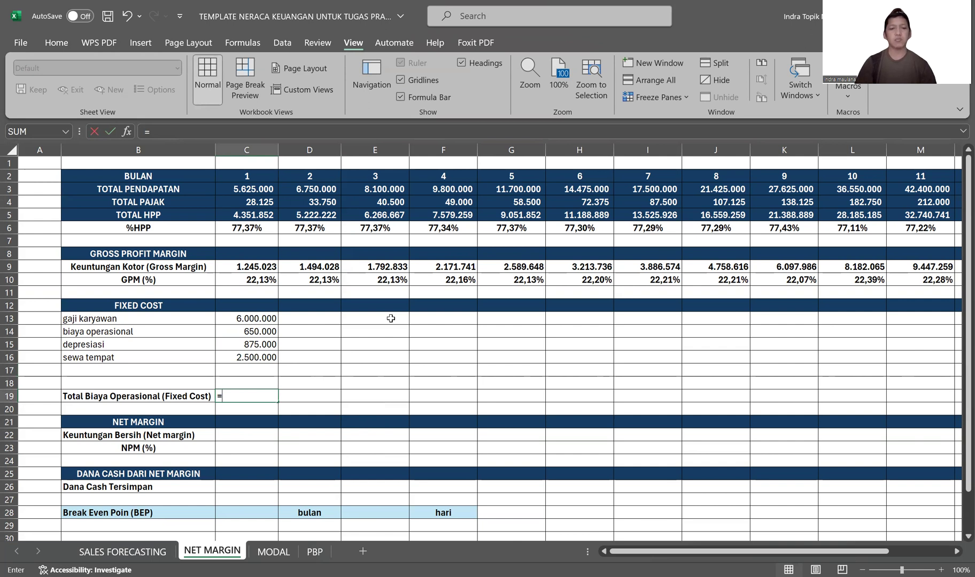
pyautogui.write('sum(c13:c16)')
pyautogui.press('Return')
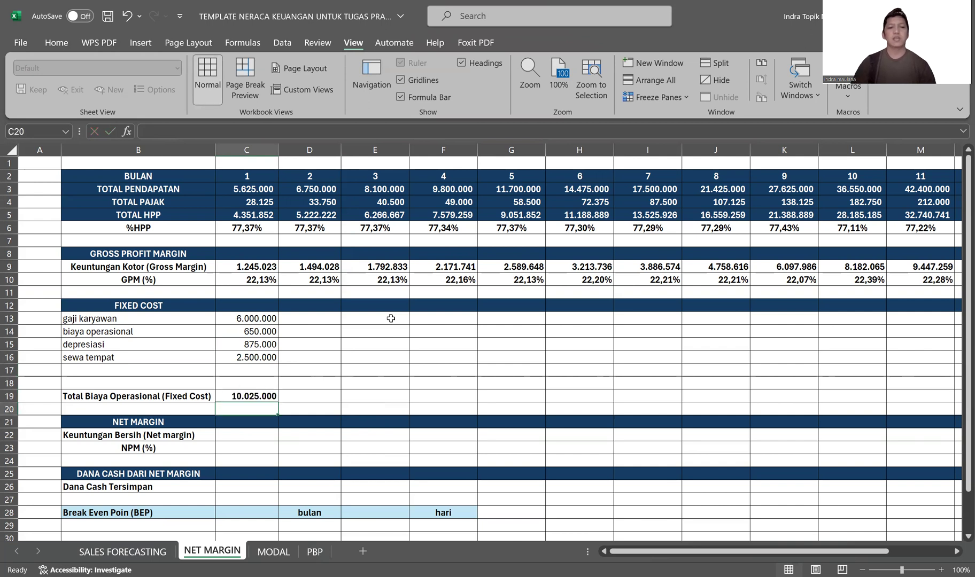
# Link the four month 2 fixed costs in D13:D16 to month 1 with =C13, =C14, =C15 and =C16.
pyautogui.click(288, 317)
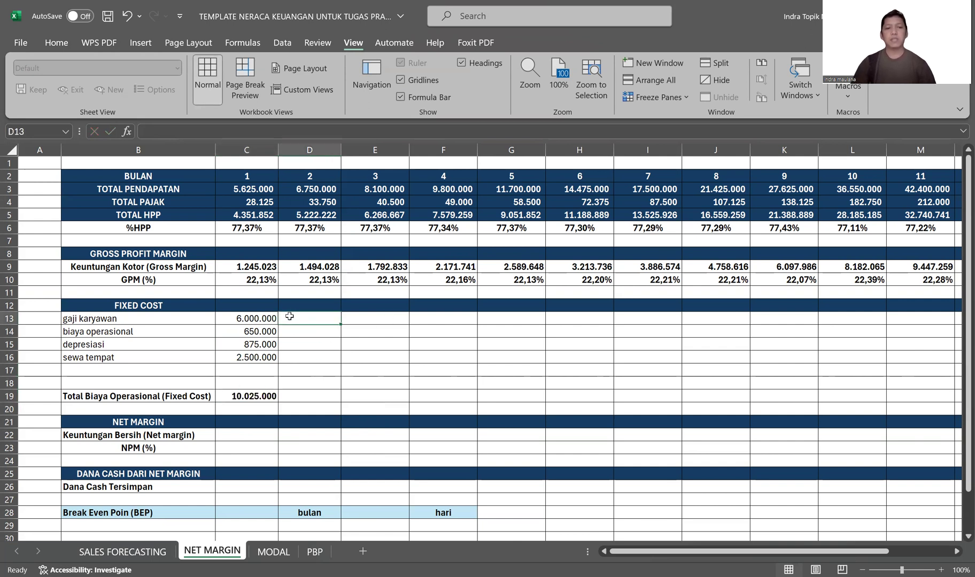
pyautogui.write('=c13')
pyautogui.press('Return')
pyautogui.write('=c14')
pyautogui.press('Return')
pyautogui.write('=c15')
pyautogui.press('Return')
pyautogui.write('=c16')
pyautogui.press('Return')
# Copy the fixed cost total from C19 to D19 and fill D13:D19 across to month 12.
pyautogui.press('Return')
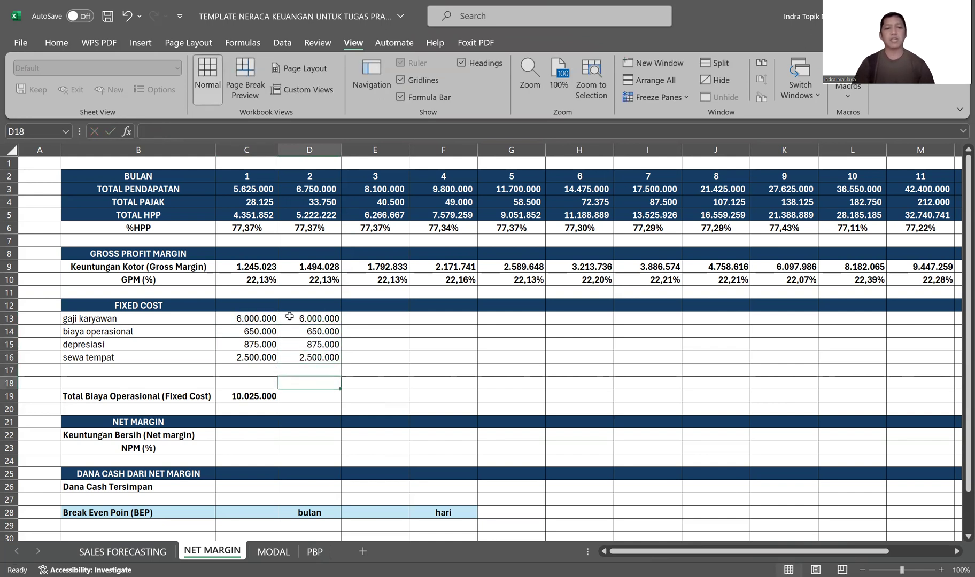
pyautogui.press('Down')
pyautogui.press('Left')
pyautogui.hotkey('ctrl', 'c')
pyautogui.press('Right')
pyautogui.press('Return')
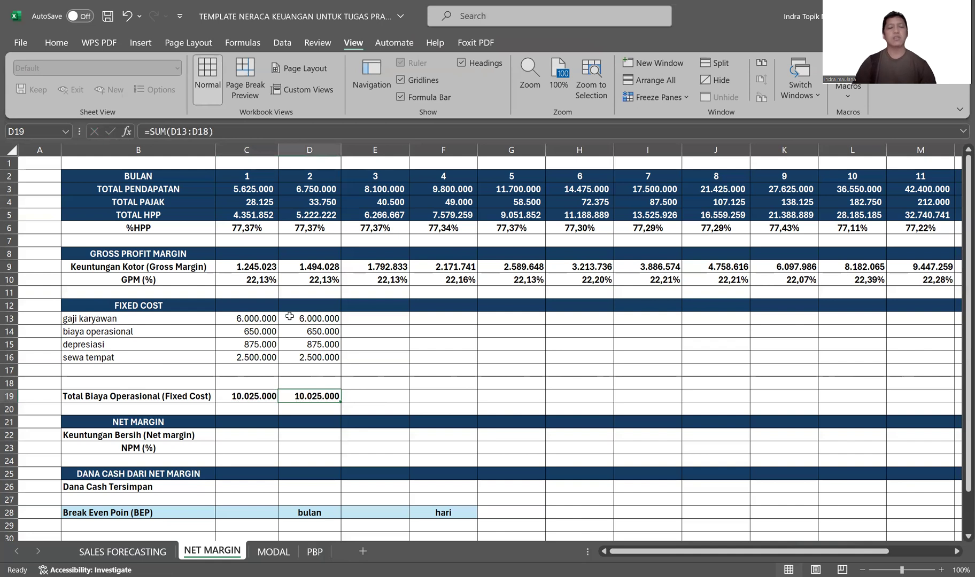
pyautogui.moveTo(289, 316); pyautogui.dragTo(845, 398)
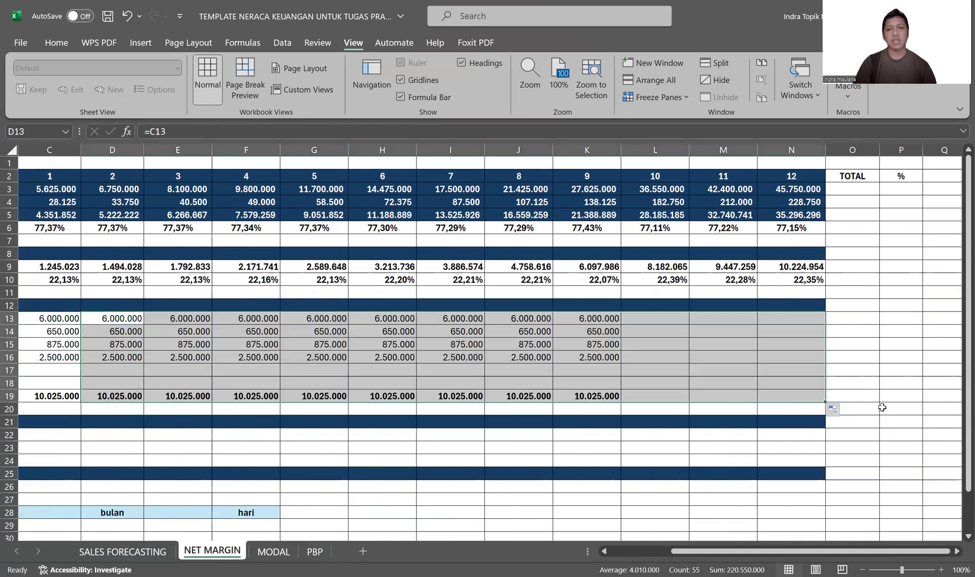
pyautogui.moveTo(727, 551); pyautogui.dragTo(665, 559)
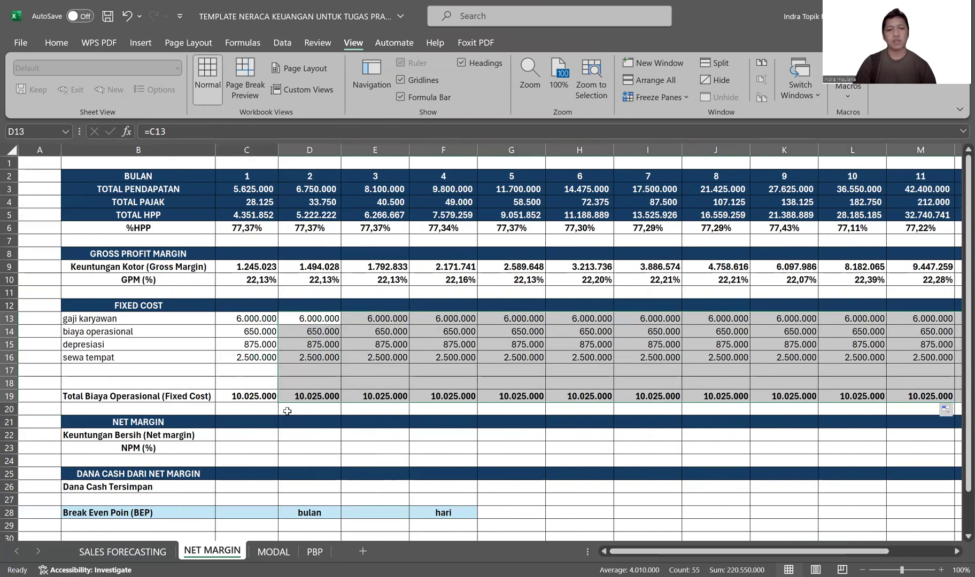
# Calculate month 1 Keuntungan Bersih (Net margin) in C22 as =C9-C19 and fill it across to month 12.
pyautogui.scroll(-1, 289, 412)
pyautogui.click(257, 397)
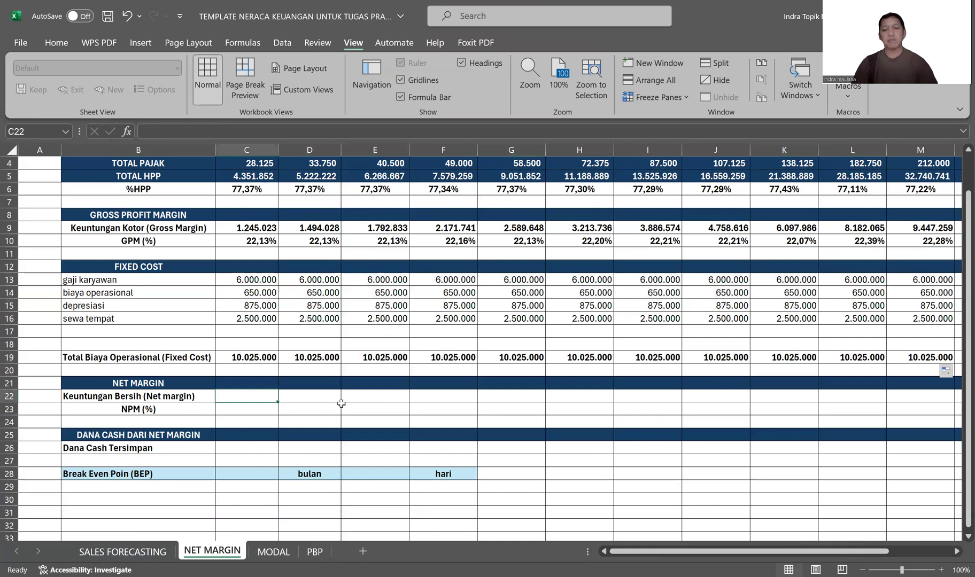
pyautogui.write('=')
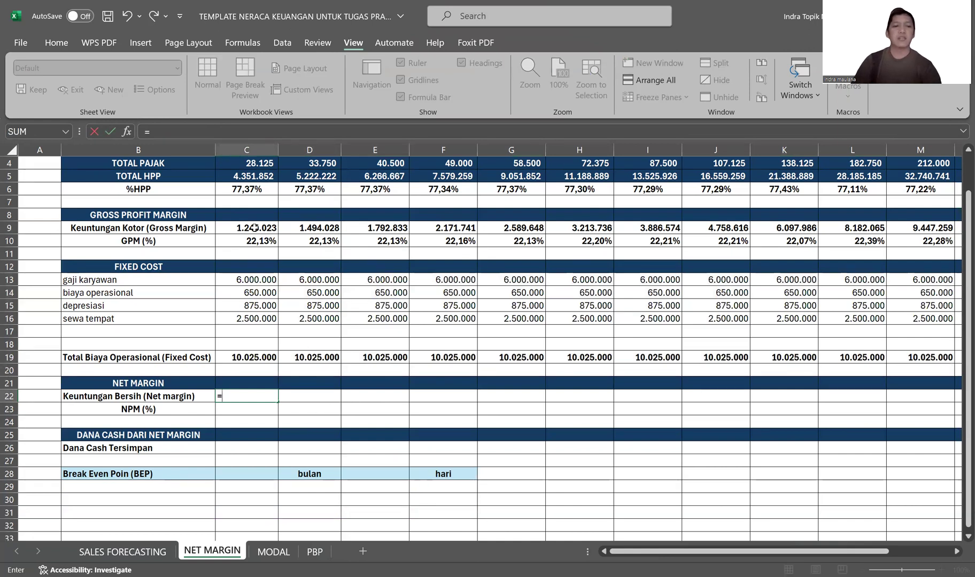
pyautogui.click(254, 226)
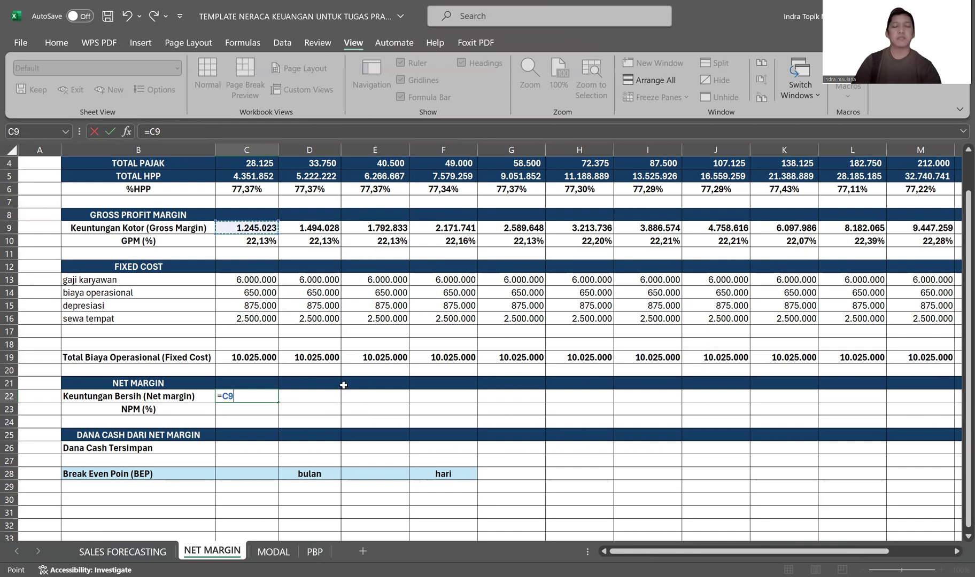
pyautogui.write('-')
pyautogui.click(246, 359)
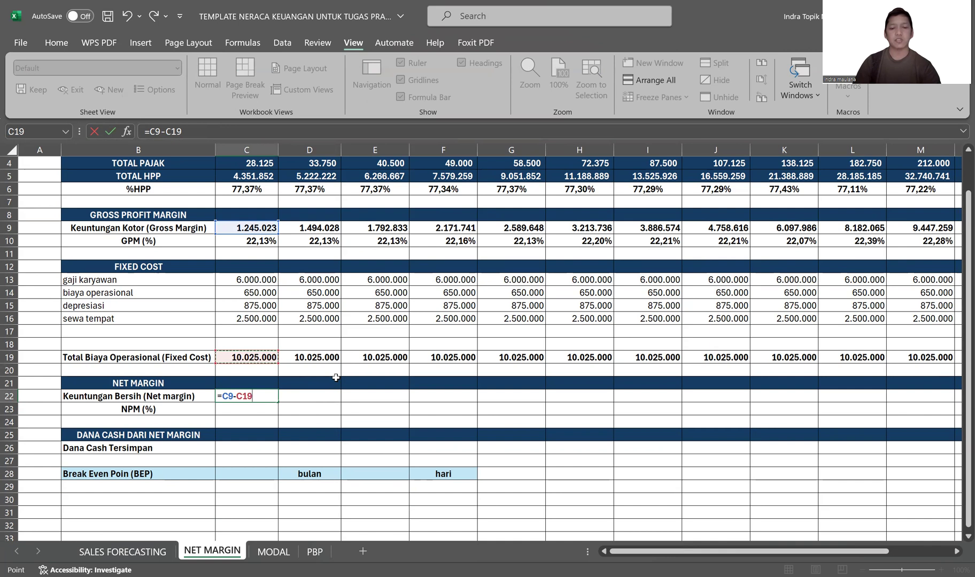
pyautogui.press('Return')
pyautogui.click(252, 395)
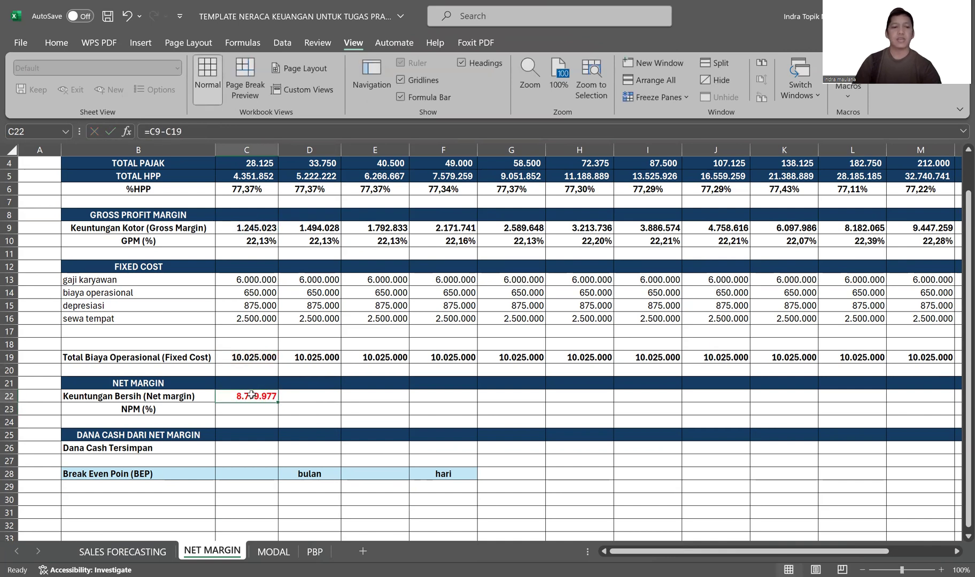
pyautogui.moveTo(278, 402); pyautogui.dragTo(807, 398)
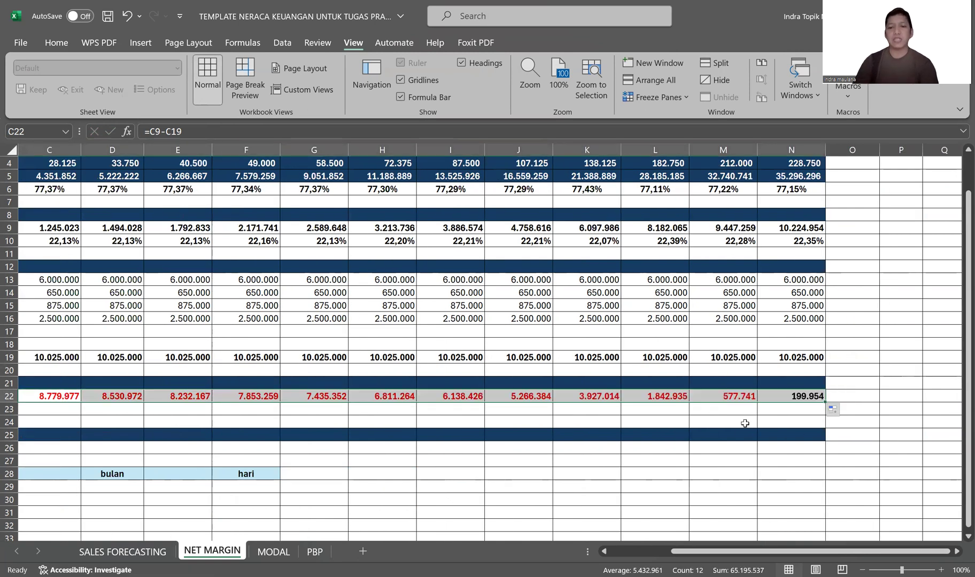
# Review the Keuntungan Bersih formulas of months 11 and 12 and select the Break Even Poin cell C28.
pyautogui.click(716, 396)
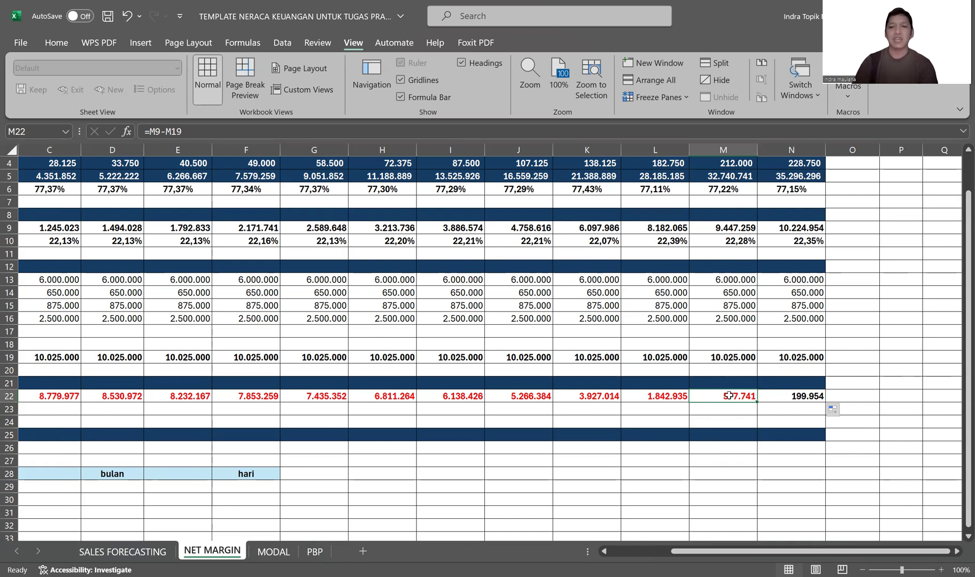
pyautogui.click(805, 394)
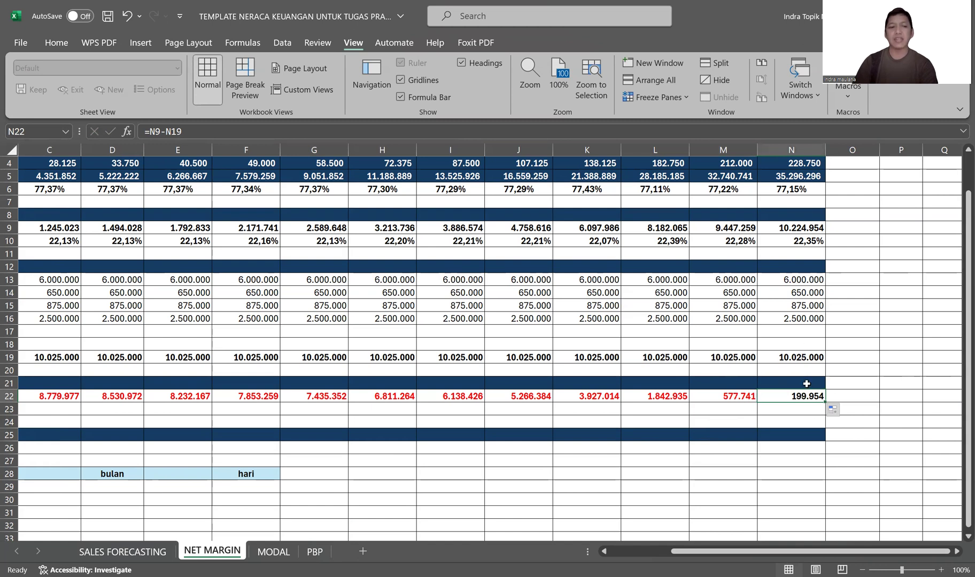
pyautogui.moveTo(783, 552); pyautogui.dragTo(773, 488)
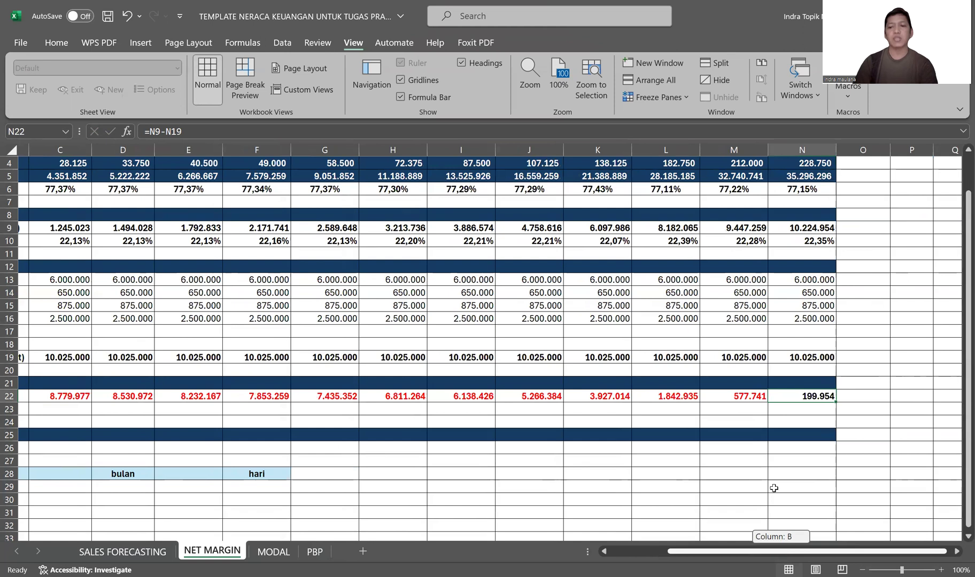
pyautogui.scroll(1, 774, 488)
pyautogui.scroll(-1, 773, 488)
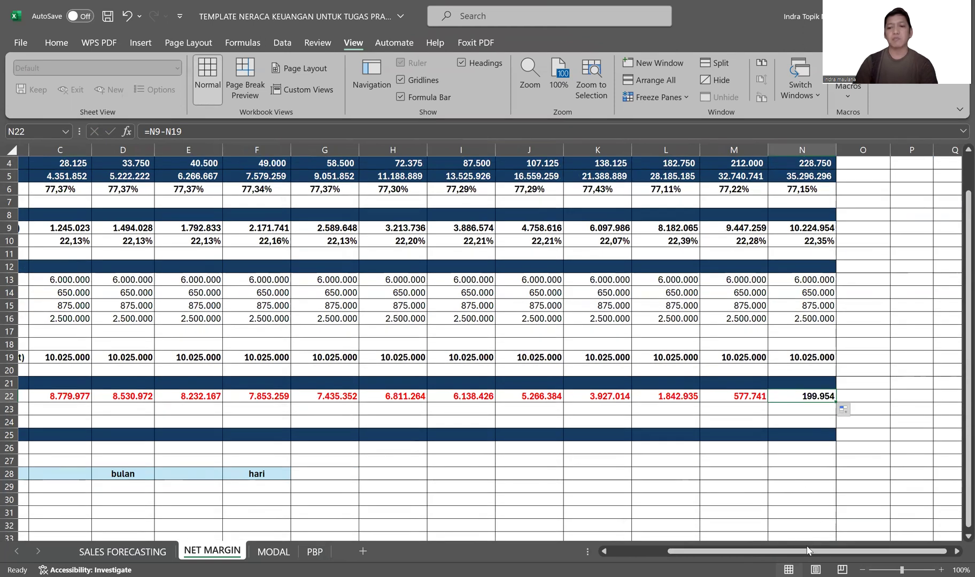
pyautogui.moveTo(802, 550); pyautogui.dragTo(738, 556)
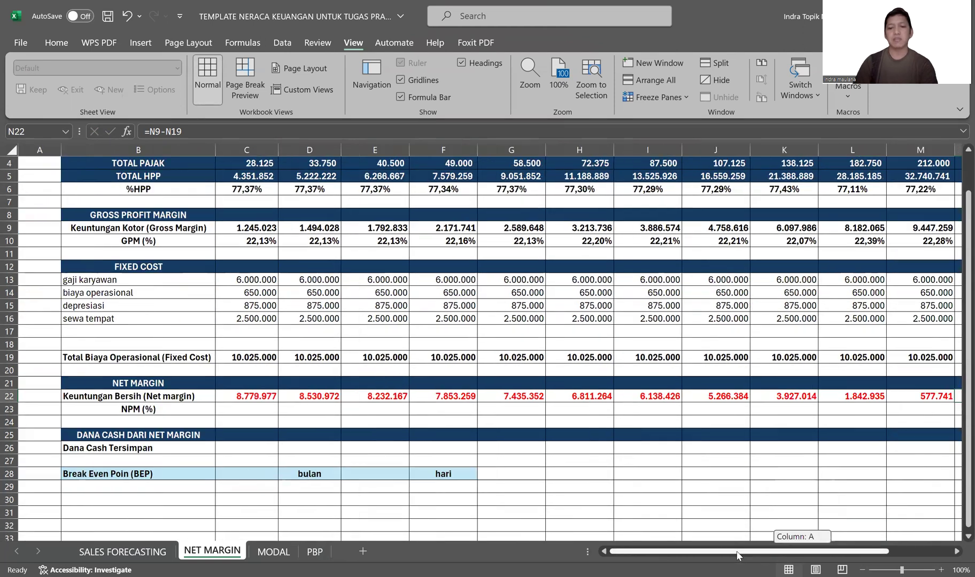
pyautogui.click(261, 474)
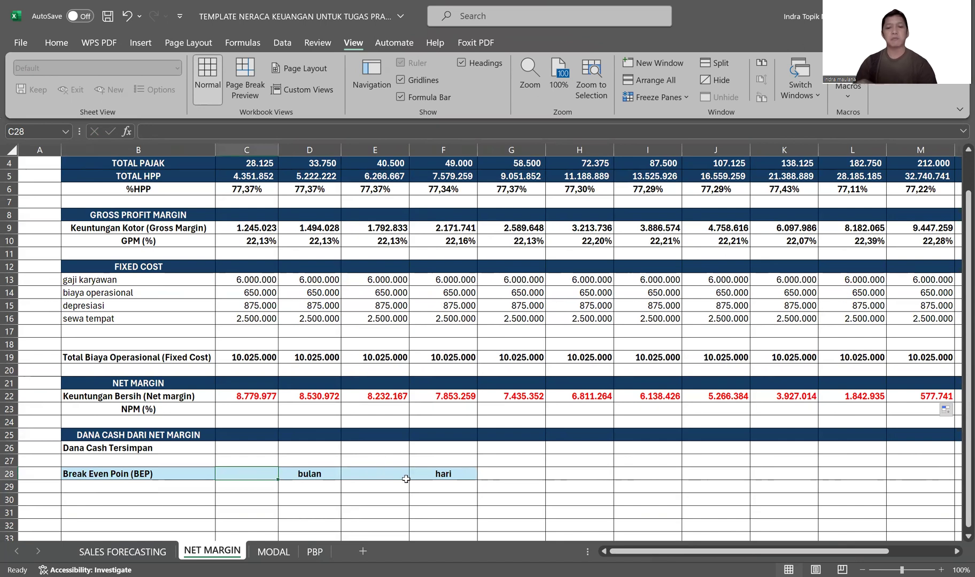
# Link the Break Even Poin month count in C28 to month 11 of the BULAN row with =M2.
pyautogui.write('=')
pyautogui.scroll(1, 818, 404)
pyautogui.scroll(1, 818, 404)
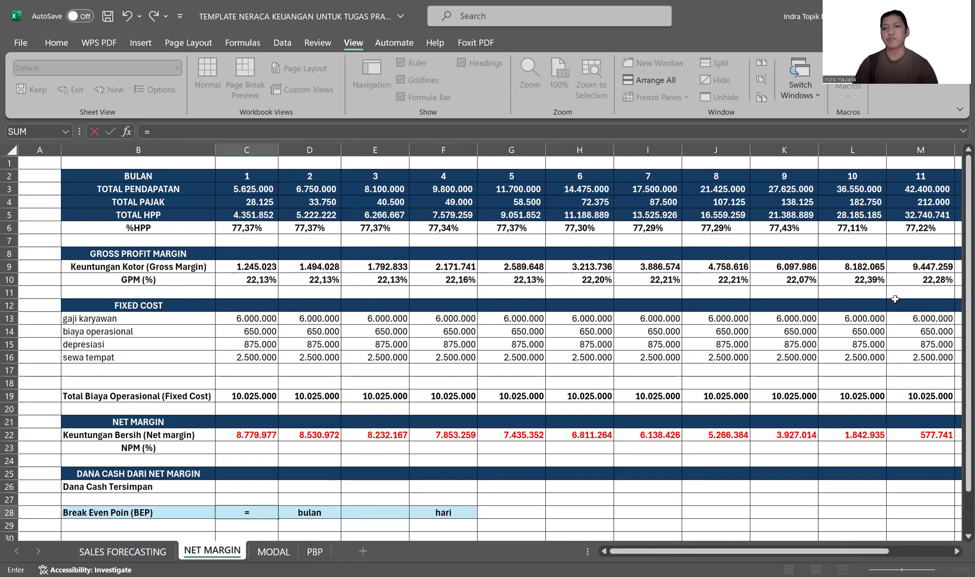
pyautogui.click(918, 179)
pyautogui.press('Return')
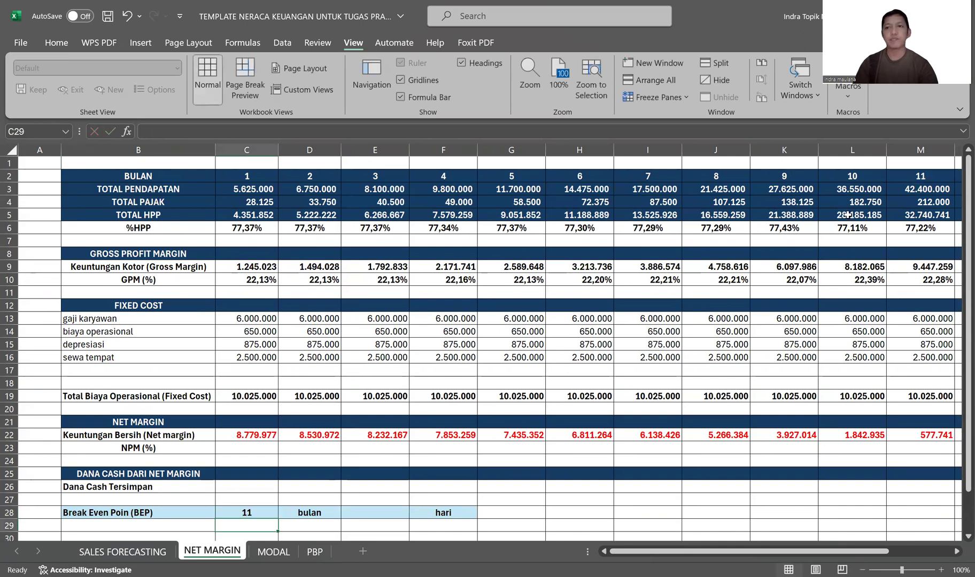
# Examine month 12's gross margin in N9 and fixed cost total in N19 as inputs for the break-even days.
pyautogui.click(398, 514)
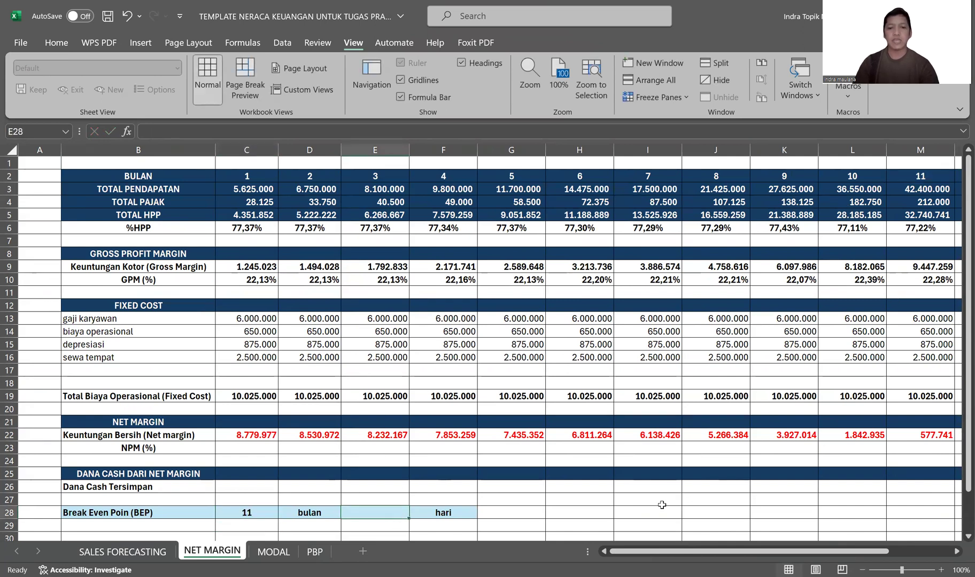
pyautogui.moveTo(780, 553); pyautogui.dragTo(840, 553)
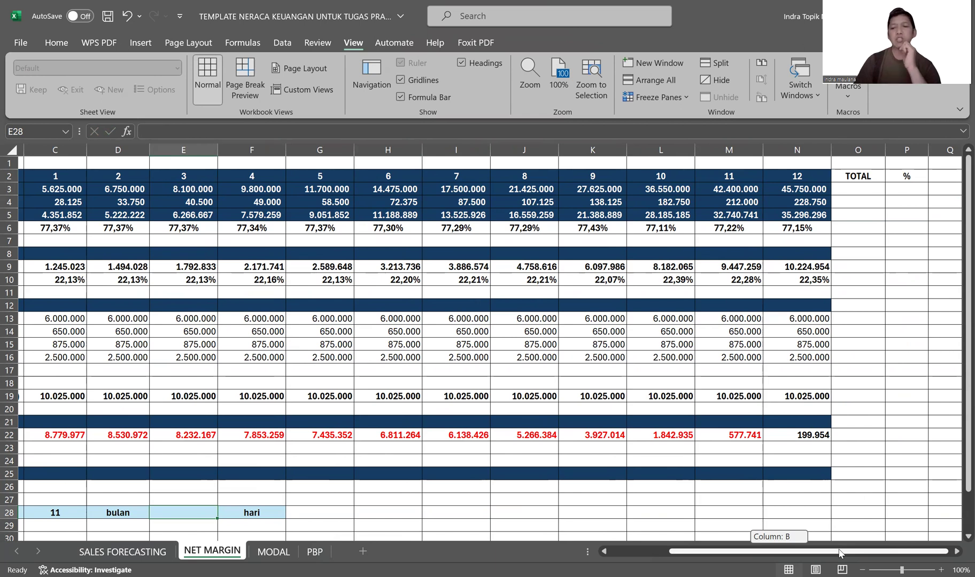
pyautogui.moveTo(839, 554); pyautogui.dragTo(840, 554)
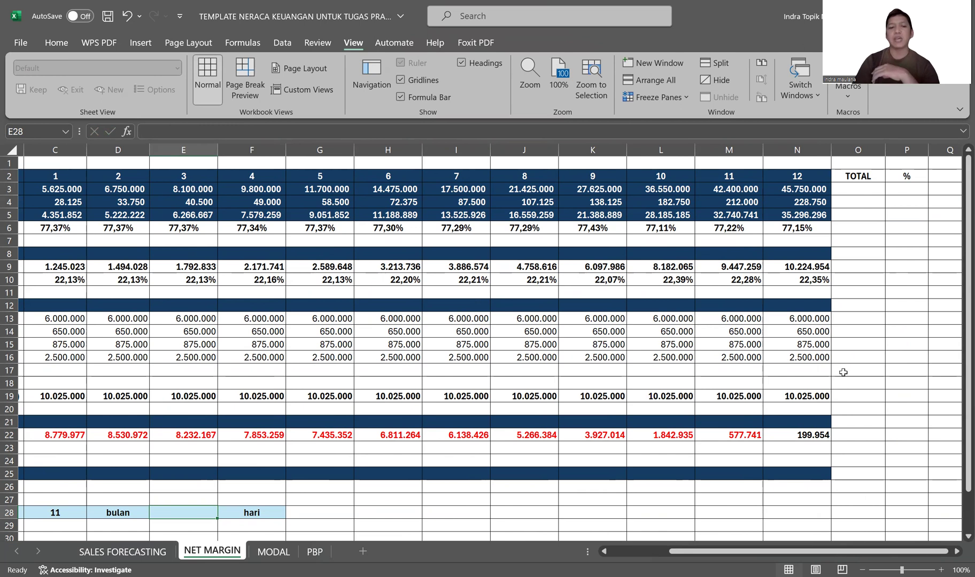
pyautogui.click(810, 398)
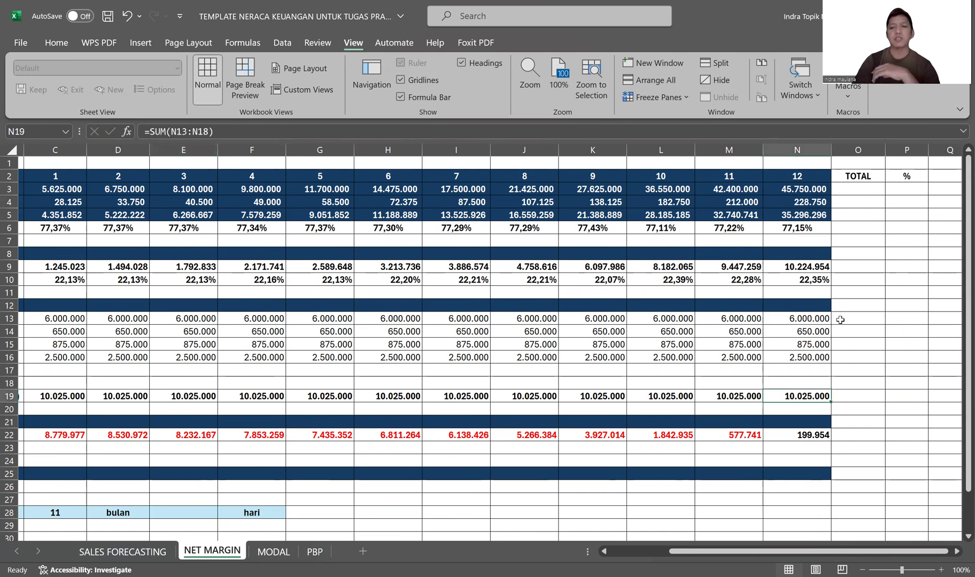
pyautogui.click(814, 266)
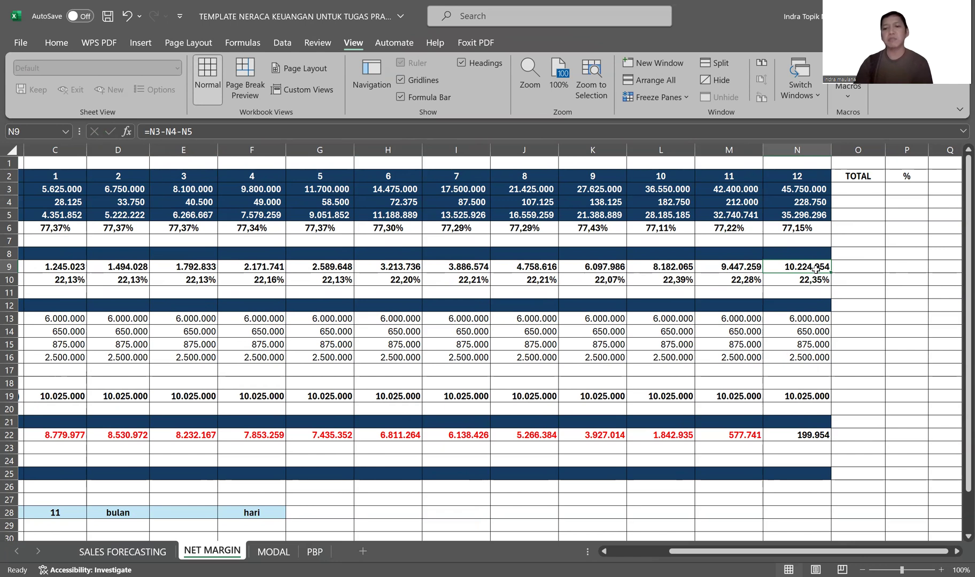
pyautogui.click(796, 396)
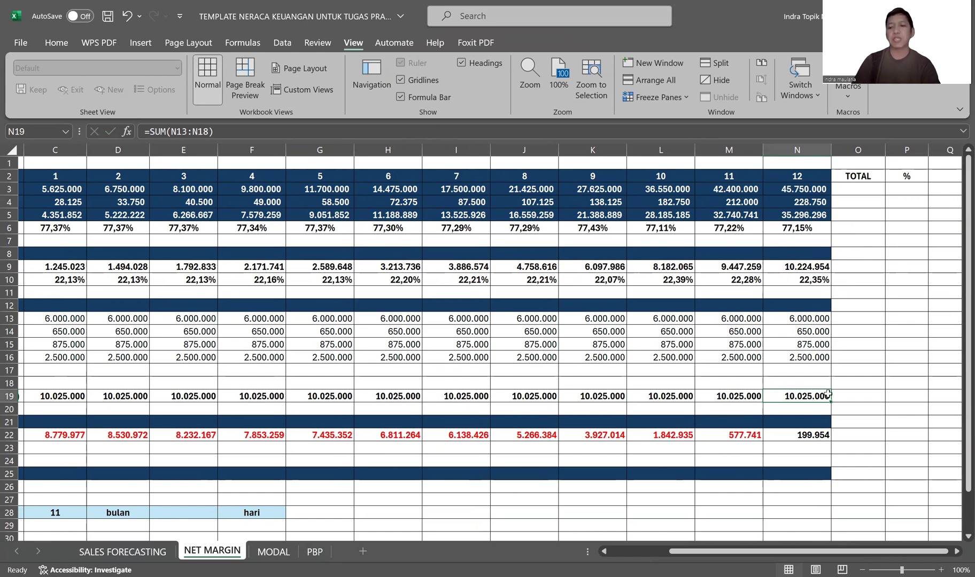
pyautogui.click(808, 268)
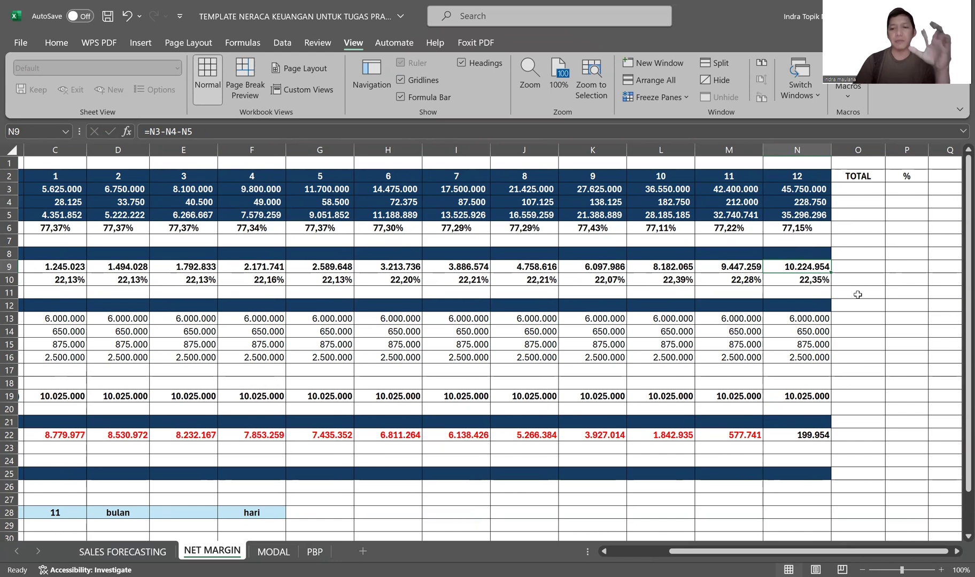
pyautogui.click(809, 396)
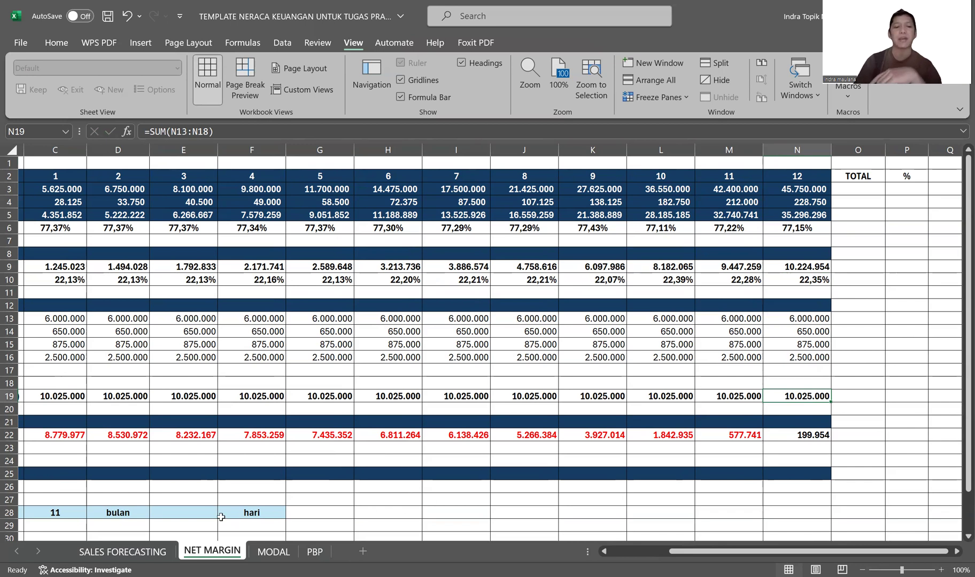
# Calculate the Break Even Poin days (hari) in E28 as =N19/(N9/30).
pyautogui.click(200, 513)
pyautogui.write('=')
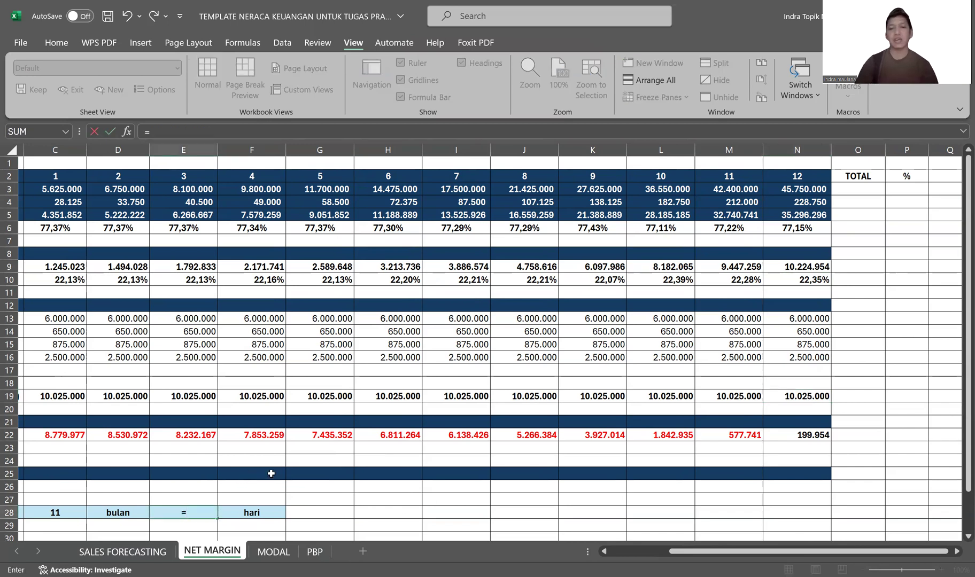
pyautogui.click(778, 394)
pyautogui.write('/()')
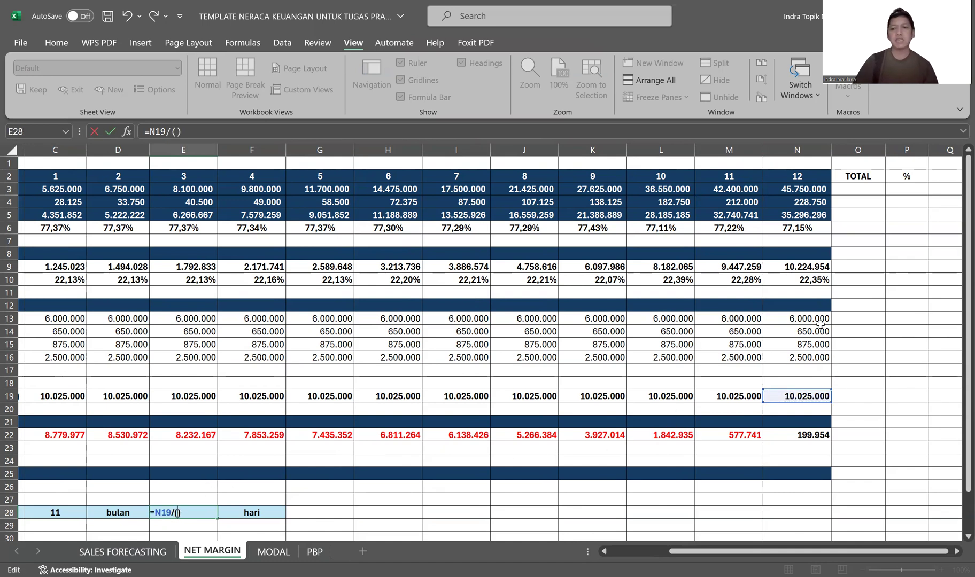
pyautogui.click(792, 268)
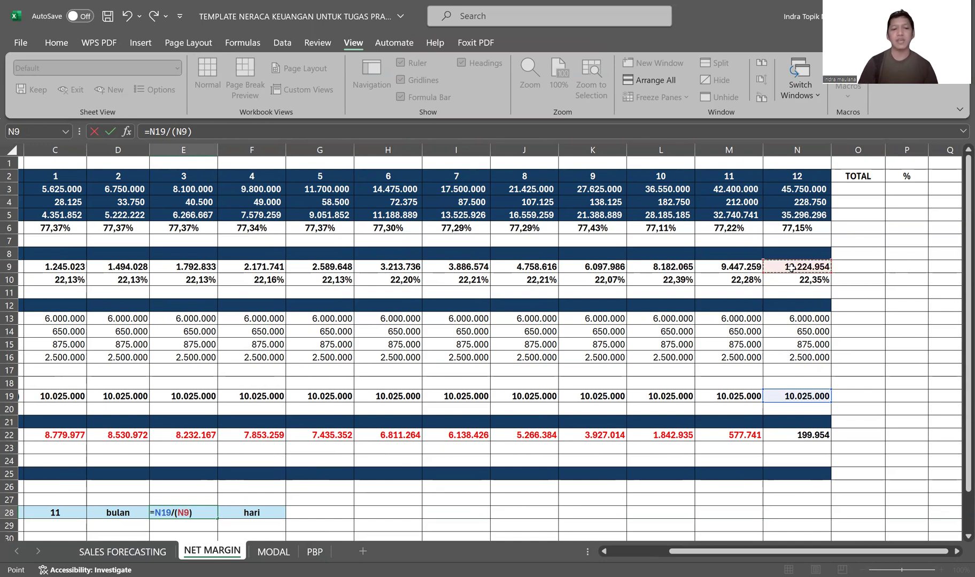
pyautogui.write('/30')
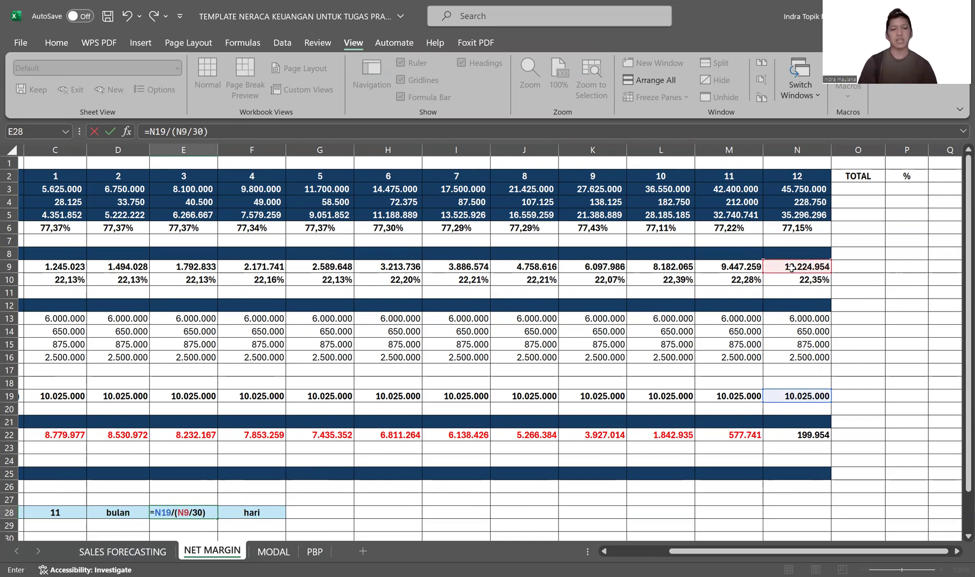
pyautogui.press('Return')
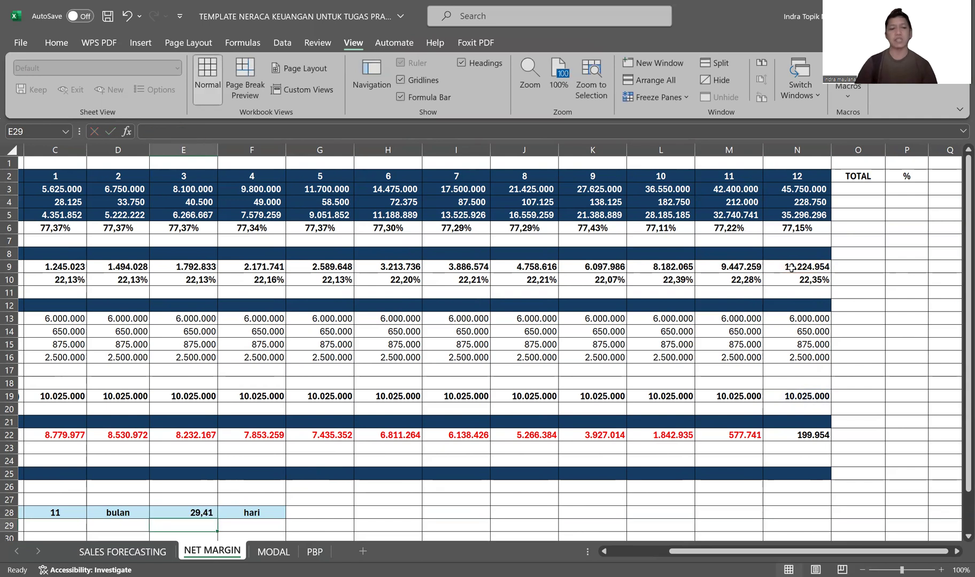
# Review the Break Even Poin months in C28:D28 and save the workbook.
pyautogui.moveTo(751, 552); pyautogui.dragTo(331, 520)
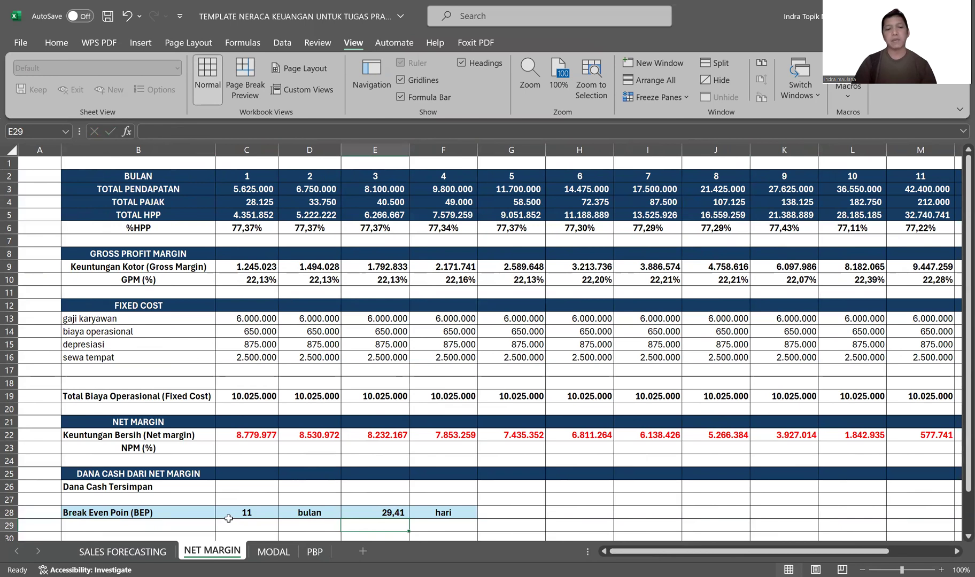
pyautogui.moveTo(236, 515); pyautogui.dragTo(305, 512)
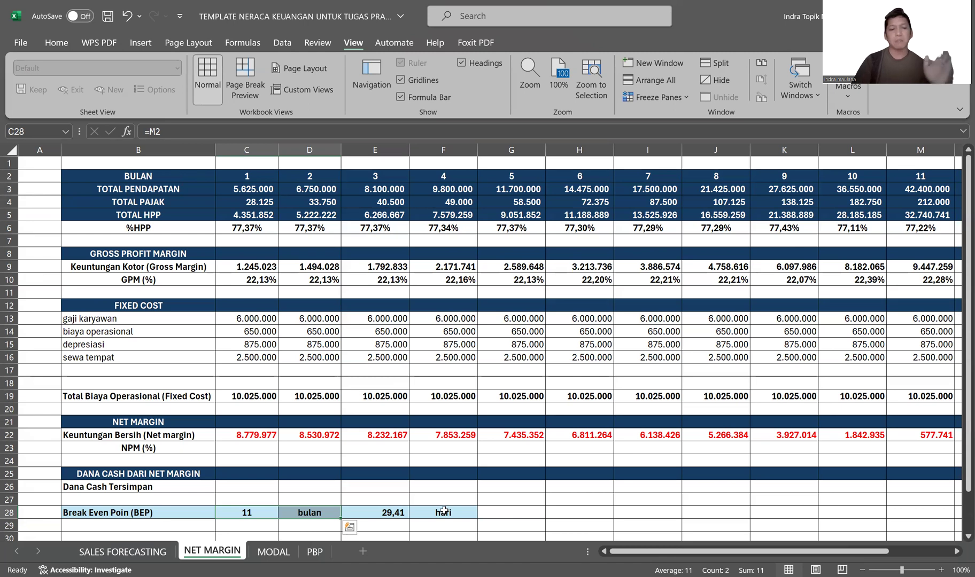
pyautogui.scroll(-1, 320, 518)
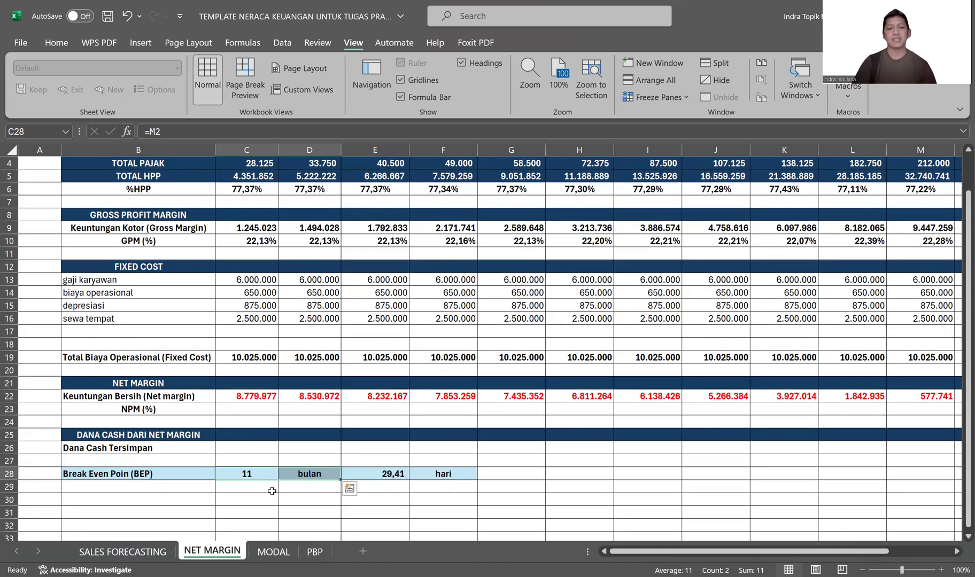
pyautogui.hotkey('ctrl', 's')
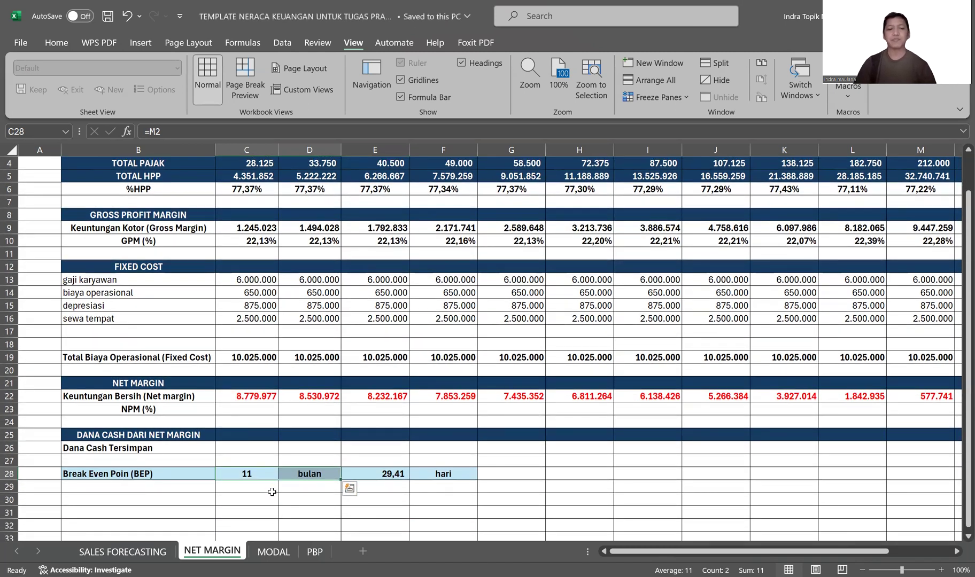
pyautogui.click(272, 492)
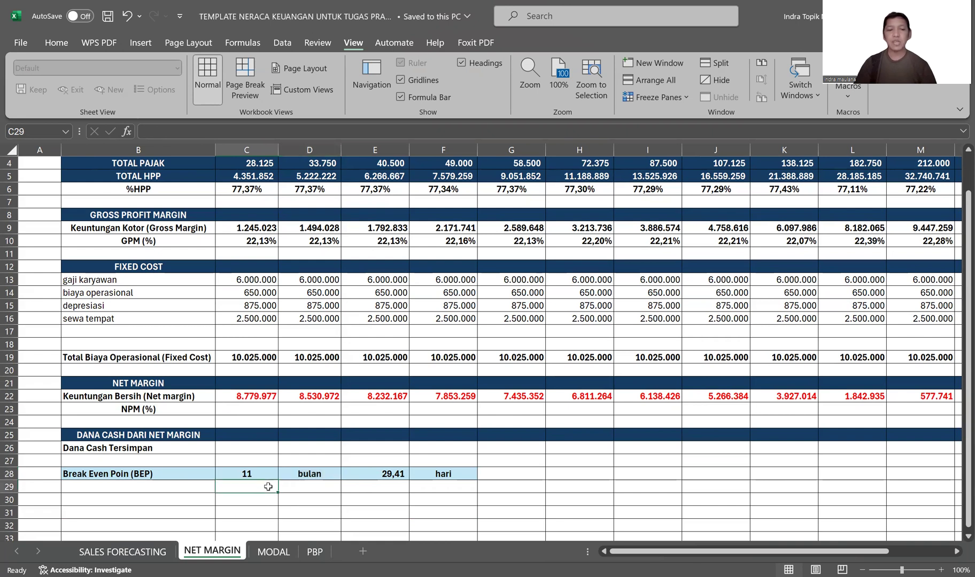
# Convert the break-even point to total days in E29 with =(11*30)+E28.
pyautogui.click(399, 488)
pyautogui.write('=(11)')
pyautogui.click(350, 487)
pyautogui.write('11*30')
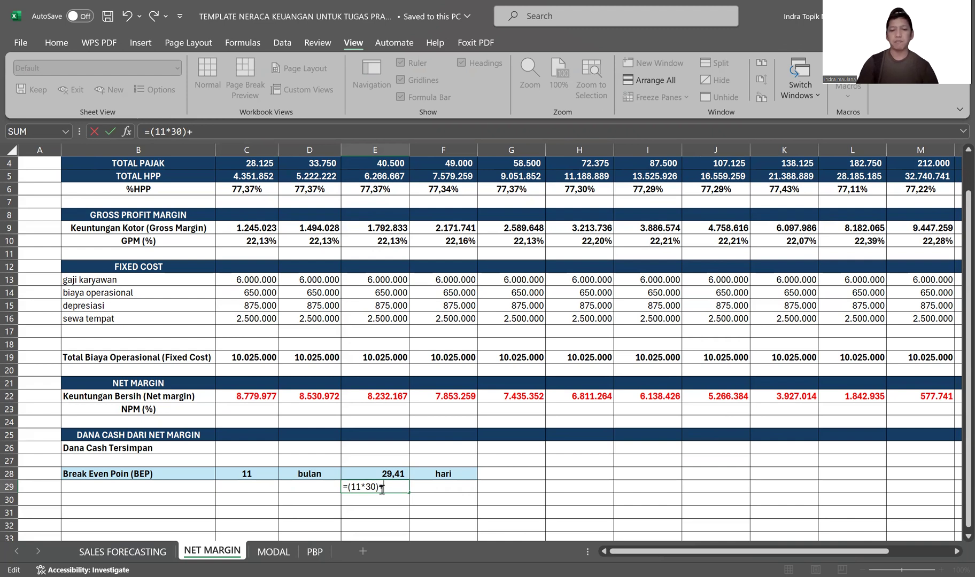
pyautogui.write('+')
pyautogui.click(388, 474)
pyautogui.press('Return')
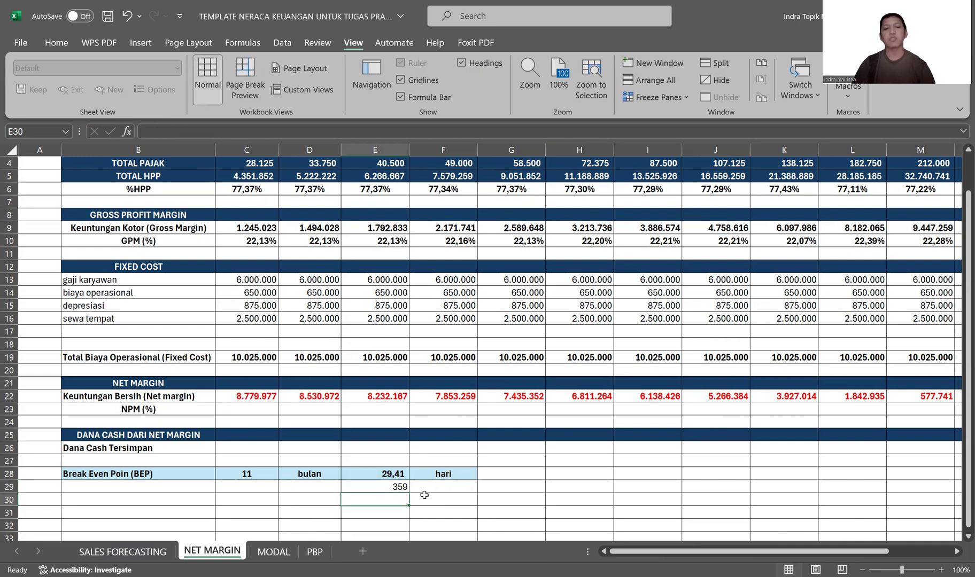
pyautogui.click(399, 488)
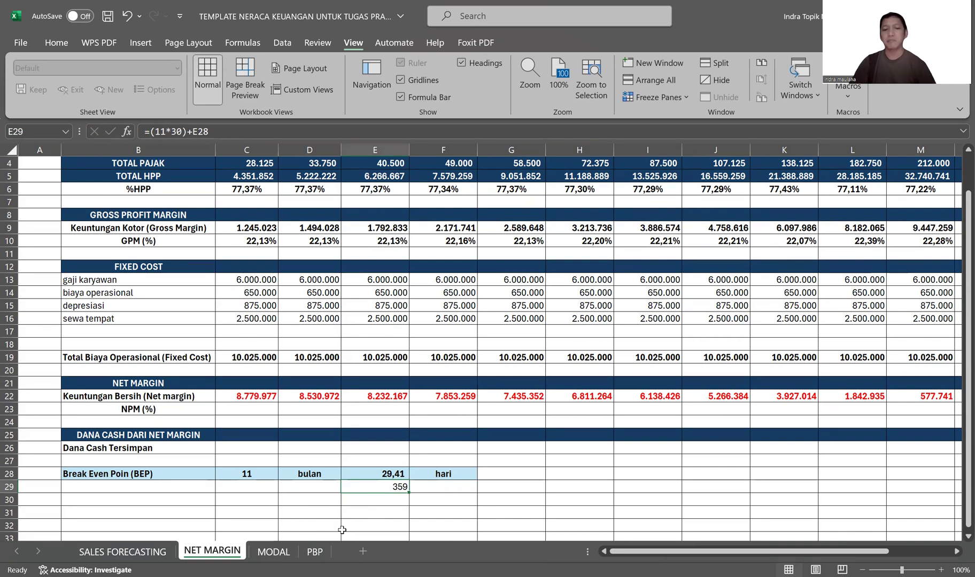
# Paste the six-item Rincian Investasi and Nilai Investasi table into the MODAL sheet starting at V4.
pyautogui.click(274, 552)
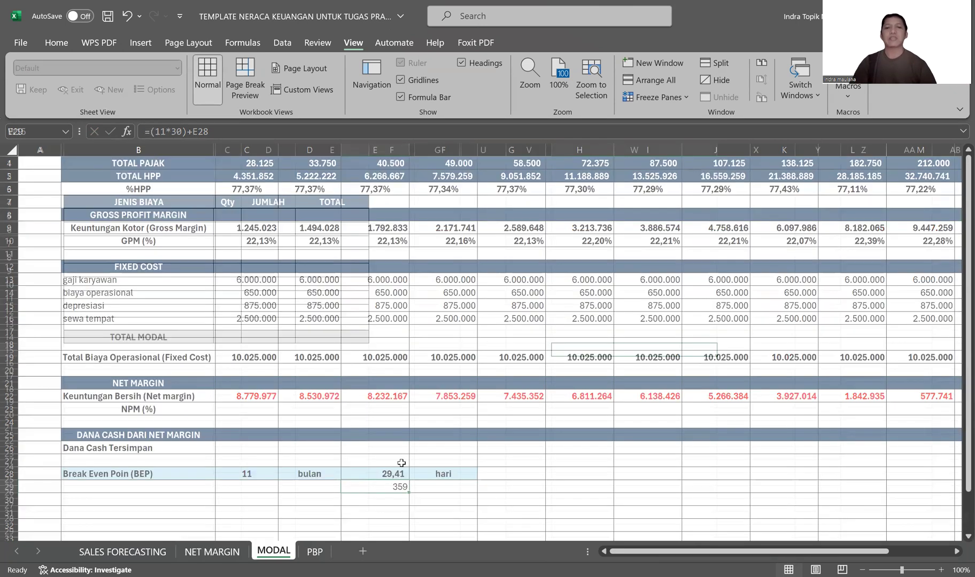
pyautogui.click(186, 213)
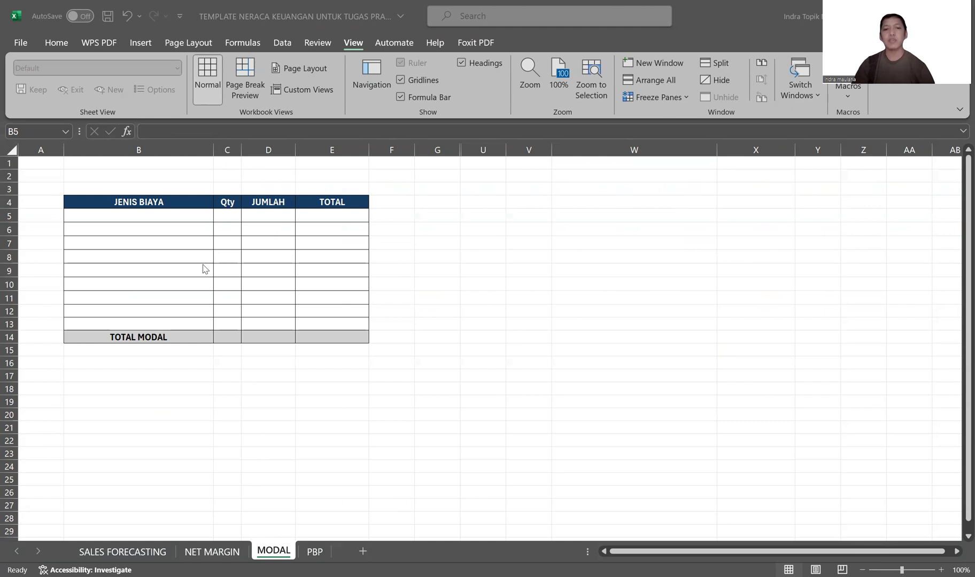
pyautogui.click(546, 203)
pyautogui.write('No\tRincian Investasi\tNilai Investasi 1\tEtalase luar\t25,000,000 2\tMotor\t20,000,000 3\tInterior bangunan\t35,000,000 4\tkulkas\t4,000,000 5\tlemari dalam\t35,000,000 6\talat gelas, timbangan, dan buku wajib\t15,000,000')
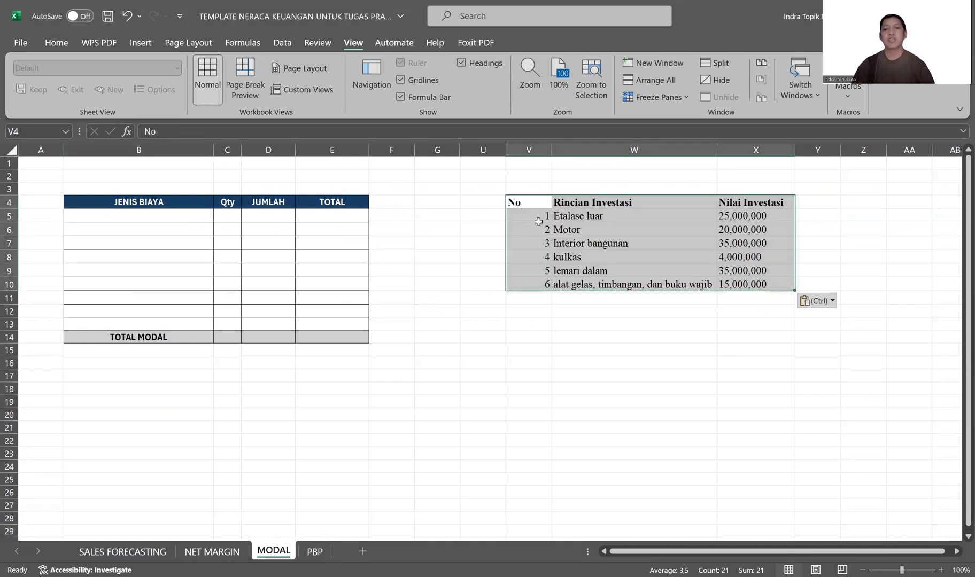
# Total the Nilai Investasi column in X11 with =SUM(X5:X10).
pyautogui.click(737, 299)
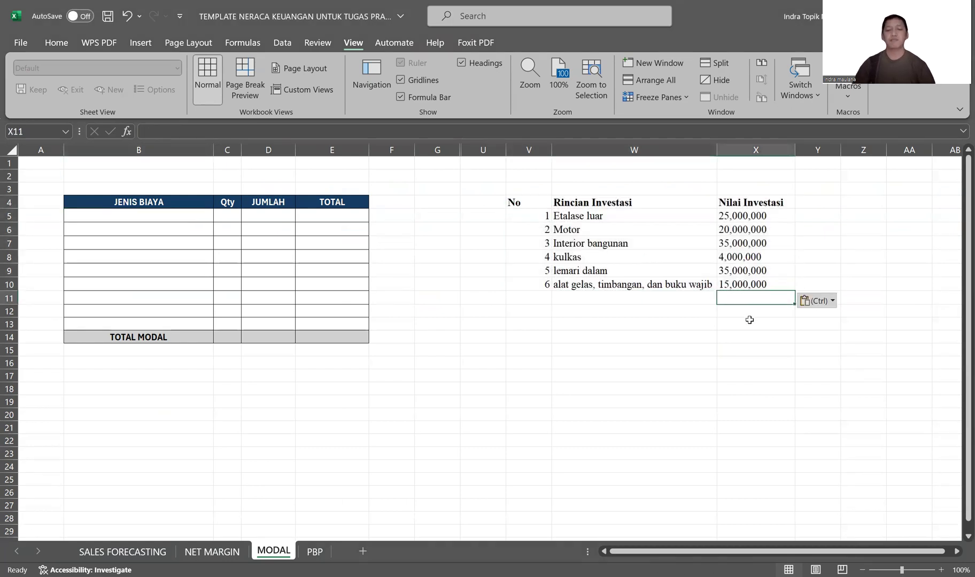
pyautogui.write('=')
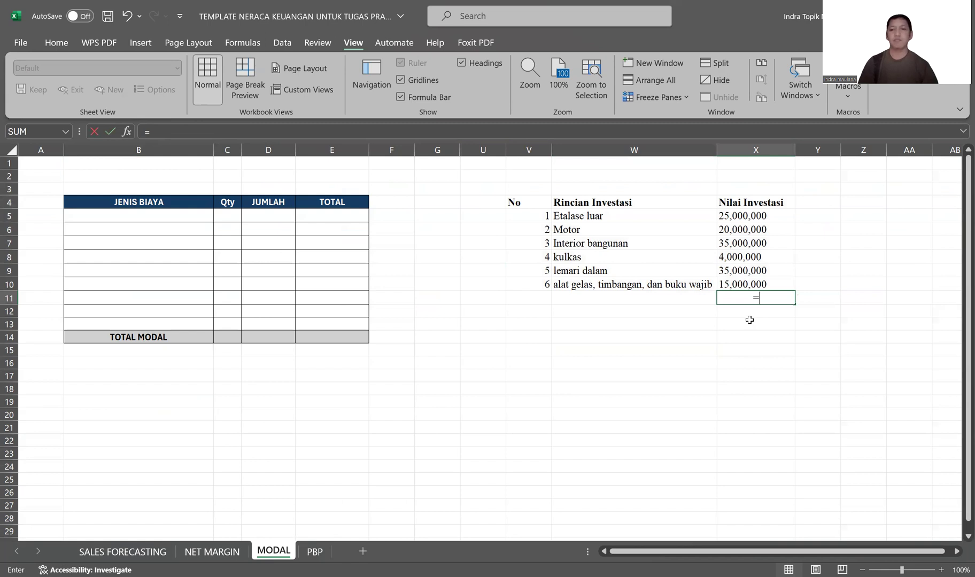
pyautogui.write('sum(')
pyautogui.press('Up')
pyautogui.hotkey('shift', 'Up')
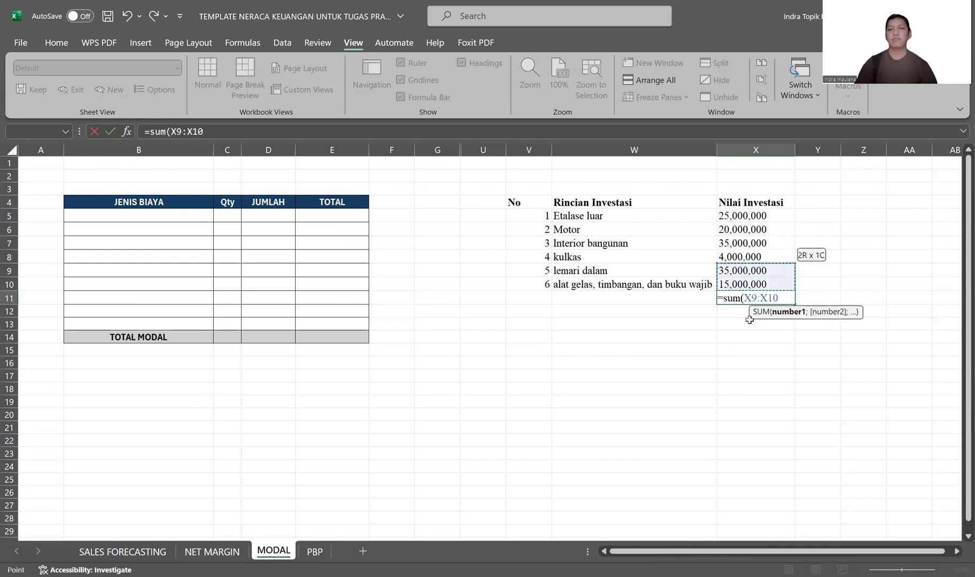
pyautogui.press('Return')
# Replace all commas with periods in column X and check the Nilai Investasi total in X11.
pyautogui.click(758, 151)
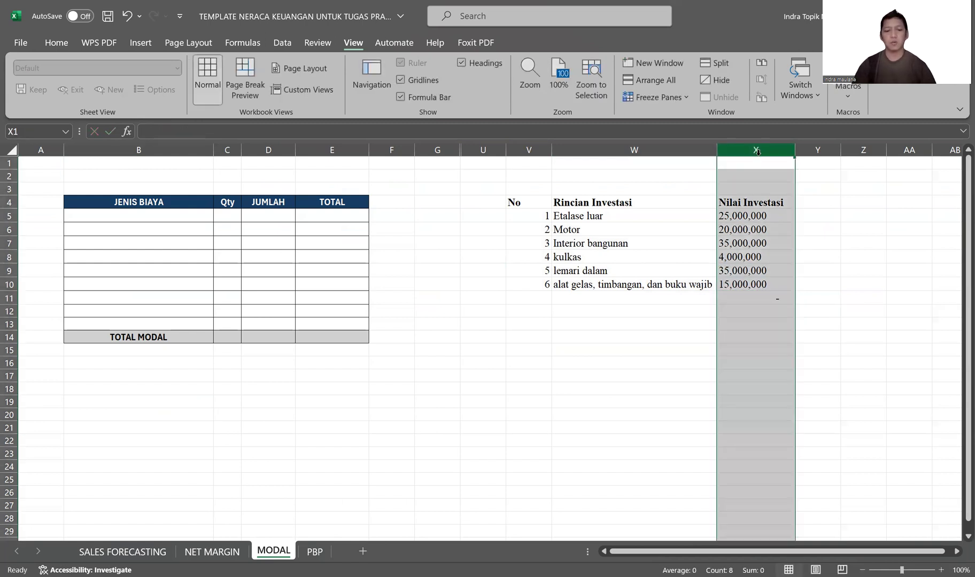
pyautogui.hotkey('ctrl', 'f')
pyautogui.click(600, 190)
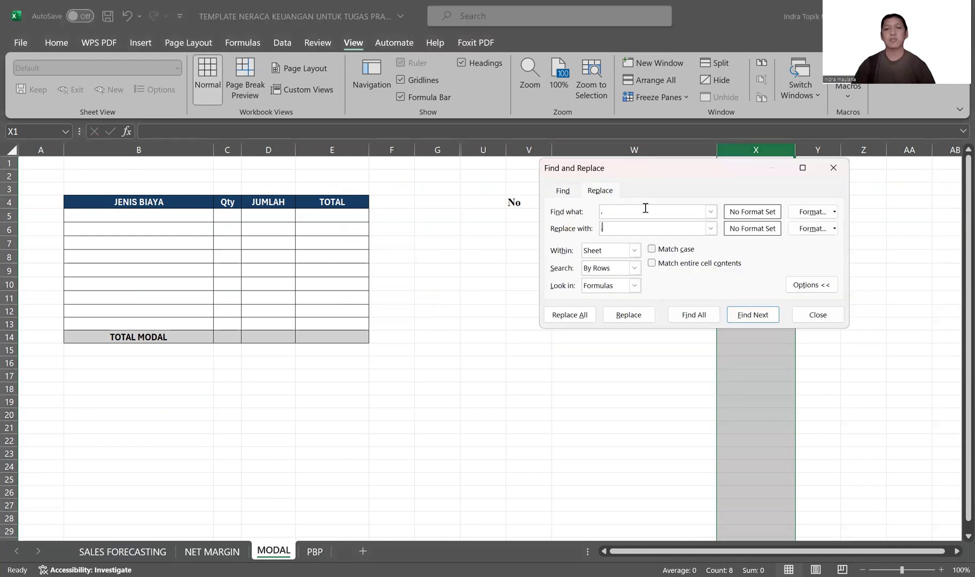
pyautogui.click(565, 317)
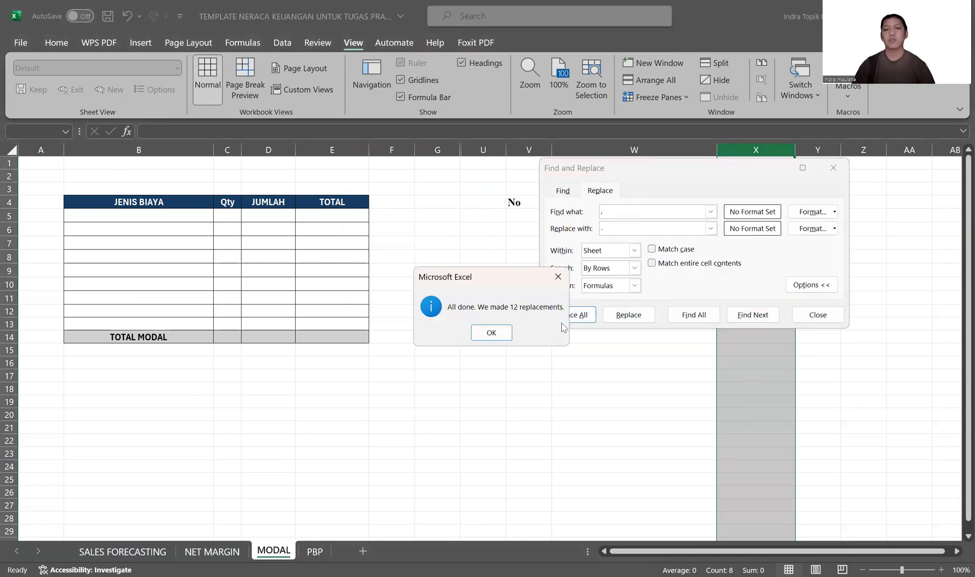
pyautogui.click(492, 330)
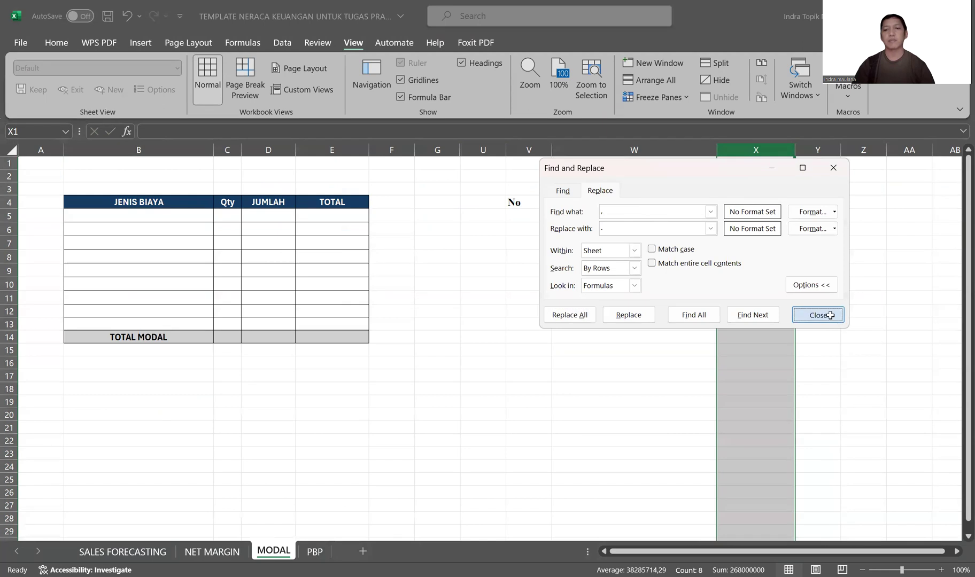
pyautogui.click(828, 316)
pyautogui.click(755, 217)
pyautogui.click(741, 299)
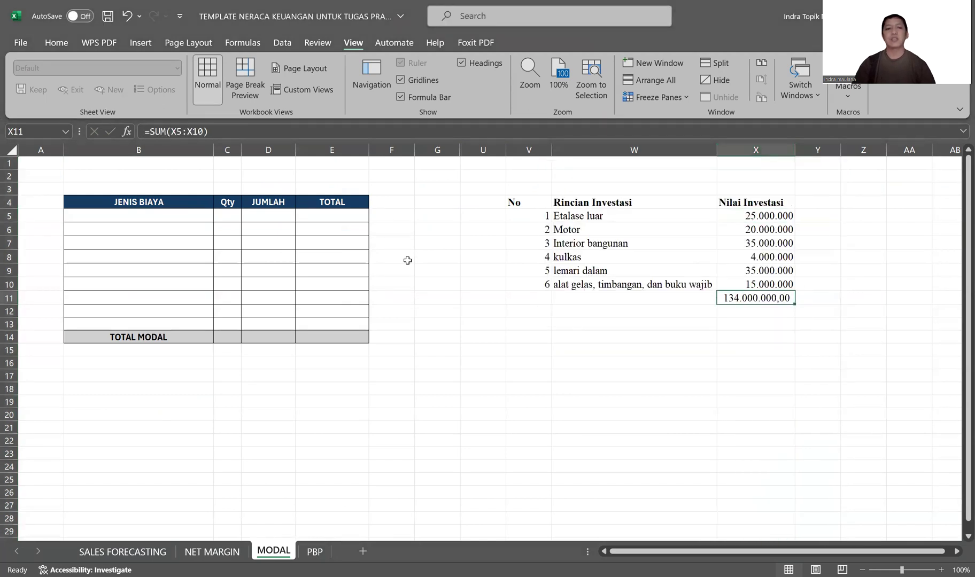
# Enter "biaya investasi" in B5 with Qty 1, and link its JUMLAH in D5 to the investment total with =X11.
pyautogui.click(198, 216)
pyautogui.write('biaya investasi')
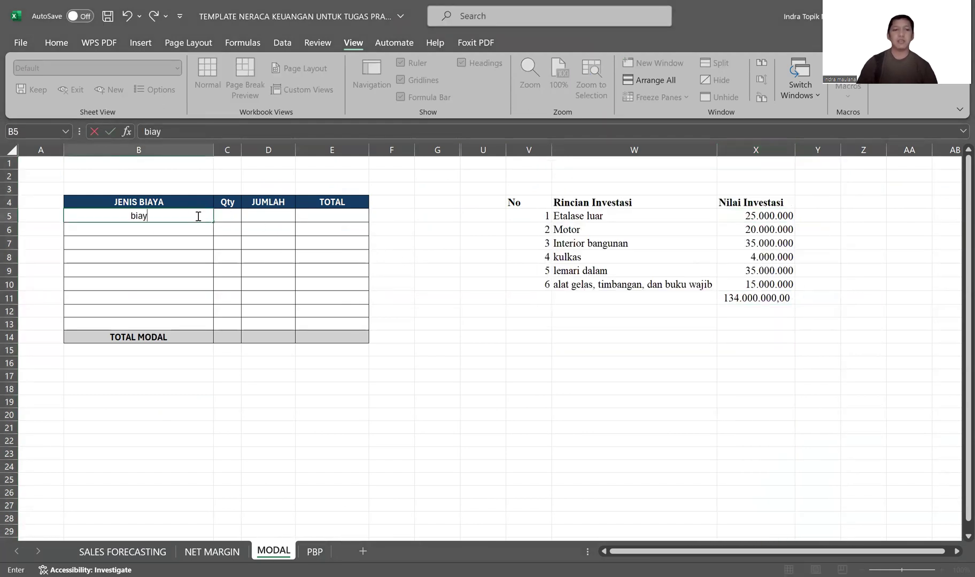
pyautogui.press('Tab')
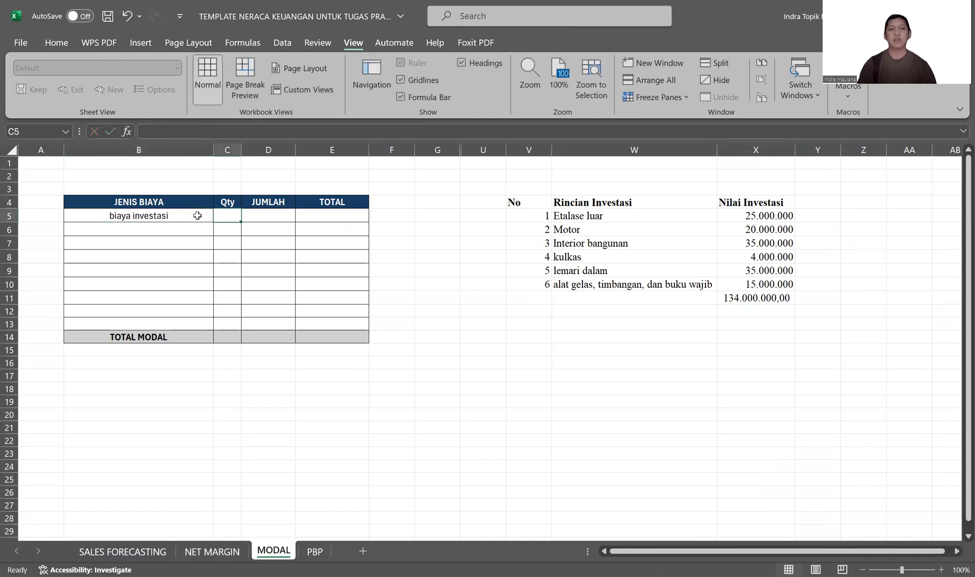
pyautogui.write('1')
pyautogui.press('Tab')
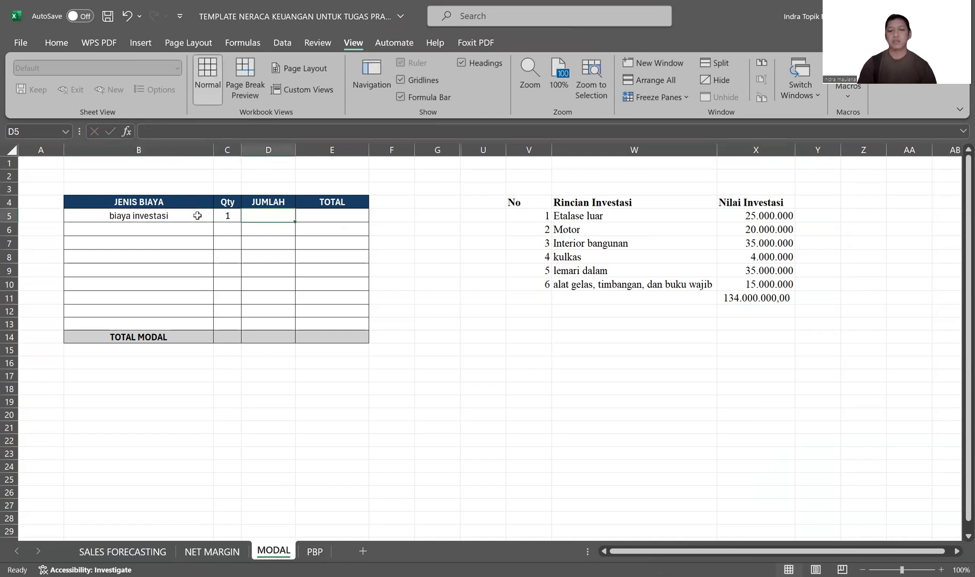
pyautogui.write('=')
pyautogui.click(755, 299)
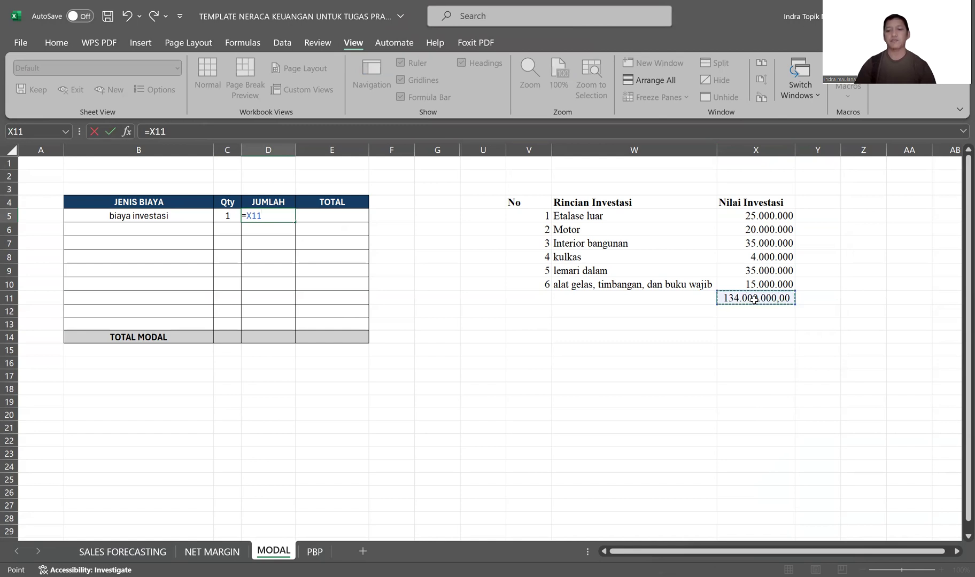
pyautogui.press('Return')
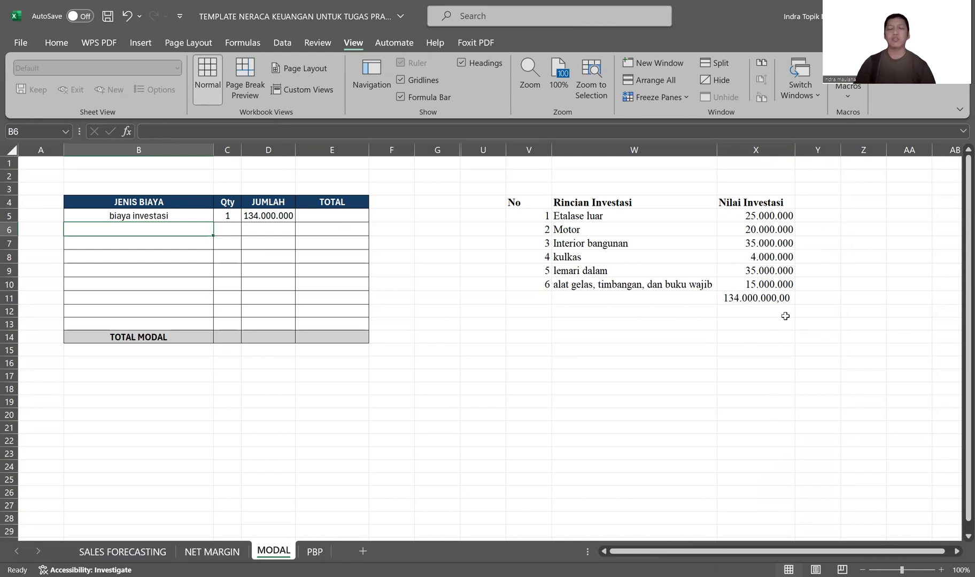
# Enter "biaya stok awal obat" as the second cost type in B6.
pyautogui.write('biya st')
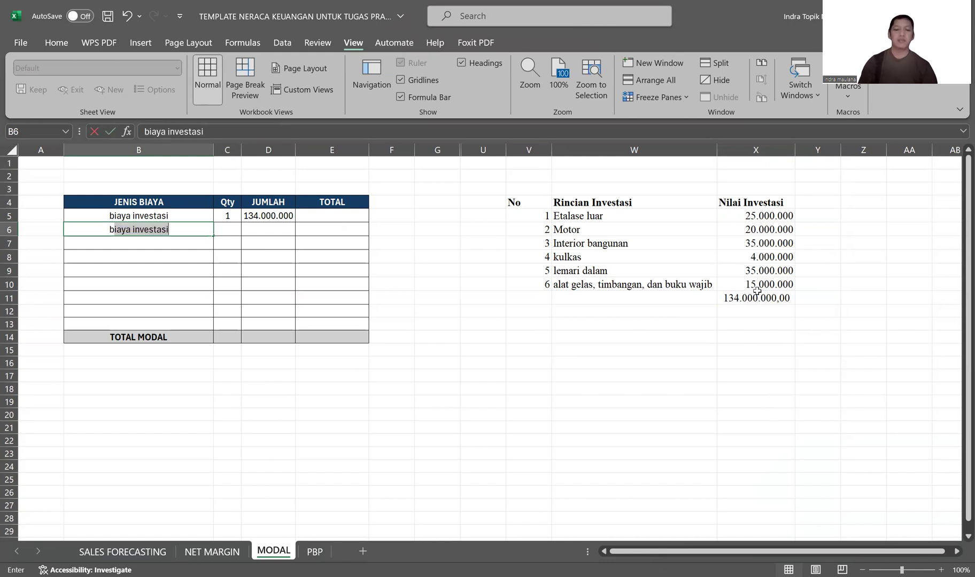
pyautogui.write('ok')
pyautogui.press('BackSpace')
pyautogui.press('BackSpace')
pyautogui.press('BackSpace')
pyautogui.press('BackSpace')
pyautogui.press('BackSpace')
pyautogui.press('BackSpace')
pyautogui.press('BackSpace')
pyautogui.write('aya ')
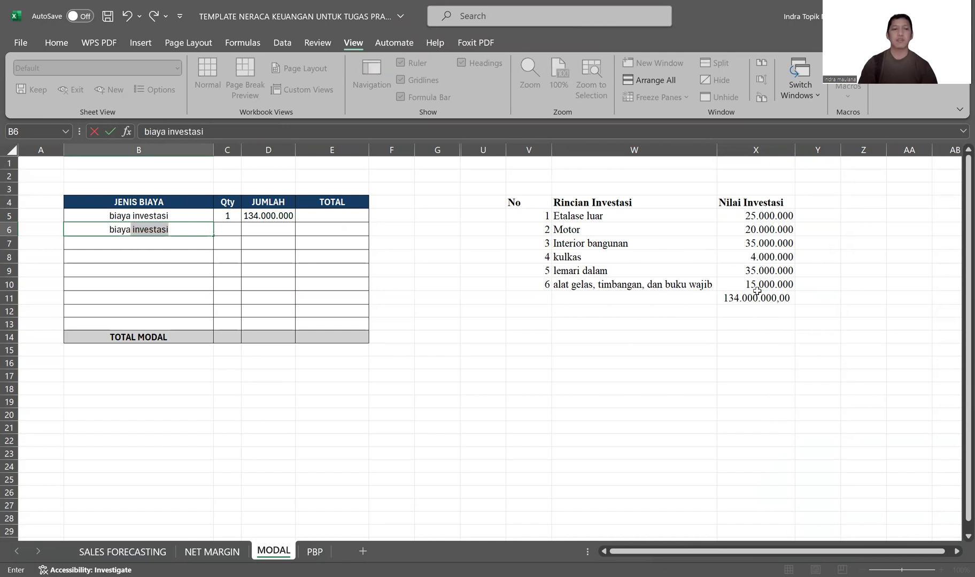
pyautogui.write('stok awal obat')
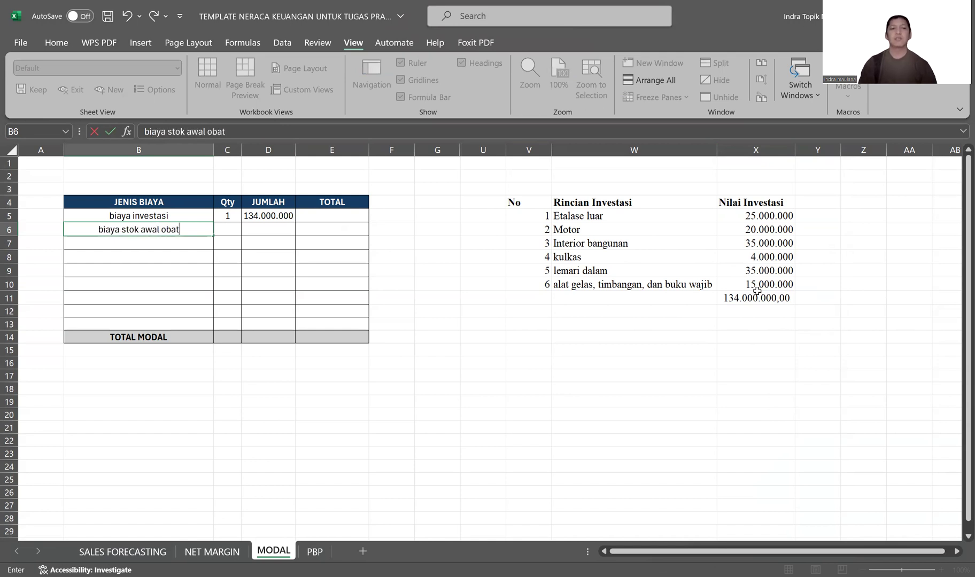
# Set the initial drug stock row's Qty to 1 and its JUMLAH in D6 to 20.000.000.
pyautogui.press('Tab')
pyautogui.write('1')
pyautogui.press('Tab')
pyautogui.write('20')
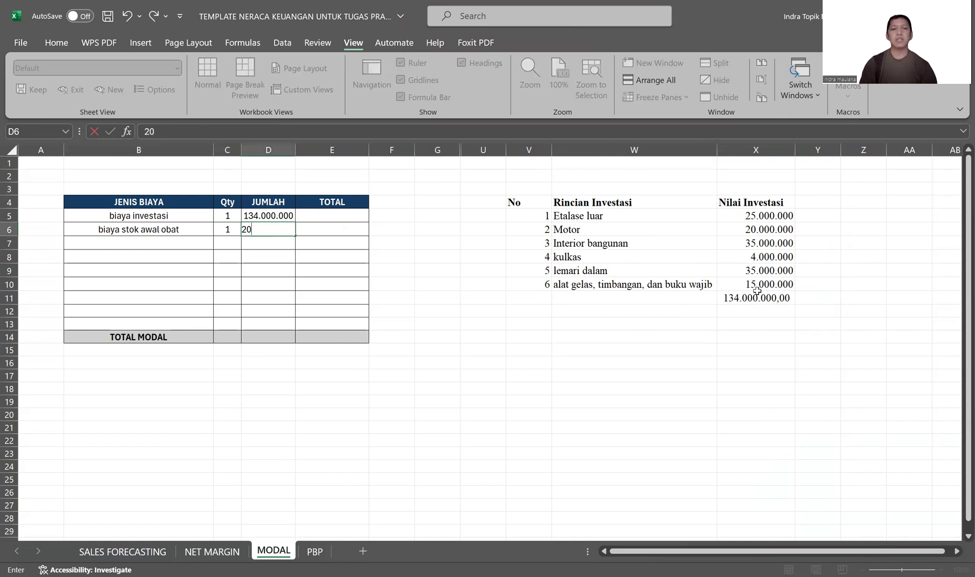
pyautogui.write('.000.000')
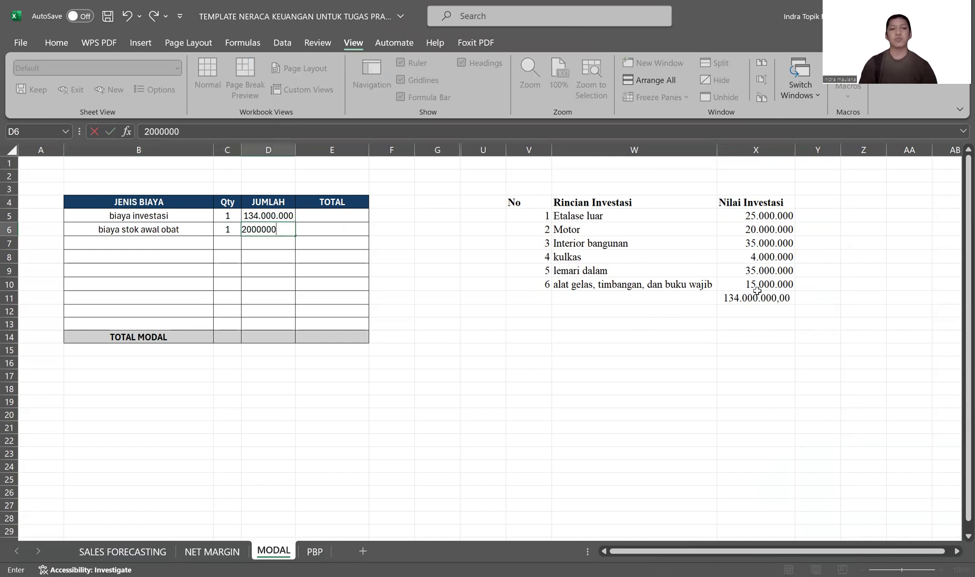
pyautogui.press('Return')
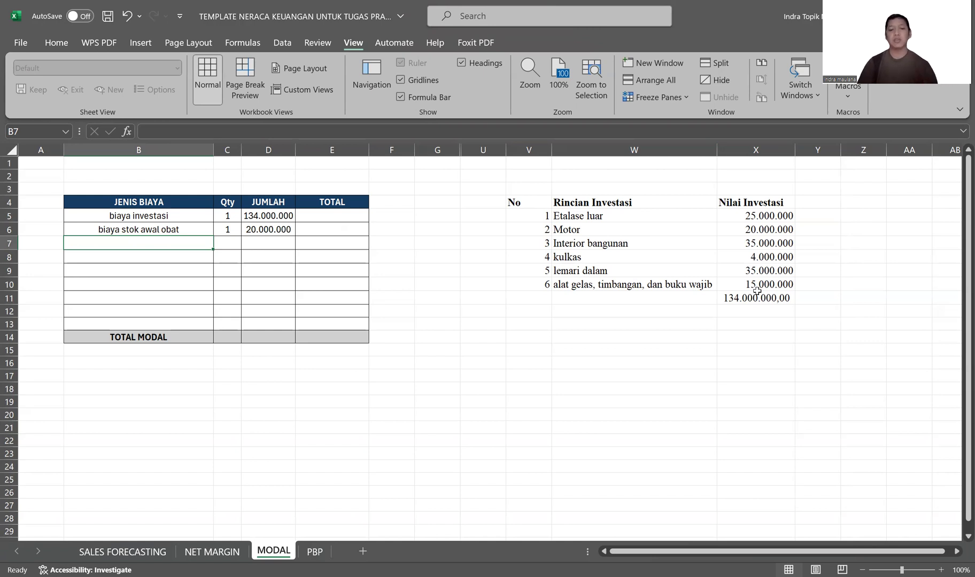
# Enter "biaya menutupi pencapaian BEP" as the third cost type in B7.
pyautogui.write('biaya ')
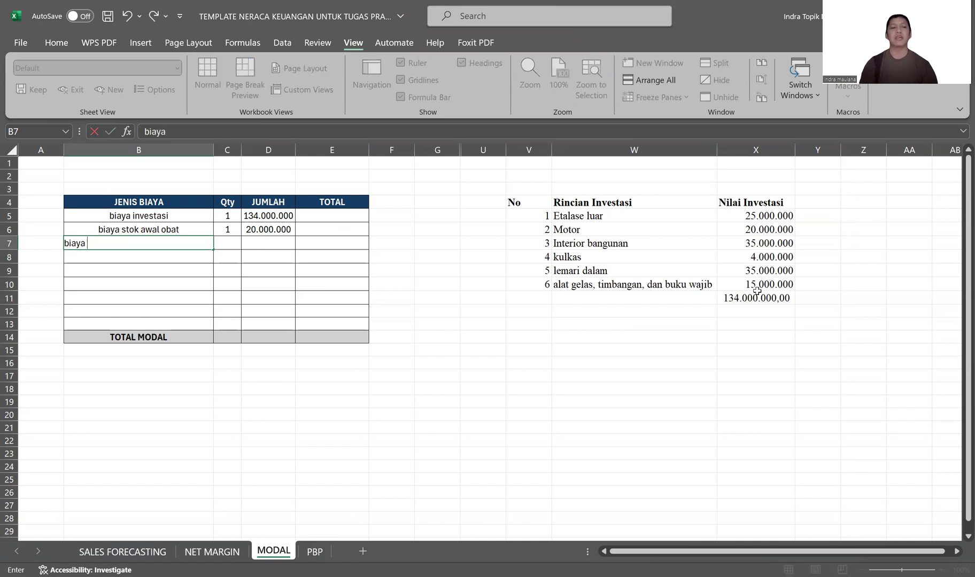
pyautogui.write('menutupi pe')
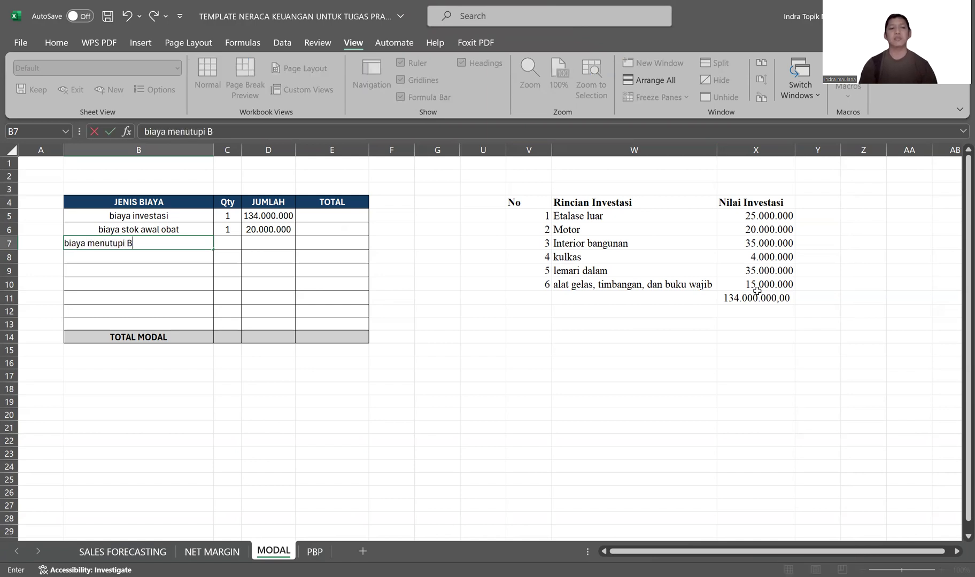
pyautogui.press('BackSpace')
pyautogui.press('BackSpace')
pyautogui.write('pencapaian BEP')
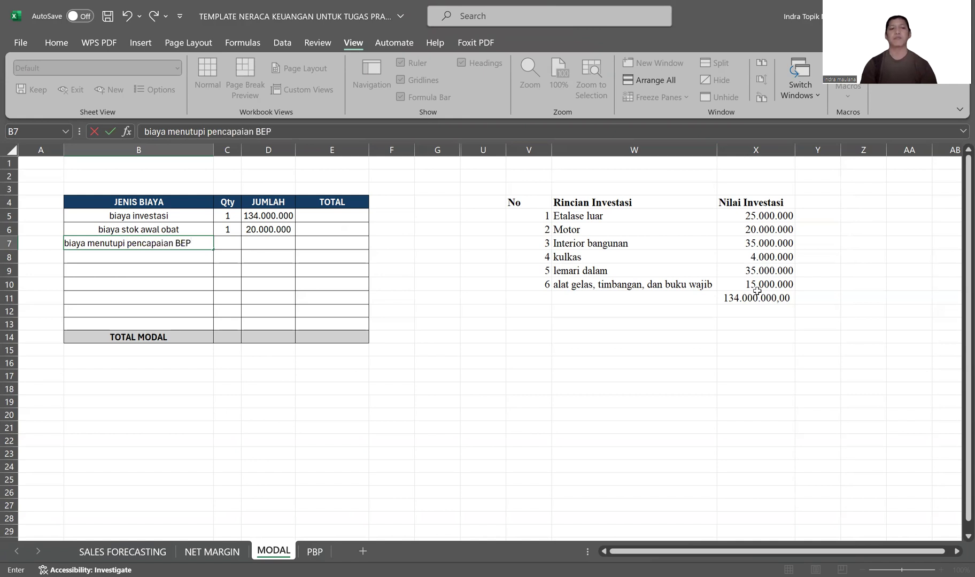
# Link the JUMLAH of the BEP cost row in D7 to the NET MARGIN sheet with ='NET MARGIN'!O22.
pyautogui.press('Tab')
pyautogui.press('Tab')
pyautogui.write('=')
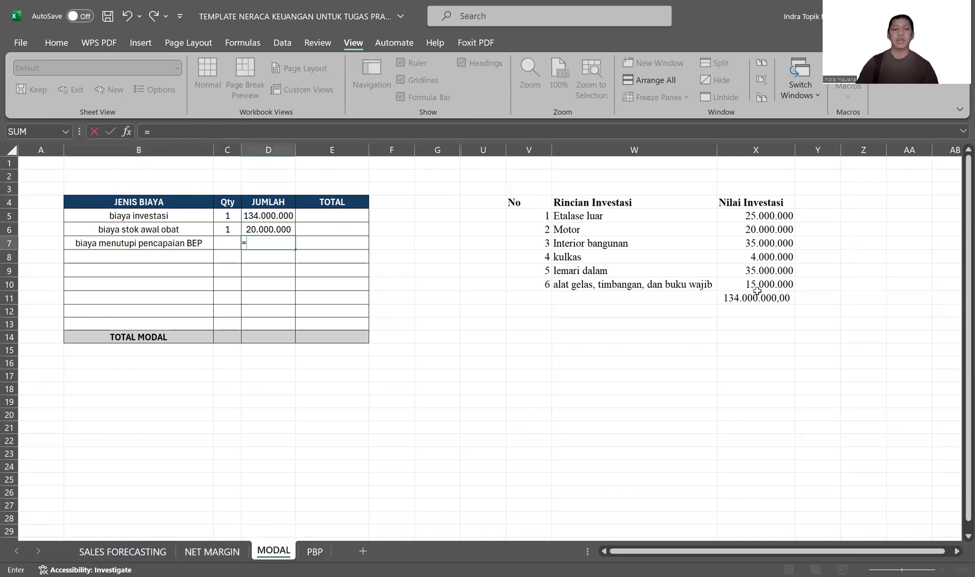
pyautogui.click(209, 553)
pyautogui.moveTo(735, 554); pyautogui.dragTo(848, 397)
pyautogui.click(848, 397)
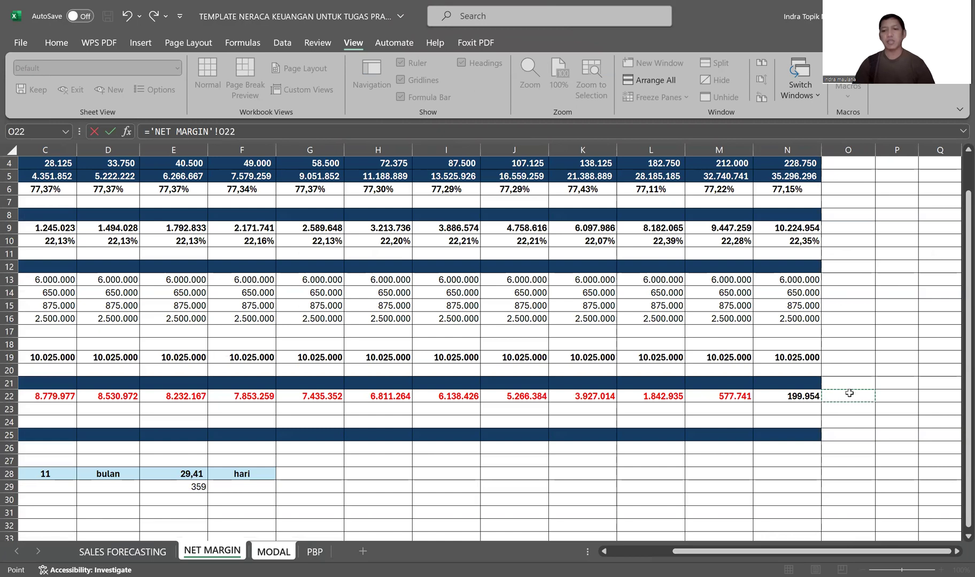
pyautogui.press('Return')
# Total the Keuntungan Bersih row in O22 of the NET MARGIN sheet with =SUM(C22:N22).
pyautogui.click(211, 551)
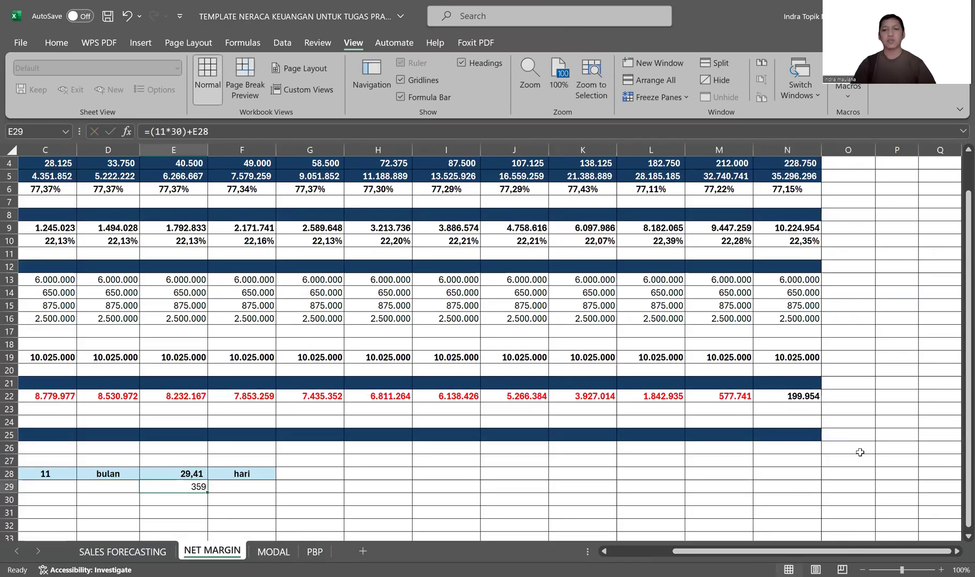
pyautogui.write('=sum(')
pyautogui.press('Left')
pyautogui.hotkey('shift', 'Left')
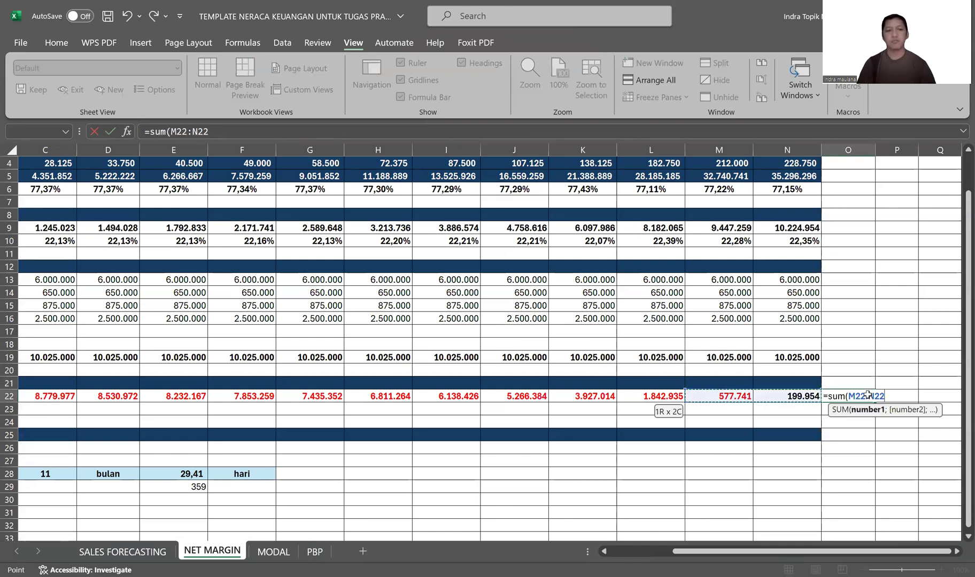
pyautogui.hotkey('shift', 'Left')
pyautogui.hotkey('shift', 'Left')
pyautogui.hotkey('shift', 'Left')
pyautogui.hotkey('shift', 'Left')
pyautogui.hotkey('shift', 'Left')
pyautogui.hotkey('shift', 'Left')
pyautogui.hotkey('shift', 'Left')
pyautogui.hotkey('shift', 'Left')
pyautogui.hotkey('shift', 'Left')
pyautogui.hotkey('shift', 'Left')
pyautogui.press('Return')
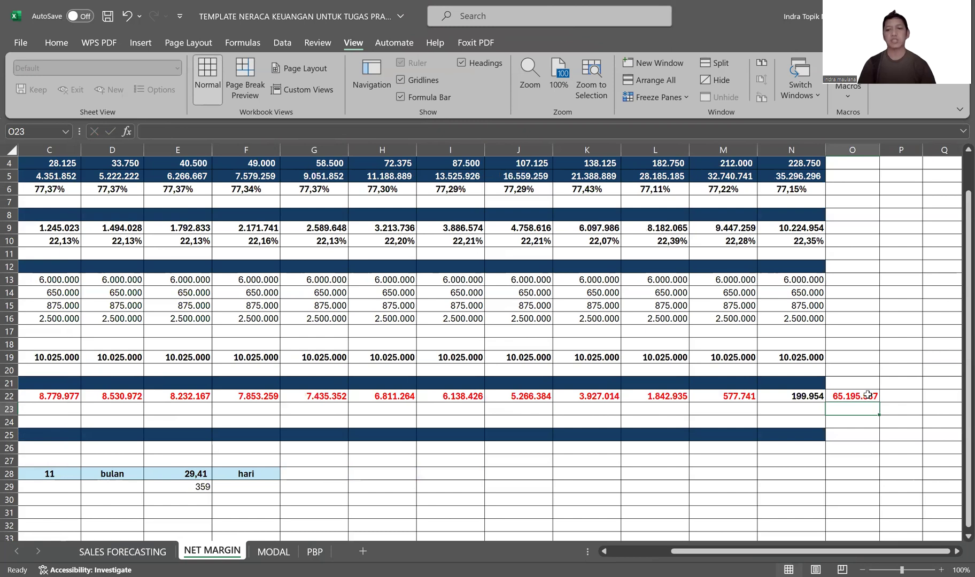
pyautogui.click(867, 395)
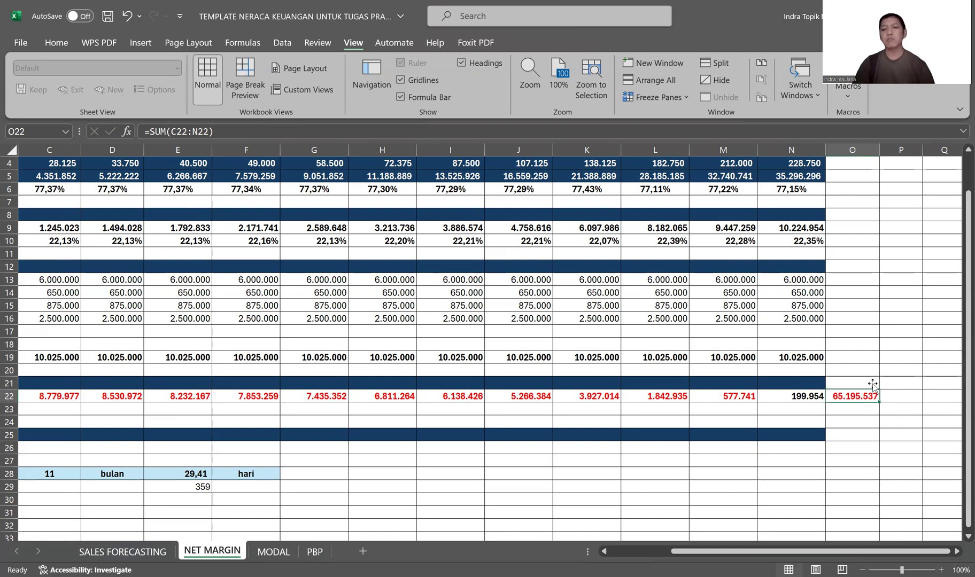
# Set the Qty of the BEP cost row in C7 of the MODAL sheet to -1.
pyautogui.click(296, 550)
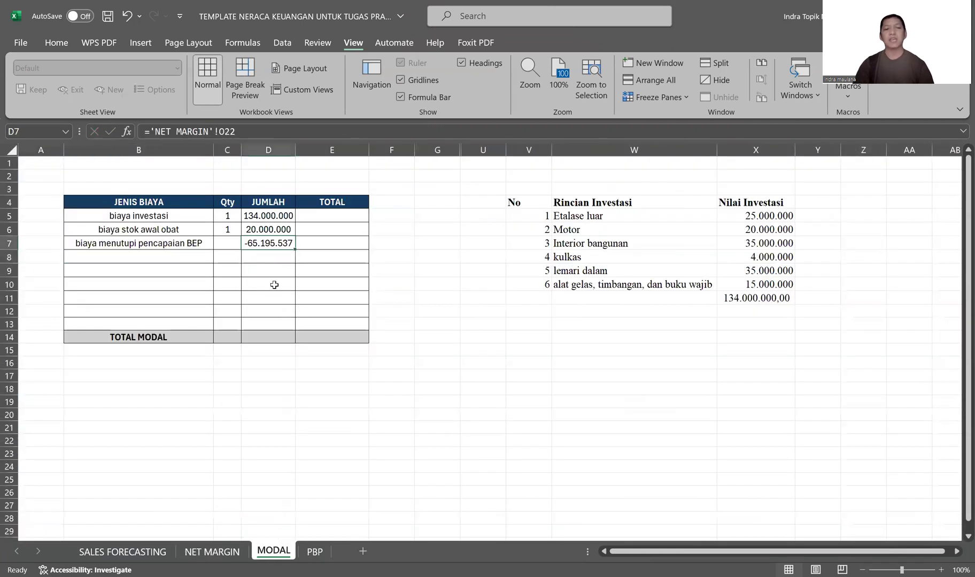
pyautogui.click(219, 245)
pyautogui.write('-1')
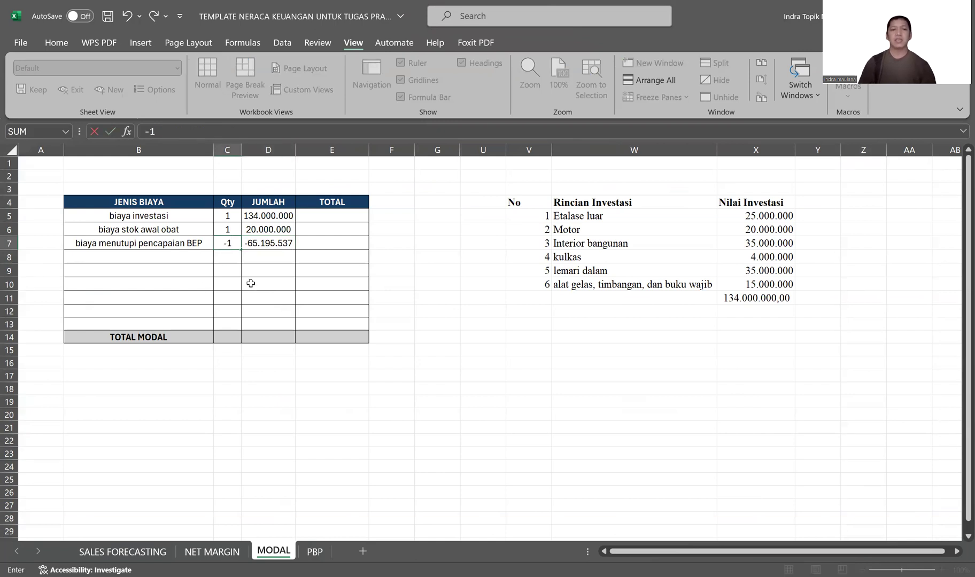
pyautogui.press('Return')
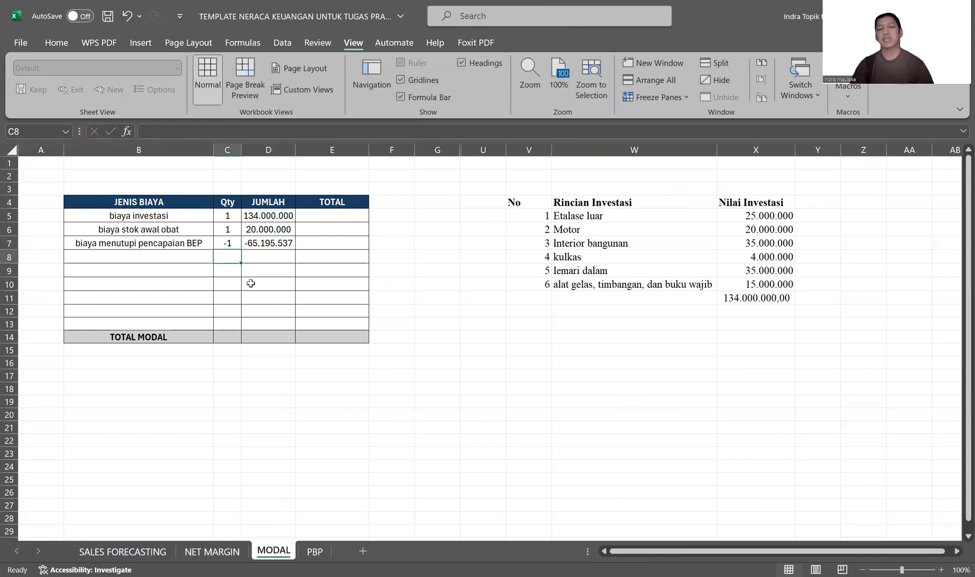
# Calculate TOTAL in E5 with =C5*D5 and fill the formula down through E7.
pyautogui.click(345, 219)
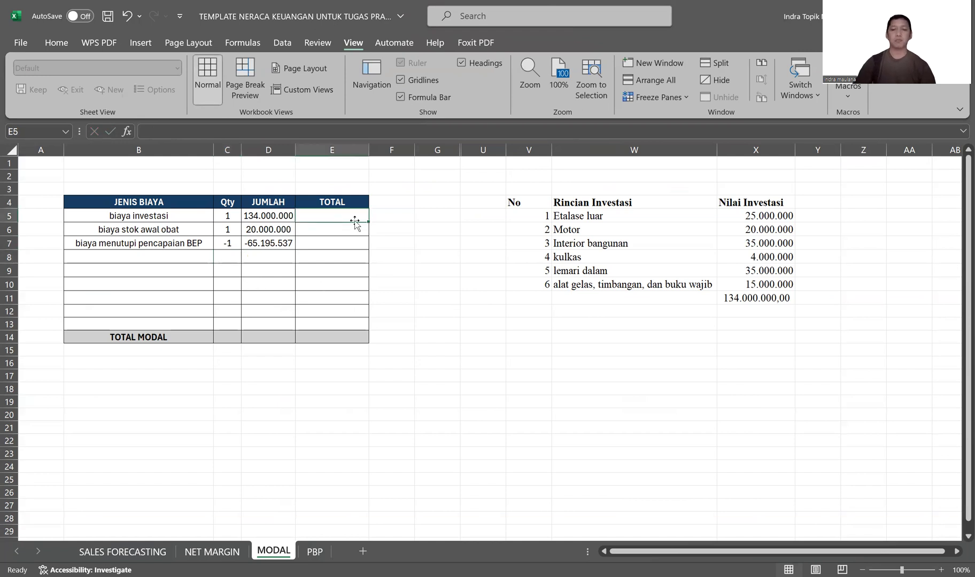
pyautogui.write('=C5*')
pyautogui.press('Left')
pyautogui.press('Return')
pyautogui.hotkey('ctrl', 'd')
pyautogui.press('Return')
pyautogui.hotkey('ctrl', 'd')
pyautogui.press('Return')
# Sum the TOTAL column for TOTAL MODAL in E14 with =SUM(E5:E13).
pyautogui.press('Down')
pyautogui.press('Down')
pyautogui.press('Down')
pyautogui.press('Down')
pyautogui.press('Down')
pyautogui.press('Down')
pyautogui.write('=sum(')
pyautogui.press('Up')
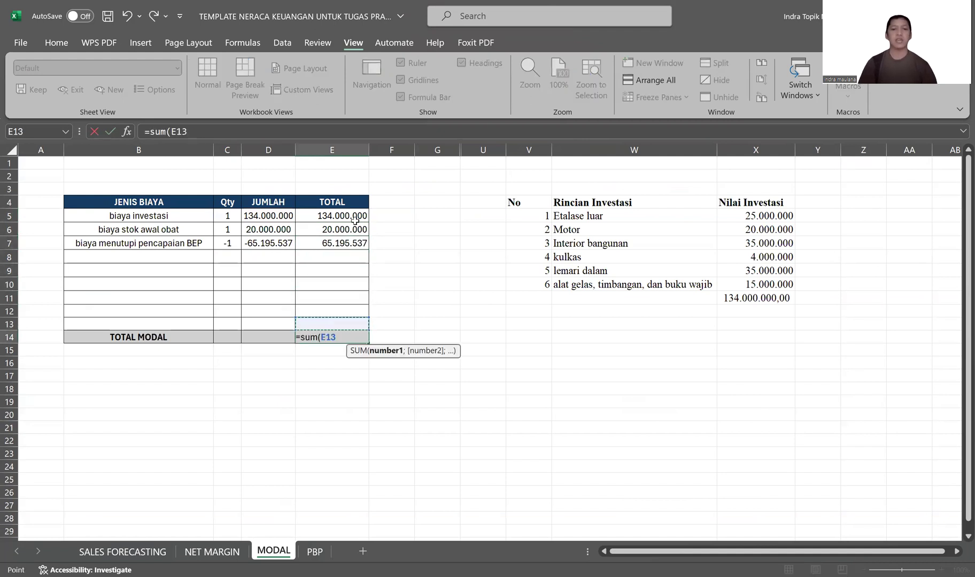
pyautogui.hotkey('shift', 'Up')
pyautogui.hotkey('shift', 'Up')
pyautogui.hotkey('shift', 'Up')
pyautogui.hotkey('shift', 'Up')
pyautogui.hotkey('shift', 'Up')
pyautogui.hotkey('shift', 'Up')
pyautogui.hotkey('shift', 'Up')
pyautogui.hotkey('shift', 'Up')
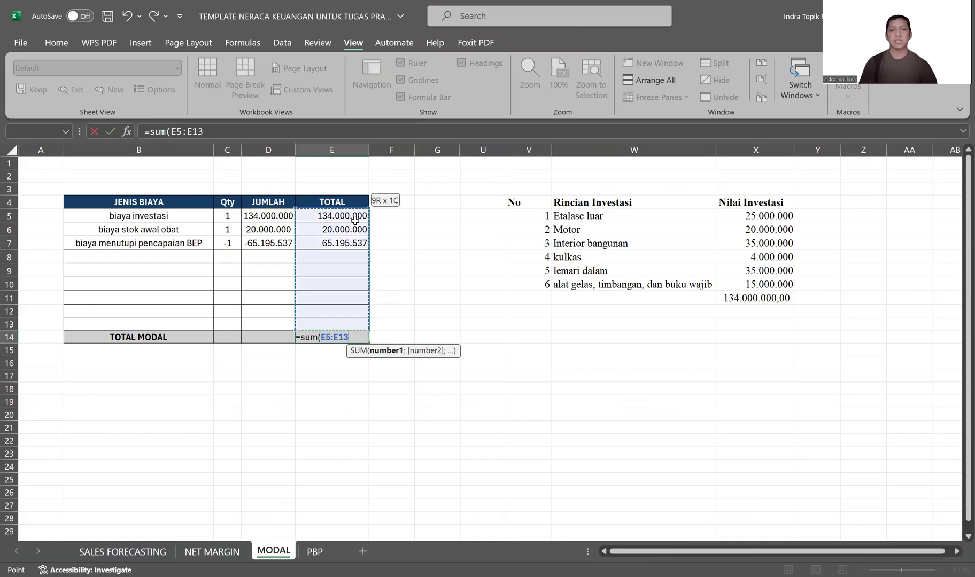
pyautogui.press('Return')
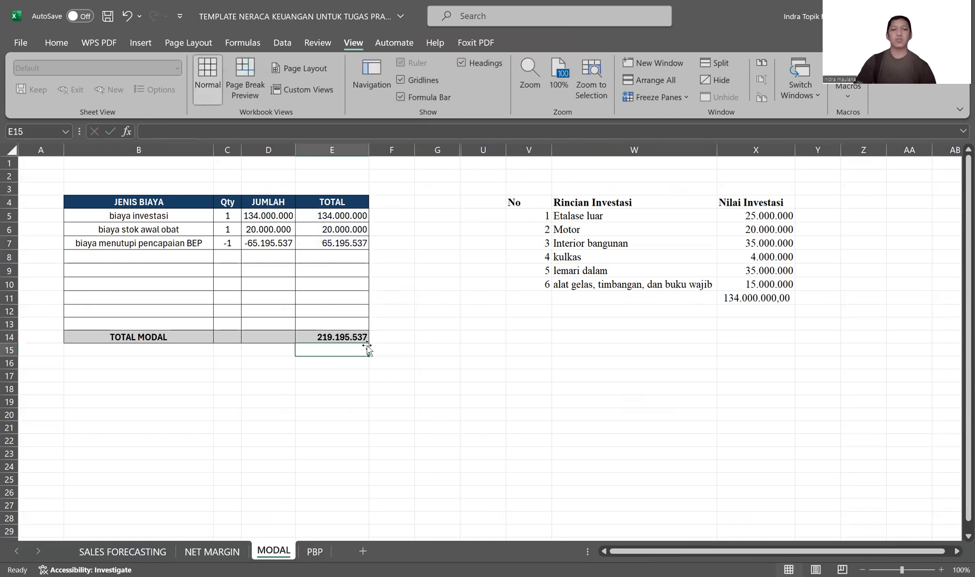
# Link TOTAL PENDAPATAN for bulan 12 in D4 of the PBP sheet to month 12's revenue with ='NET MARGIN'!N3.
pyautogui.click(314, 552)
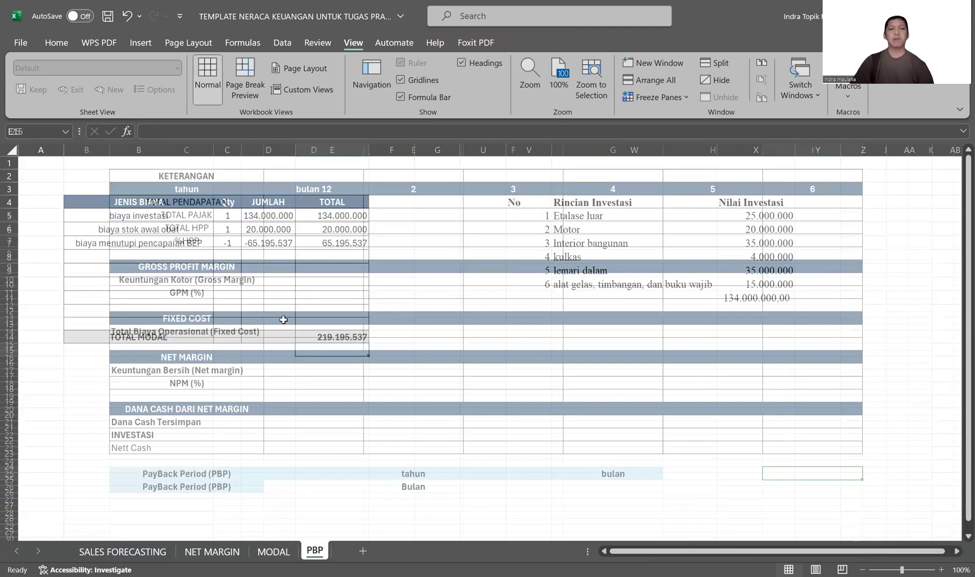
pyautogui.click(298, 202)
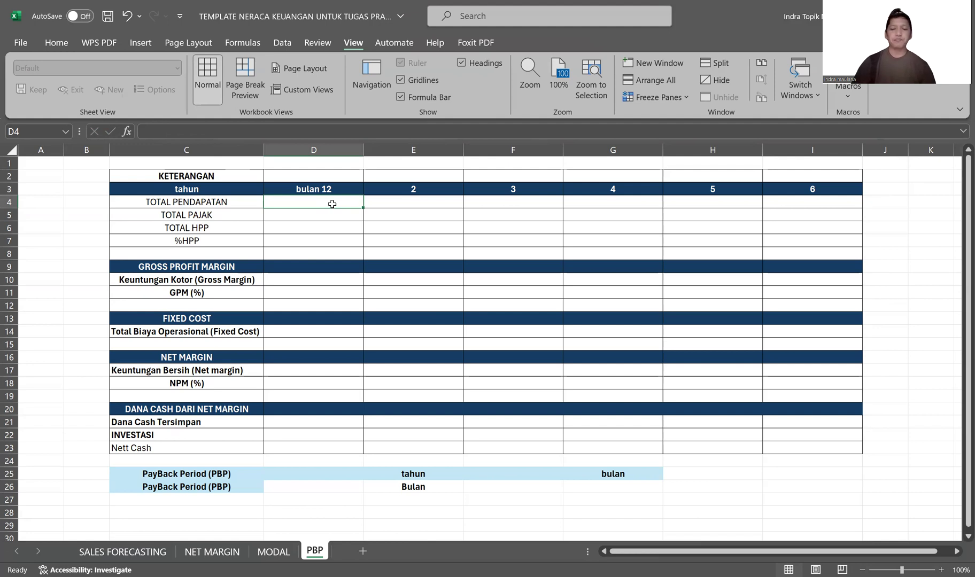
pyautogui.write('=')
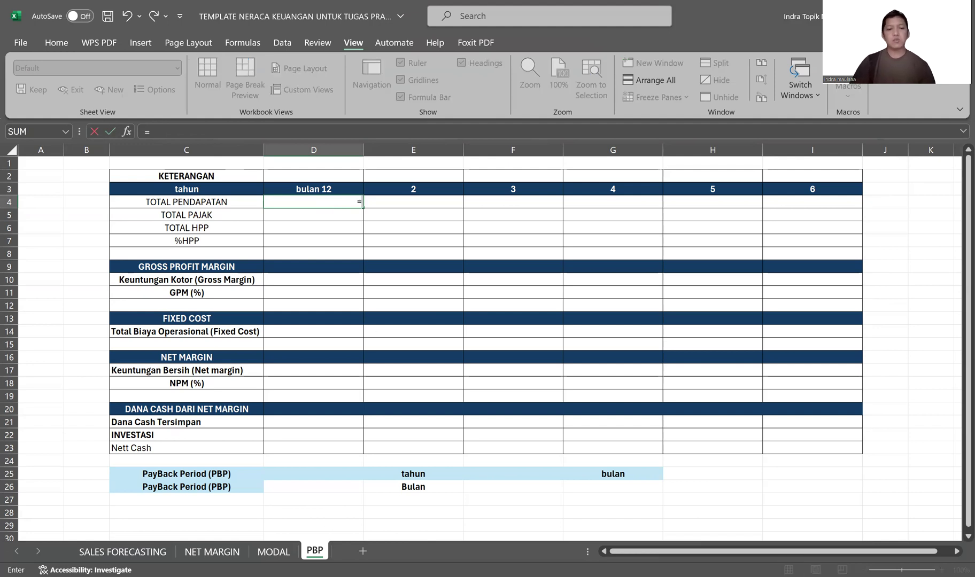
pyautogui.click(211, 556)
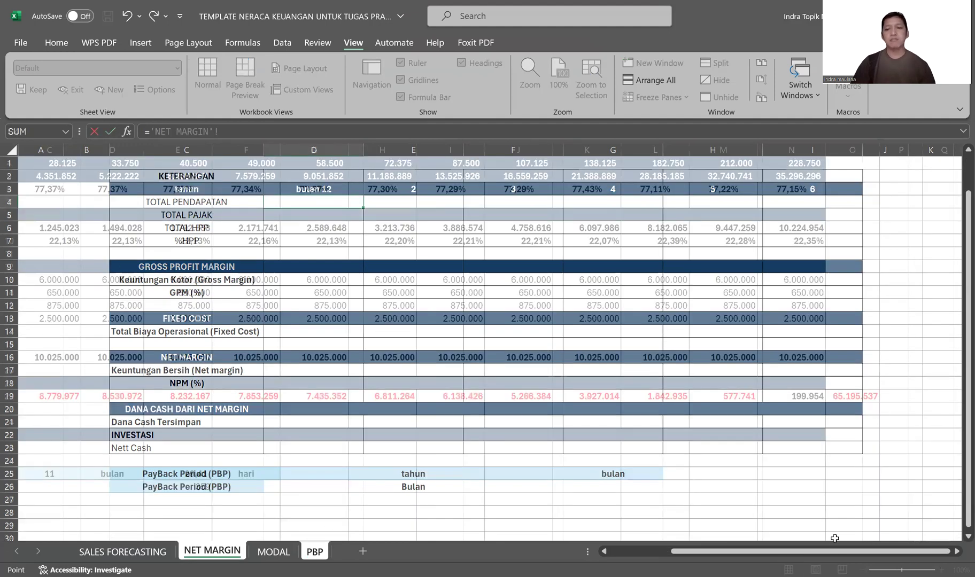
pyautogui.hscroll(1, 823, 558)
pyautogui.hscroll(-2, 941, 548)
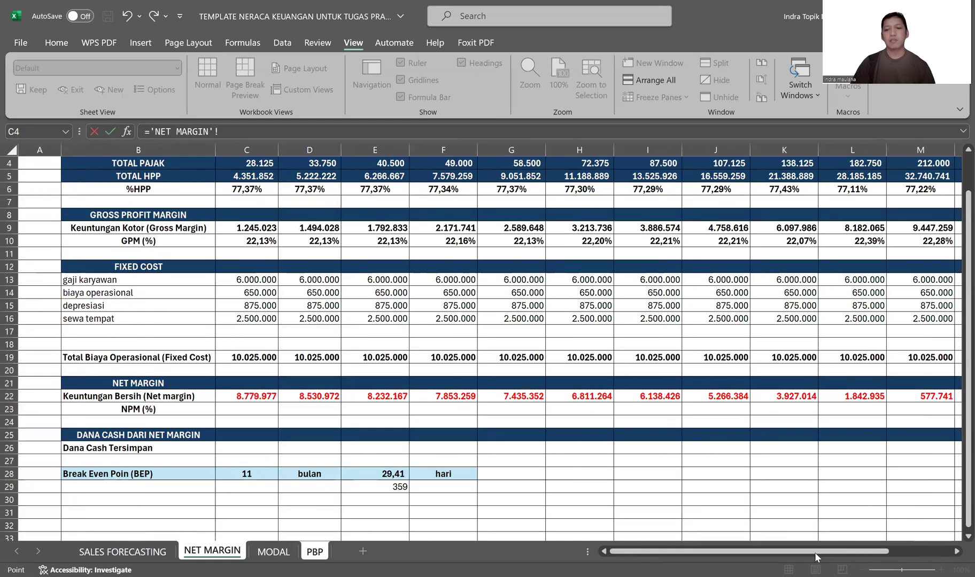
pyautogui.hscroll(2, 818, 559)
pyautogui.scroll(1, 817, 353)
pyautogui.click(806, 191)
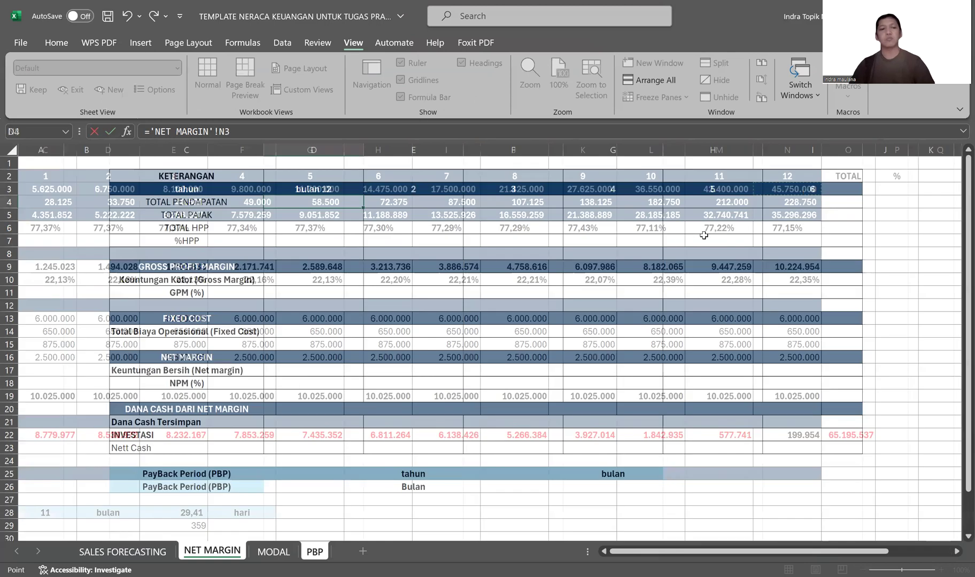
pyautogui.press('Return')
# Calculate TOTAL PAJAK for bulan 12 in D5 of the PBP sheet with =0,5%*D4.
pyautogui.write('=')
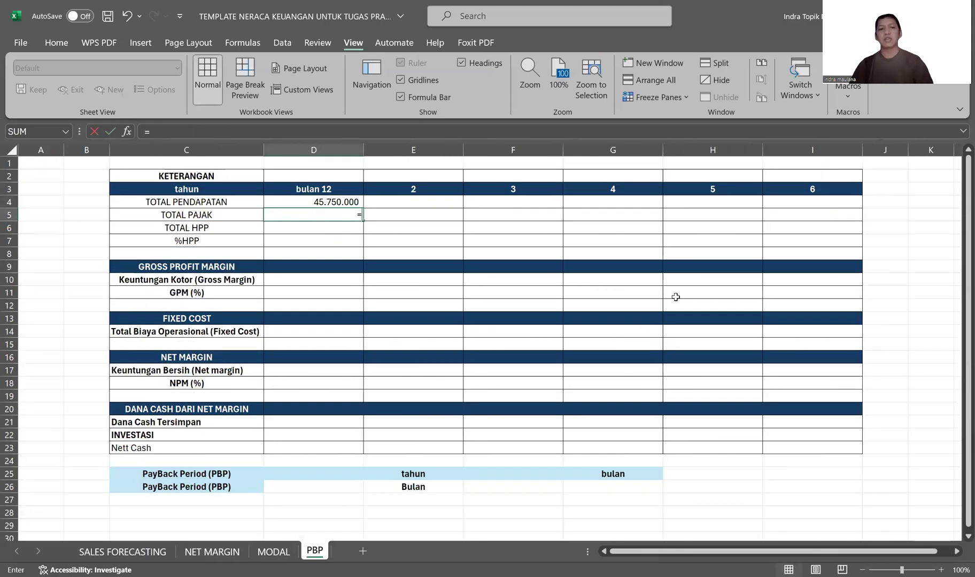
pyautogui.write('0,')
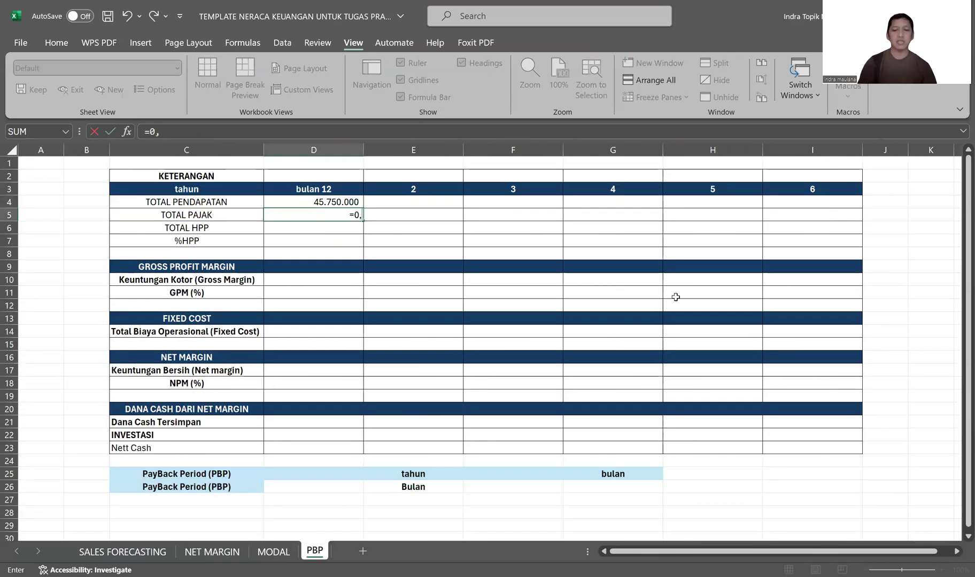
pyautogui.write('5%*')
pyautogui.click(360, 201)
pyautogui.press('Return')
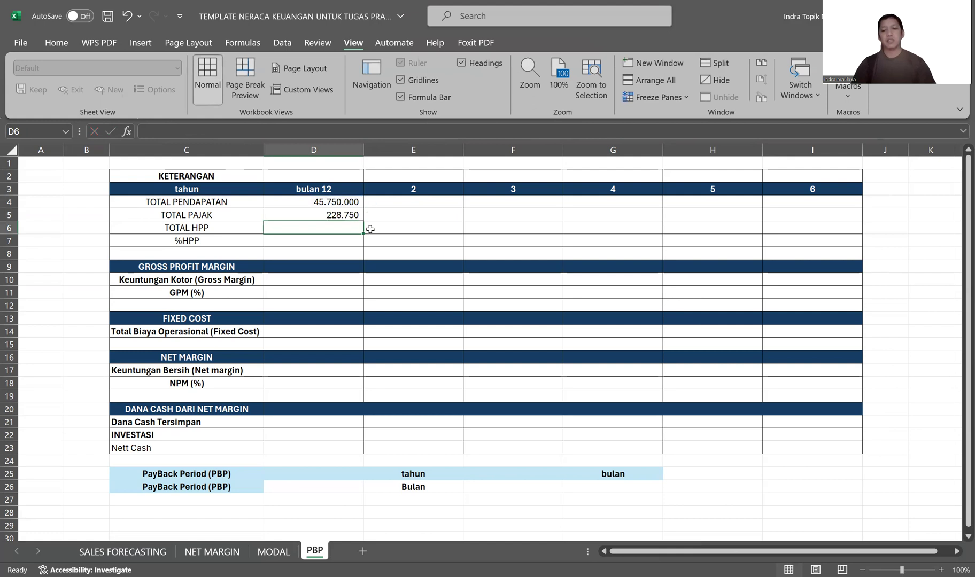
# Link TOTAL HPP for bulan 12 in D6 to month 12's HPP with ='NET MARGIN'!N5.
pyautogui.write('=')
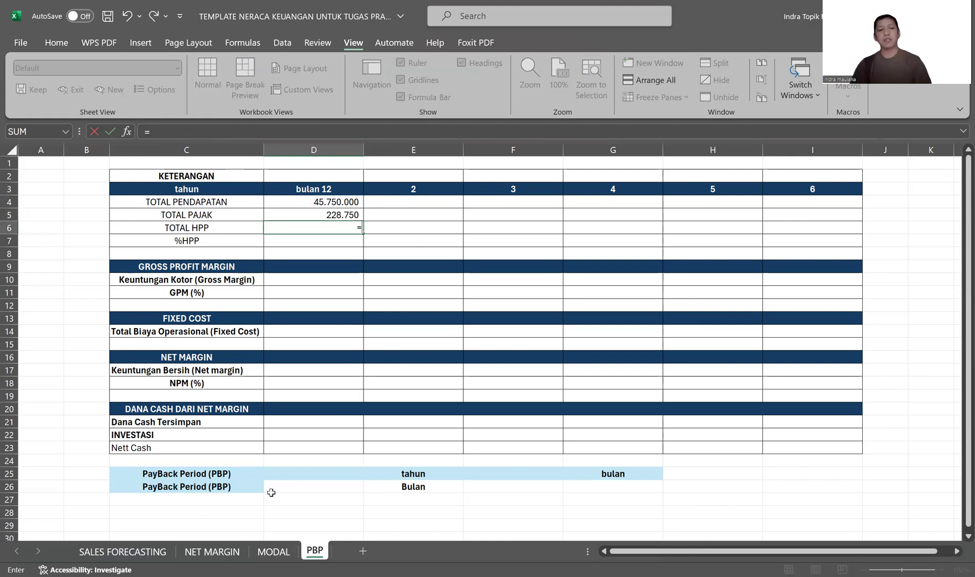
pyautogui.click(212, 552)
pyautogui.click(811, 218)
pyautogui.press('Return')
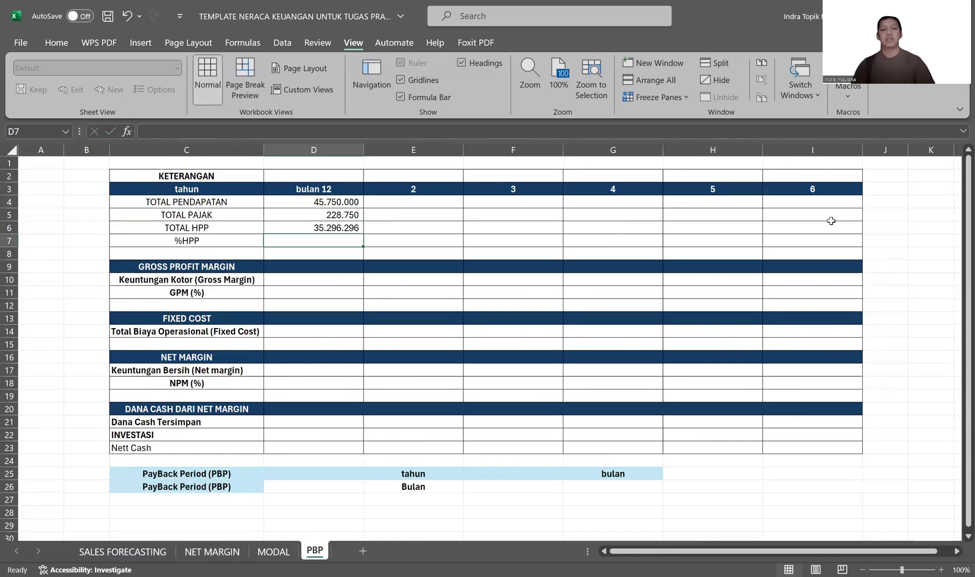
# Calculate %HPP for bulan 12 in D7 by dividing TOTAL HPP by TOTAL PENDAPATAN with =D6/D4.
pyautogui.write('=')
pyautogui.press('Up')
pyautogui.write('/')
pyautogui.press('Up')
pyautogui.press('Up')
pyautogui.press('Up')
pyautogui.press('Return')
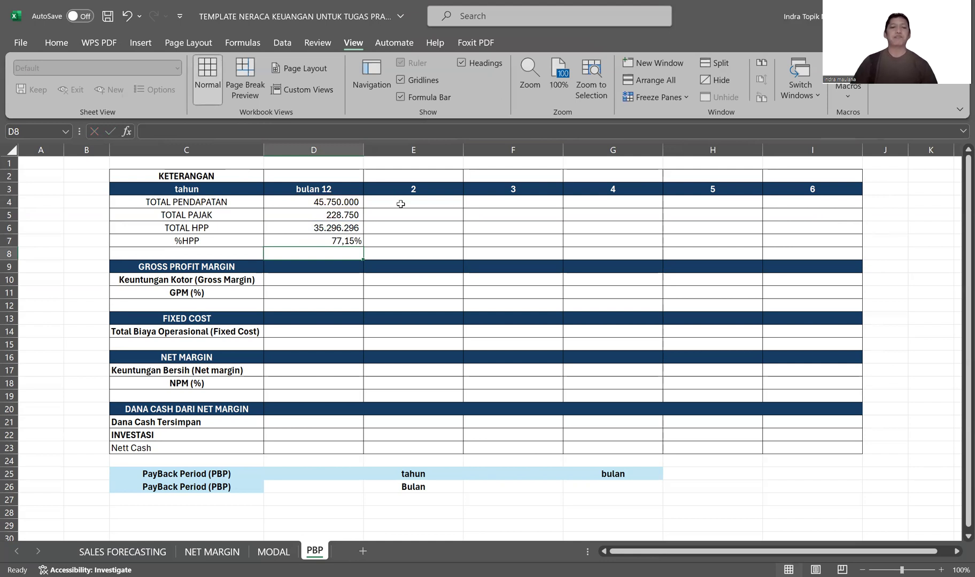
# Enter a growth rate of 20% above each of years 2, 3 and 4 in E2, F2 and G2.
pyautogui.click(420, 175)
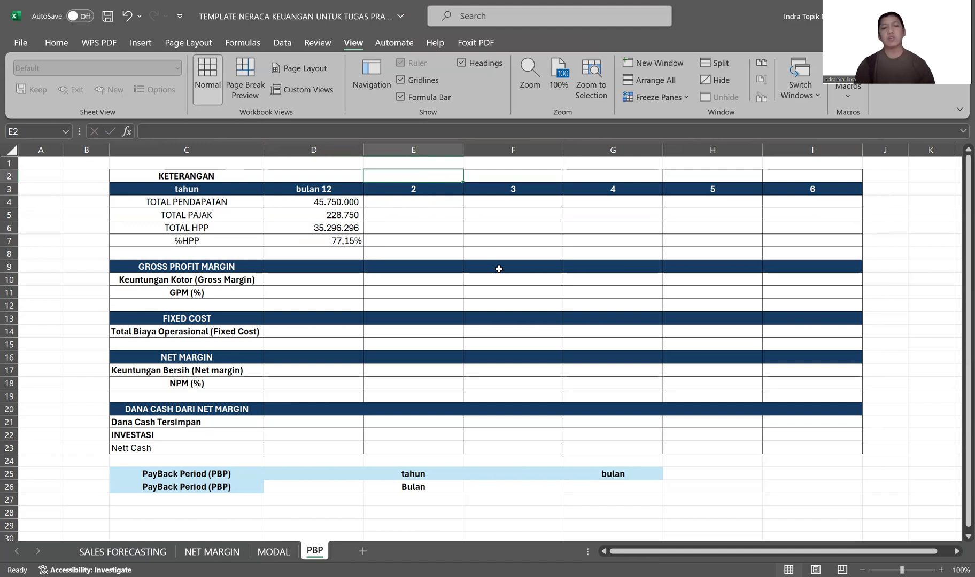
pyautogui.write('20')
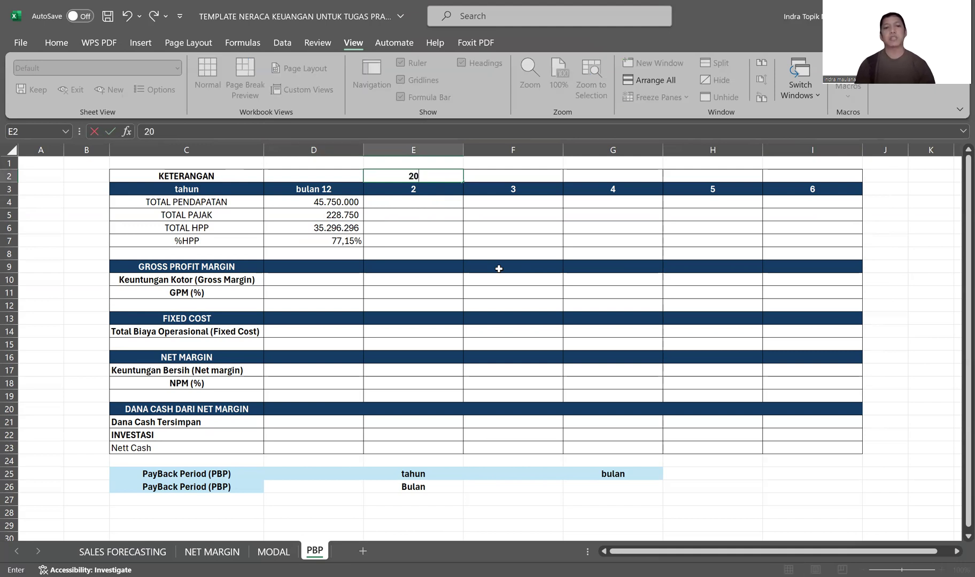
pyautogui.press('Tab')
pyautogui.press('Left')
pyautogui.write('20%')
pyautogui.press('Tab')
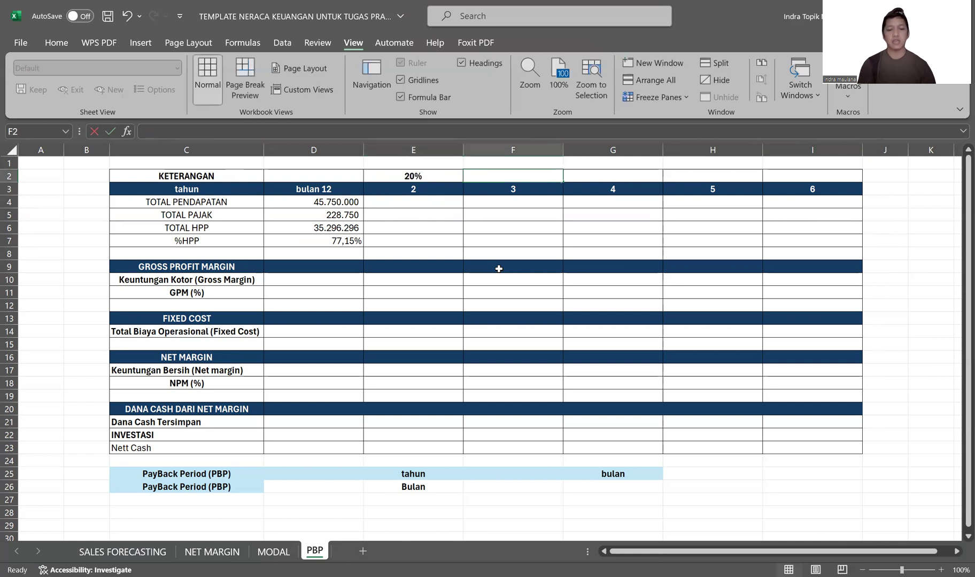
pyautogui.write('20%')
pyautogui.press('Tab')
pyautogui.write('10')
pyautogui.press('BackSpace')
pyautogui.press('BackSpace')
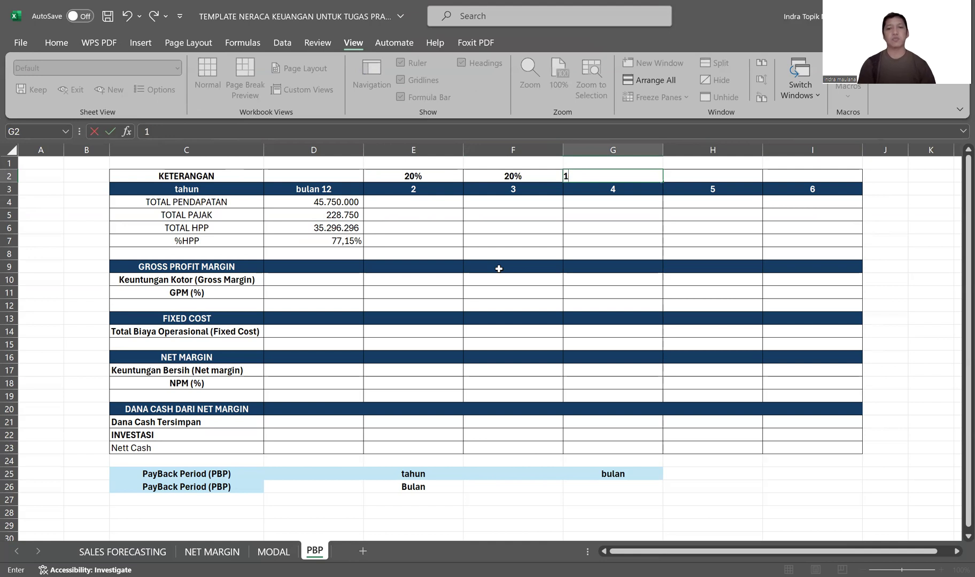
pyautogui.write('20')
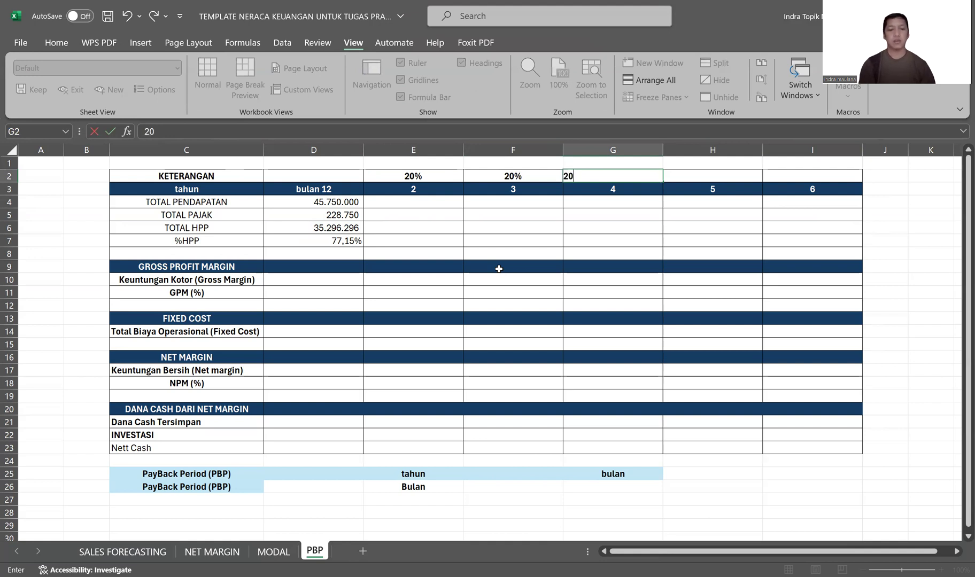
pyautogui.write('%')
# Enter growth rates of 10% above year 5 in H2 and 5% above year 6 in I2.
pyautogui.press('Tab')
pyautogui.write('10%')
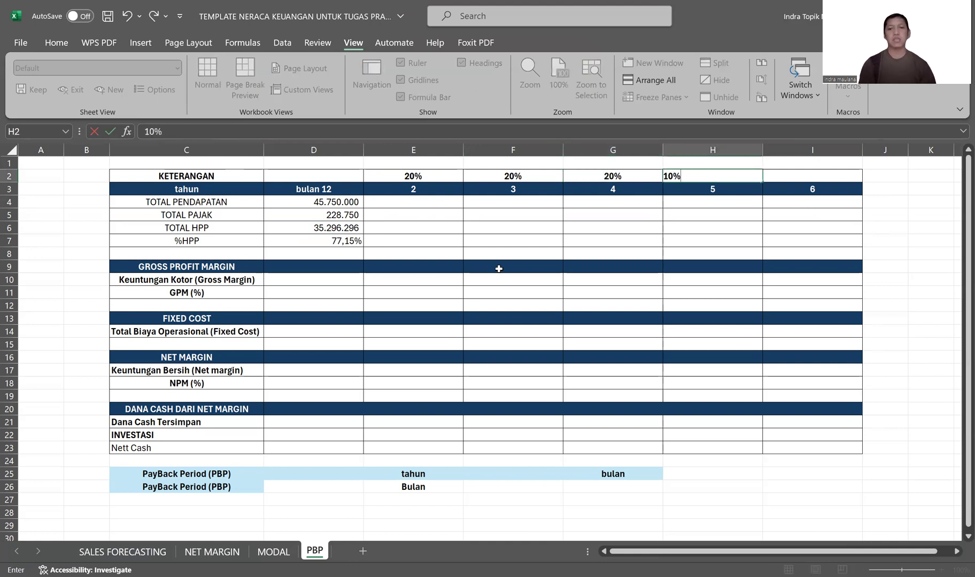
pyautogui.press('Tab')
pyautogui.write('5%')
pyautogui.press('Return')
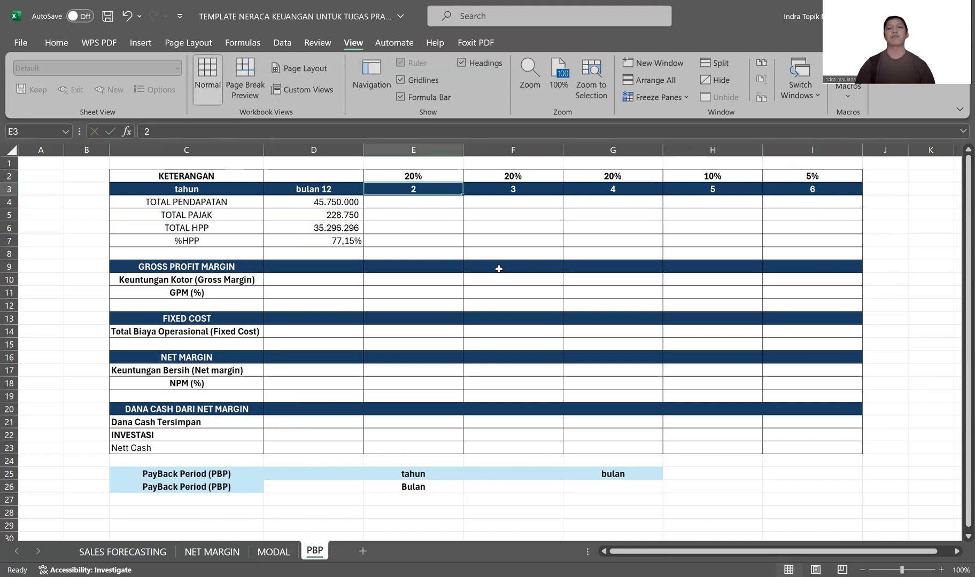
# Calculate TOTAL PENDAPATAN for year 2 in E4 with =D4*12*1,2.
pyautogui.click(382, 204)
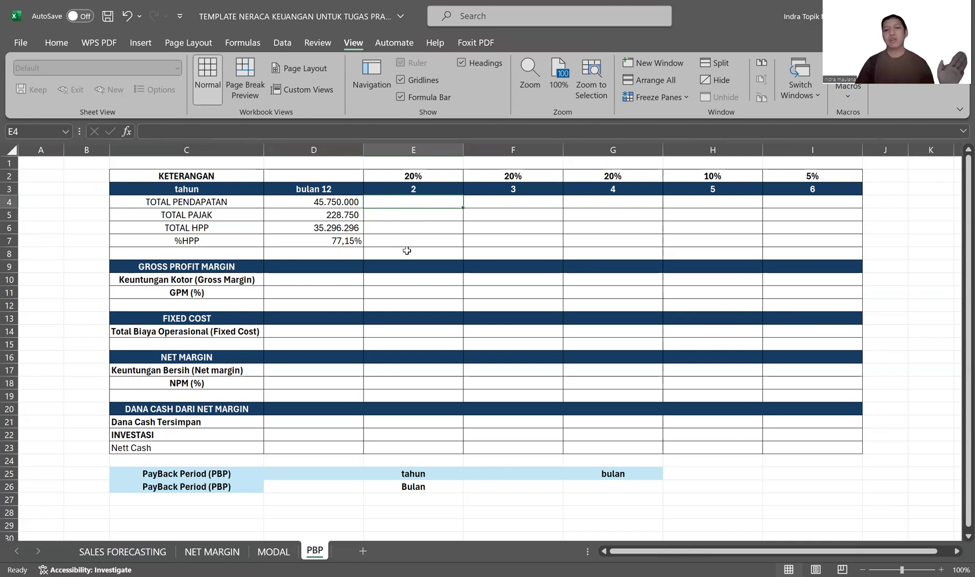
pyautogui.write('=')
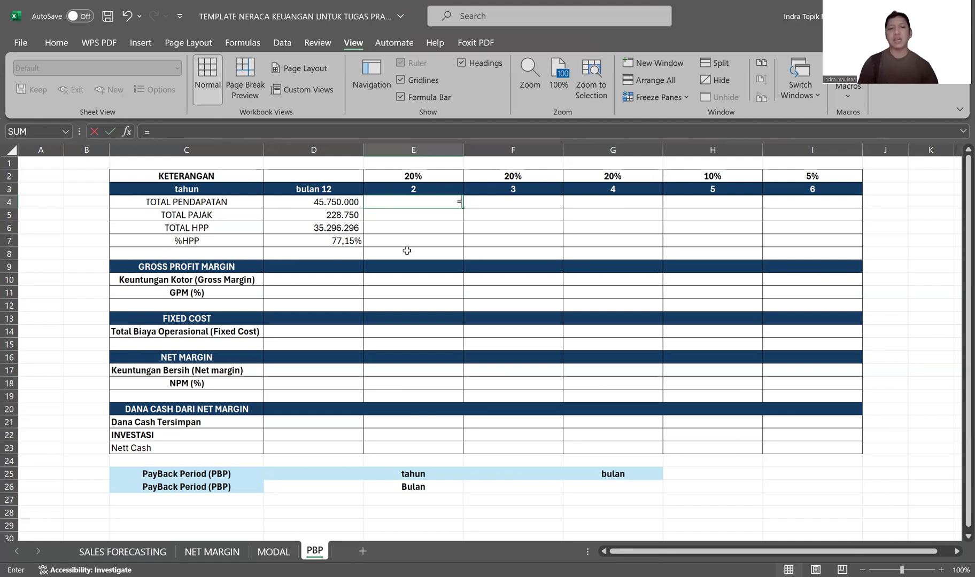
pyautogui.press('Left')
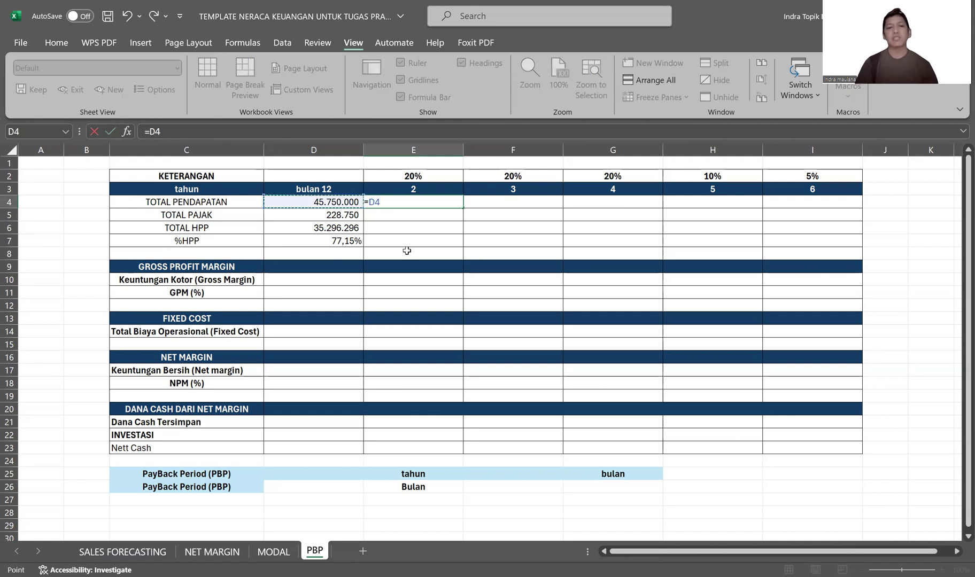
pyautogui.write('*12*')
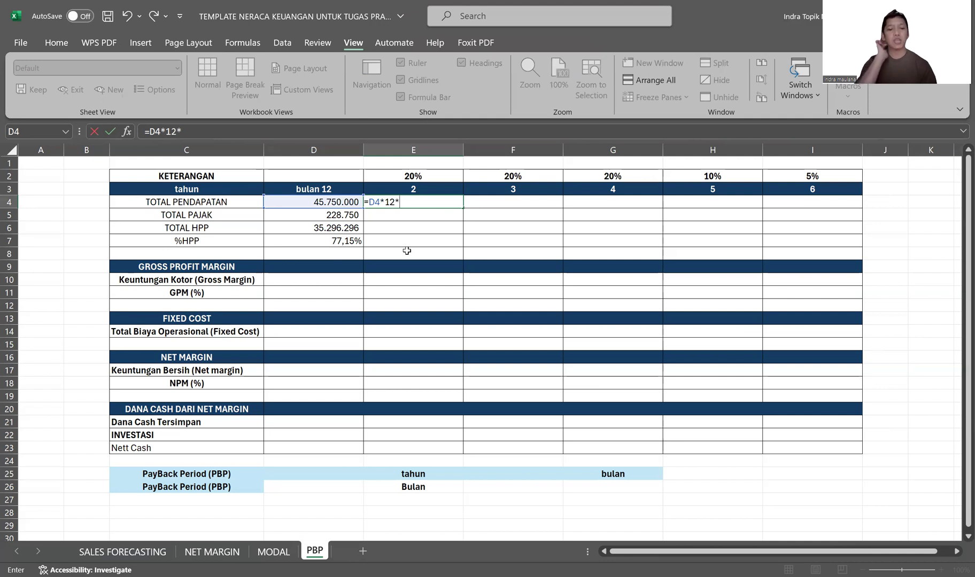
pyautogui.write('1,2')
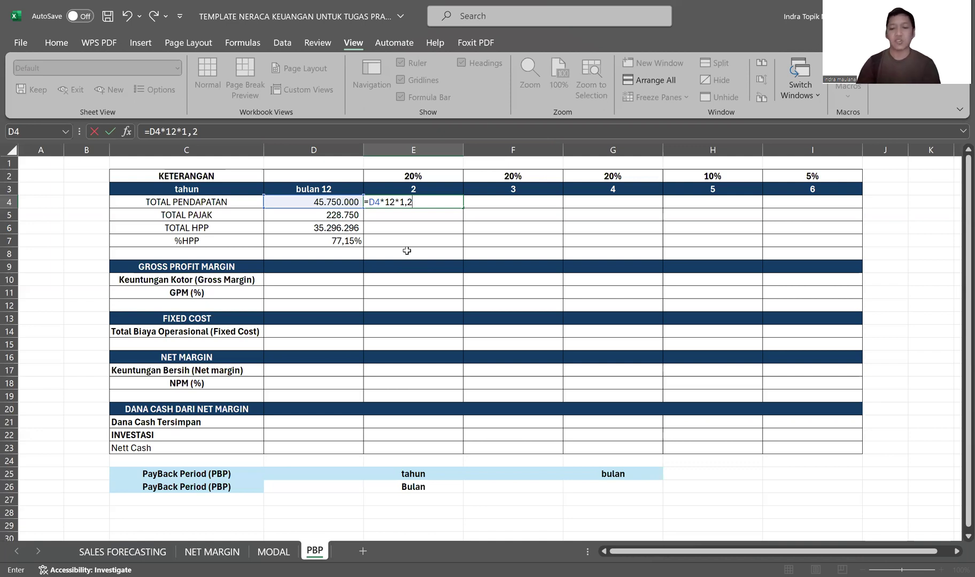
pyautogui.press('Return')
# Fill the year 2 formula from E4 down into TOTAL PAJAK and TOTAL HPP in E5 and E6, and check the resulting formulas.
pyautogui.hotkey('ctrl', 'd')
pyautogui.press('Down')
pyautogui.hotkey('ctrl', 'd')
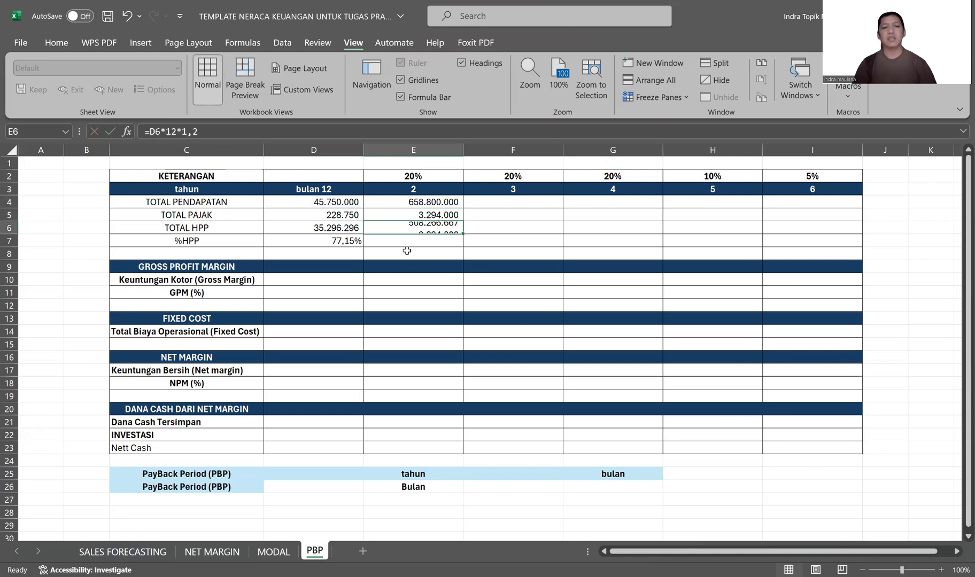
pyautogui.press('Down')
pyautogui.press('Left')
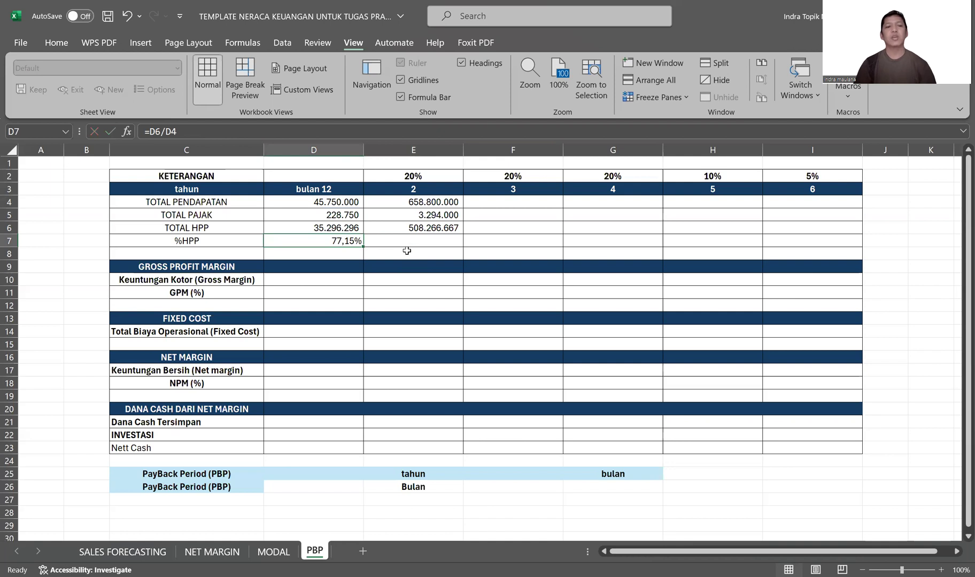
pyautogui.press('Right')
pyautogui.press('Left')
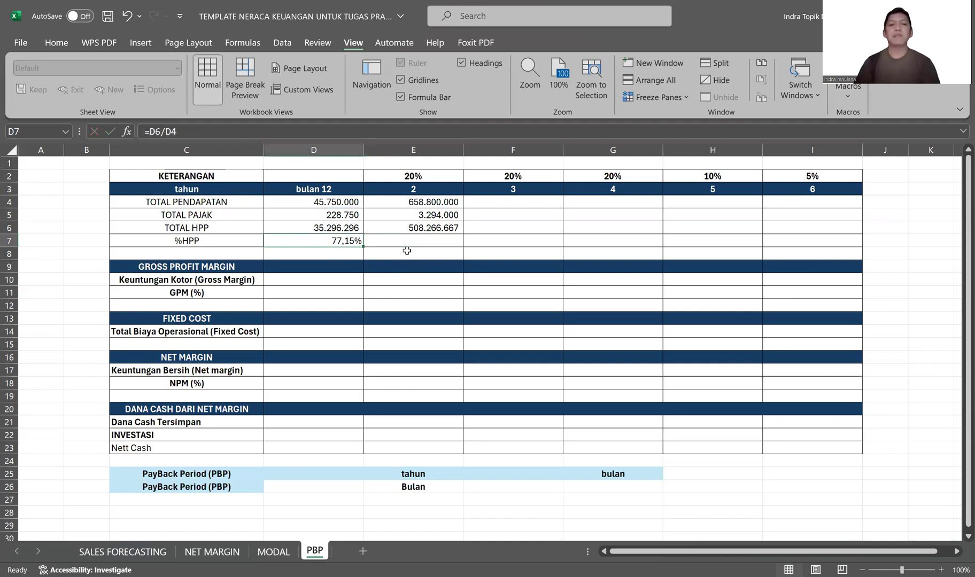
pyautogui.press('Right')
pyautogui.press('Up')
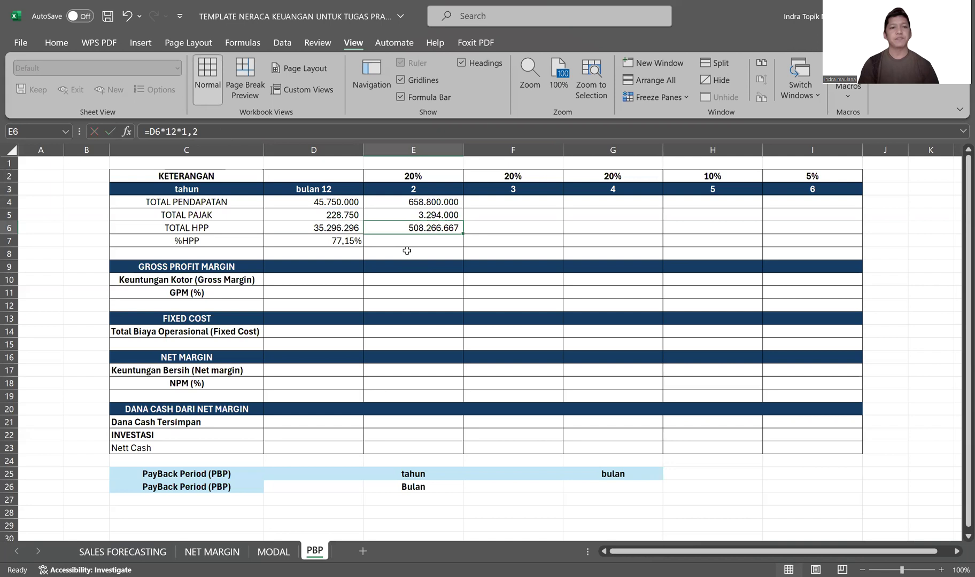
pyautogui.press('Up')
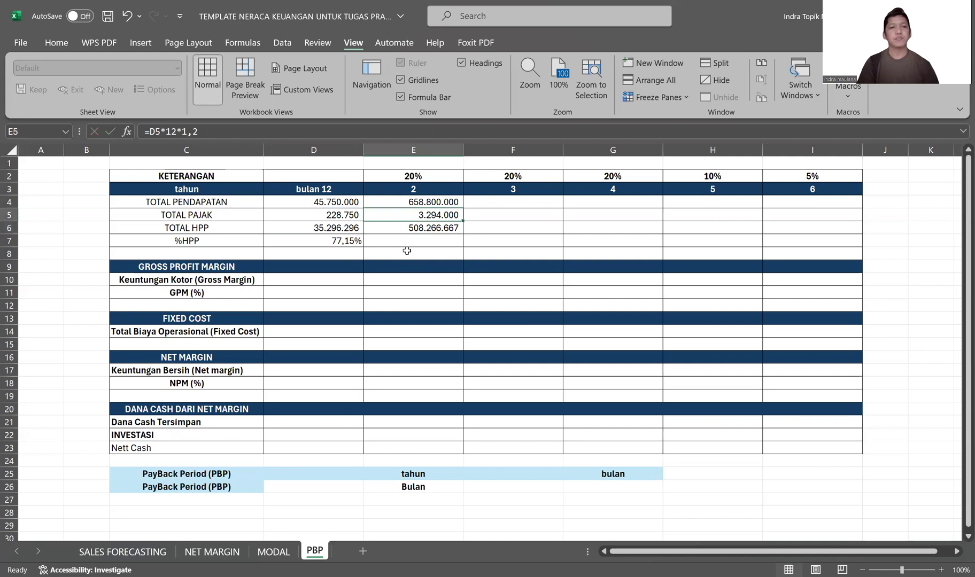
# Replace the TOTAL PAJAK formula for year 2 in E5 with a copy of the 0,5% formula from D5.
pyautogui.press('Left')
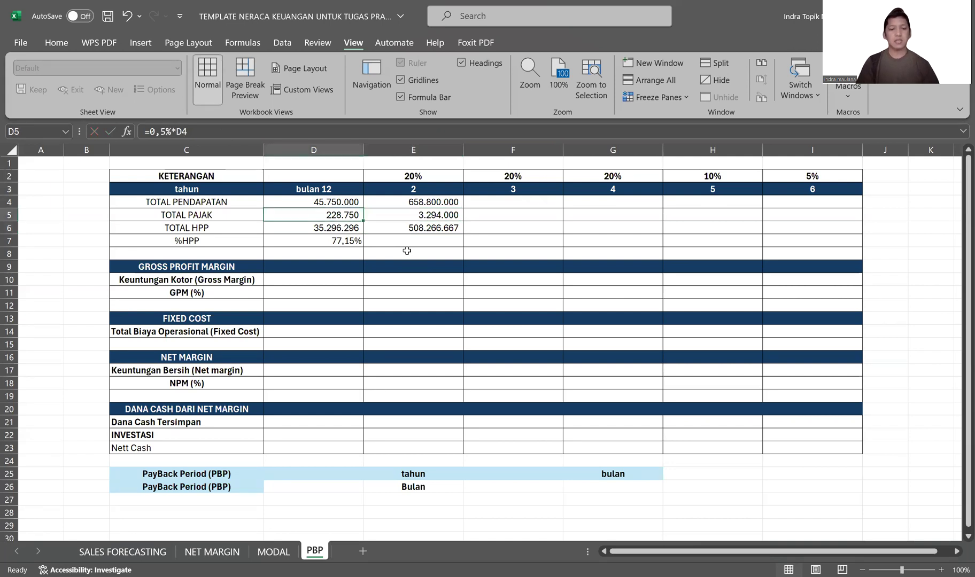
pyautogui.hotkey('ctrl', 'c')
pyautogui.press('Right')
pyautogui.press('Return')
pyautogui.press('Down')
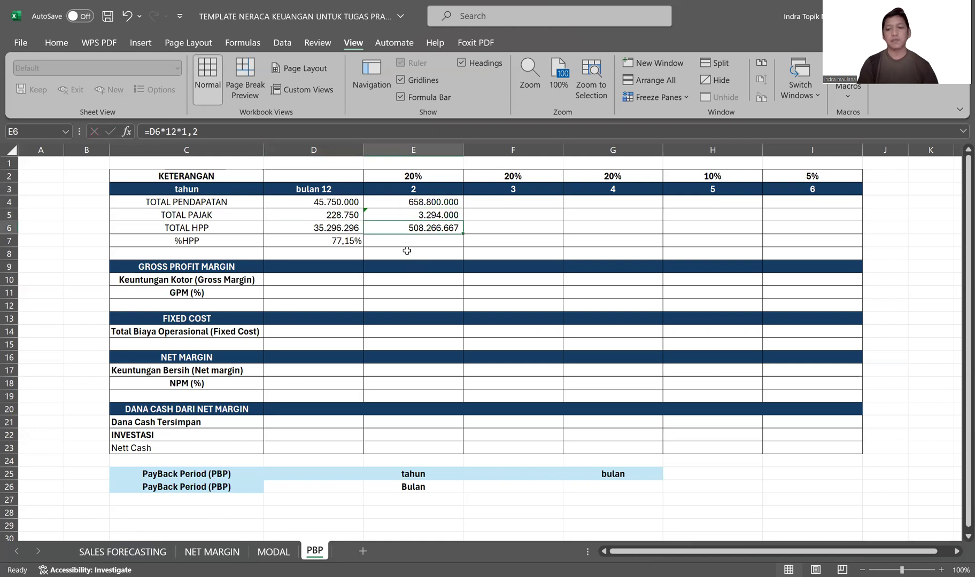
pyautogui.hotkey('ctrl', 'z')
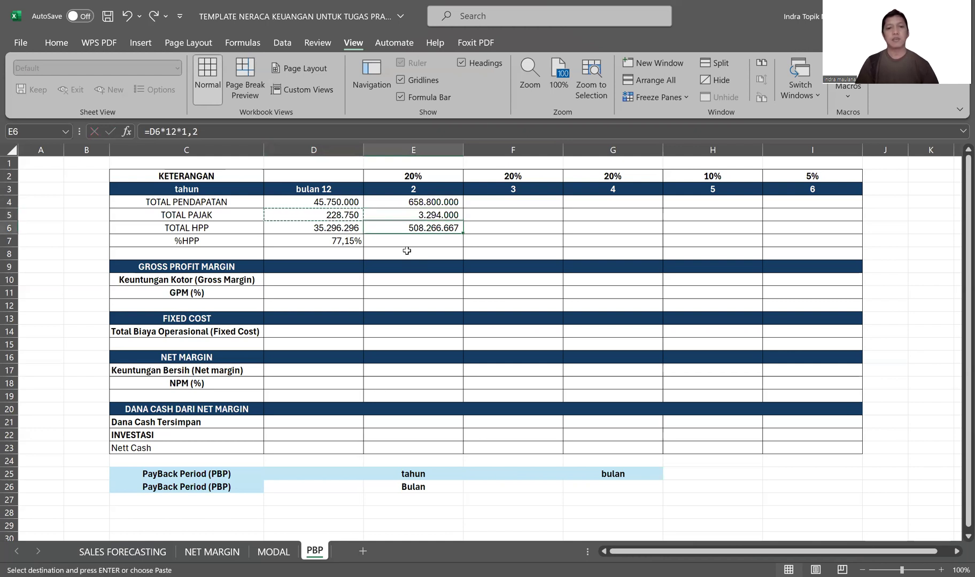
pyautogui.press('Left')
pyautogui.press('Right')
pyautogui.press('Return')
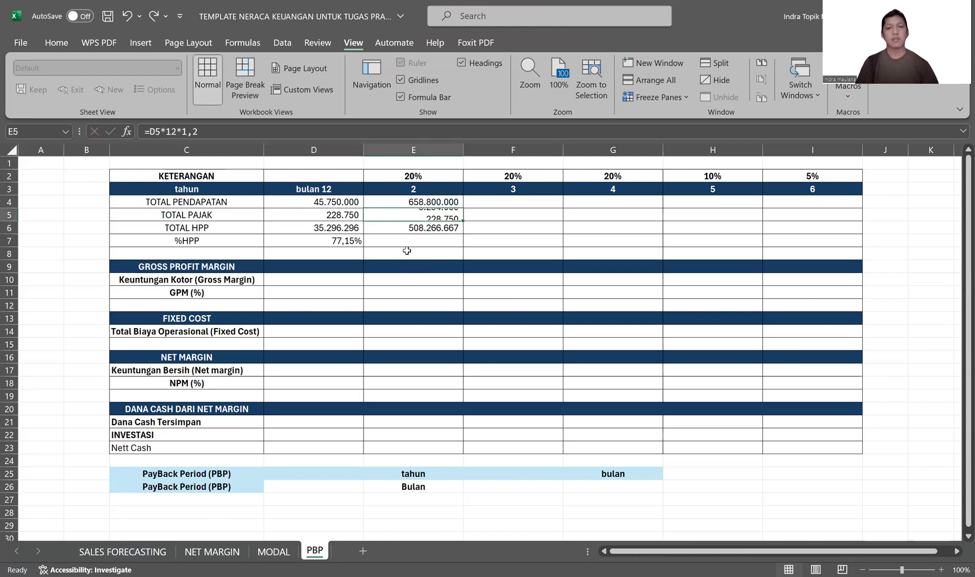
# Clear TOTAL HPP for year 2 in E6 and recalculate it from the %HPP and year 2 revenue with =D7*E4.
pyautogui.press('Down')
pyautogui.press('Delete')
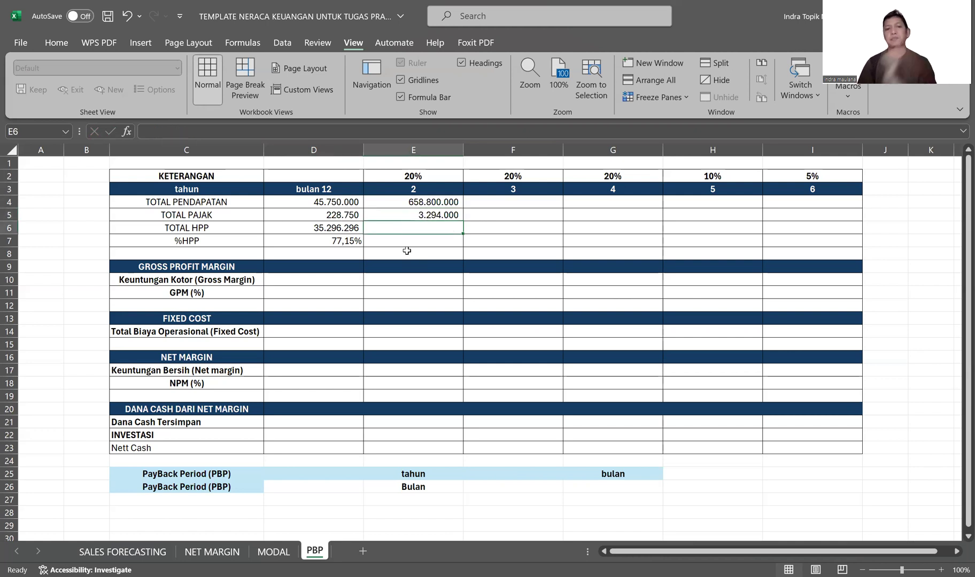
pyautogui.click(338, 238)
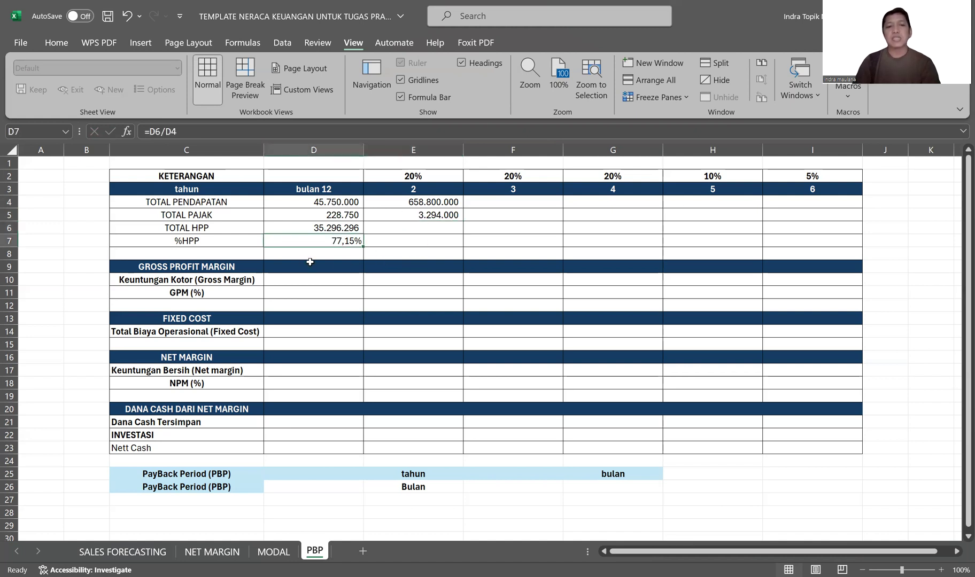
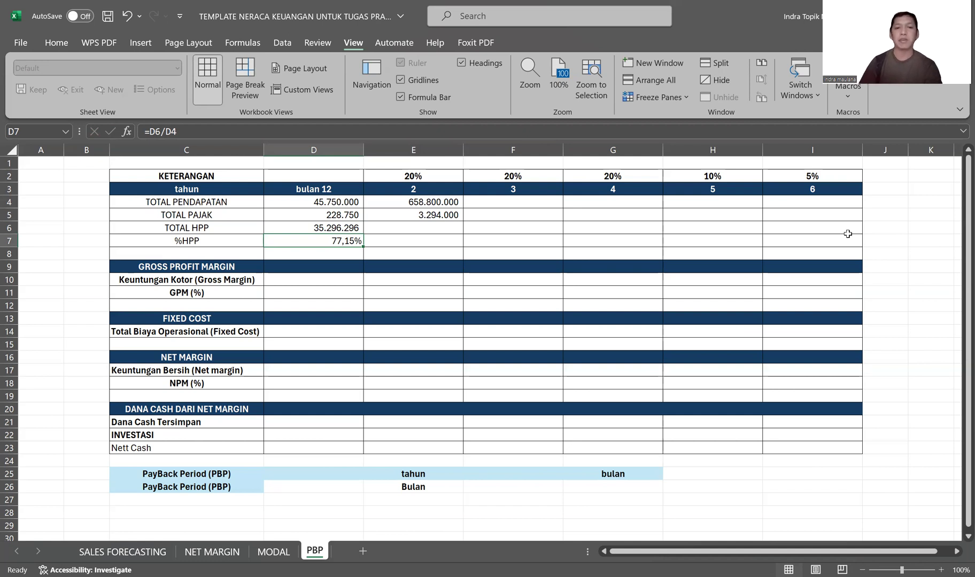
pyautogui.press('Up')
pyautogui.press('Right')
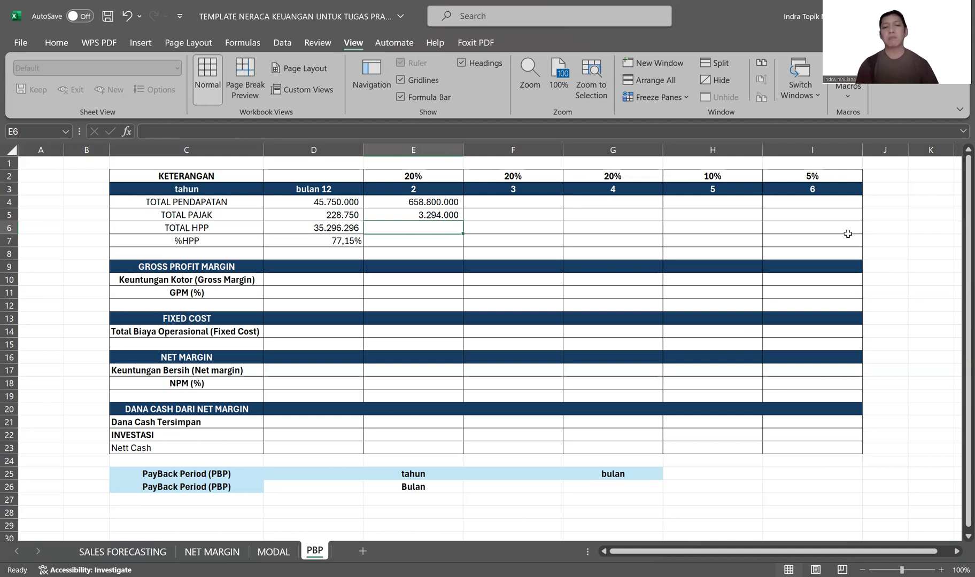
pyautogui.write('=')
pyautogui.press('Left')
pyautogui.press('Down')
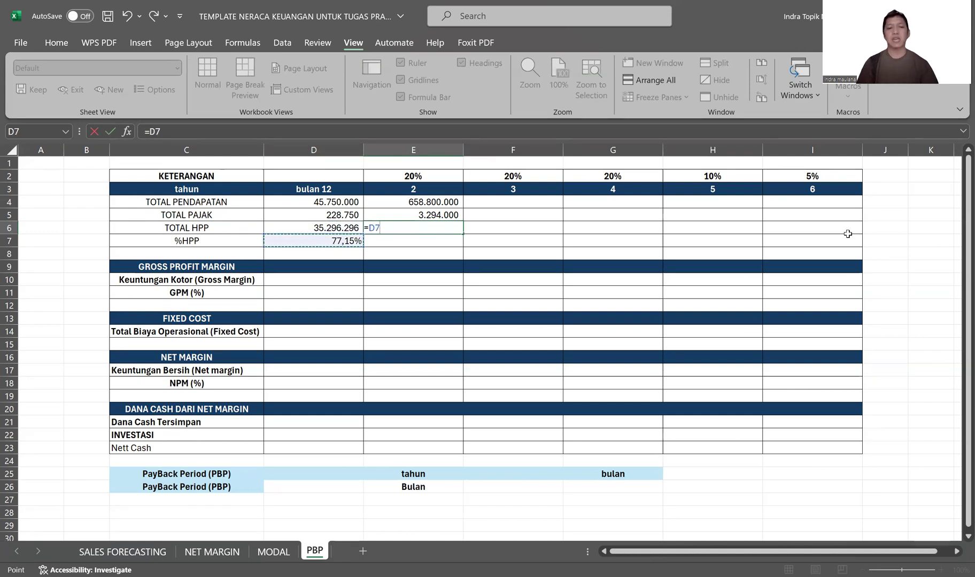
pyautogui.write('*')
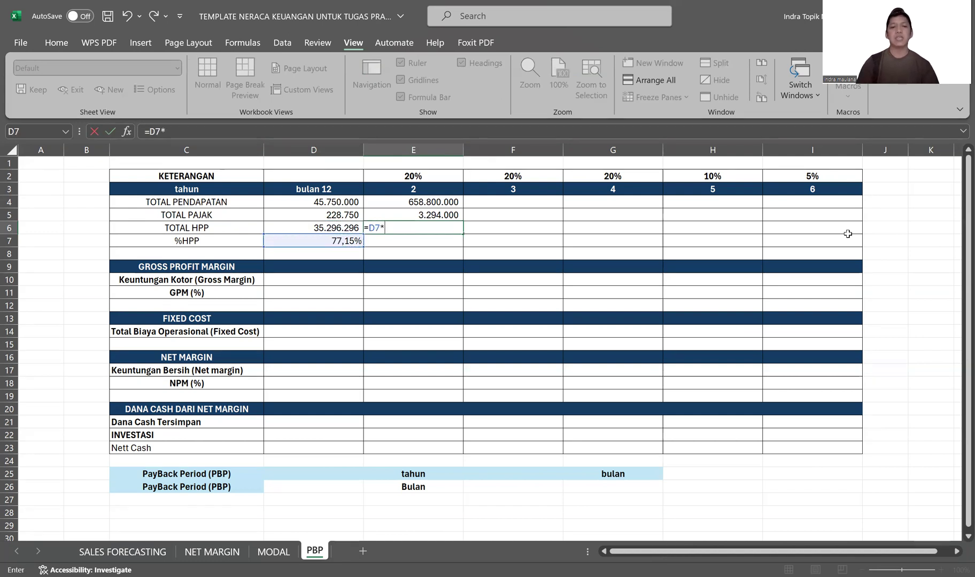
pyautogui.click(410, 199)
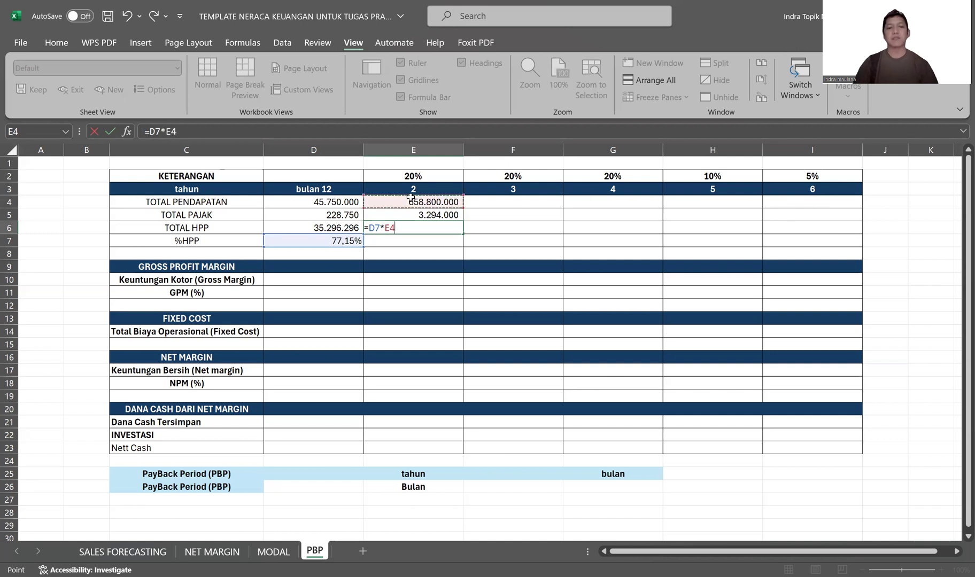
pyautogui.press('Return')
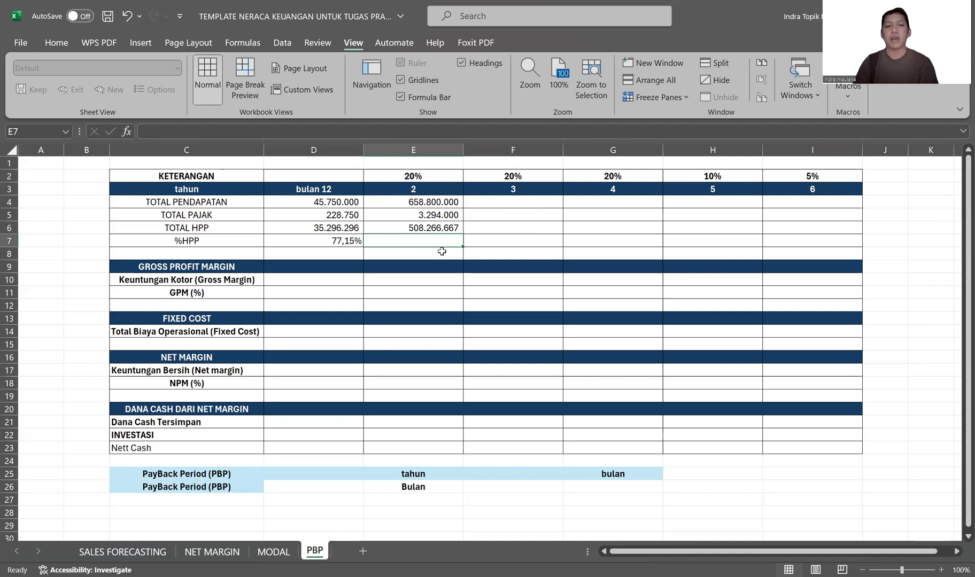
# Copy the %HPP formula from D7 into E7 for year 2.
pyautogui.click(357, 242)
pyautogui.hotkey('ctrl', 'c')
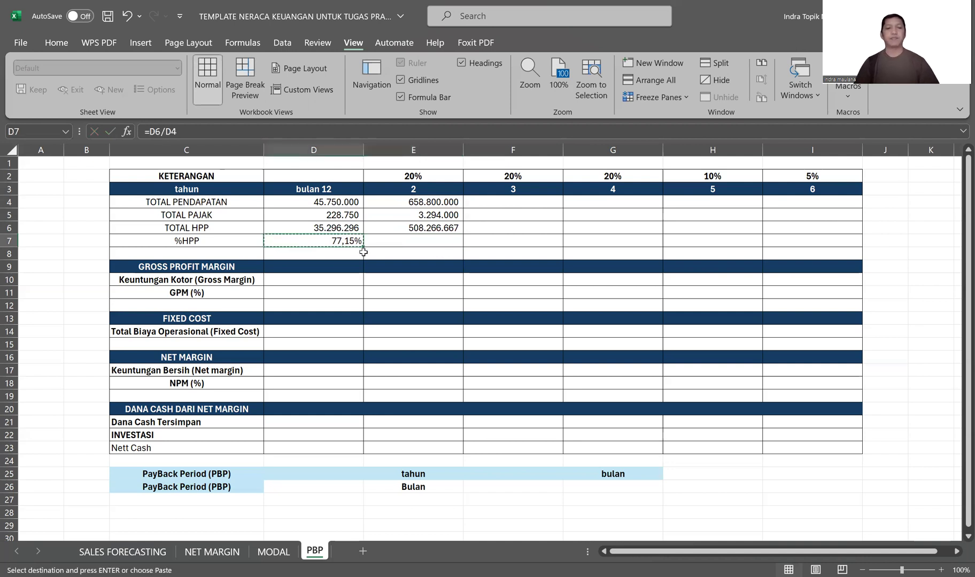
pyautogui.press('Right')
pyautogui.press('Return')
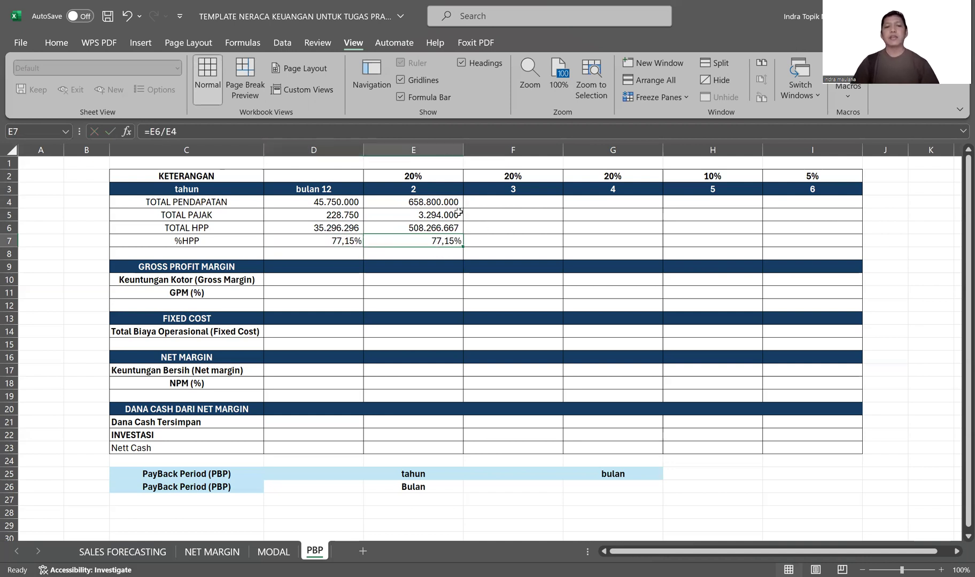
# Calculate TOTAL PENDAPATAN for year 3 in F4 with =1,2*E4.
pyautogui.click(499, 200)
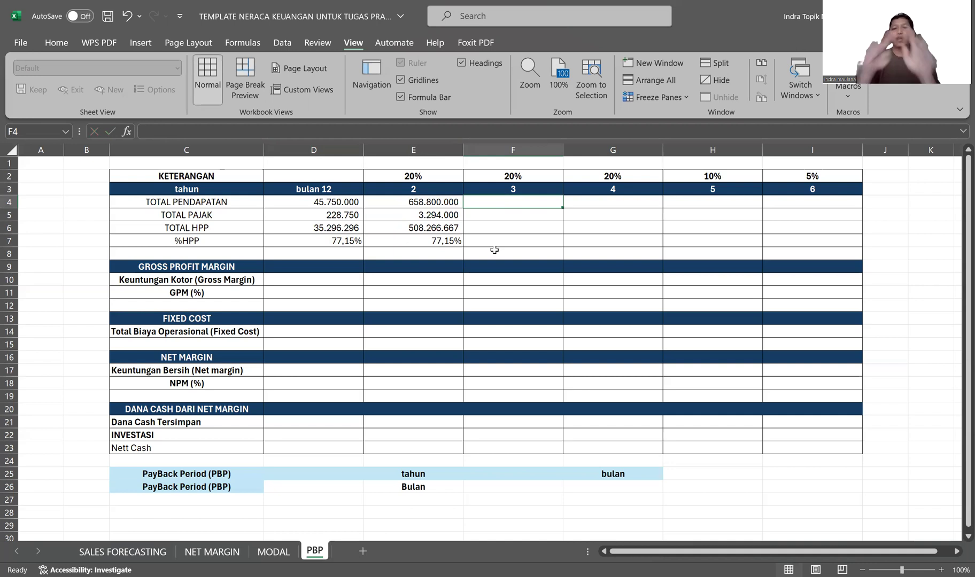
pyautogui.write('=')
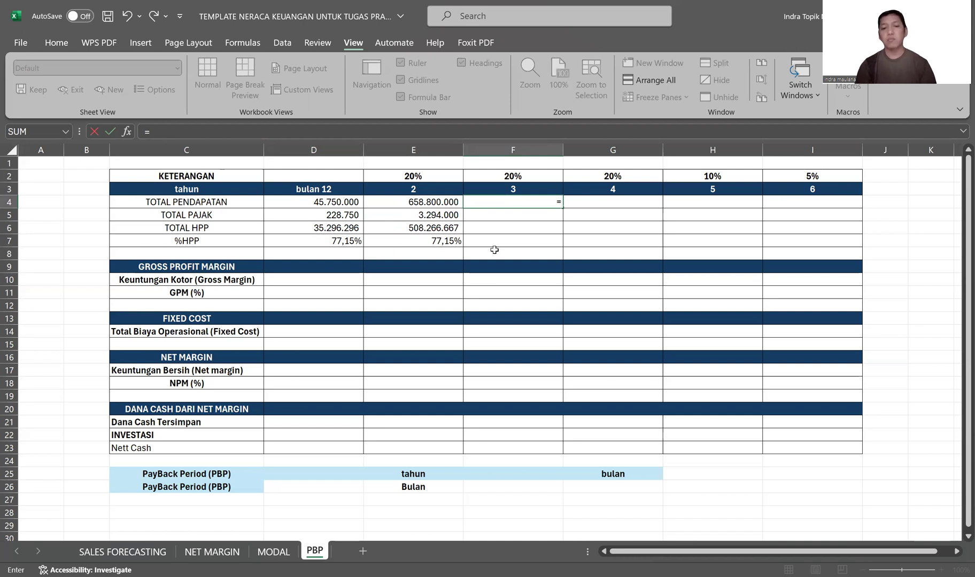
pyautogui.write('1,2*')
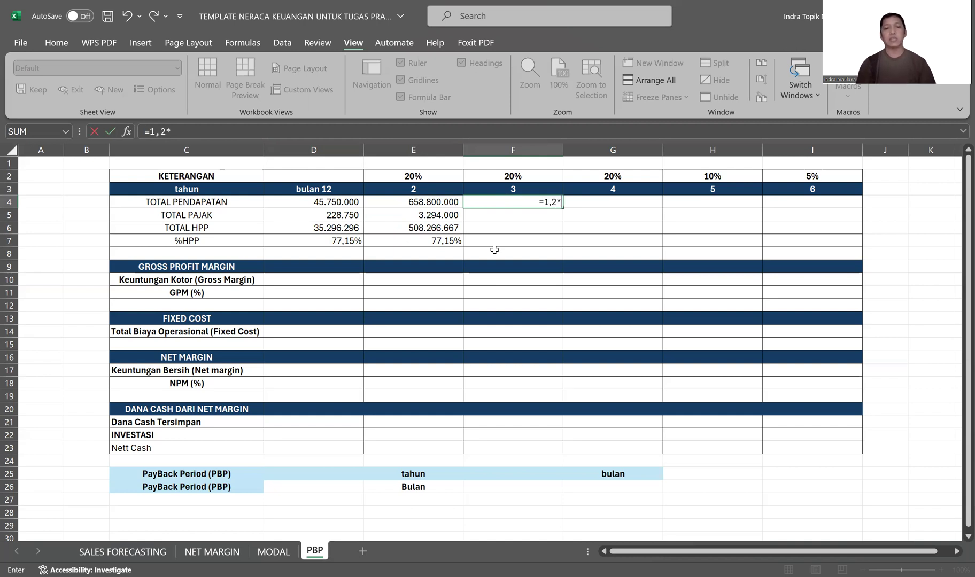
pyautogui.click(442, 202)
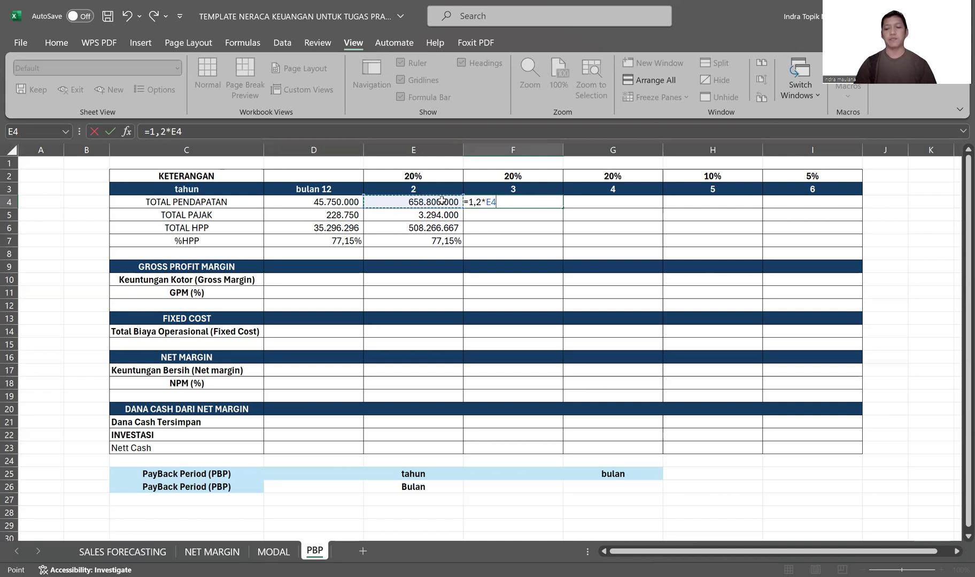
pyautogui.press('Return')
# Copy the year 2 TOTAL PAJAK, TOTAL HPP and %HPP formulas from E5:E7 into F5:F7 for year 3.
pyautogui.press('Left')
pyautogui.hotkey('shift', 'Down')
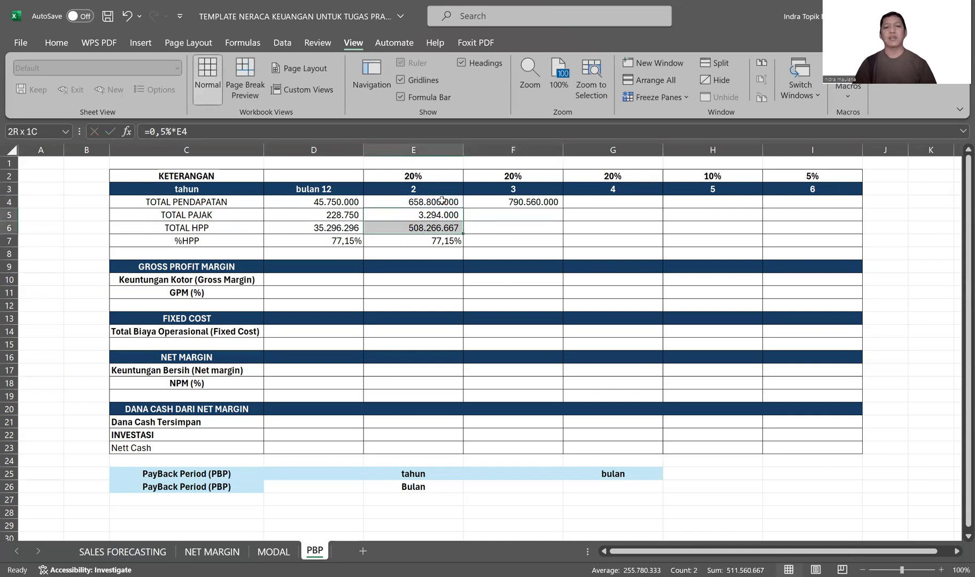
pyautogui.hotkey('shift', 'Down')
pyautogui.hotkey('ctrl', 'c')
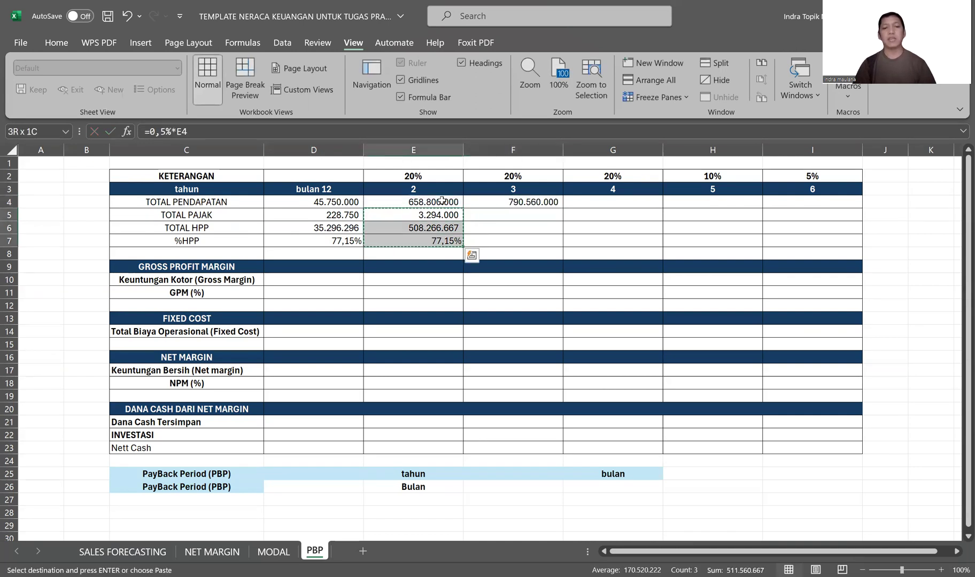
pyautogui.press('Right')
pyautogui.hotkey('ctrl', 'v')
pyautogui.press('Escape')
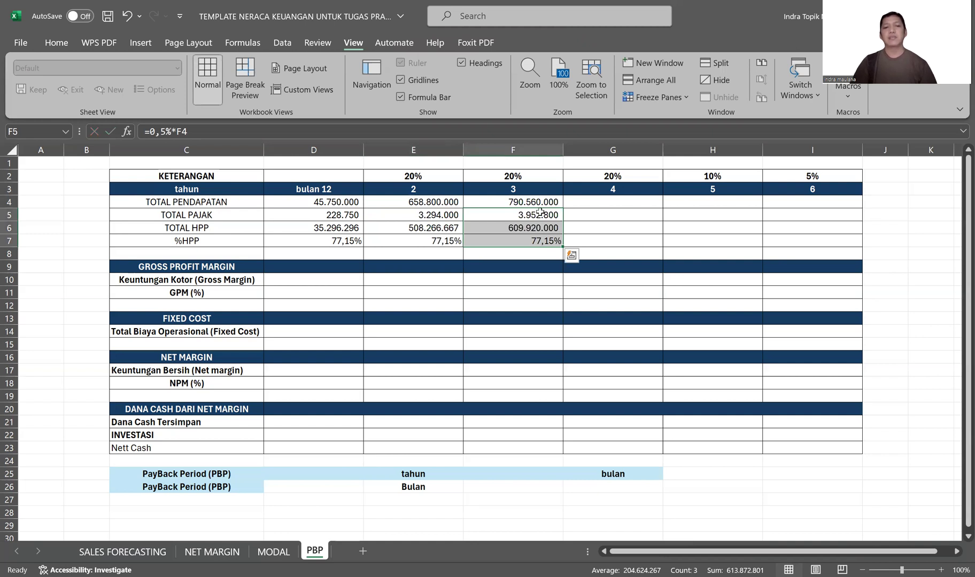
# Copy the year 3 revenue, tax, HPP and %HPP formulas from F4:F7 into G4:G7 for year 4.
pyautogui.click(593, 203)
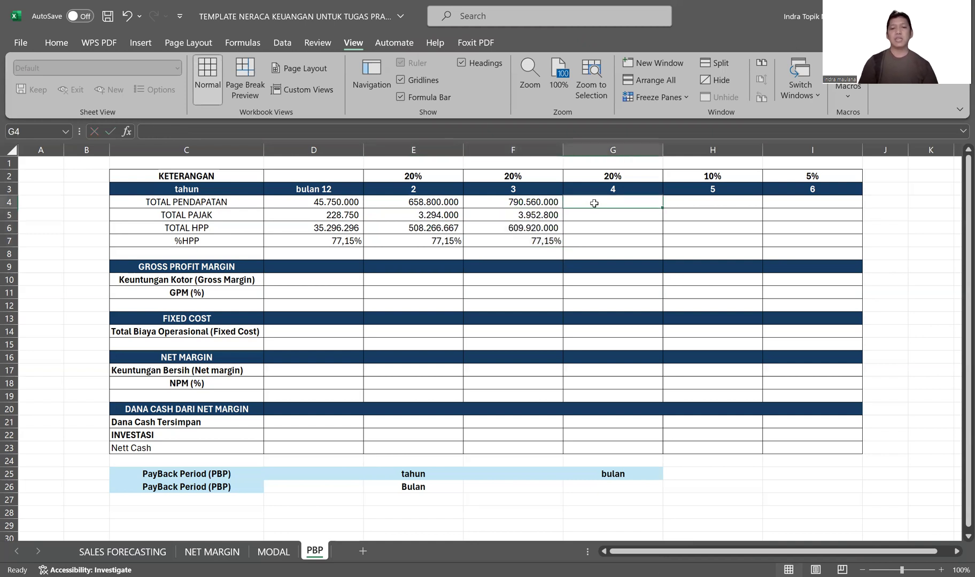
pyautogui.press('Left')
pyautogui.hotkey('shift', 'Down')
pyautogui.hotkey('shift', 'Down')
pyautogui.hotkey('shift', 'Down')
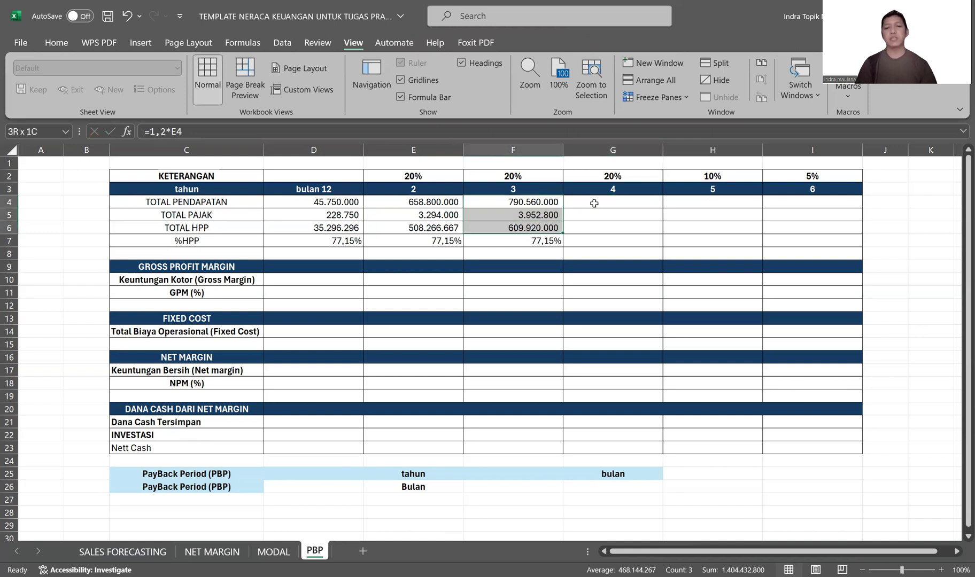
pyautogui.hotkey('ctrl', 'c')
pyautogui.click(594, 203)
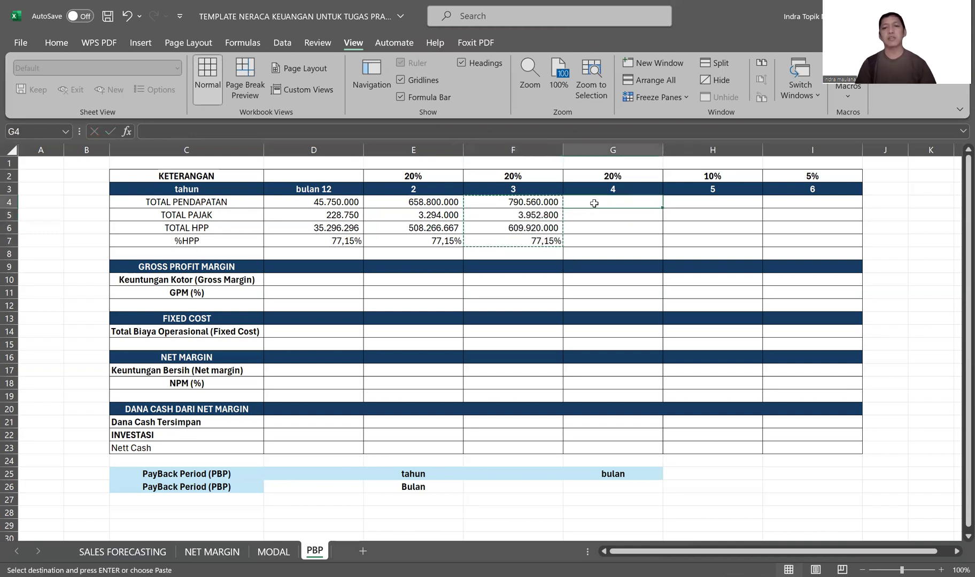
pyautogui.press('Return')
# Calculate TOTAL PENDAPATAN for year 5 in H4 with 10% growth, using =1,1*G4.
pyautogui.press('Right')
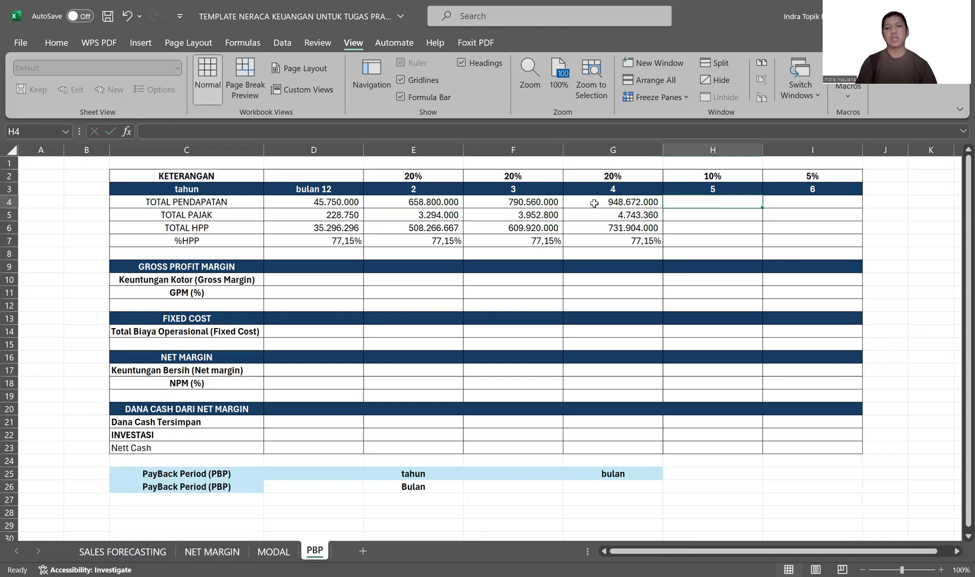
pyautogui.write('=1,1')
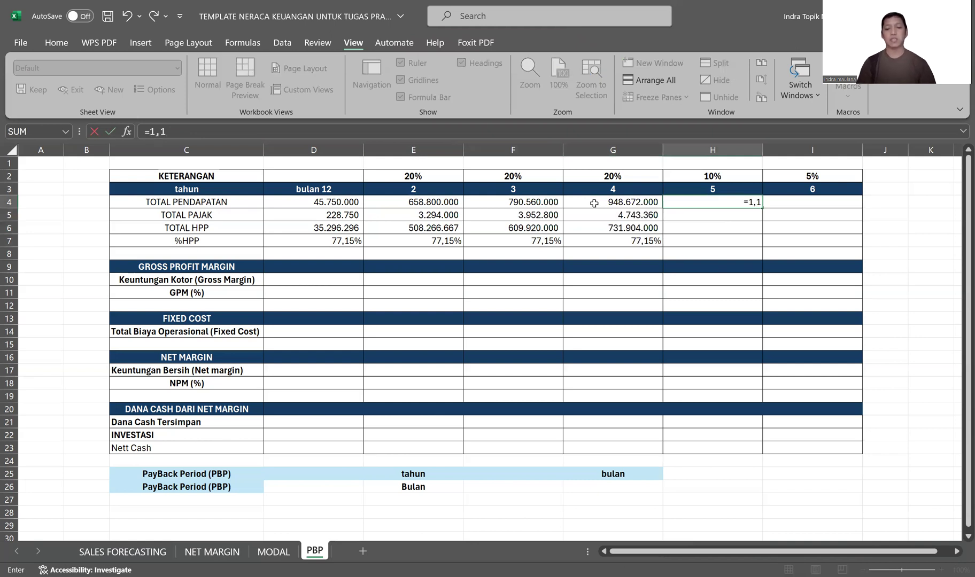
pyautogui.write('*')
pyautogui.click(594, 204)
pyautogui.press('Return')
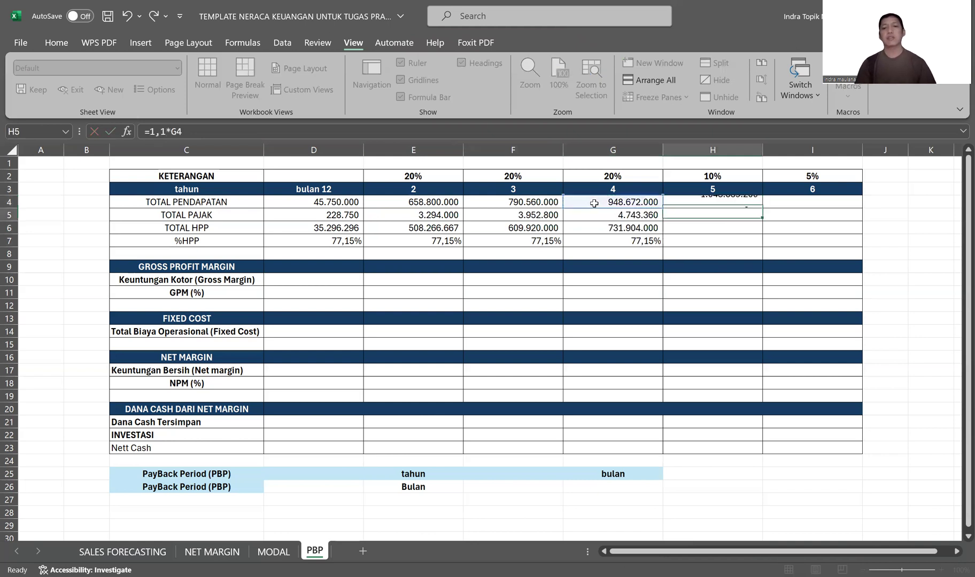
# Copy the year 4 TOTAL PAJAK, TOTAL HPP and %HPP formulas from G5:G7 into H5:H7 for year 5.
pyautogui.press('Left')
pyautogui.hotkey('shift', 'Down')
pyautogui.hotkey('shift', 'Down')
pyautogui.hotkey('ctrl', 'c')
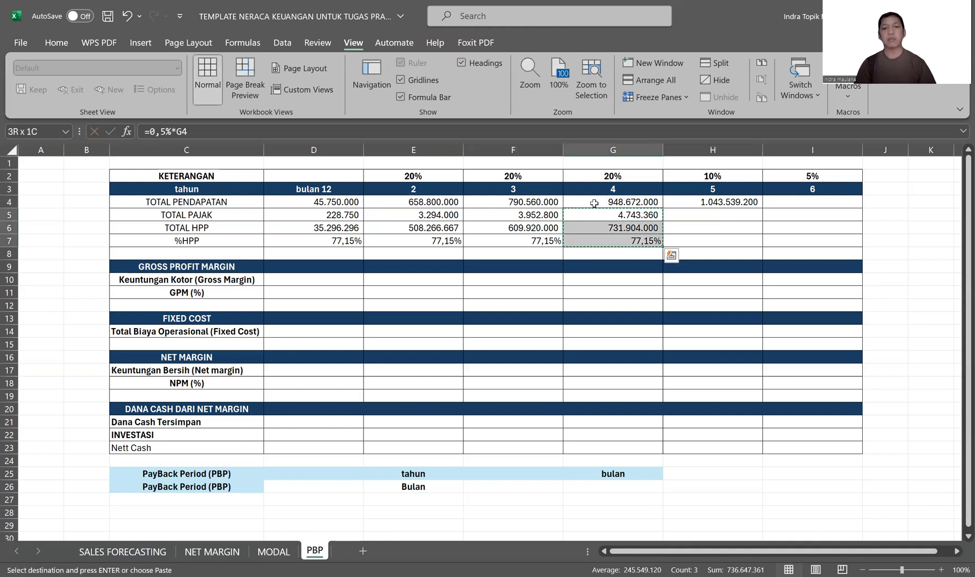
pyautogui.press('Right')
pyautogui.hotkey('ctrl', 'v')
pyautogui.press('Escape')
# Calculate TOTAL PENDAPATAN for year 6 in I4 with 5% growth, using =1,05*H4.
pyautogui.press('Up')
pyautogui.press('Right')
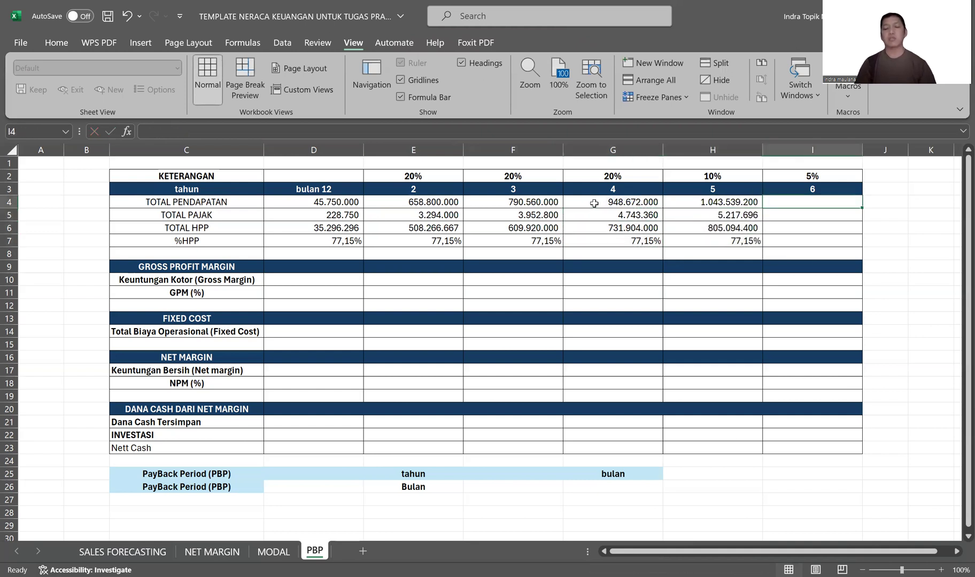
pyautogui.write('=1,')
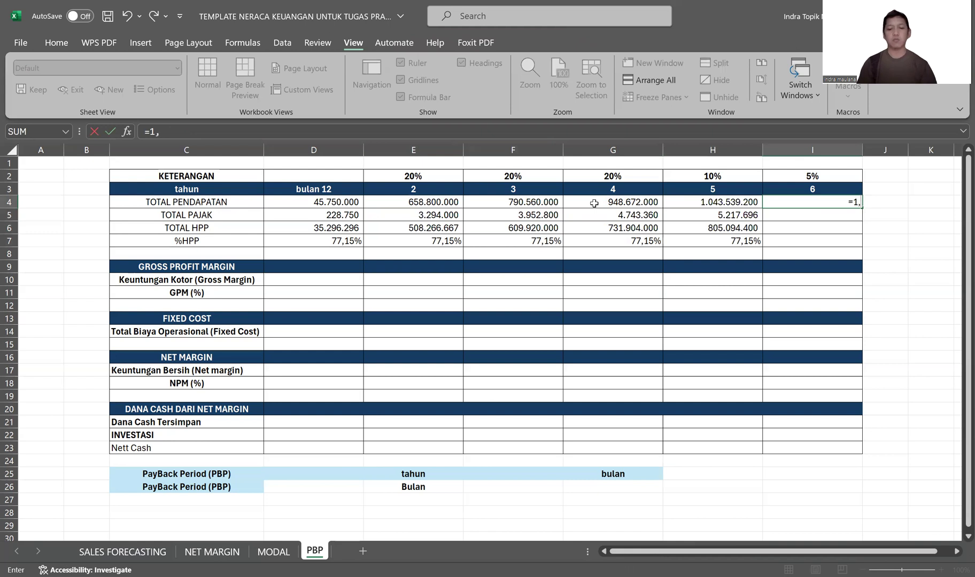
pyautogui.write('05')
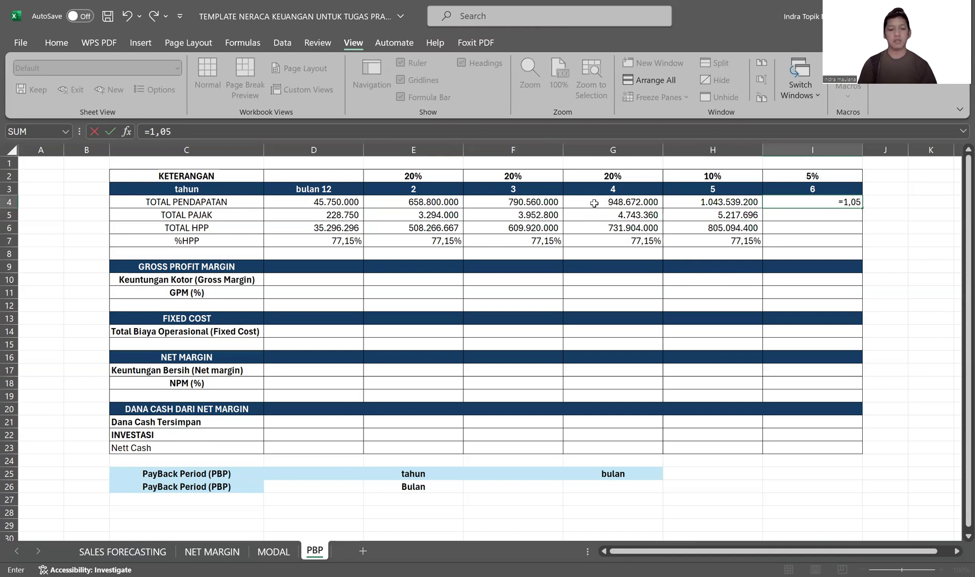
pyautogui.write('*')
pyautogui.press('Left')
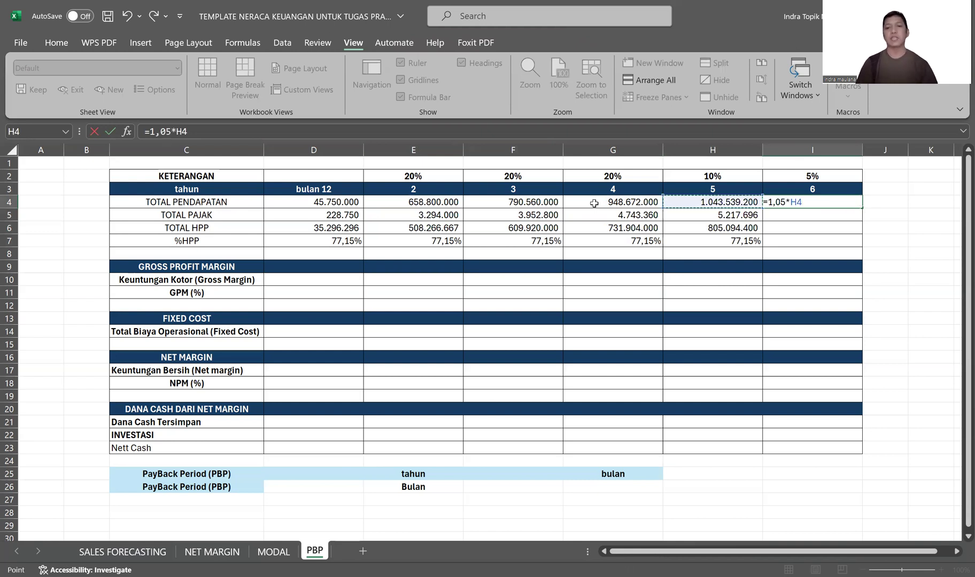
pyautogui.press('Return')
# Copy the year 5 TOTAL PAJAK, TOTAL HPP and %HPP formulas from H5:H7 into I5:I7 for year 6.
pyautogui.press('Left')
pyautogui.hotkey('shift', 'Down')
pyautogui.hotkey('shift', 'Down')
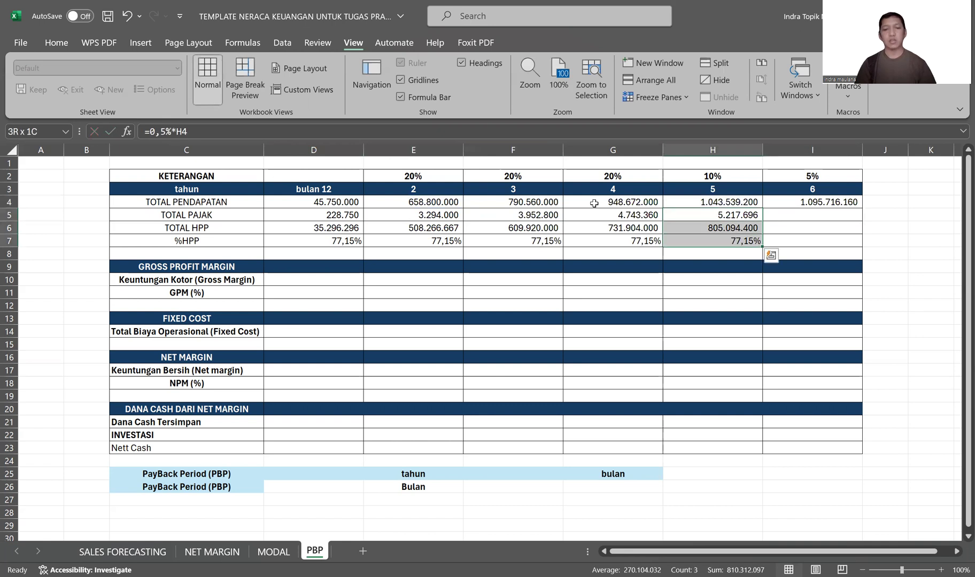
pyautogui.hotkey('ctrl', 'c')
pyautogui.press('Right')
pyautogui.hotkey('ctrl', 'v')
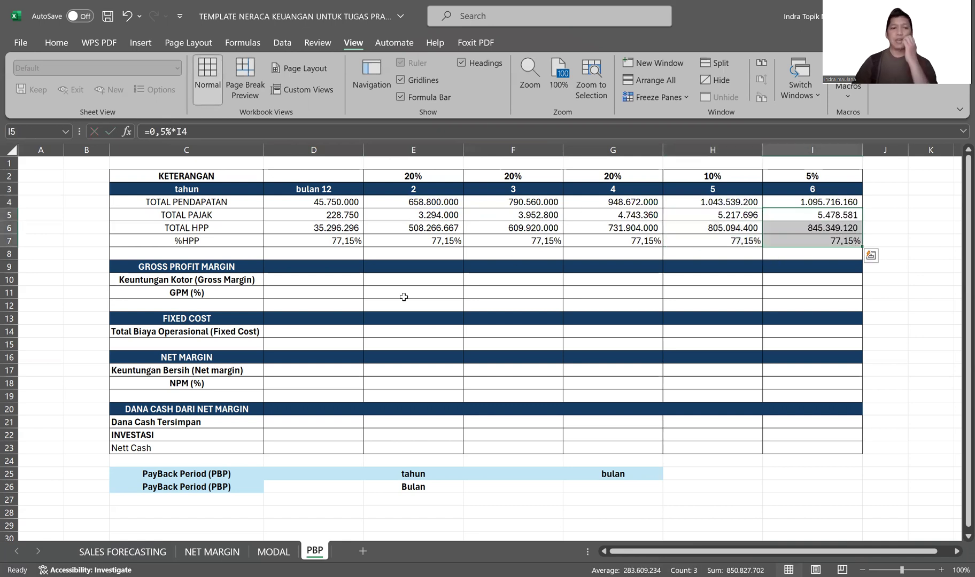
# Calculate Keuntungan Kotor (Gross Margin) for bulan 12 in D10 with =D4-D5-D6.
pyautogui.click(315, 280)
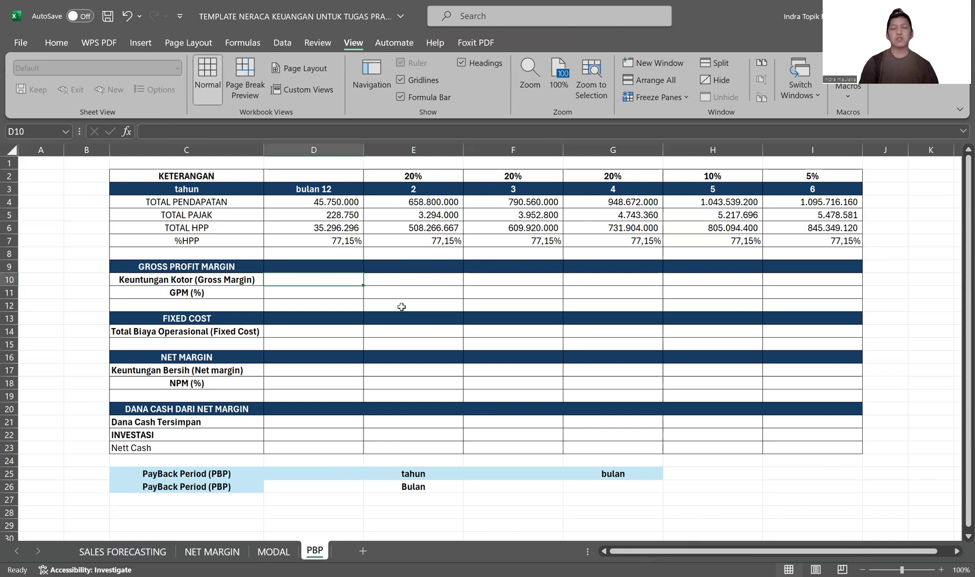
pyautogui.write('=')
pyautogui.press('Up')
pyautogui.press('Up')
pyautogui.press('Up')
pyautogui.press('Up')
pyautogui.press('Up')
pyautogui.press('Up')
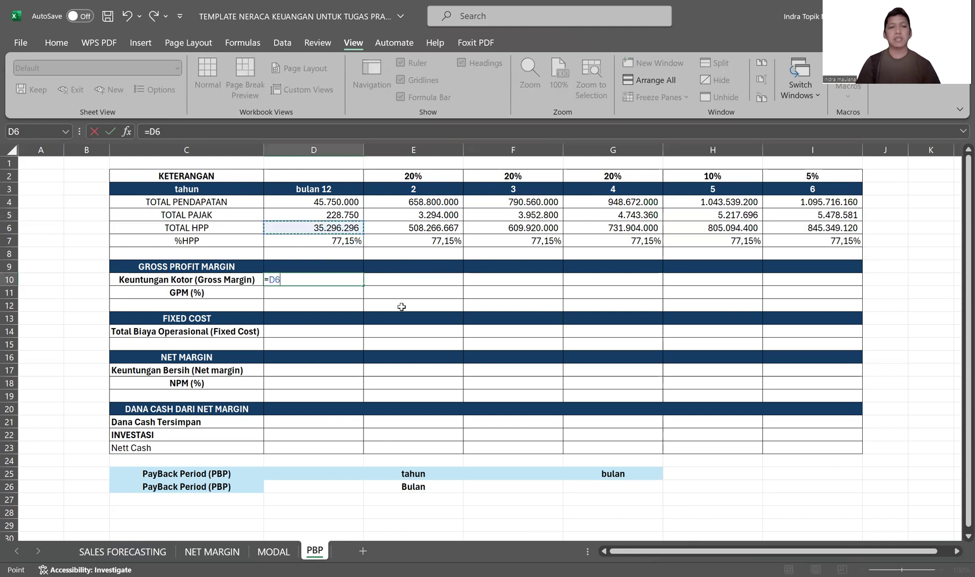
pyautogui.write('-')
pyautogui.press('Up')
pyautogui.press('Up')
pyautogui.press('Up')
pyautogui.press('Up')
pyautogui.press('Up')
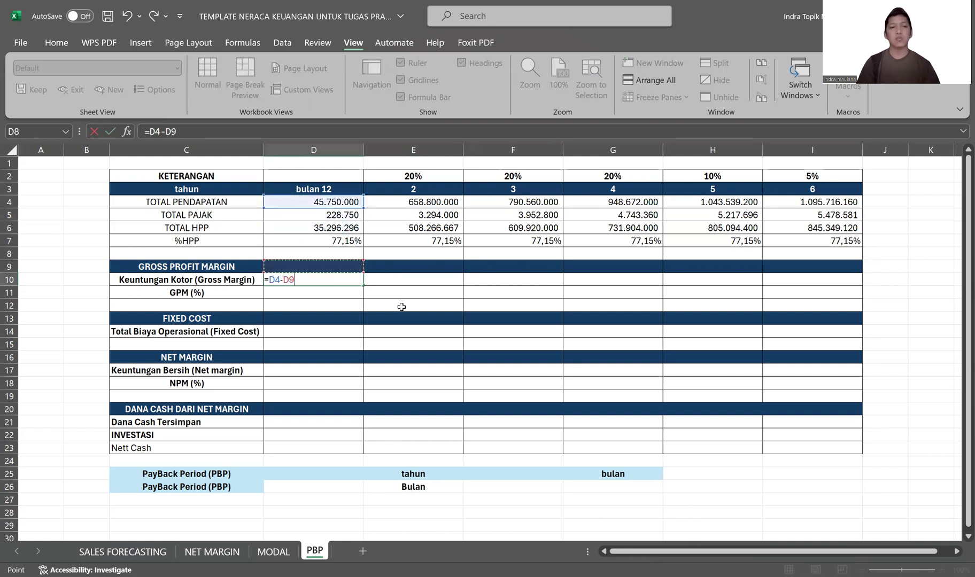
pyautogui.write('-')
pyautogui.press('Up')
pyautogui.press('Up')
pyautogui.press('Up')
pyautogui.press('Up')
pyautogui.press('Return')
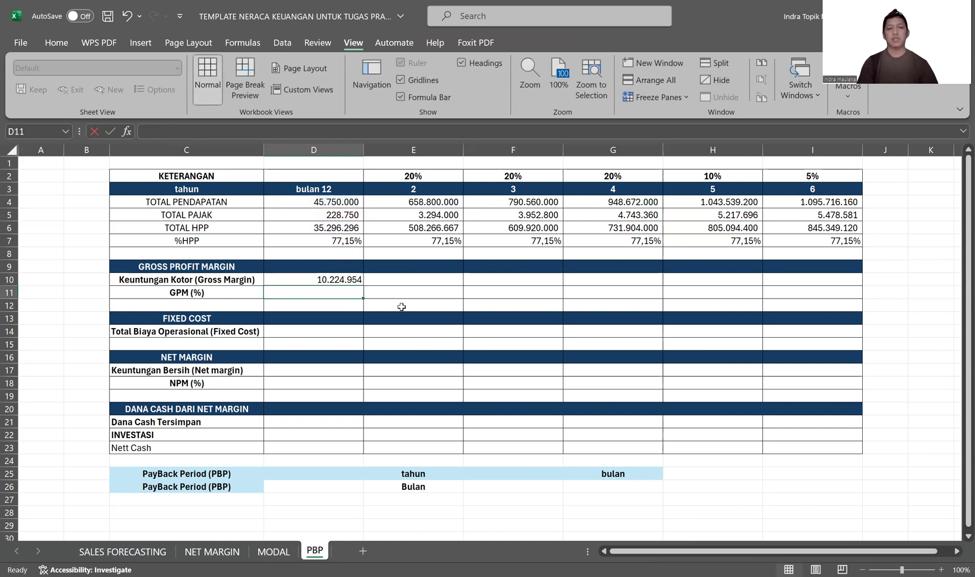
# Calculate GPM (%) in D11 with =D10/D4 and fill the D10:D11 formulas across to column I for years 2 to 6.
pyautogui.write('=')
pyautogui.press('Up')
pyautogui.write('/')
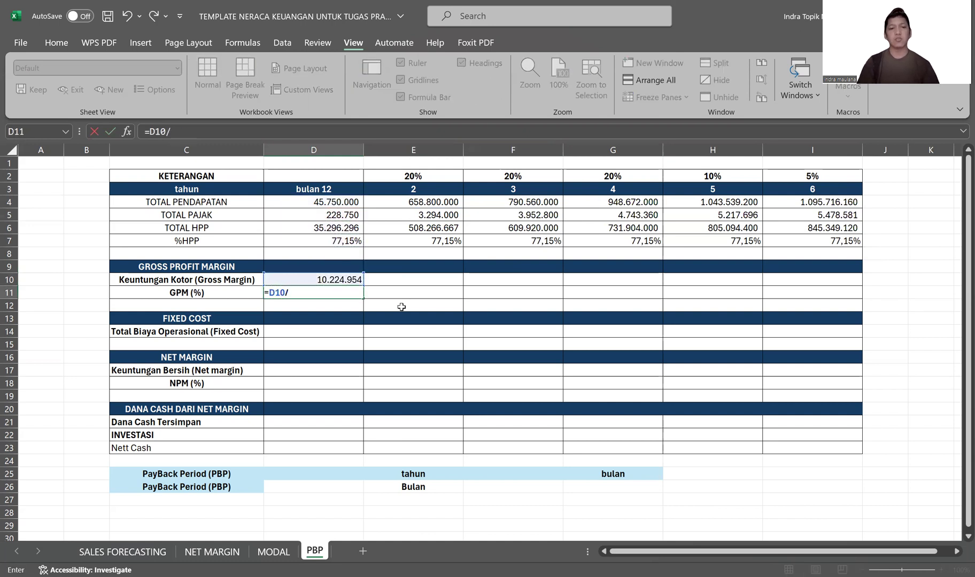
pyautogui.click(350, 202)
pyautogui.press('Return')
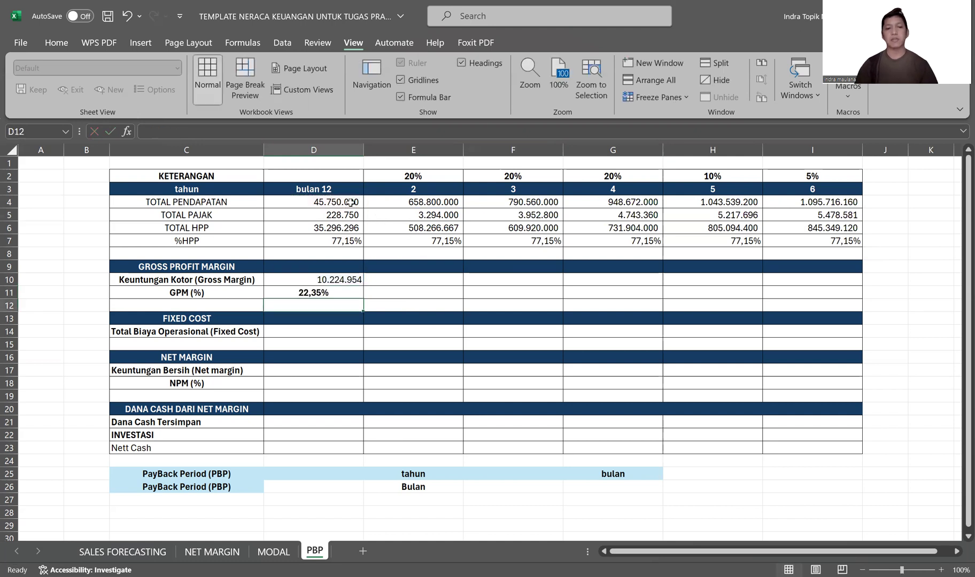
pyautogui.moveTo(344, 283); pyautogui.dragTo(686, 309)
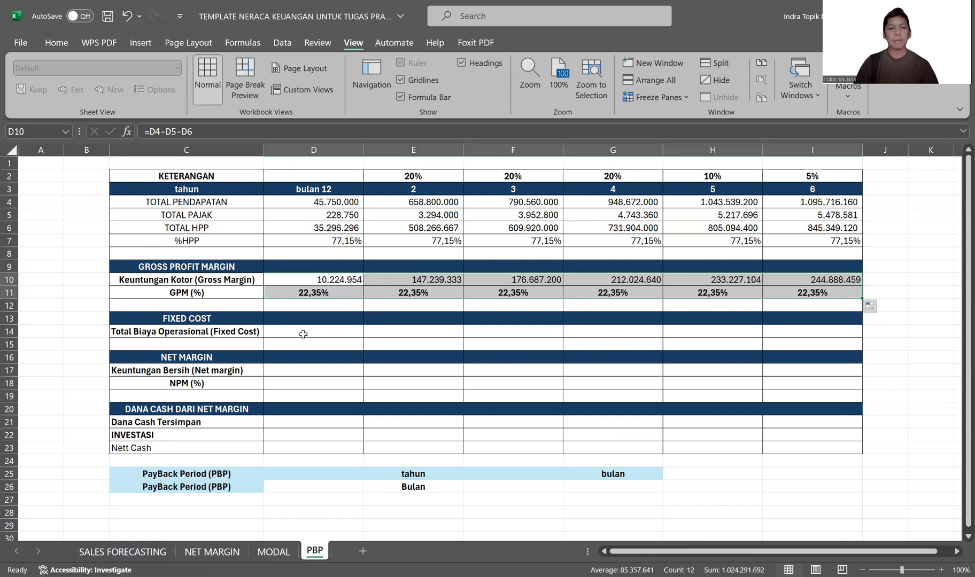
# Link the bulan 12 Total Biaya Operasional (Fixed Cost) in D14 to the month 12 total on the NET MARGIN sheet with ='NET MARGIN'!N19.
pyautogui.click(321, 332)
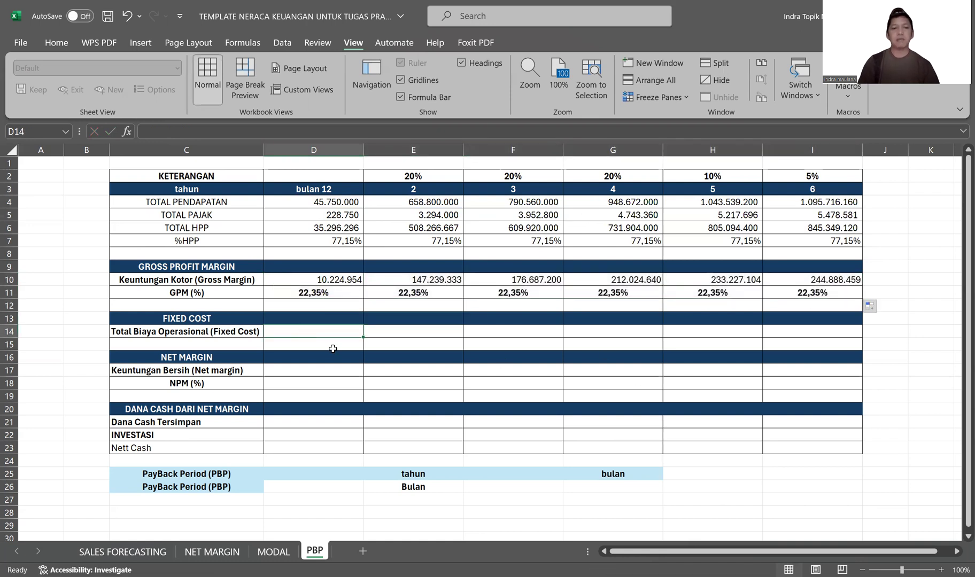
pyautogui.write('=')
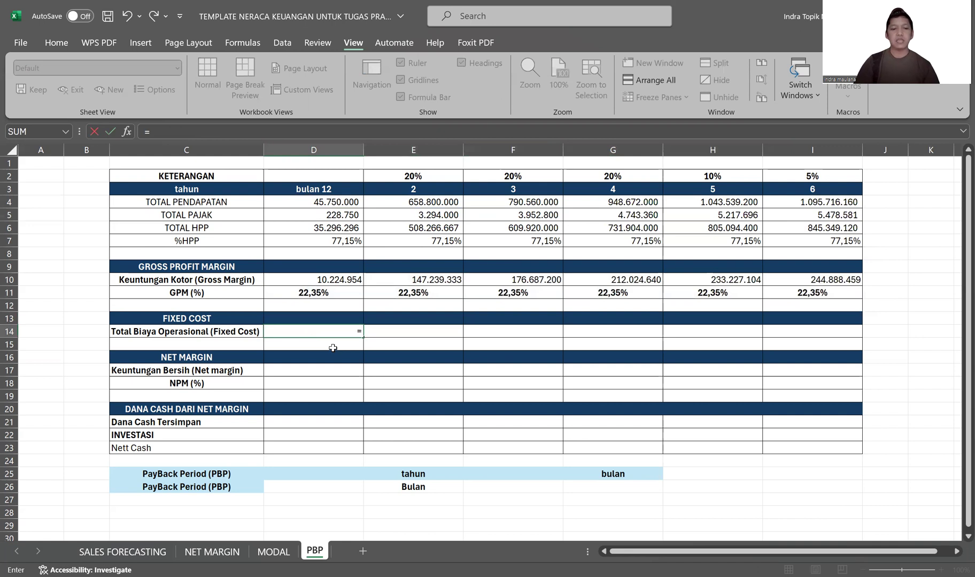
pyautogui.click(212, 552)
pyautogui.moveTo(690, 551); pyautogui.dragTo(627, 557)
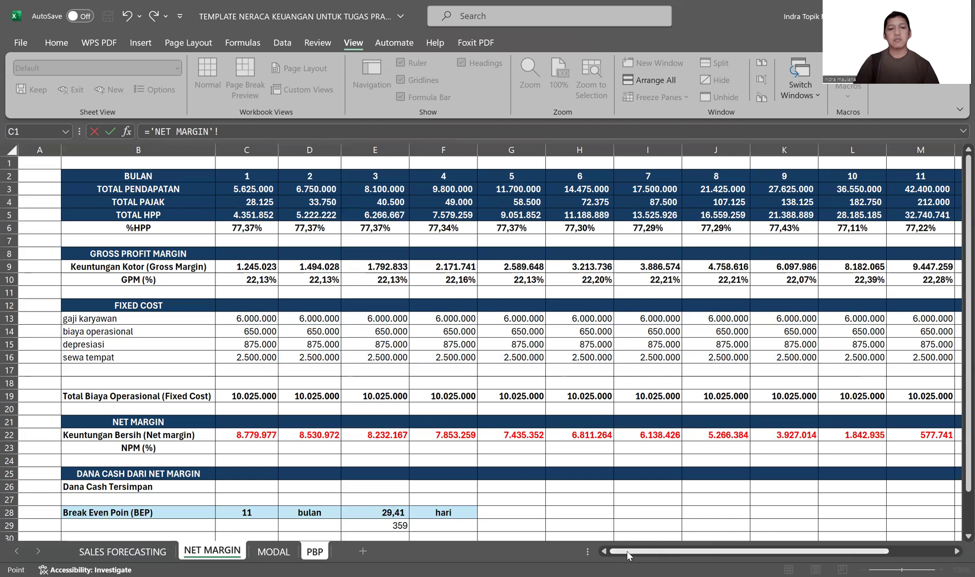
pyautogui.hscroll(5, 628, 556)
pyautogui.click(786, 397)
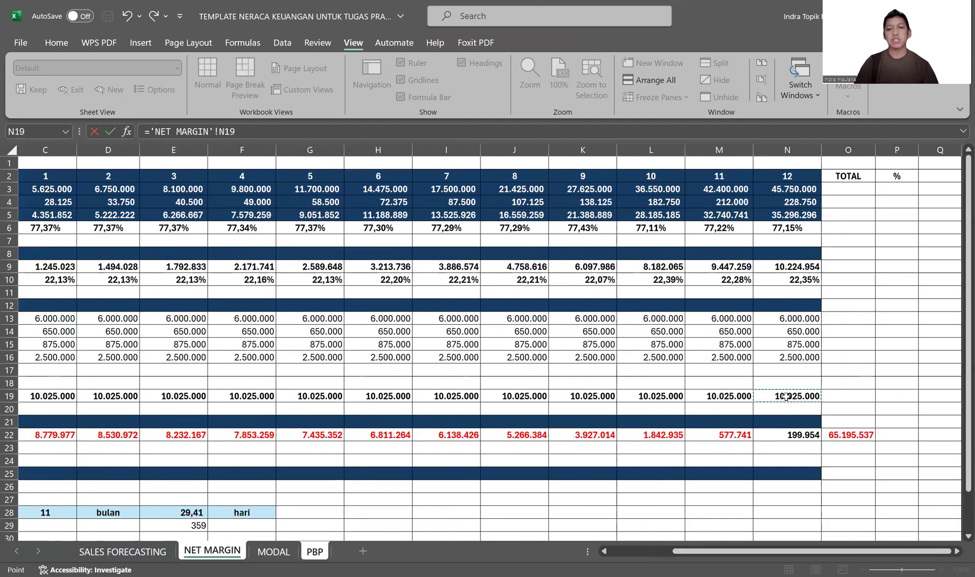
pyautogui.press('Return')
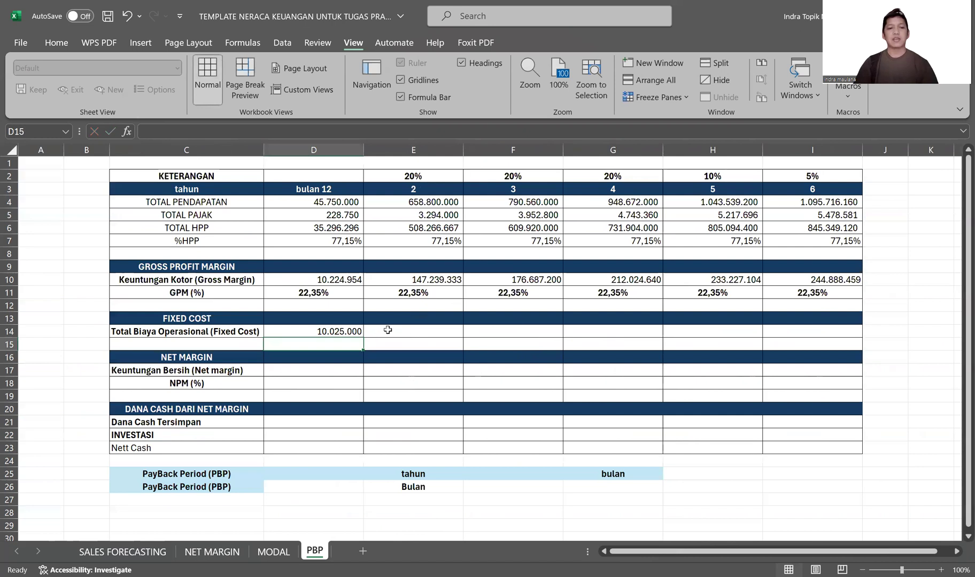
# Calculate the year 2 Total Biaya Operasional (Fixed Cost) in E14 with =1,1*D14*12.
pyautogui.click(388, 329)
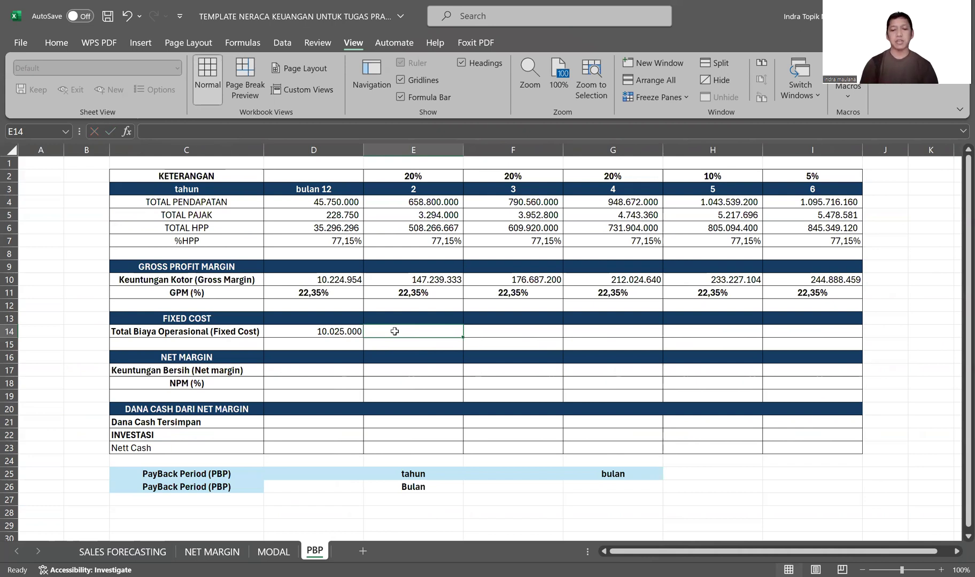
pyautogui.write('=1,1')
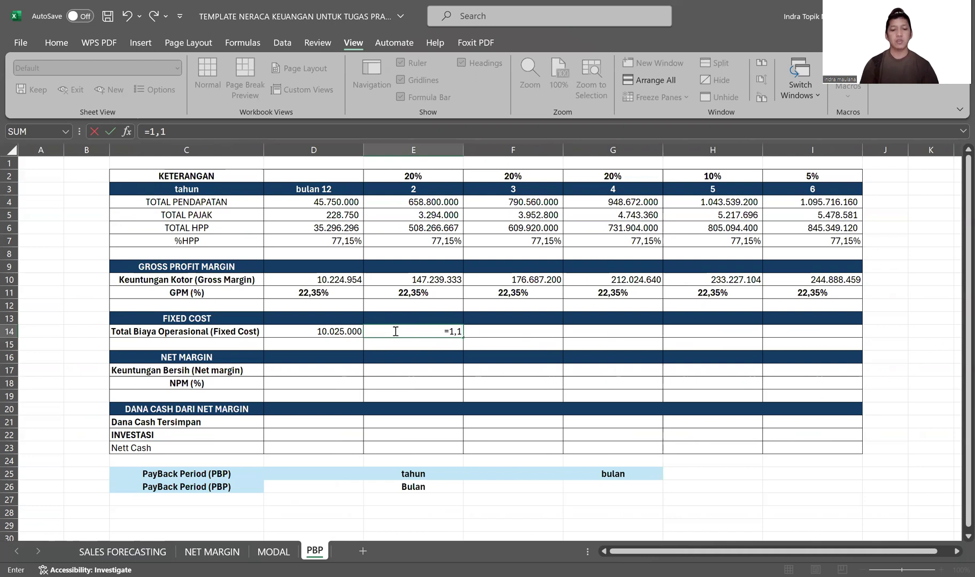
pyautogui.write('*')
pyautogui.press('Left')
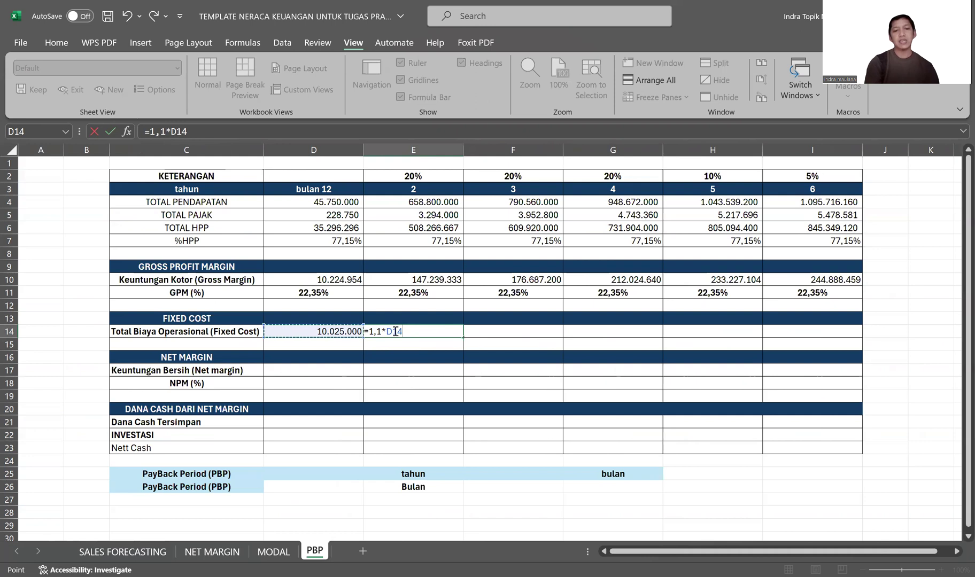
pyautogui.write('*12')
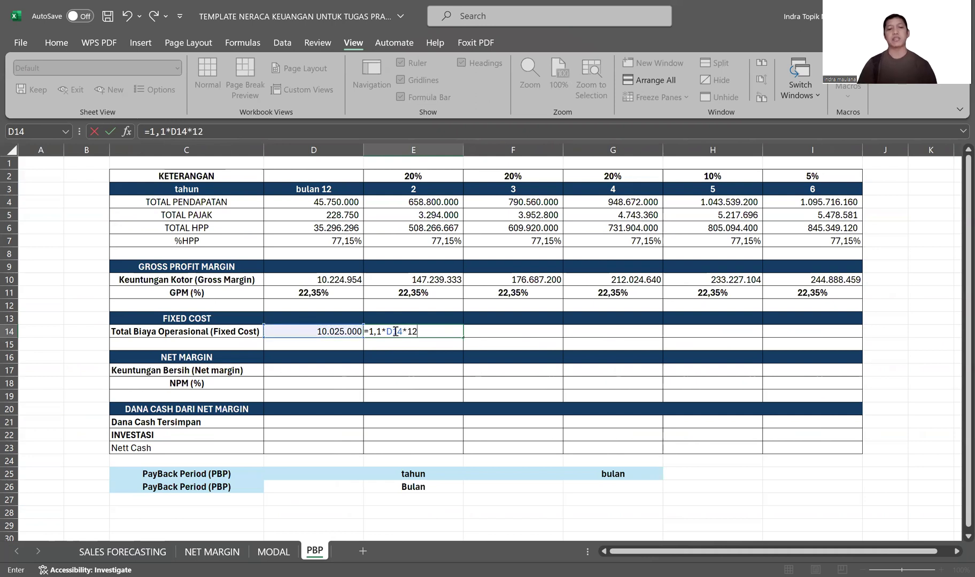
pyautogui.press('Return')
pyautogui.click(394, 331)
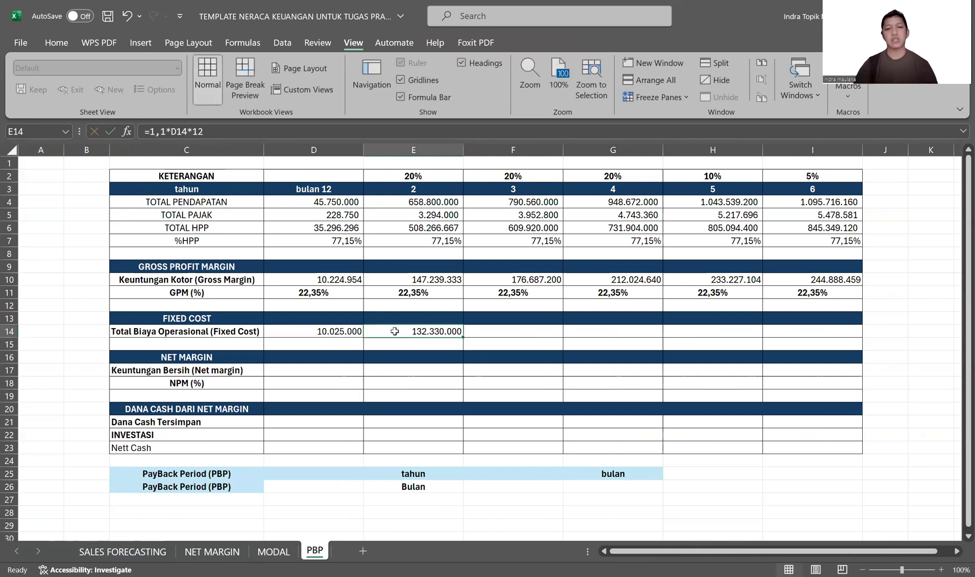
# Switch to the SOAL TUGAS PRA UAS 2024 PDF and read the predicted fixed cost (biaya tetap) increases for years 3 to 6.
pyautogui.click(538, 332)
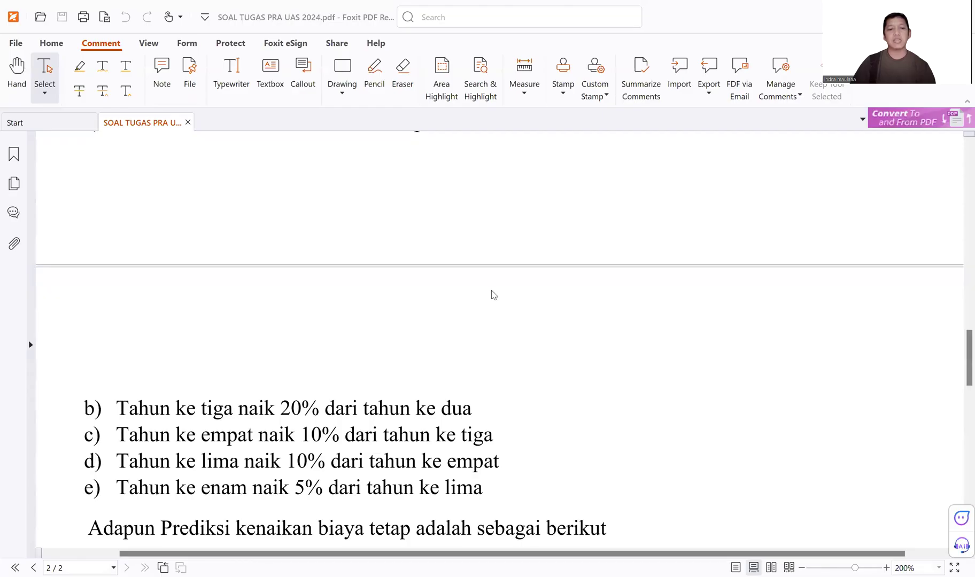
pyautogui.scroll(-5, 498, 299)
pyautogui.scroll(-3, 540, 342)
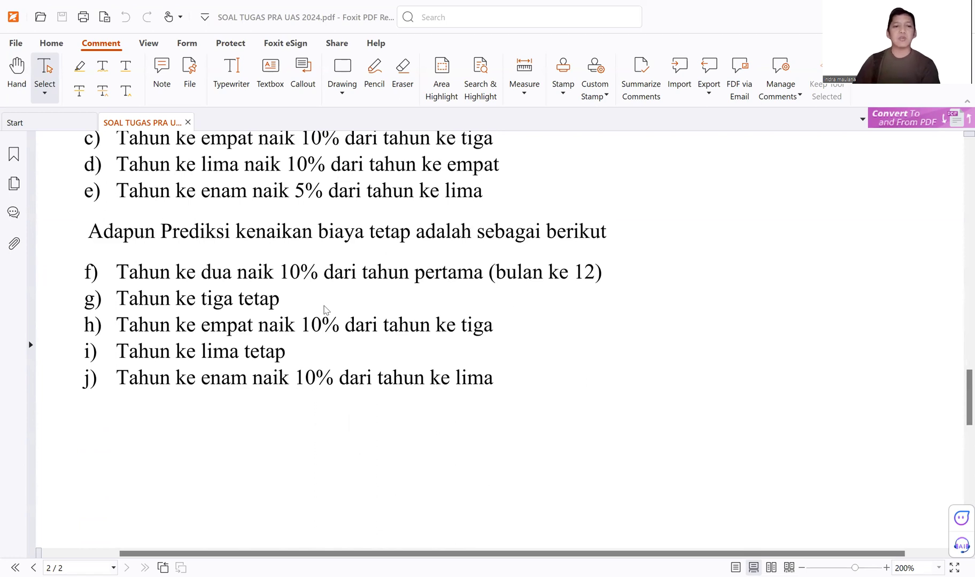
pyautogui.doubleClick(262, 298)
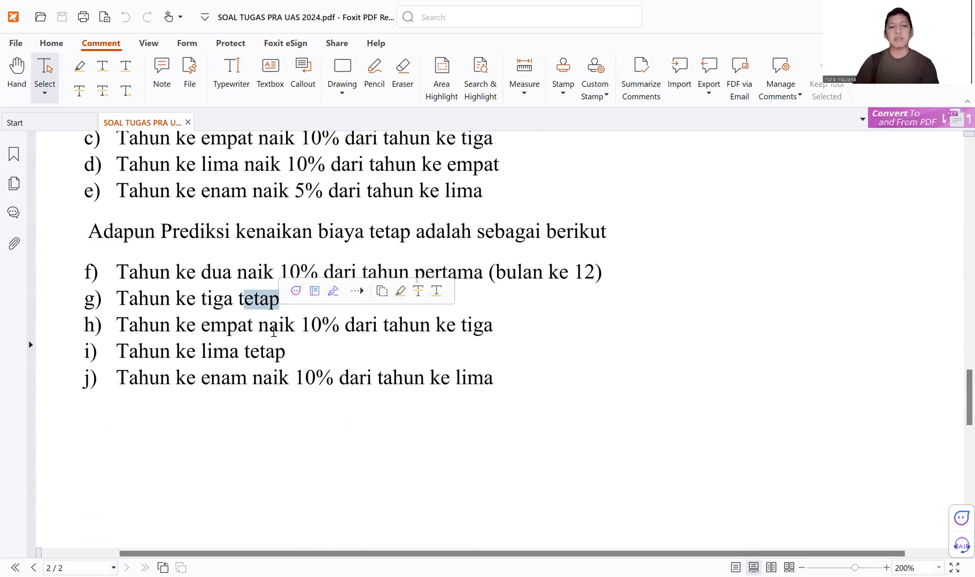
pyautogui.moveTo(271, 327); pyautogui.dragTo(365, 329)
pyautogui.moveTo(213, 354); pyautogui.dragTo(316, 358)
pyautogui.moveTo(251, 380); pyautogui.dragTo(364, 380)
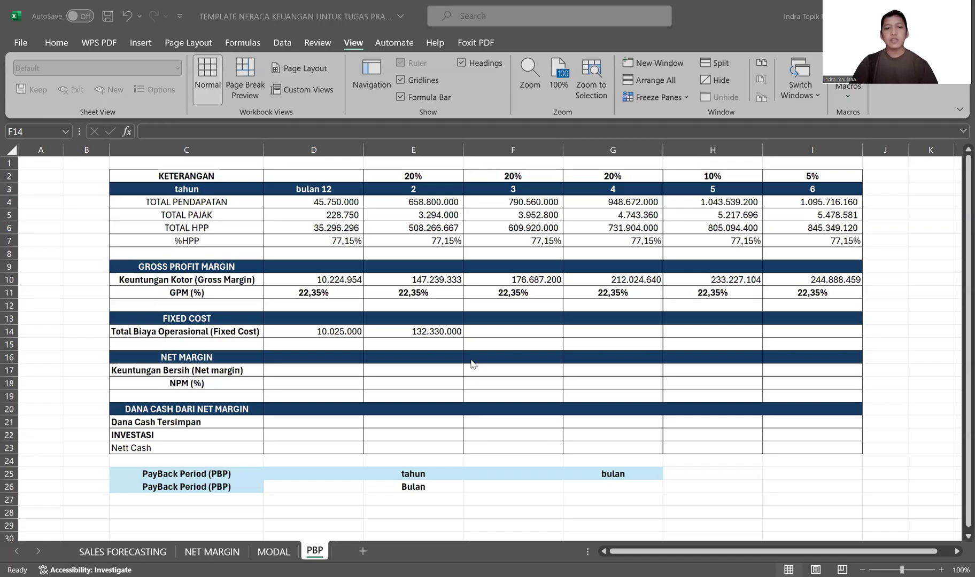
# Back in the PBP sheet, set the Fixed Cost for year 3 in F14 to =E14 and for year 4 in G14 to =1,1*F14.
pyautogui.click(491, 329)
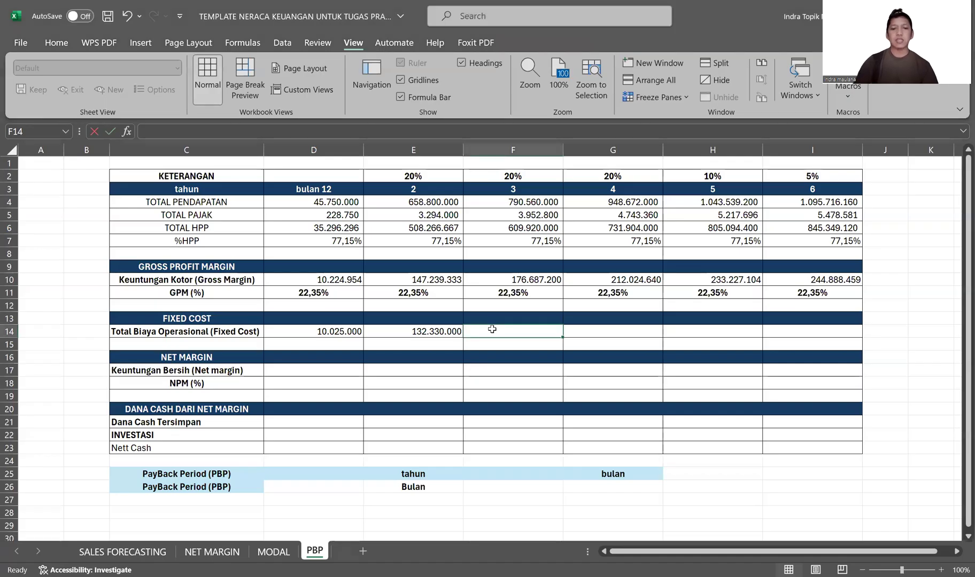
pyautogui.write('=')
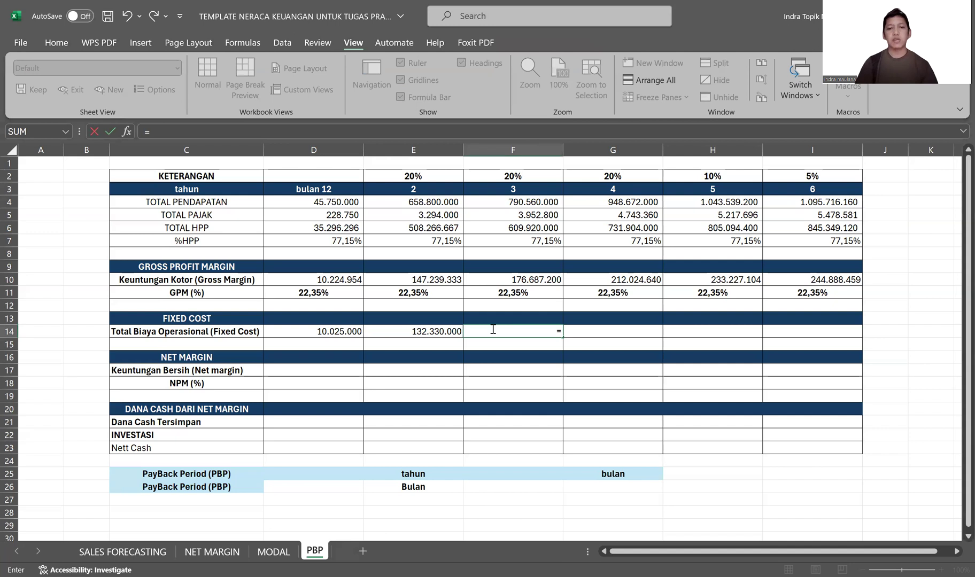
pyautogui.press('Left')
pyautogui.press('Tab')
pyautogui.write('=1,1*')
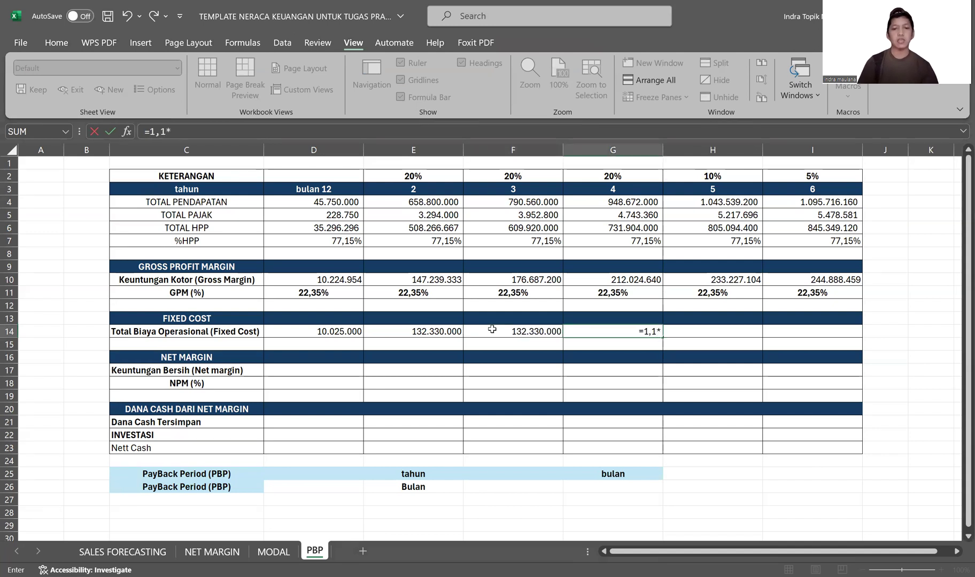
pyautogui.click(492, 330)
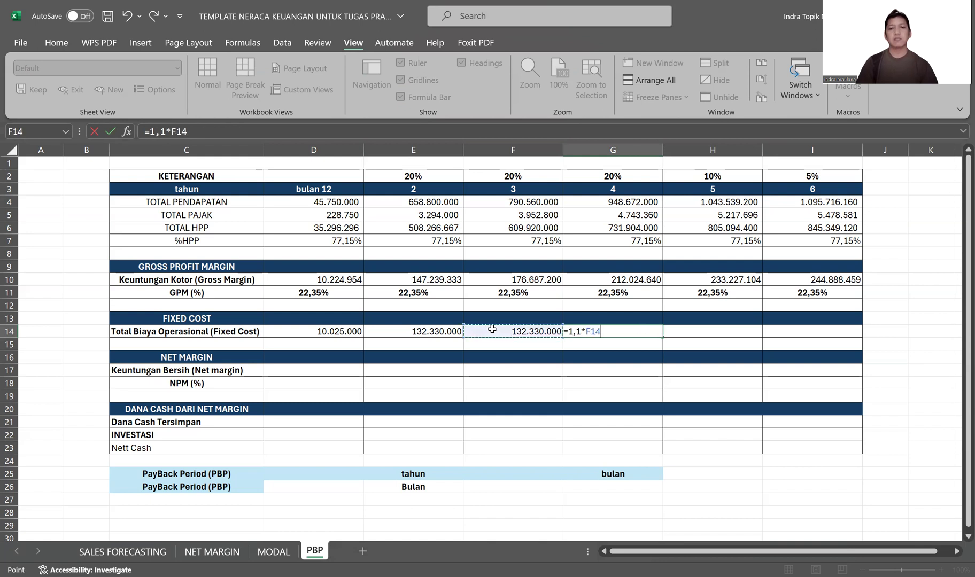
pyautogui.press('Tab')
# Set the Fixed Cost for year 5 in H14 to =G14 and for year 6 in I14 to =1,1*H14.
pyautogui.write('=')
pyautogui.press('Left')
pyautogui.press('Tab')
pyautogui.write('=1,1*')
pyautogui.press('Left')
pyautogui.press('Return')
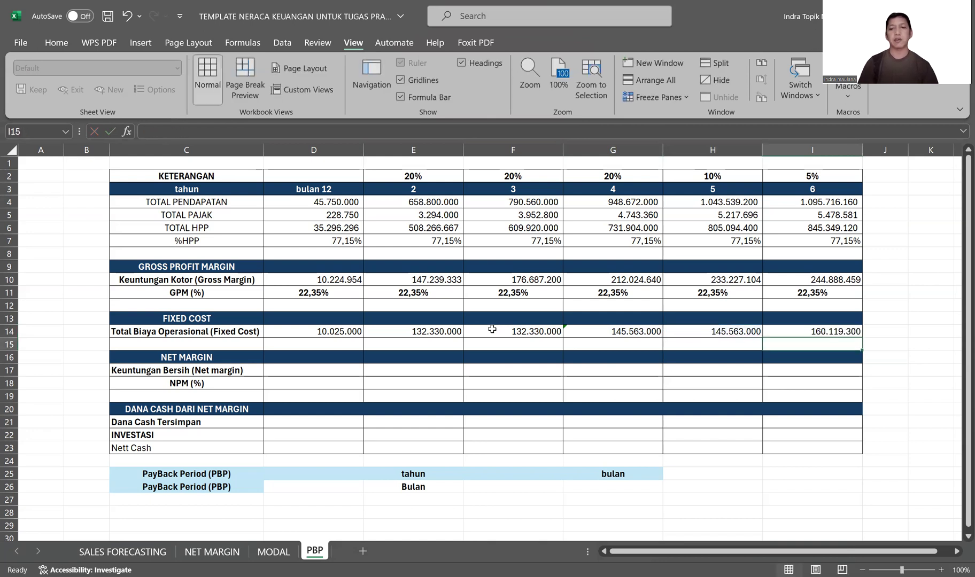
# Calculate Keuntungan Bersih (Net margin) for bulan 12 in D17 with =D10-D14.
pyautogui.click(299, 371)
pyautogui.write('=')
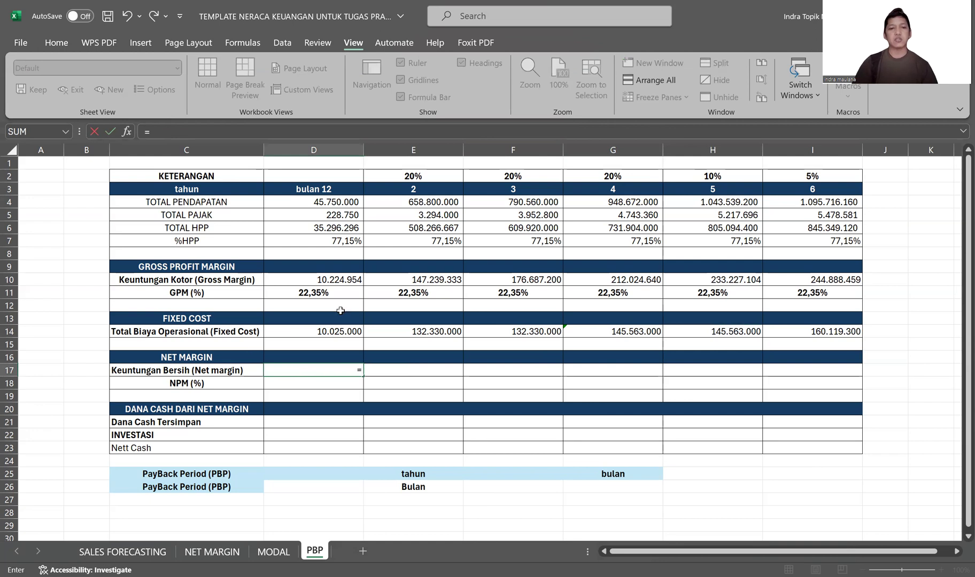
pyautogui.click(332, 281)
pyautogui.write('-')
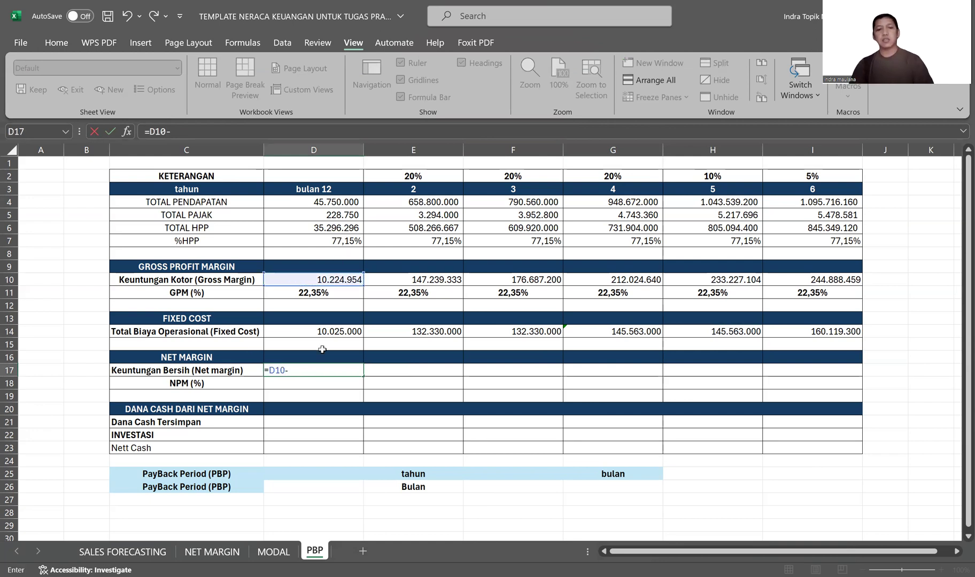
pyautogui.click(324, 332)
pyautogui.press('Return')
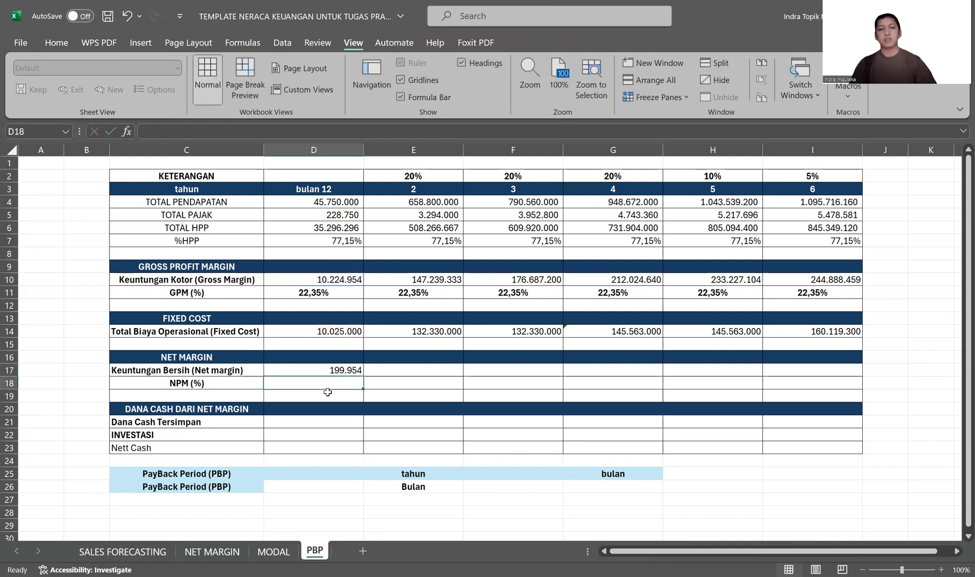
# Calculate NPM (%) in D18 with =D17/D4 and fill the D17:D18 formulas across to column I for years 2 to 6.
pyautogui.write('=')
pyautogui.press('Up')
pyautogui.write('/')
pyautogui.press('Up')
pyautogui.press('Up')
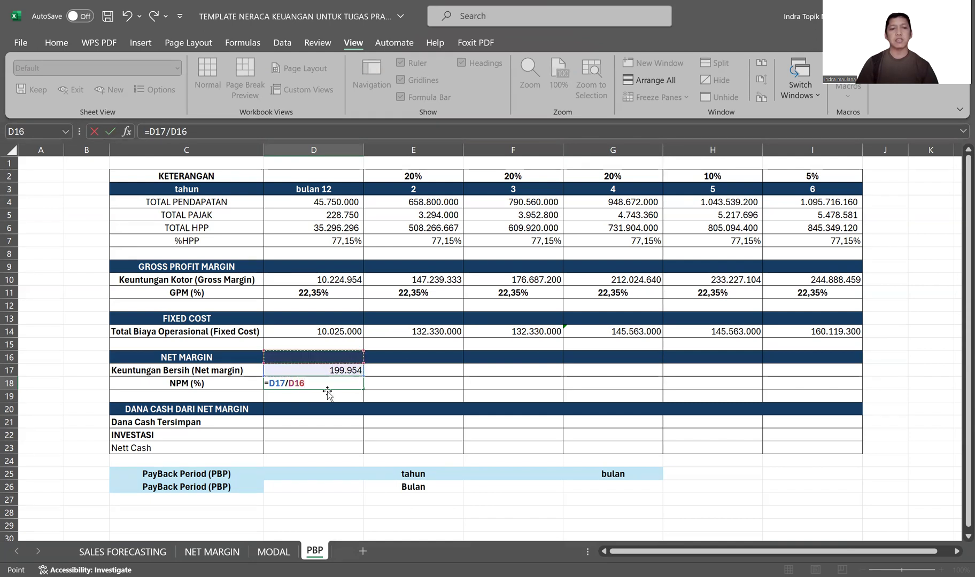
pyautogui.press('Up')
pyautogui.press('Up')
pyautogui.press('Up')
pyautogui.press('Up')
pyautogui.press('Up')
pyautogui.press('Up')
pyautogui.press('Up')
pyautogui.press('Up')
pyautogui.press('Up')
pyautogui.press('Up')
pyautogui.press('Up')
pyautogui.press('Up')
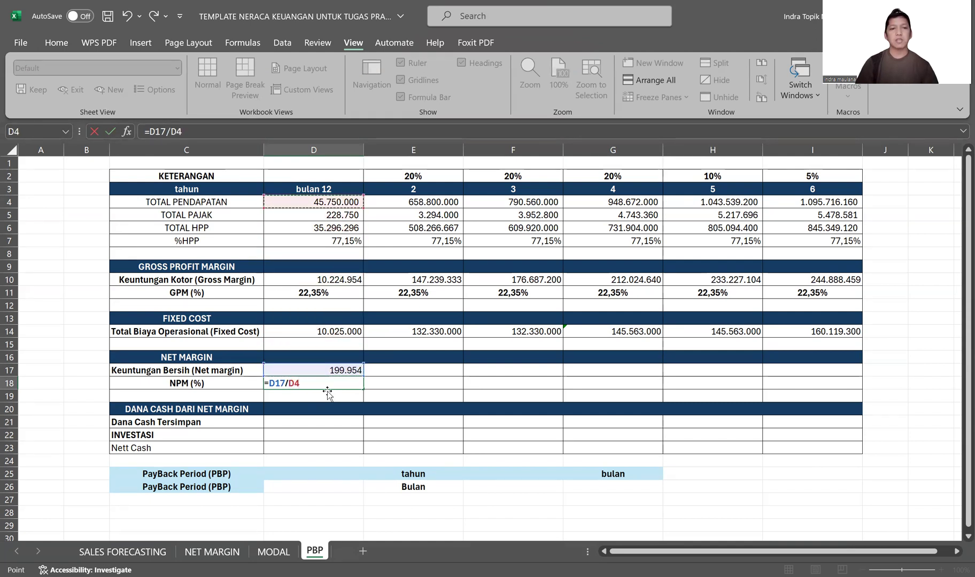
pyautogui.press('Return')
pyautogui.moveTo(335, 373); pyautogui.dragTo(823, 373)
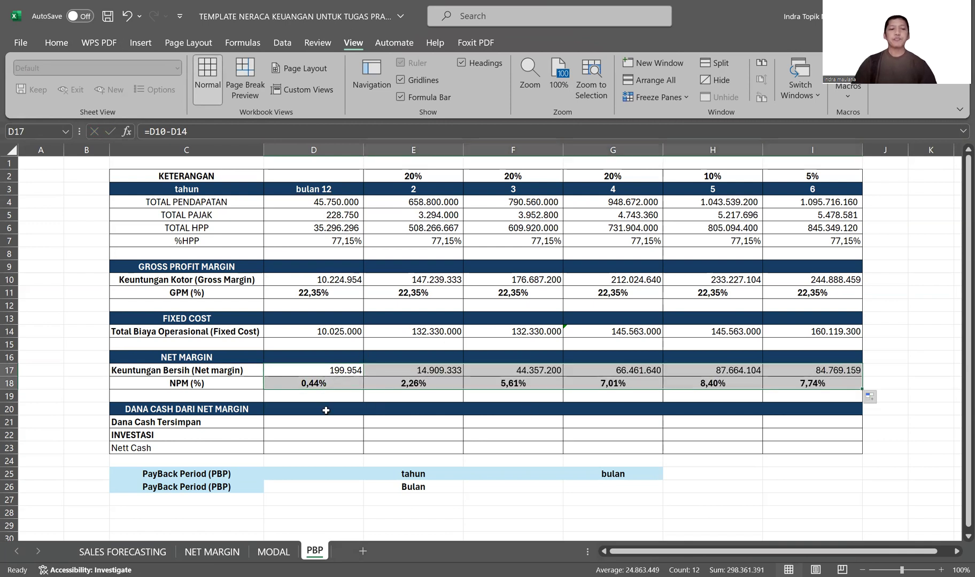
# Enter 0 as the bulan 12 Dana Cash Tersimpan in D21.
pyautogui.click(306, 150)
pyautogui.click(305, 422)
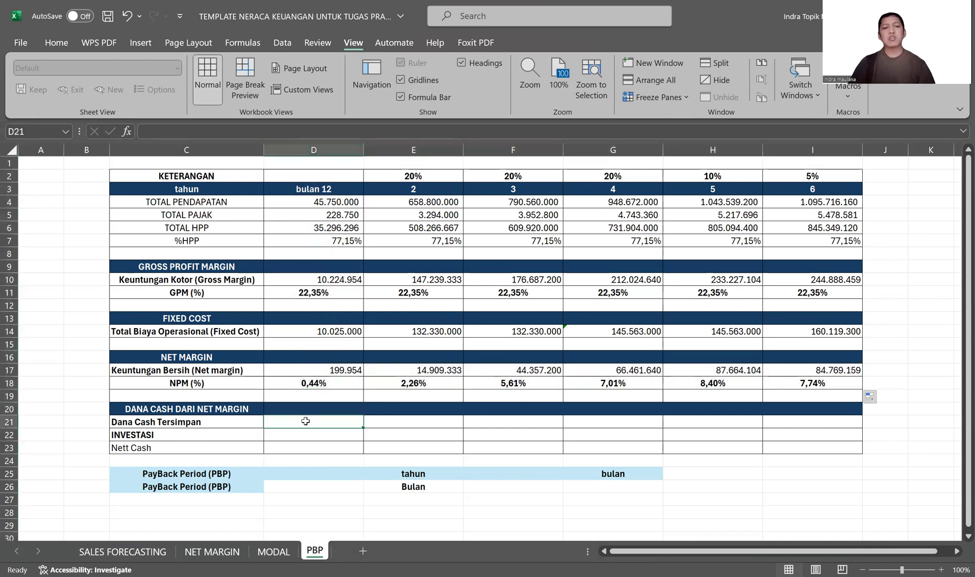
pyautogui.write('0')
pyautogui.press('Tab')
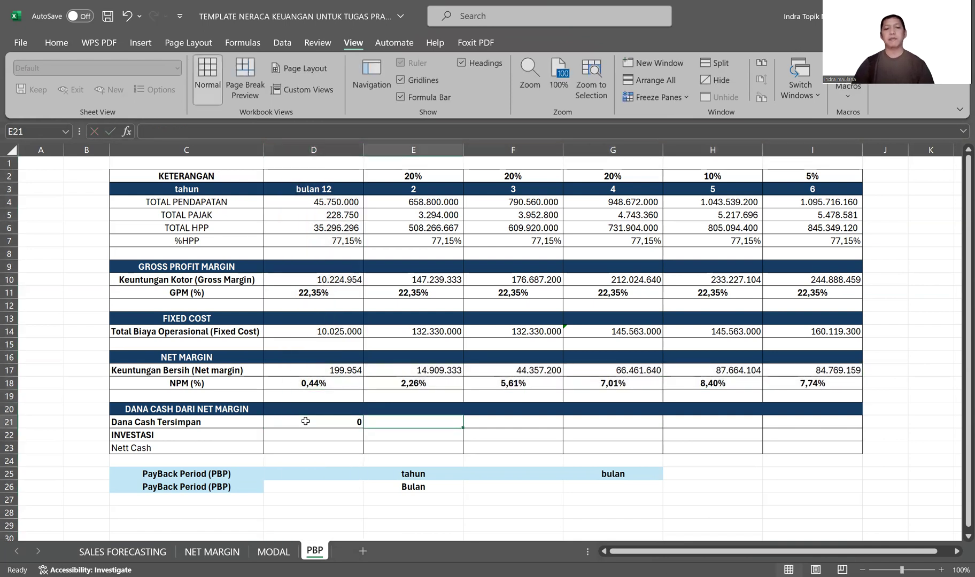
pyautogui.click(343, 372)
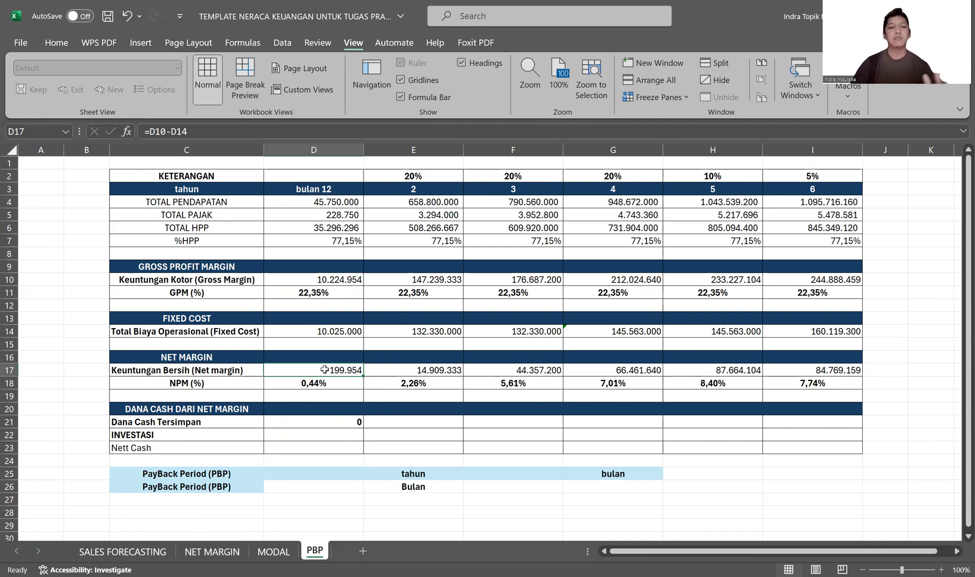
# Link the bulan 12 INVESTASI in D22 to the total on the MODAL sheet with =MODAL!E14.
pyautogui.click(343, 434)
pyautogui.write('=')
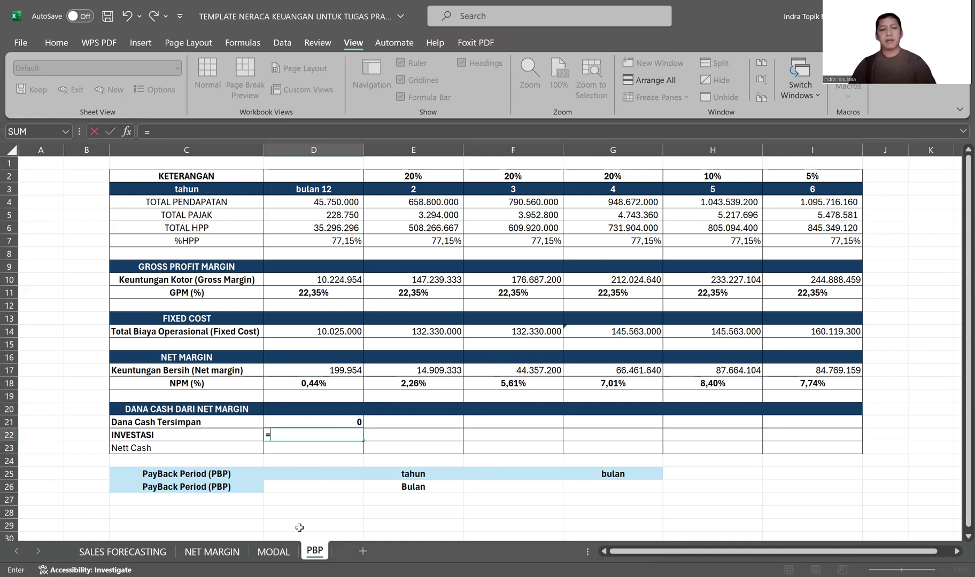
pyautogui.click(274, 551)
pyautogui.click(343, 343)
pyautogui.press('Return')
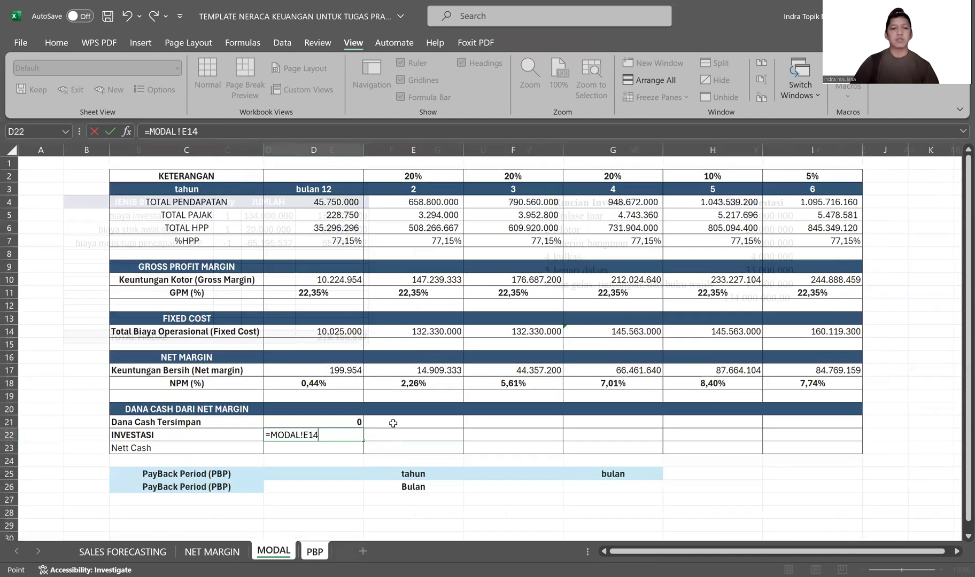
# Set the year 2 Dana Cash Tersimpan in E21 to the year 2 net margin with =E17.
pyautogui.click(394, 422)
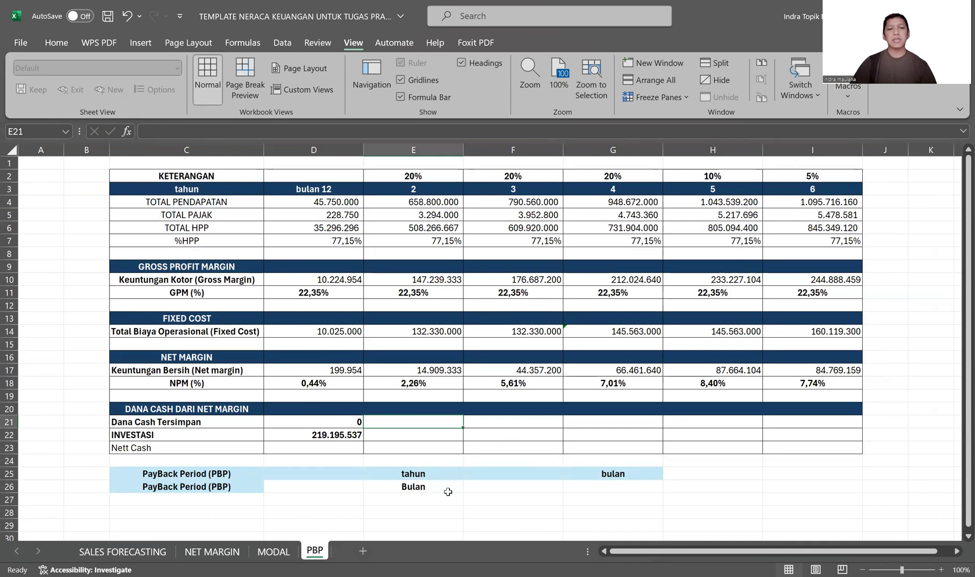
pyautogui.click(452, 369)
pyautogui.click(441, 423)
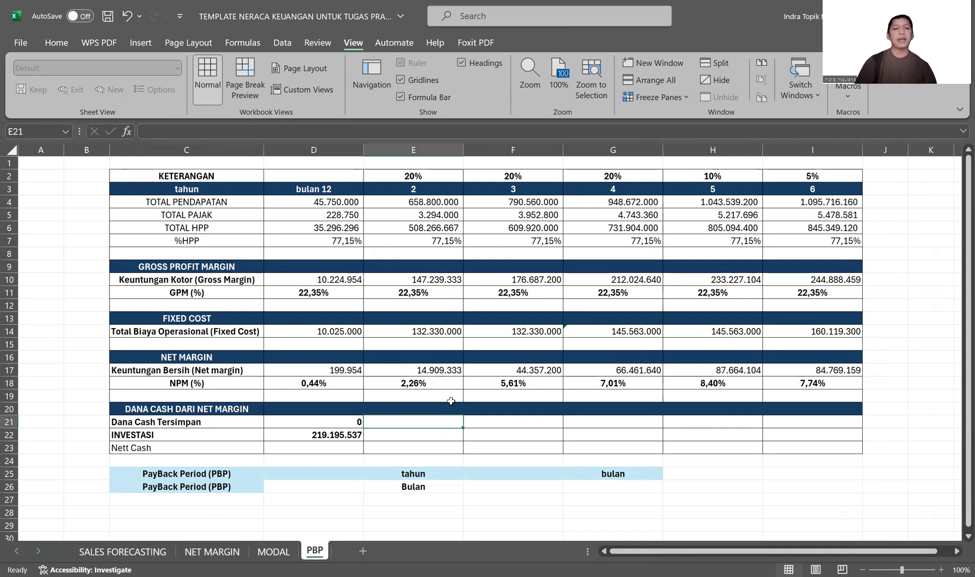
pyautogui.write('=')
pyautogui.press('Up')
pyautogui.press('Up')
pyautogui.press('Up')
pyautogui.press('Up')
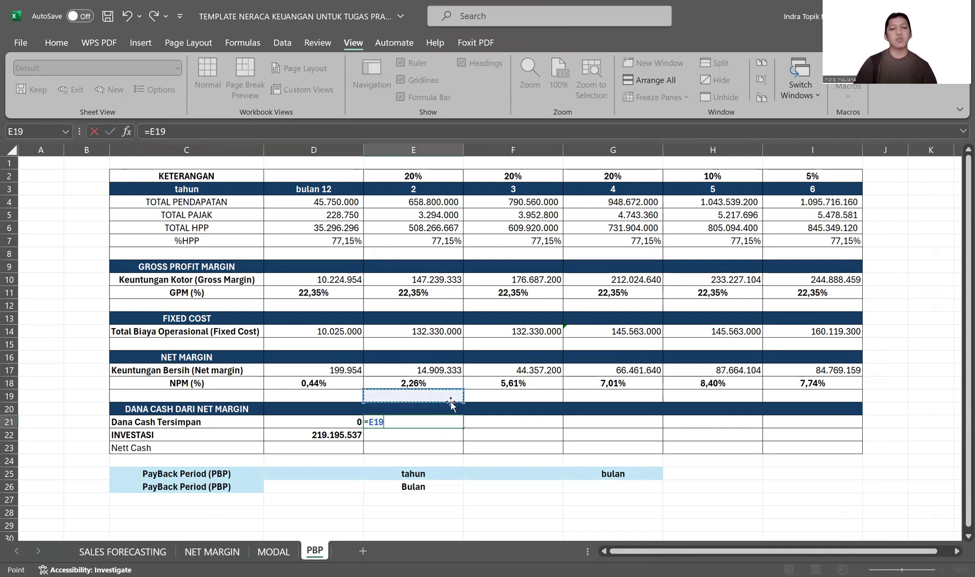
pyautogui.press('Return')
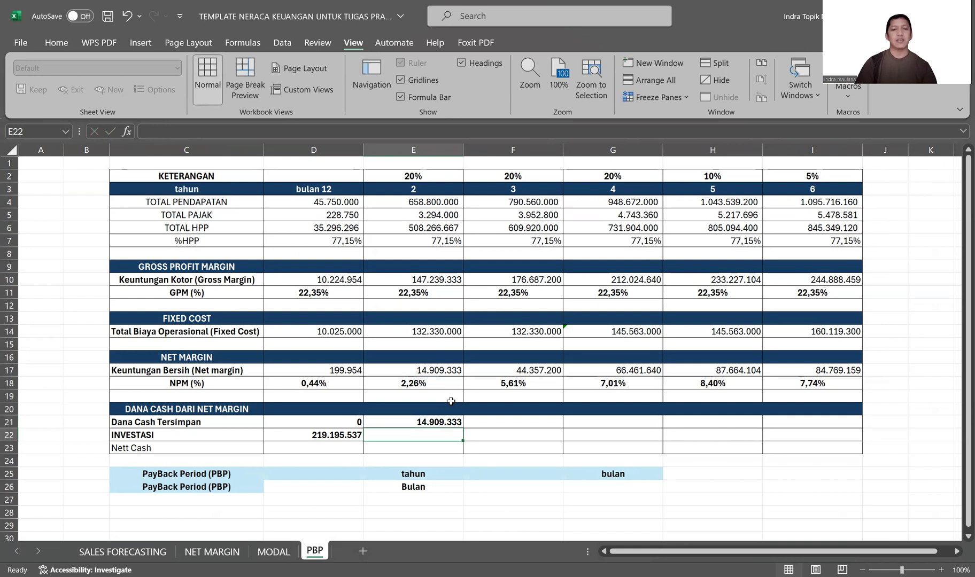
# Carry the INVESTASI amount into E22 with =D22 and fill the formula across to I22 for years 3 to 6.
pyautogui.write('=')
pyautogui.press('Left')
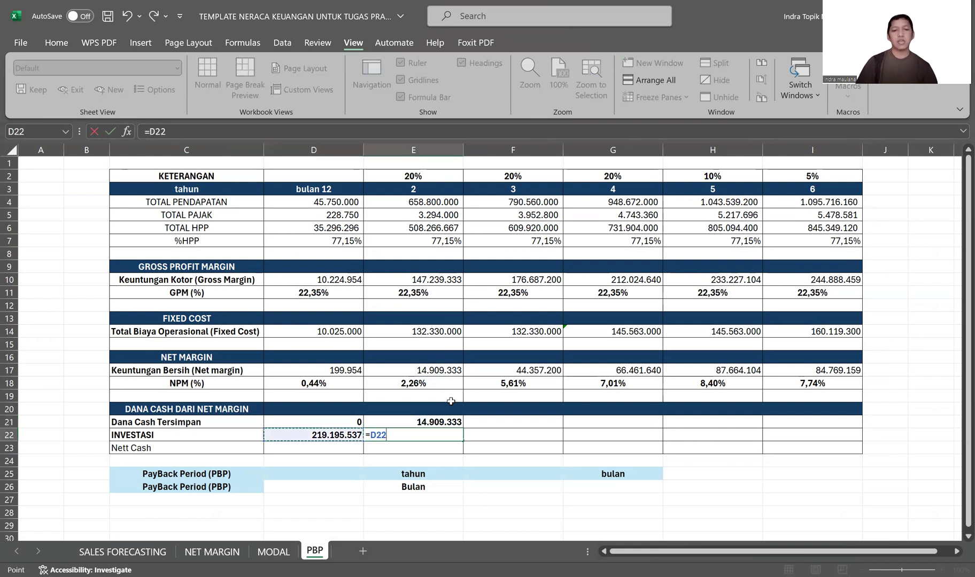
pyautogui.hotkey('ctrl', 'Return')
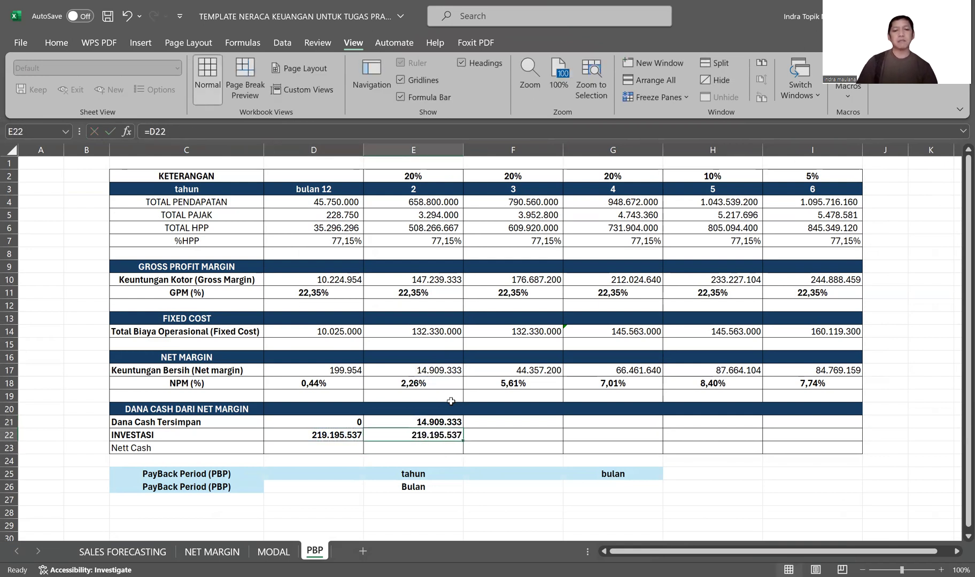
pyautogui.moveTo(463, 442); pyautogui.dragTo(823, 436)
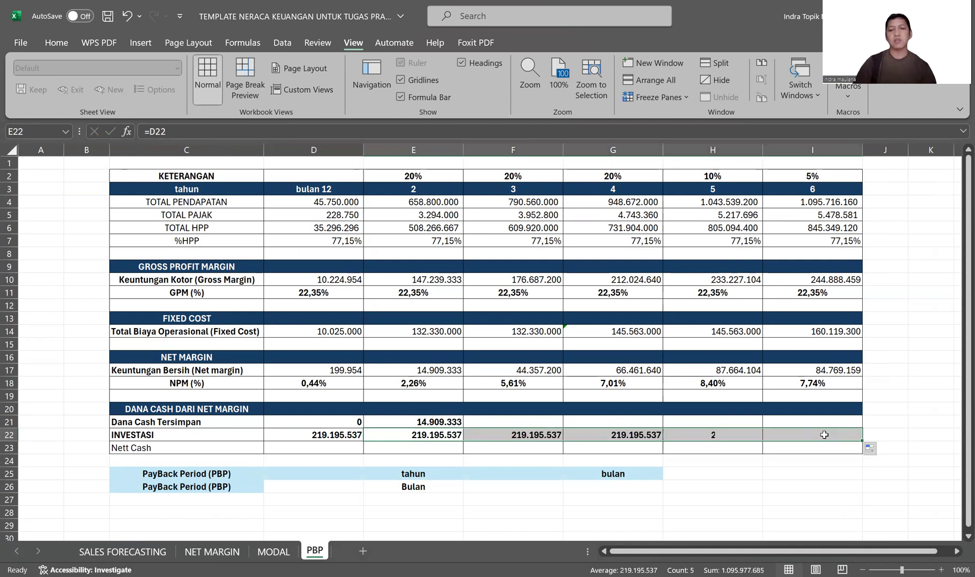
# Calculate the year 2 Nett Cash in E23 with =E21-E22.
pyautogui.click(388, 448)
pyautogui.write('=')
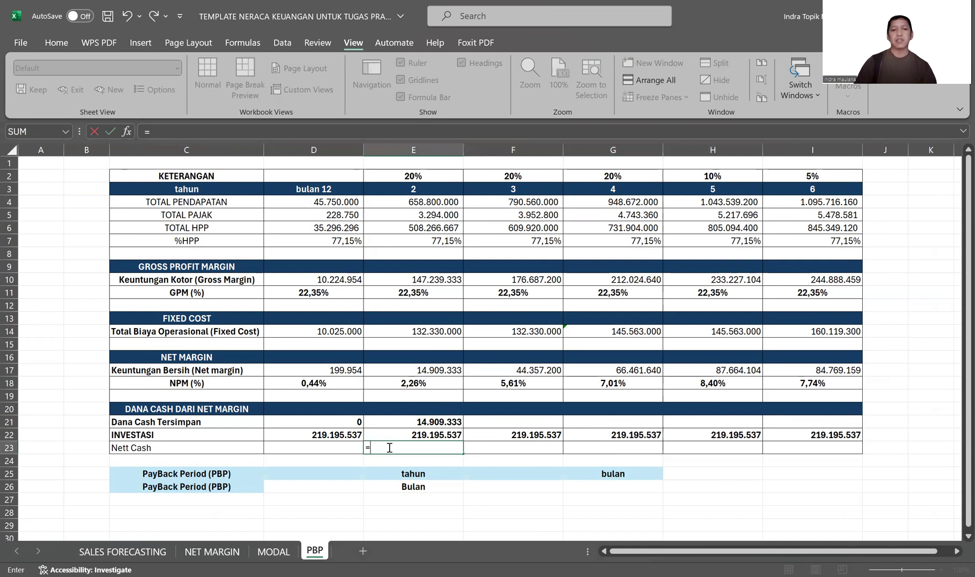
pyautogui.press('Up')
pyautogui.press('Up')
pyautogui.write('-')
pyautogui.press('Up')
pyautogui.press('BackSpace')
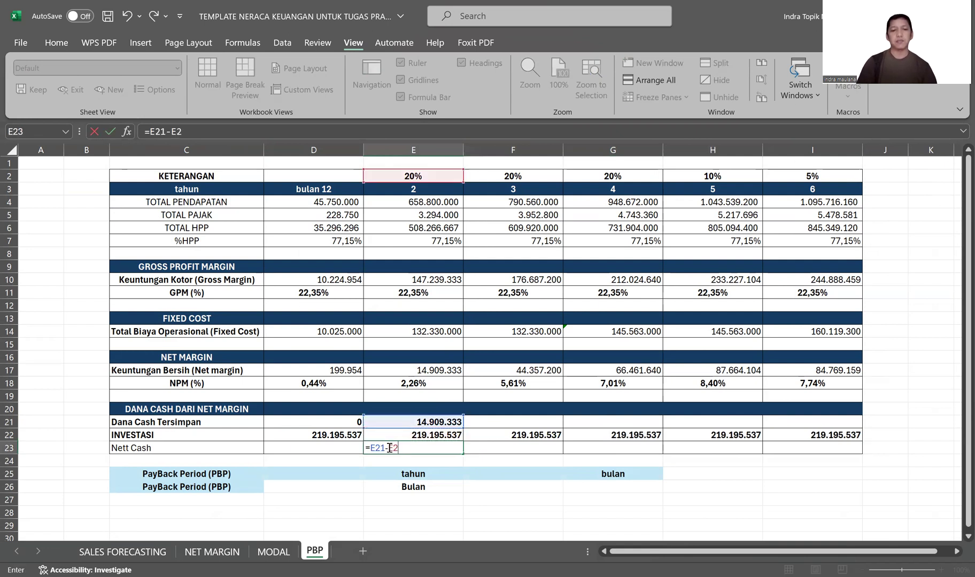
pyautogui.press('BackSpace')
pyautogui.press('BackSpace')
pyautogui.press('BackSpace')
pyautogui.press('BackSpace')
pyautogui.press('BackSpace')
pyautogui.press('BackSpace')
pyautogui.write('=E2')
pyautogui.press('BackSpace')
pyautogui.press('BackSpace')
pyautogui.press('BackSpace')
pyautogui.write('E21-E22')
pyautogui.press('Return')
pyautogui.click(415, 448)
pyautogui.click(535, 425)
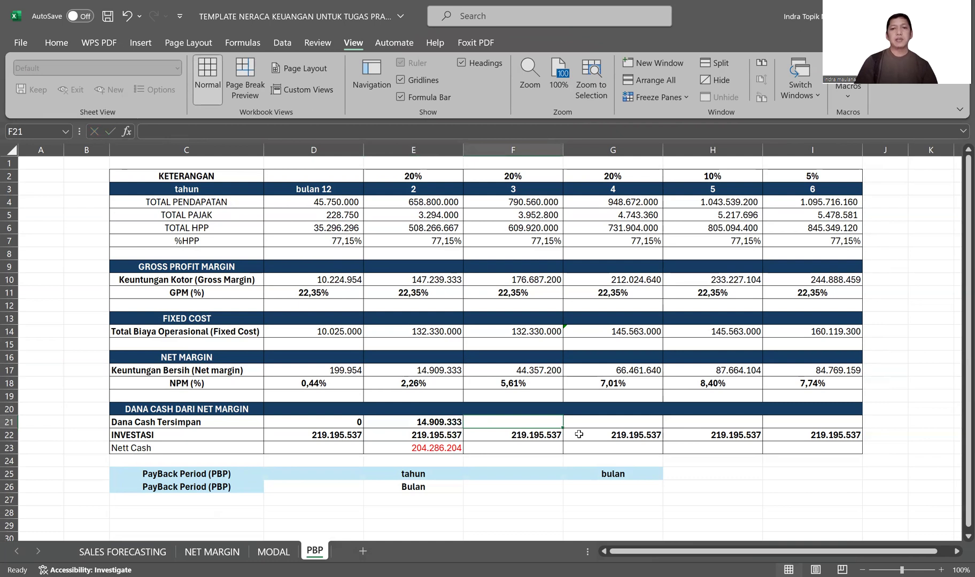
# Calculate the year 3 Dana Cash Tersimpan in F21 with =E21+F17 and fill the formula across to I21.
pyautogui.write('=')
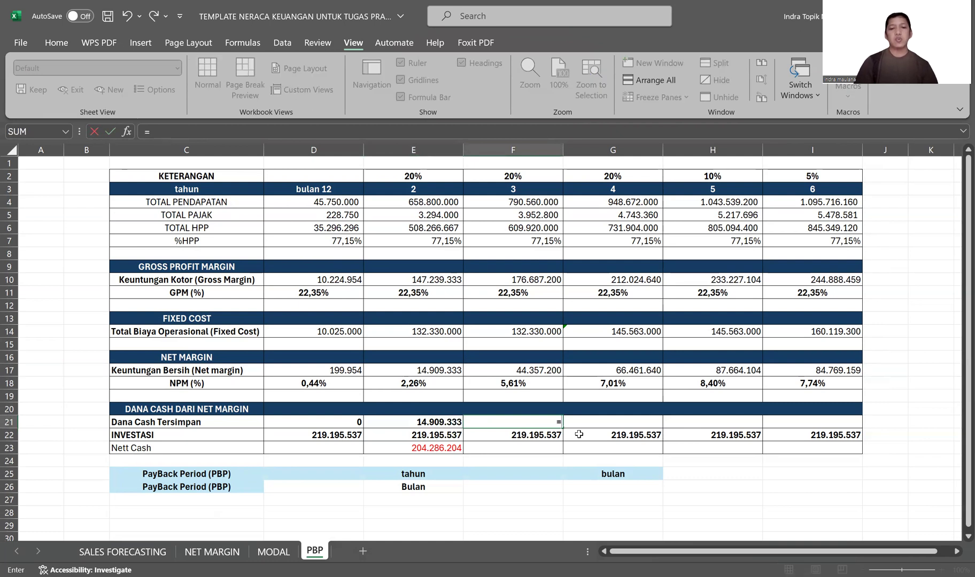
pyautogui.press('Left')
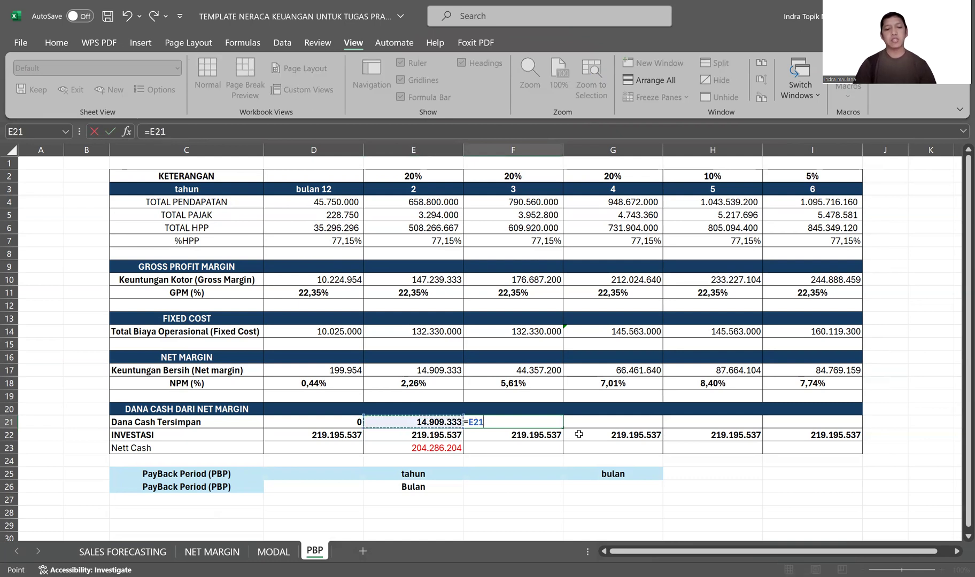
pyautogui.write('+')
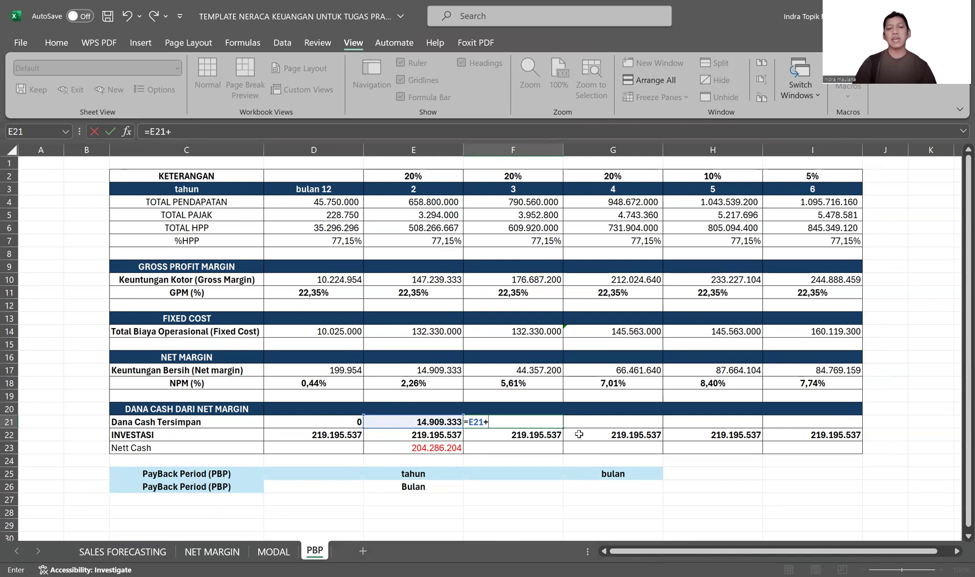
pyautogui.click(526, 369)
pyautogui.press('Return')
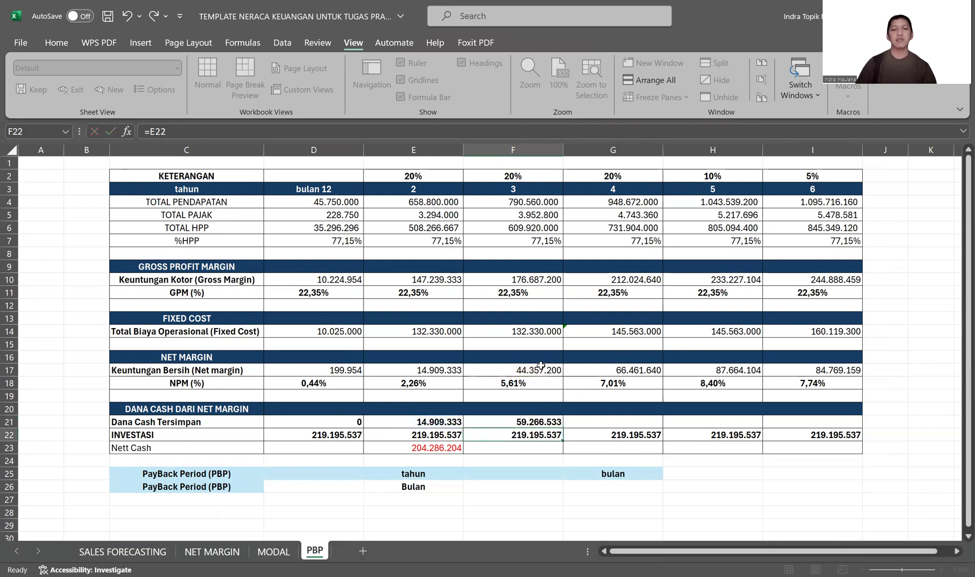
pyautogui.press('Up')
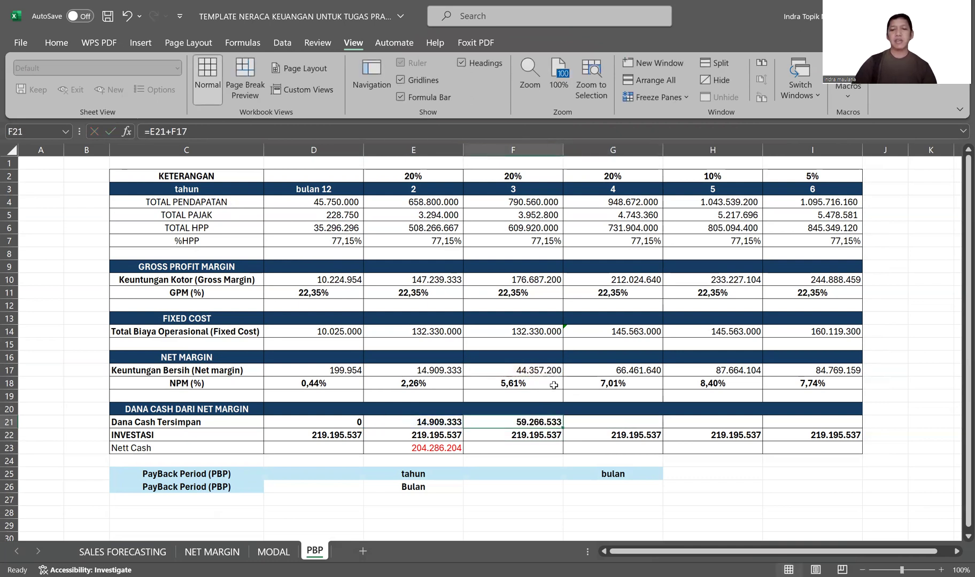
pyautogui.moveTo(565, 428); pyautogui.dragTo(824, 428)
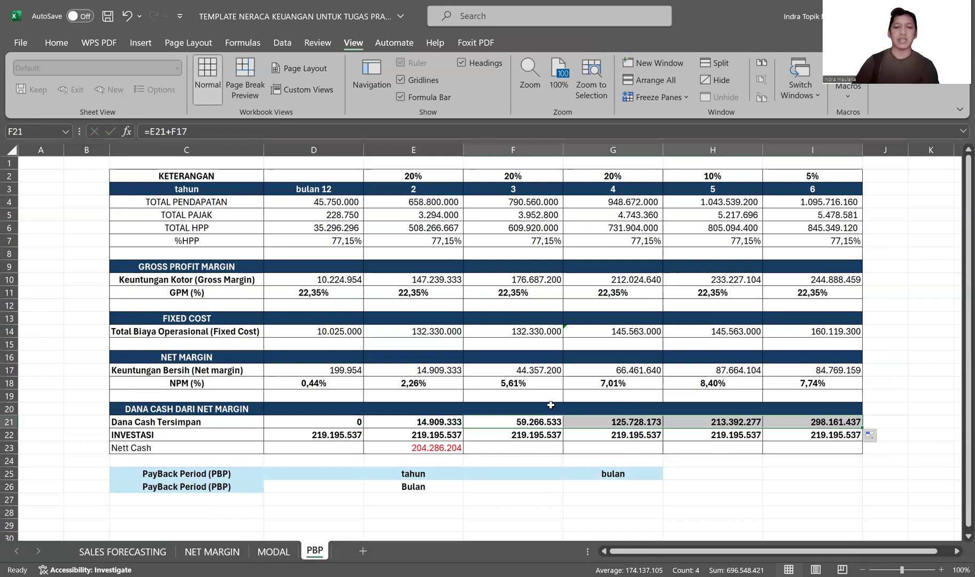
# Fill the year 2 Nett Cash formula in E23 across to I23 for years 3 to 6.
pyautogui.click(461, 450)
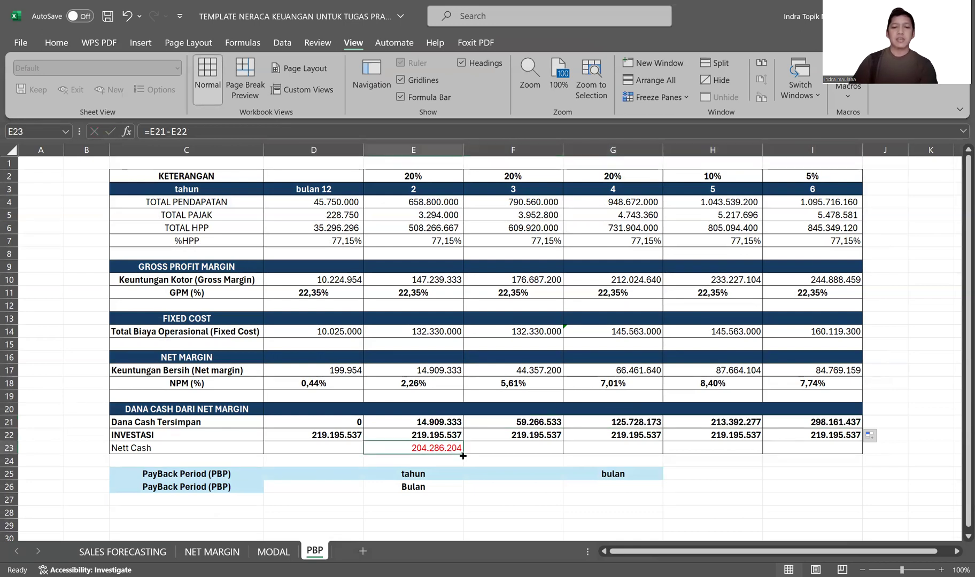
pyautogui.moveTo(464, 456)
pyautogui.mouseDown()
pyautogui.moveTo(500, 451)
pyautogui.moveTo(446, 449)
pyautogui.moveTo(445, 460)
pyautogui.mouseUp()
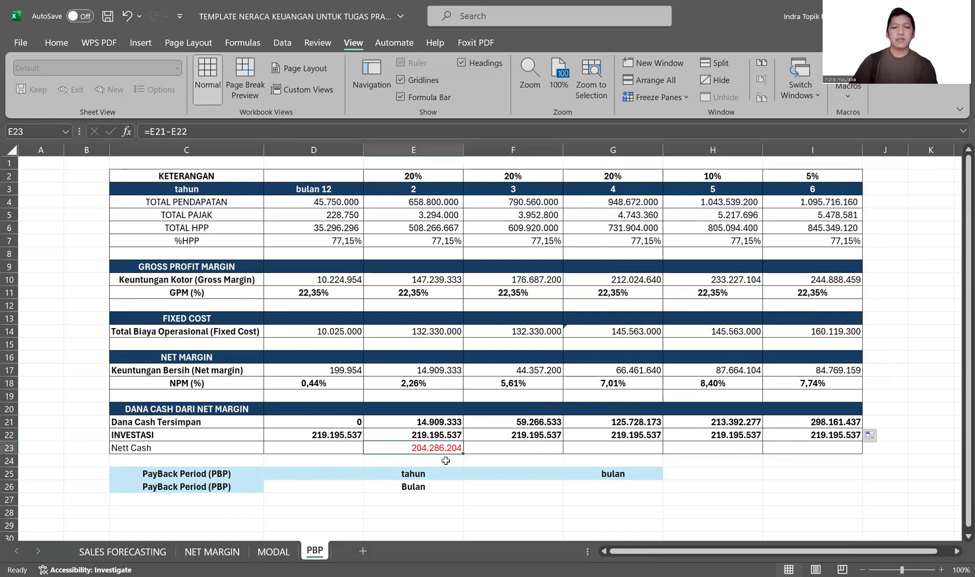
pyautogui.click(435, 423)
pyautogui.click(433, 434)
pyautogui.click(450, 447)
pyautogui.moveTo(464, 455); pyautogui.dragTo(464, 455)
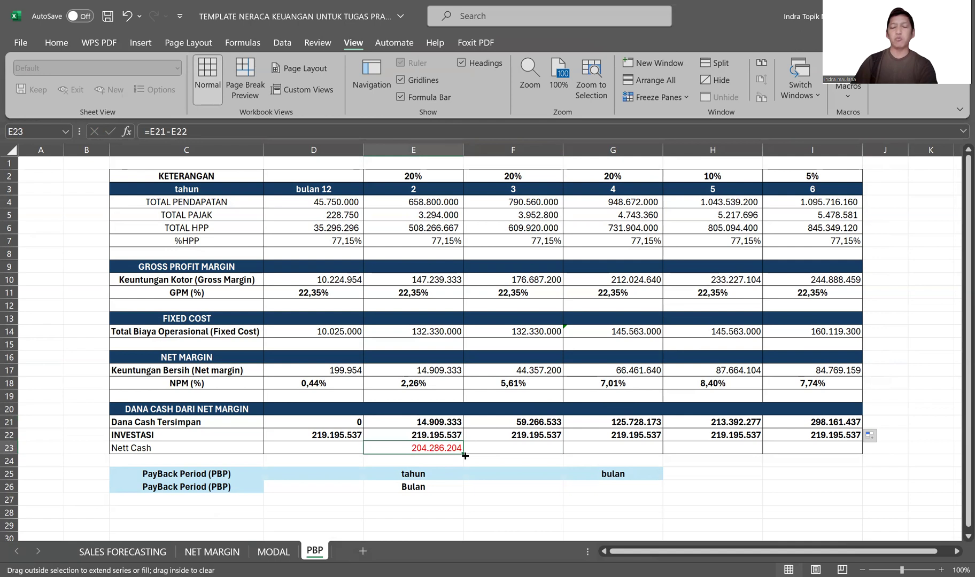
pyautogui.moveTo(824, 460); pyautogui.dragTo(824, 452)
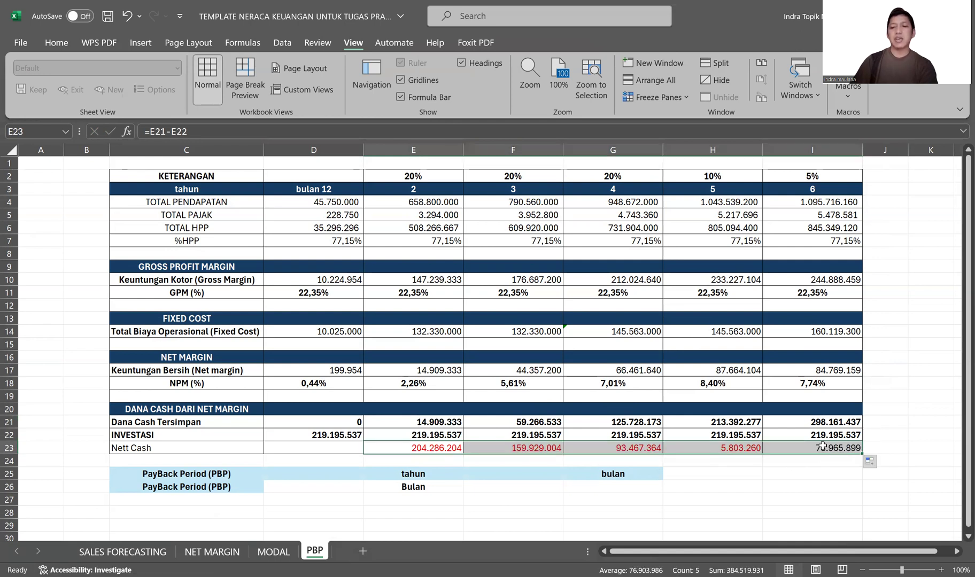
pyautogui.click(822, 449)
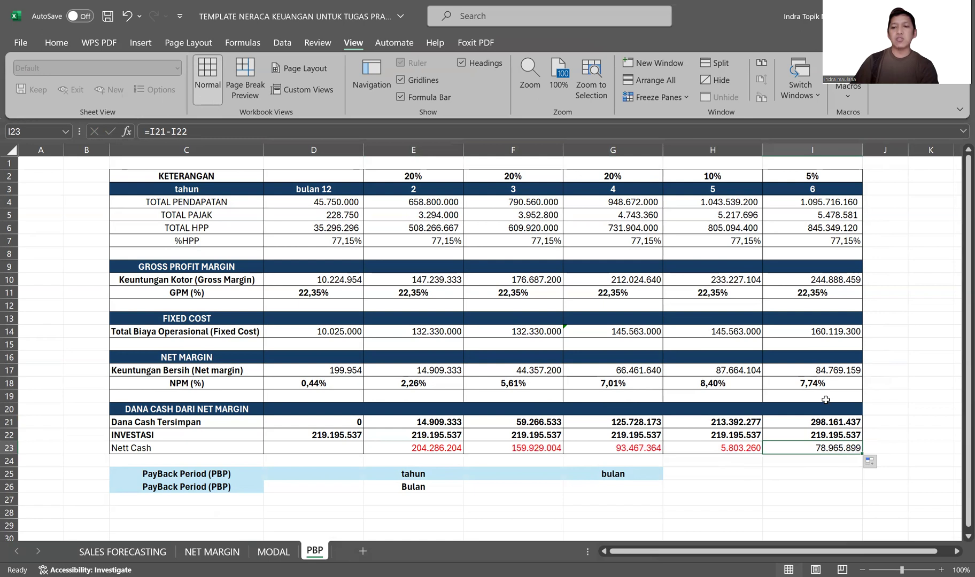
# Set the PayBack Period years in D25 to the year 5 heading with =H3.
pyautogui.click(354, 476)
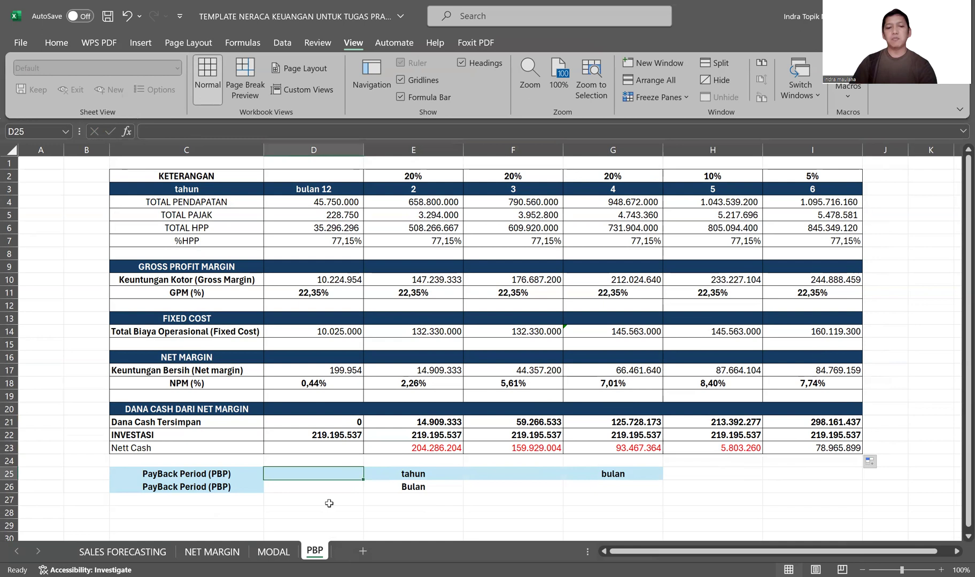
pyautogui.write('=')
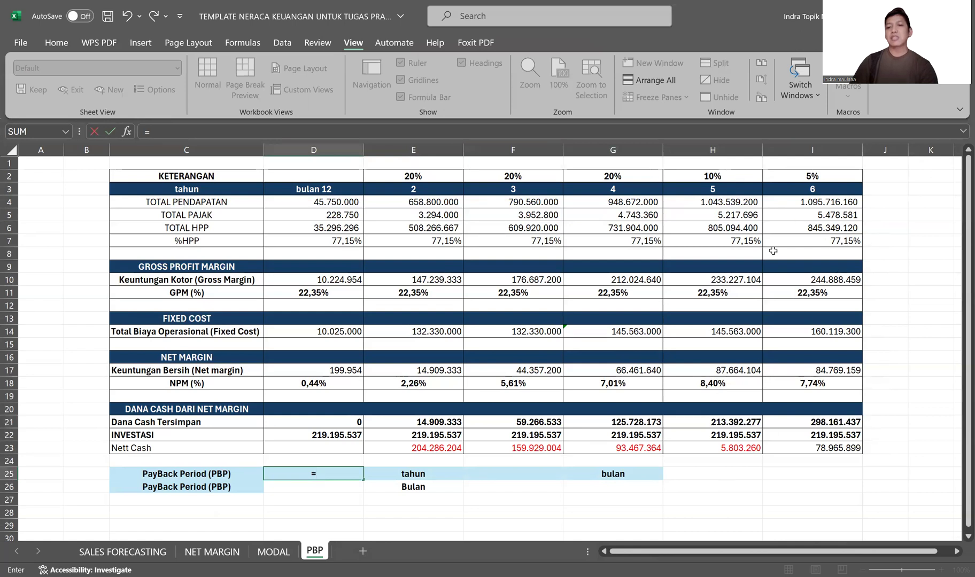
pyautogui.click(714, 188)
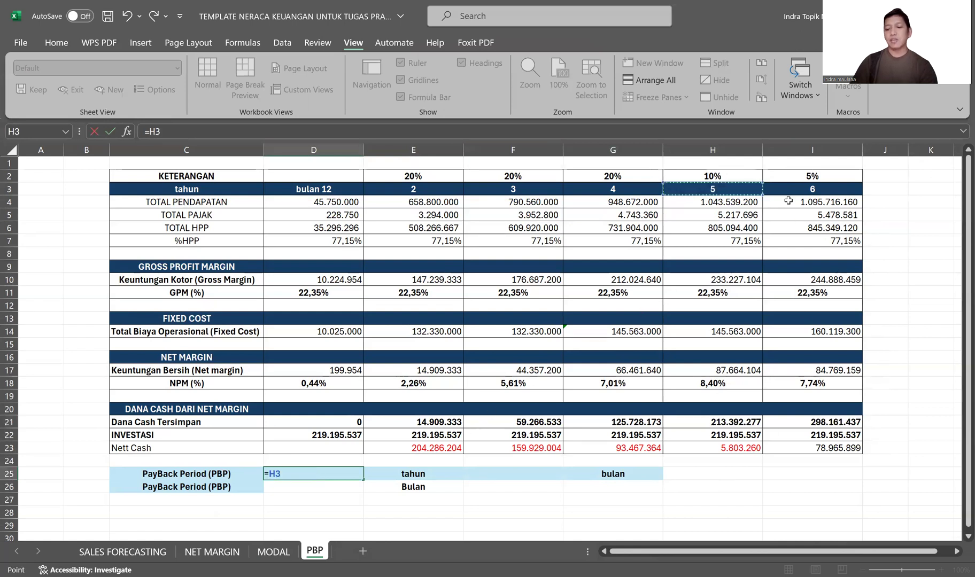
pyautogui.press('Return')
# Examine the year 5 INVESTASI, Dana Cash Tersimpan and Nett Cash, and the year 6 net margin.
pyautogui.click(505, 476)
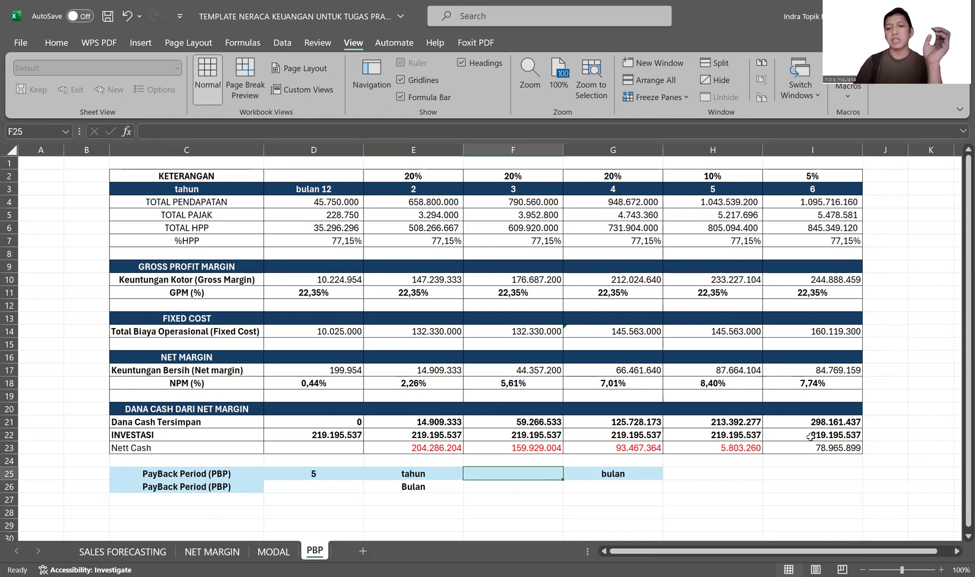
pyautogui.click(742, 436)
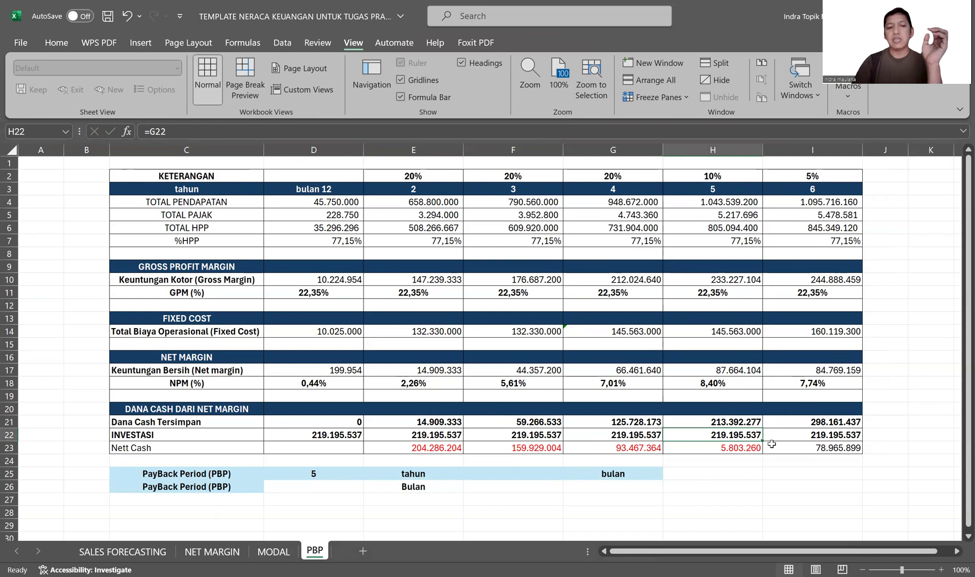
pyautogui.click(745, 422)
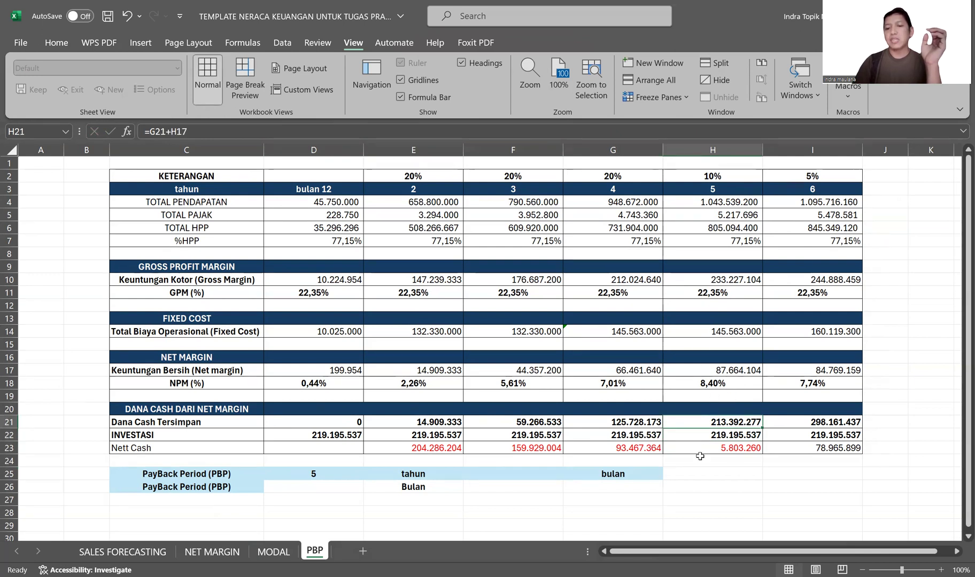
pyautogui.click(737, 448)
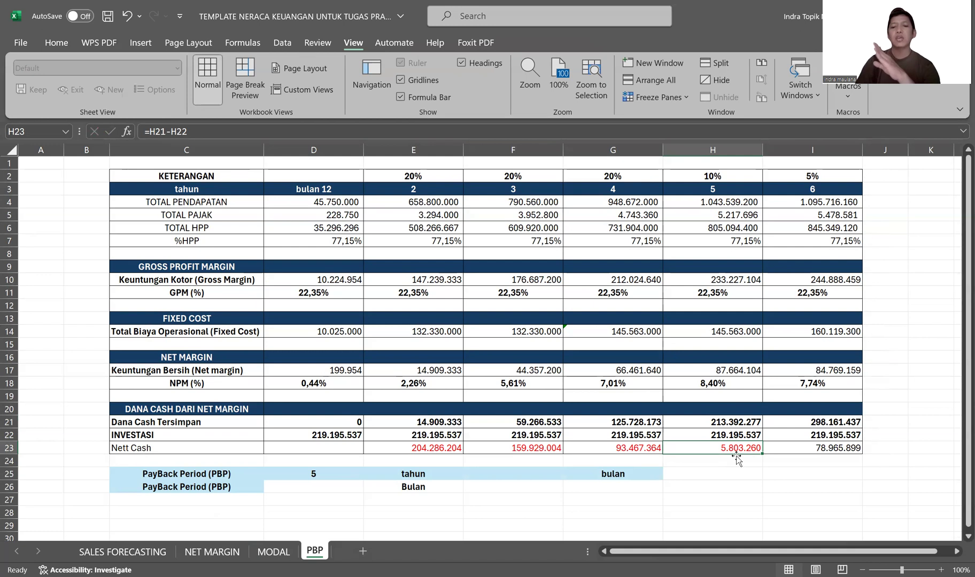
pyautogui.click(796, 372)
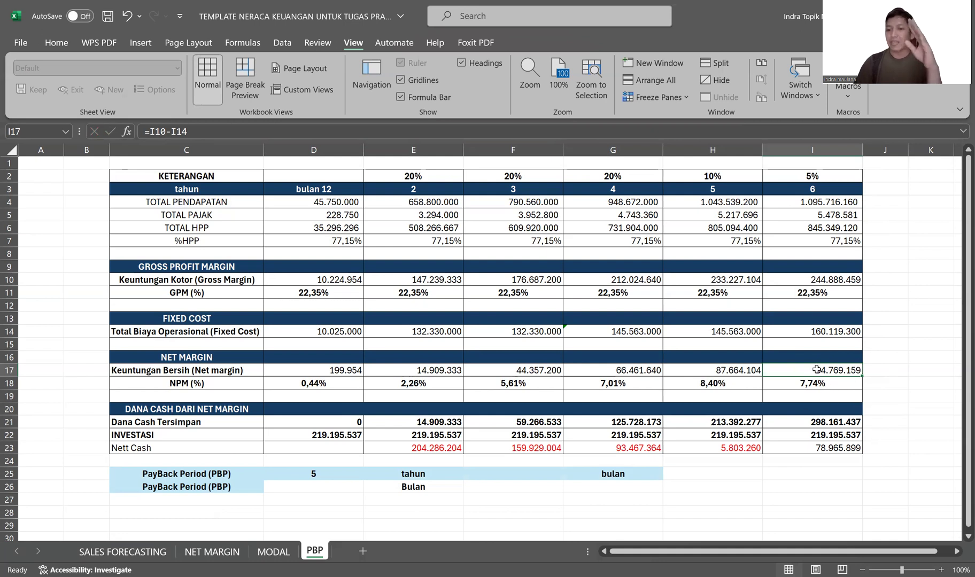
pyautogui.click(757, 448)
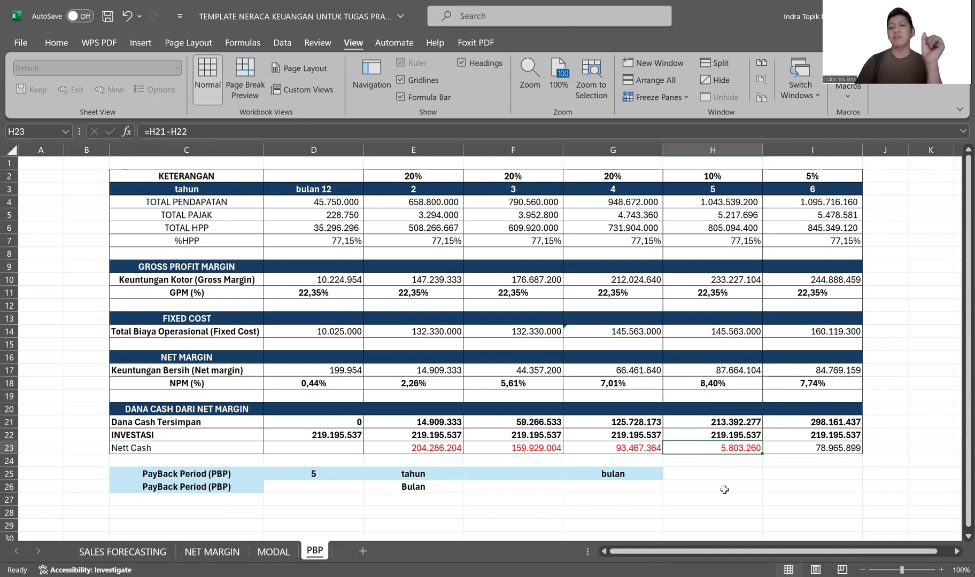
# Calculate the PayBack Period months in F25 with =(H22-H21)/(I17/12) and check the formula.
pyautogui.click(529, 474)
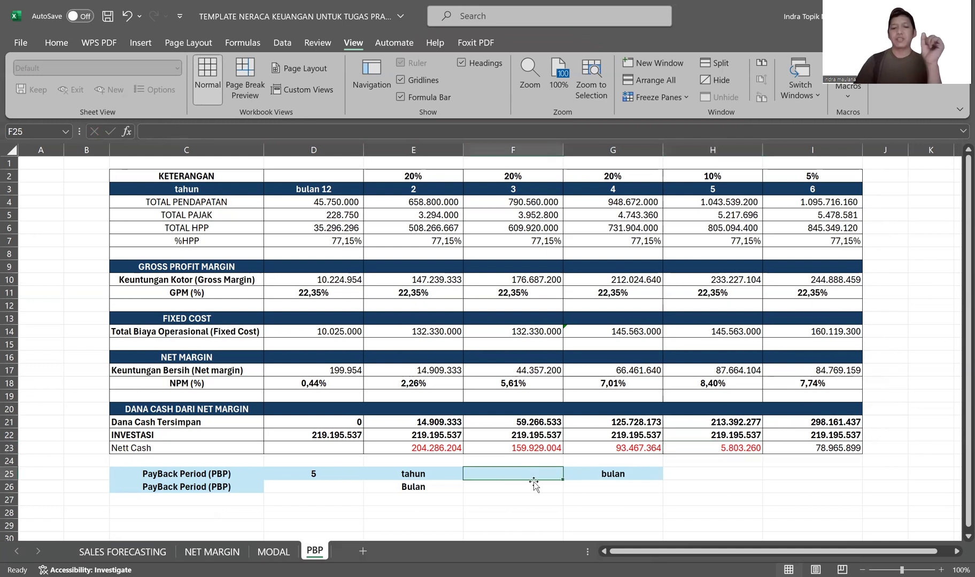
pyautogui.write('=()')
pyautogui.click(517, 474)
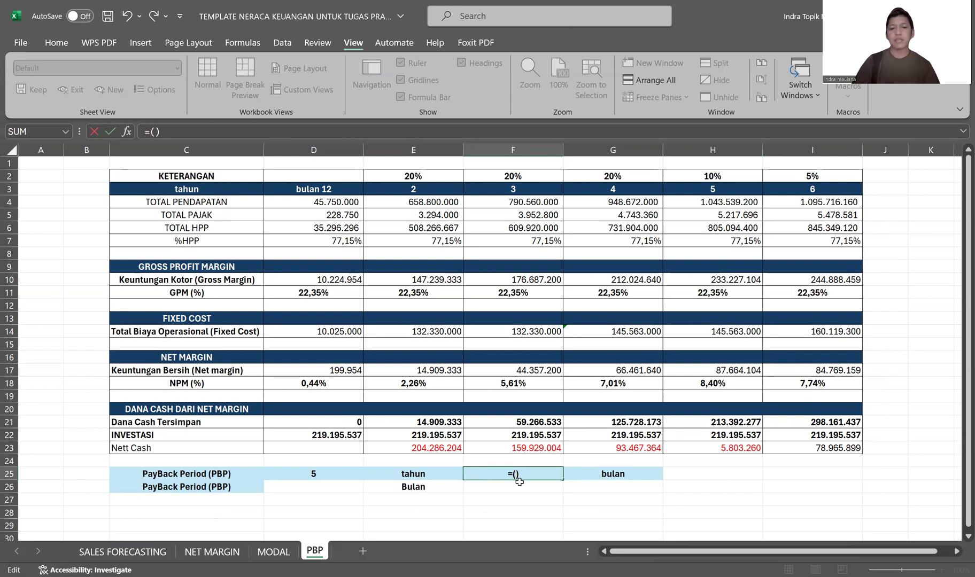
pyautogui.click(738, 437)
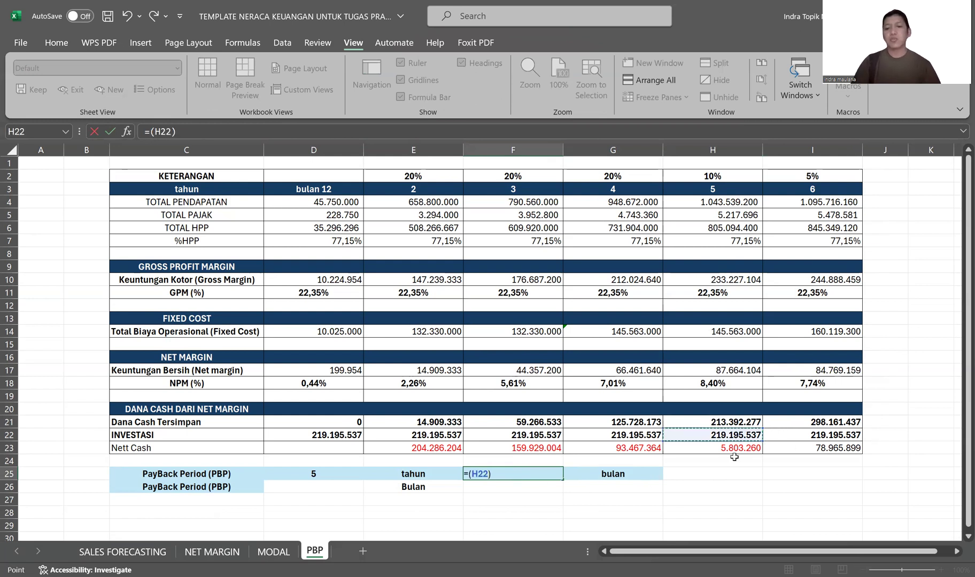
pyautogui.write('-')
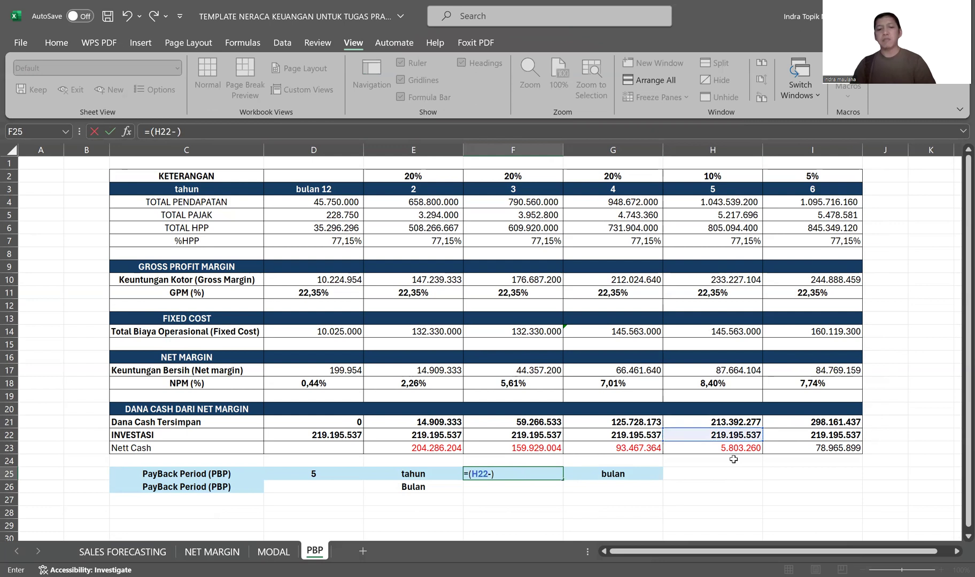
pyautogui.click(723, 421)
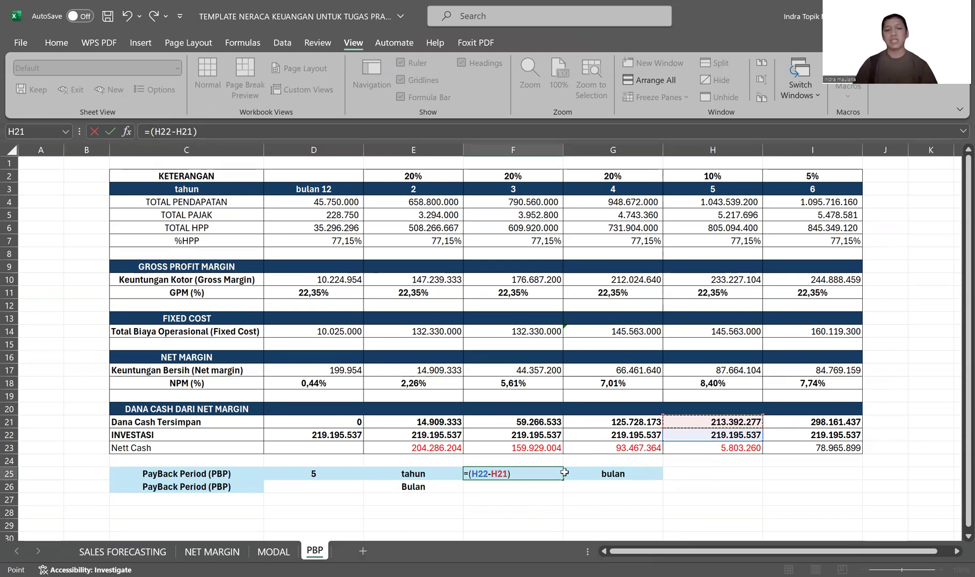
pyautogui.click(525, 471)
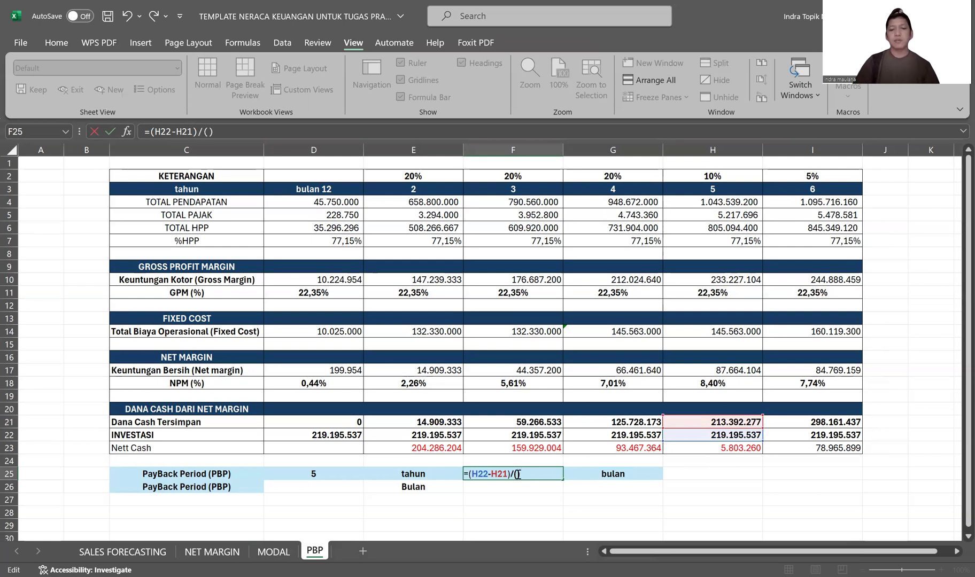
pyautogui.click(783, 374)
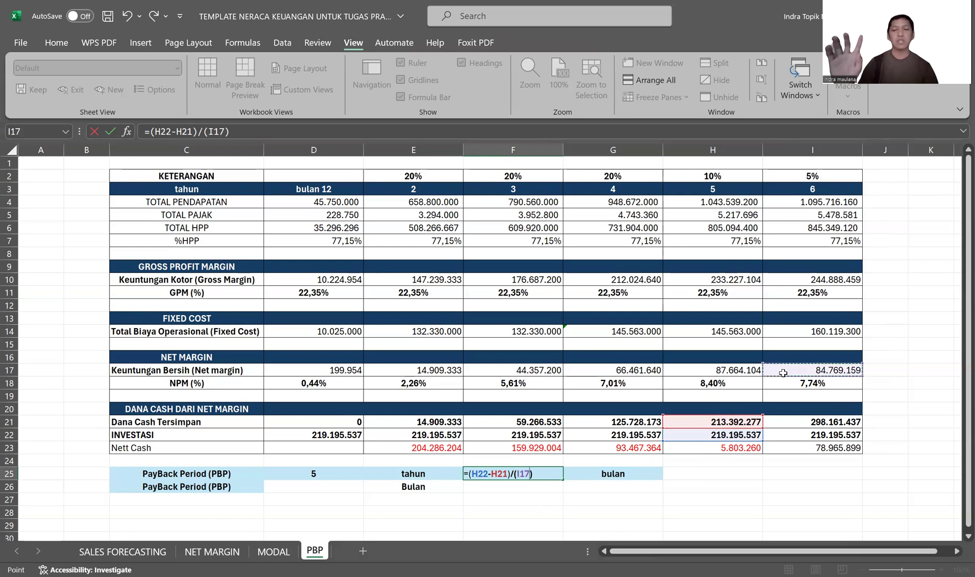
pyautogui.write('/12')
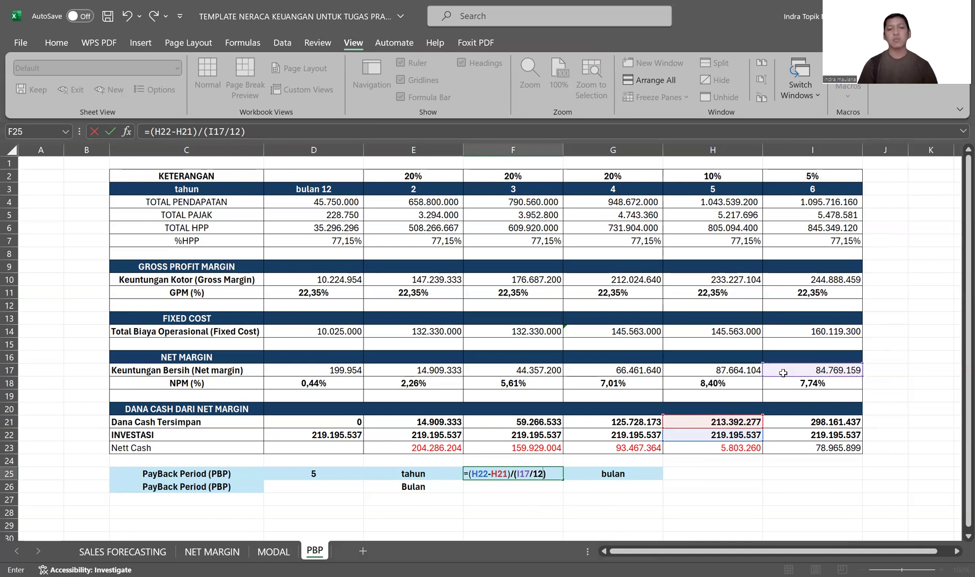
pyautogui.press('Return')
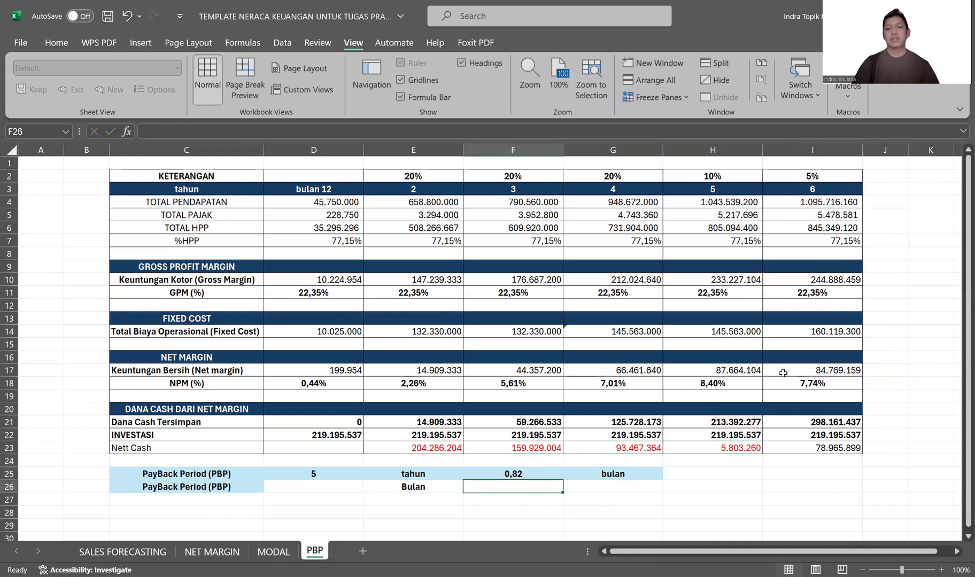
pyautogui.click(526, 473)
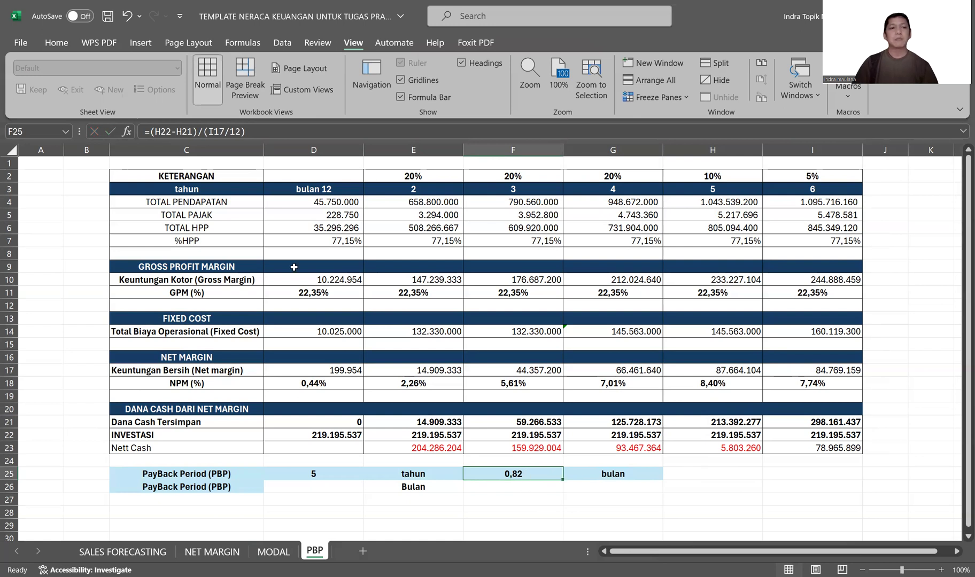
pyautogui.click(199, 131)
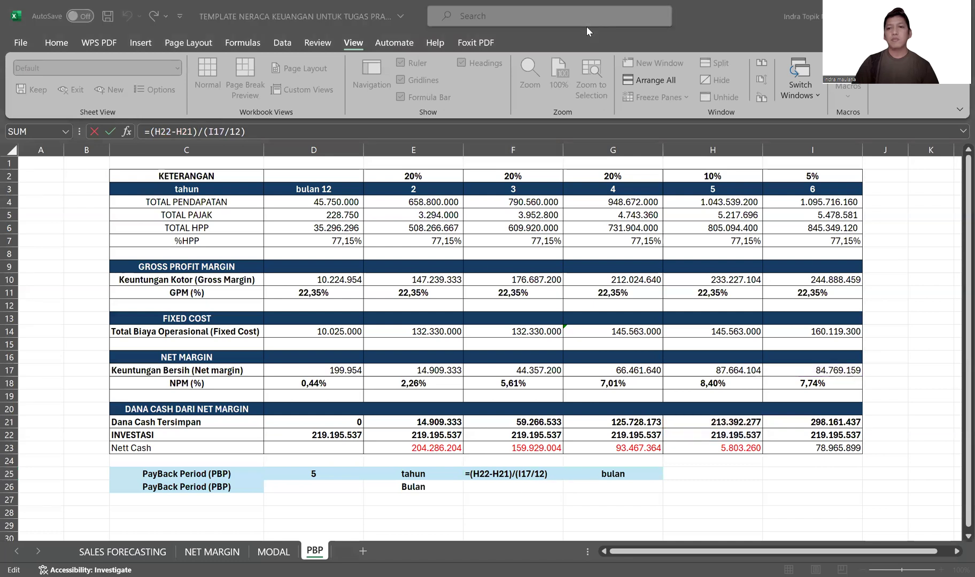
pyautogui.click(601, 229)
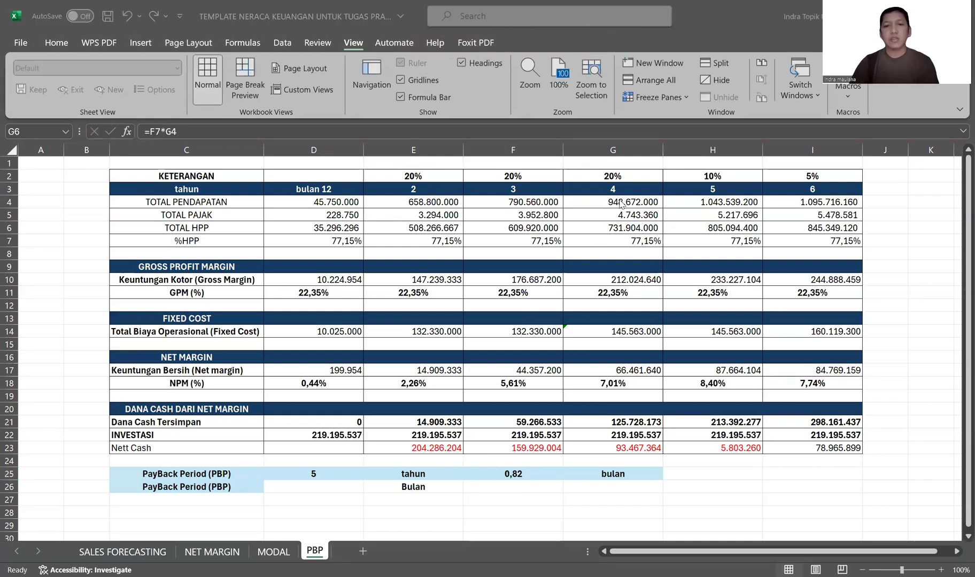
# Set the year 4 growth percentage in G2 to 10%.
pyautogui.click(588, 177)
pyautogui.write('10')
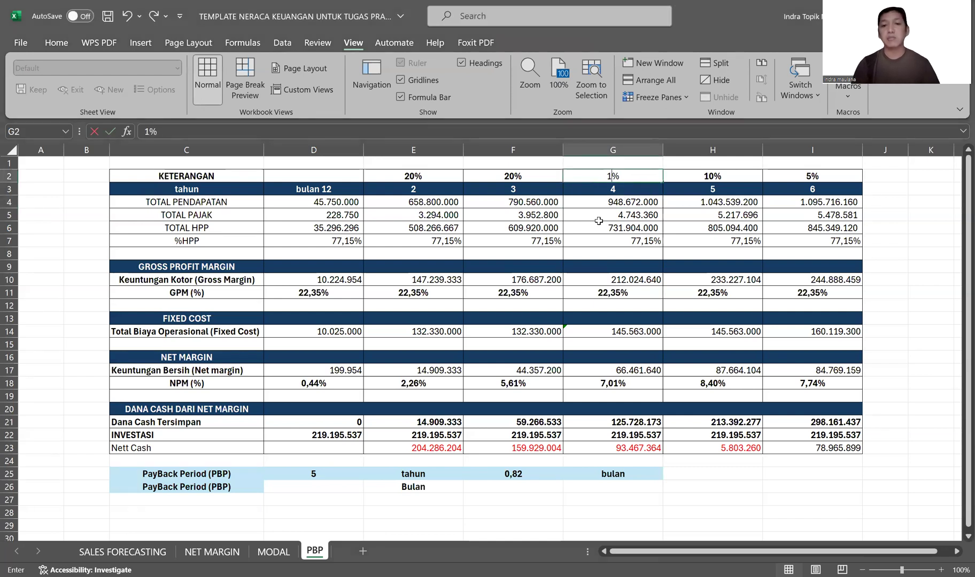
pyautogui.press('Return')
pyautogui.press('Down')
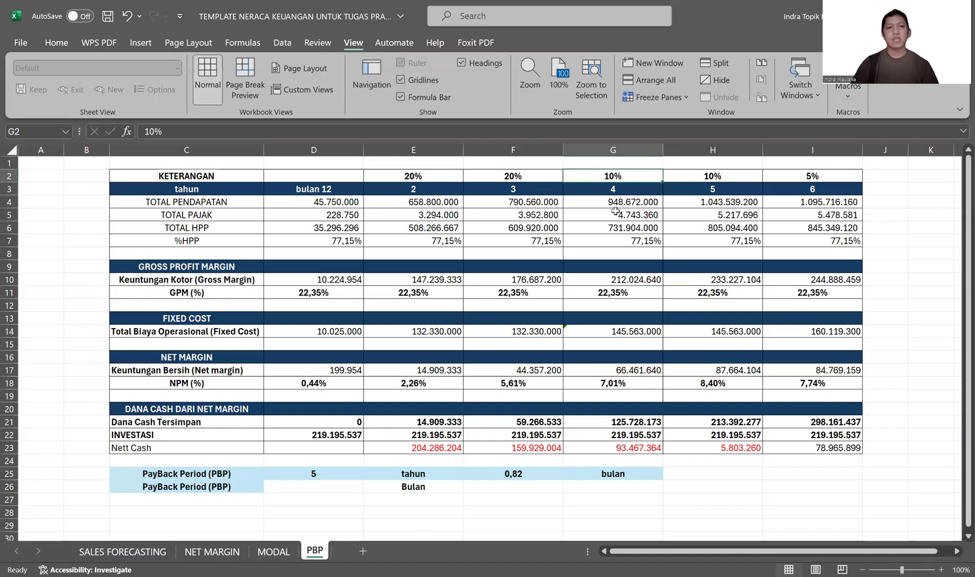
# Change the year 4 TOTAL PENDAPATAN formula in G4 to =1,1*F4 to match the 10% growth.
pyautogui.click(623, 204)
pyautogui.click(162, 131)
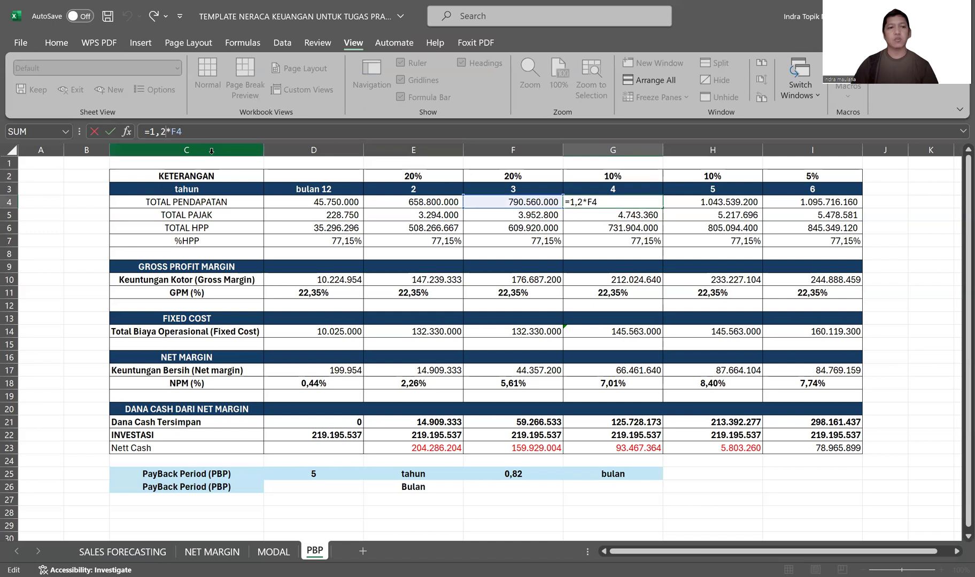
pyautogui.press('BackSpace')
pyautogui.write('1')
pyautogui.press('Return')
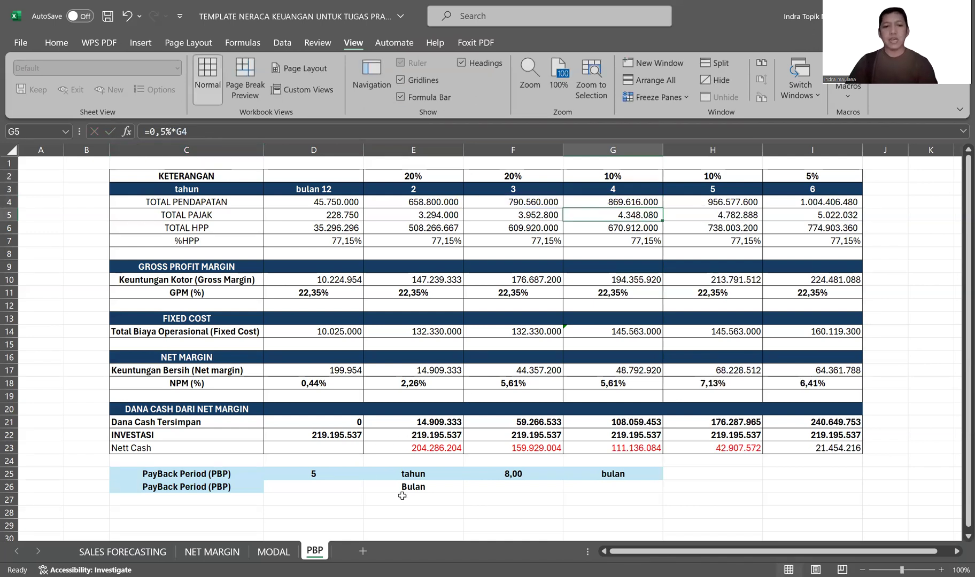
# Check the PayBack Period years and months, and convert the years into months in D26 with =(D25*12).
pyautogui.click(334, 476)
pyautogui.click(331, 488)
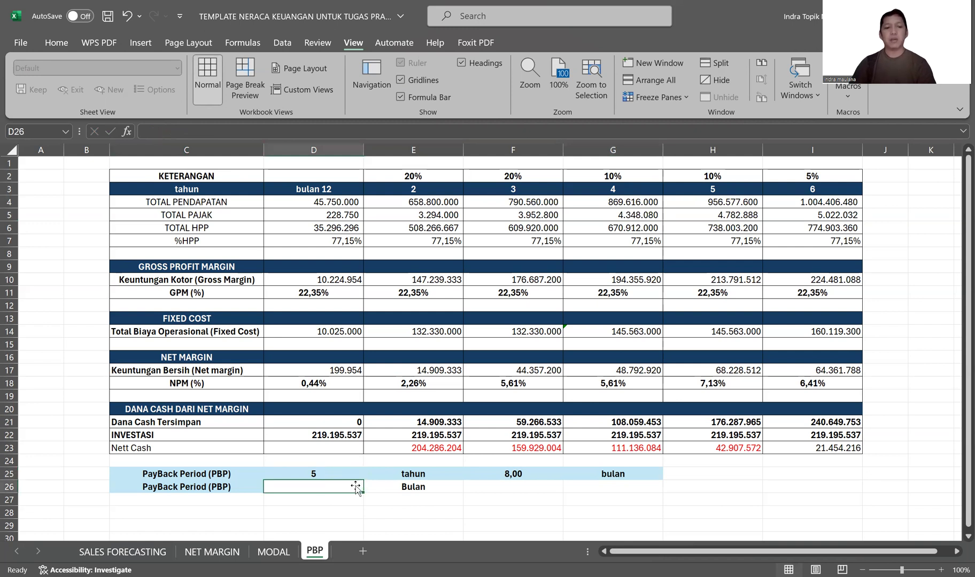
pyautogui.click(328, 473)
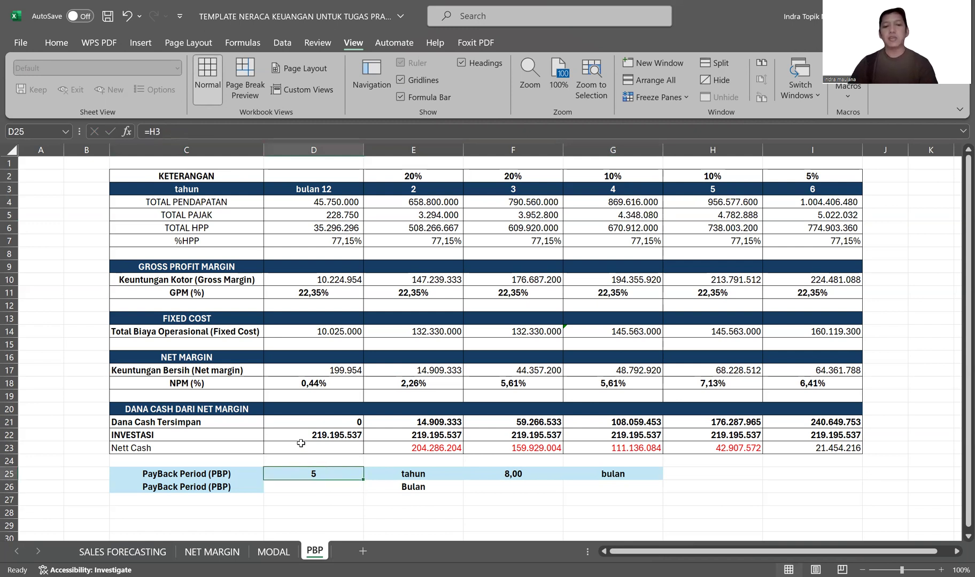
pyautogui.click(536, 476)
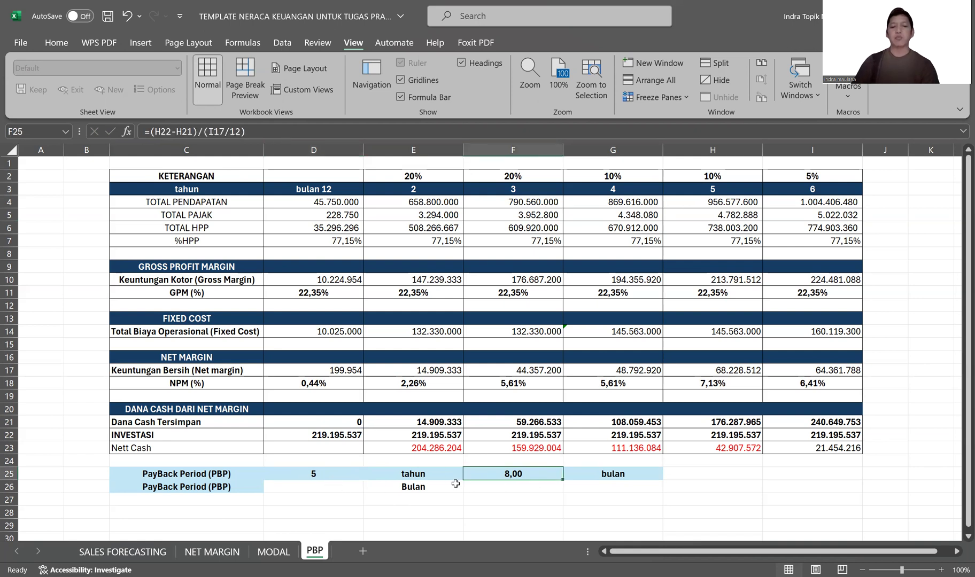
pyautogui.click(328, 487)
pyautogui.write('=')
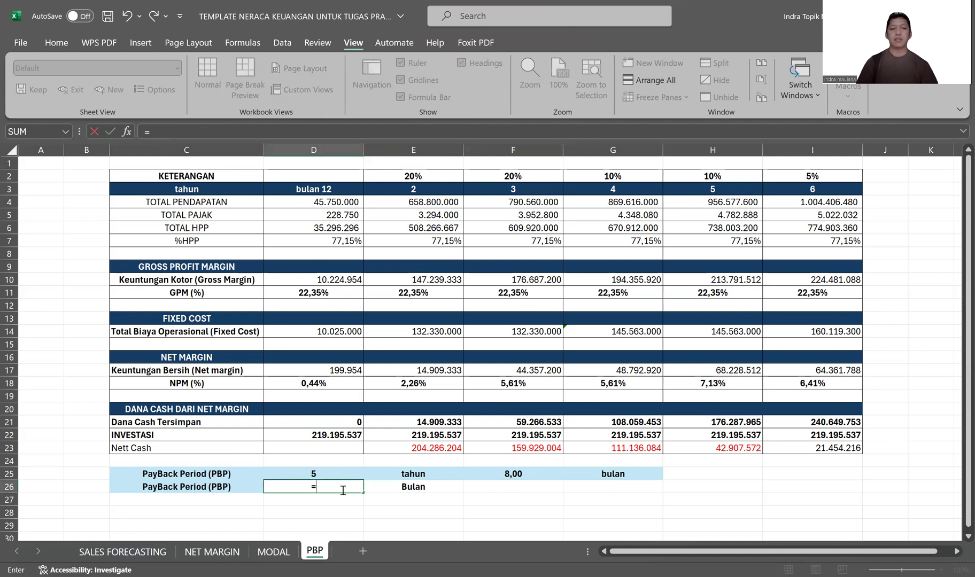
pyautogui.write('()')
pyautogui.press('F2')
pyautogui.click(318, 475)
pyautogui.write('*12')
pyautogui.hotkey('ctrl', 'Return')
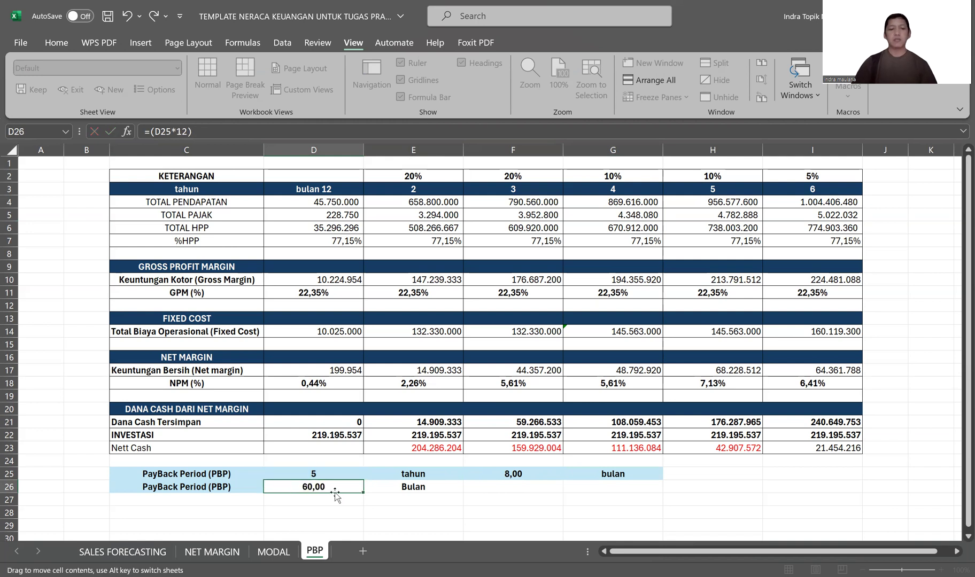
# Extend the D26 formula to =(D25*12)+F25 to include the remaining payback months.
pyautogui.click(206, 133)
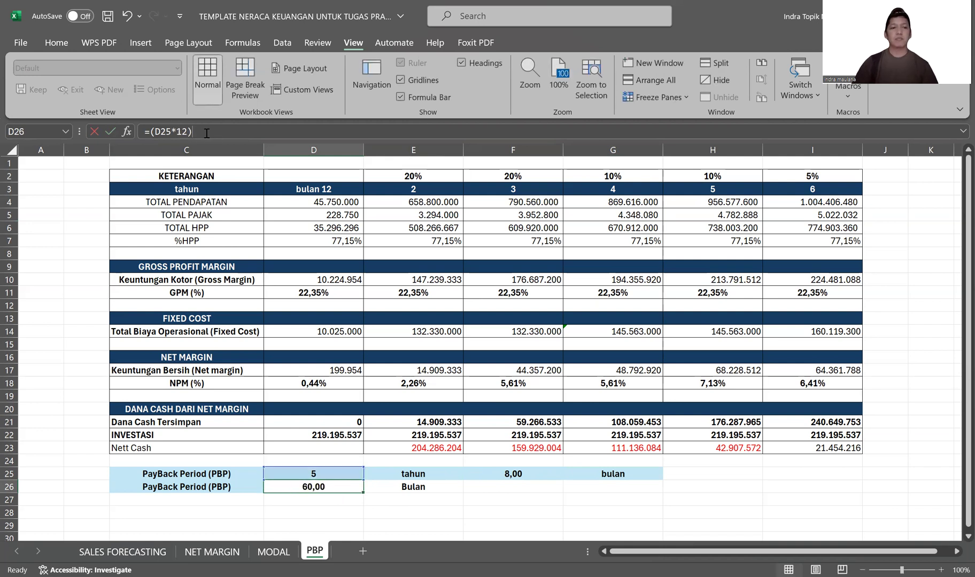
pyautogui.write('+')
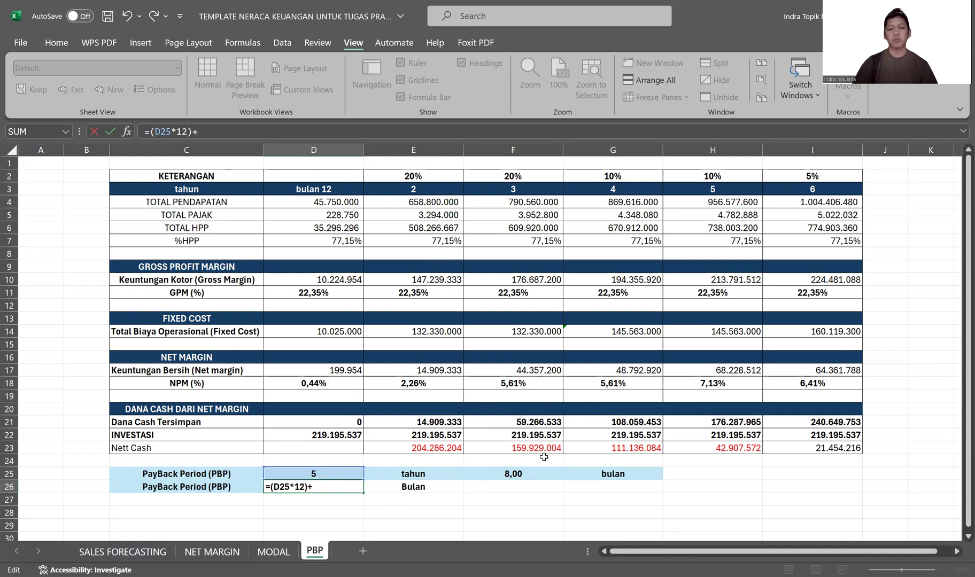
pyautogui.click(540, 474)
pyautogui.press('Return')
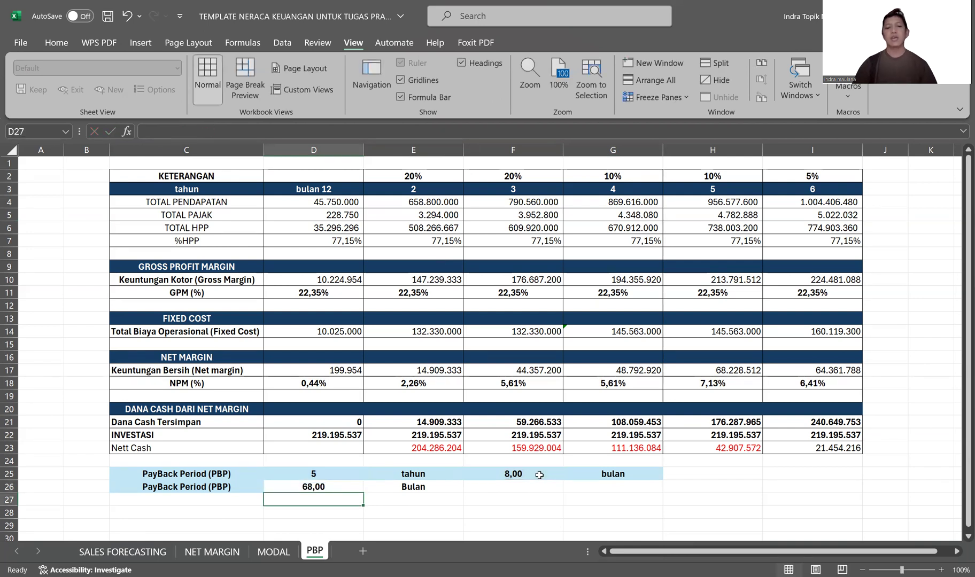